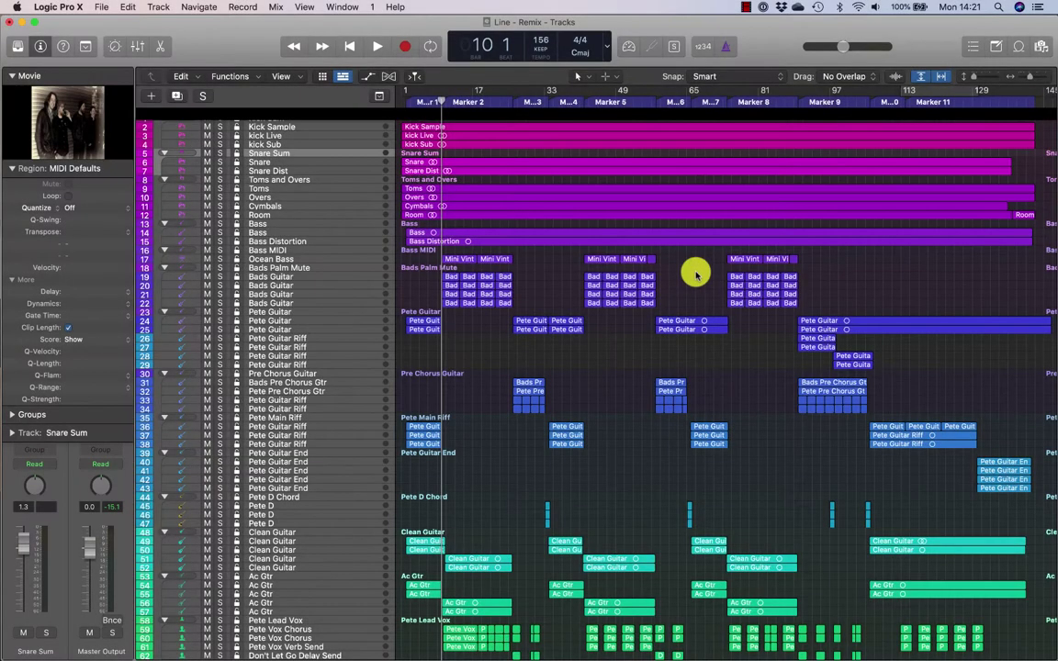
Step: Play the song from the beginning through to about bar 11
{"action": "key", "text": "Return"}
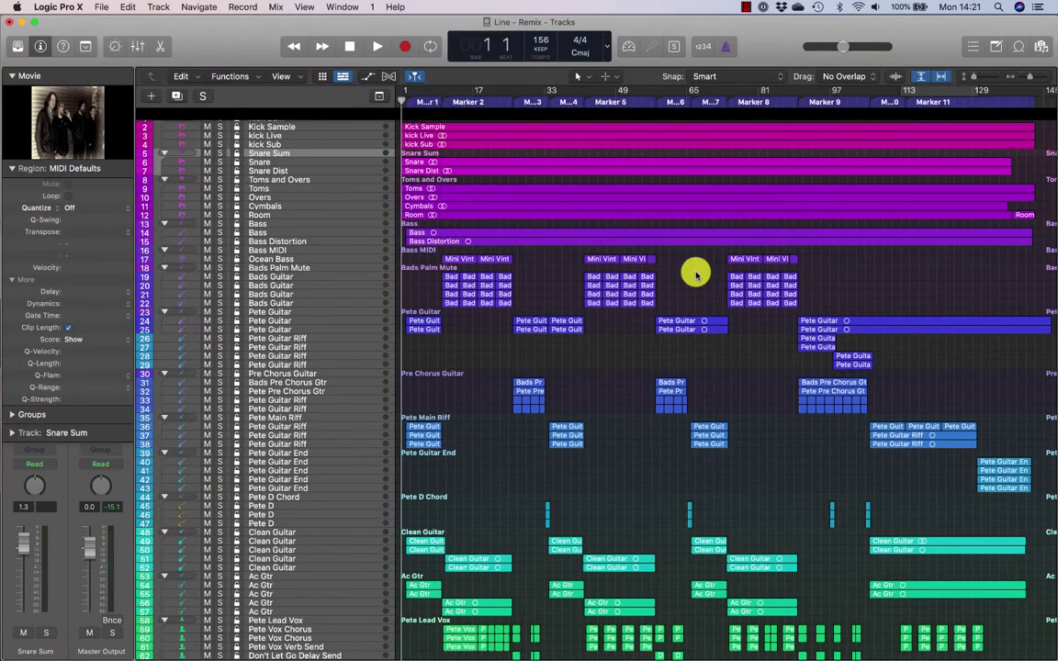
{"action": "key", "text": "space"}
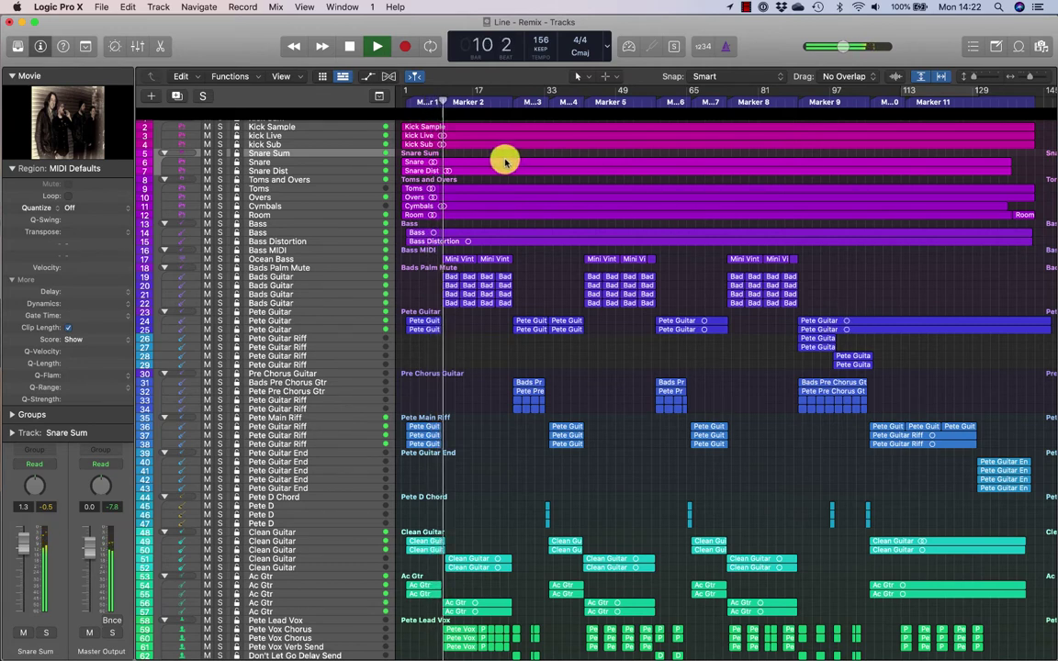
{"action": "key", "text": "space"}
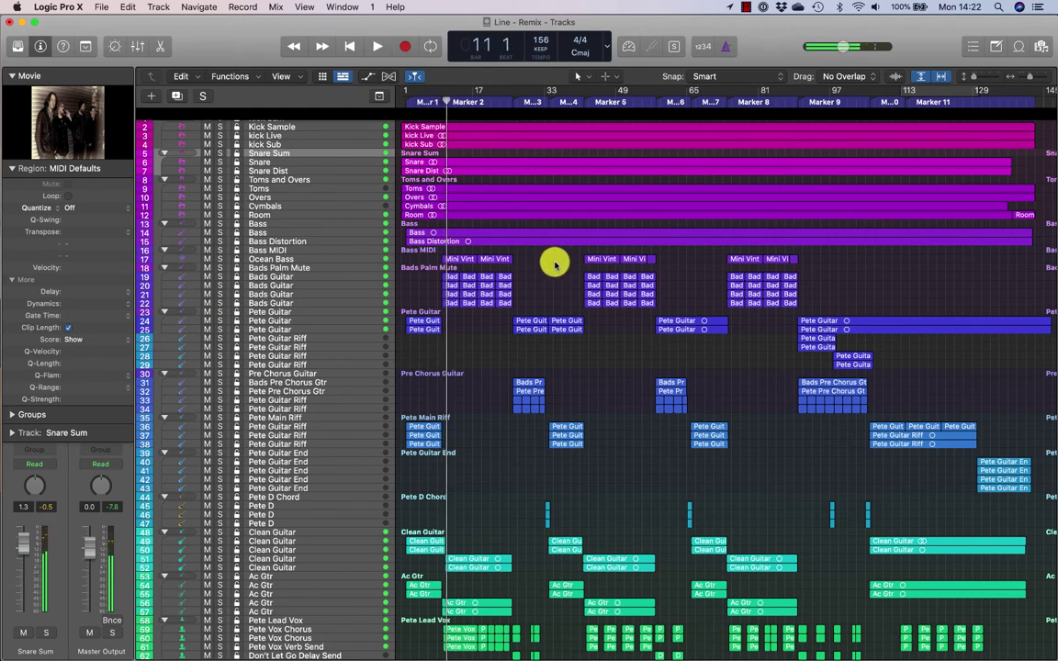
Step: Examine the Bads Guitar regions in the Bads Palm Mute stack around the start of Marker 2 at bar 10
{"action": "left_click", "coordinate": [311, 270]}
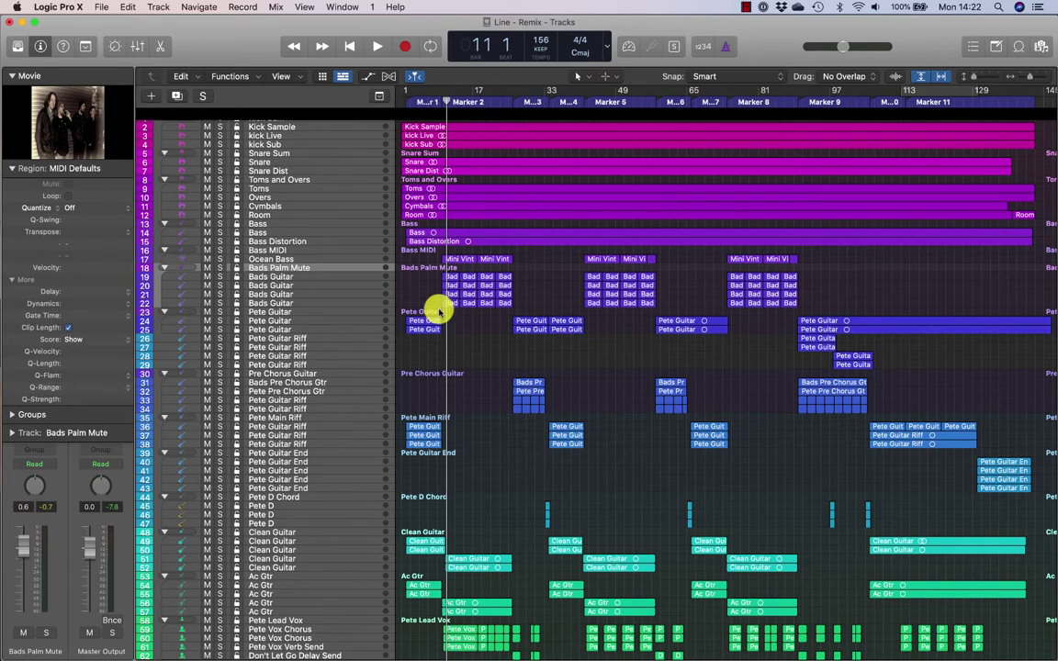
{"action": "left_click_drag", "start_coordinate": [429, 265], "coordinate": [528, 315]}
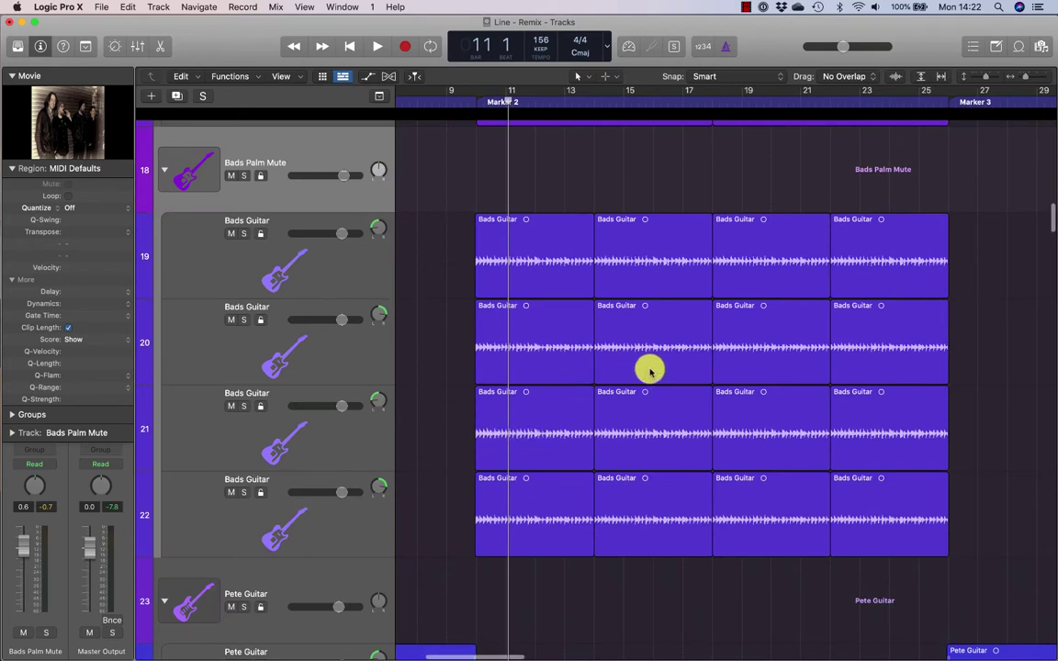
{"action": "scroll", "coordinate": [778, 367], "scroll_direction": "down", "scroll_amount": 5}
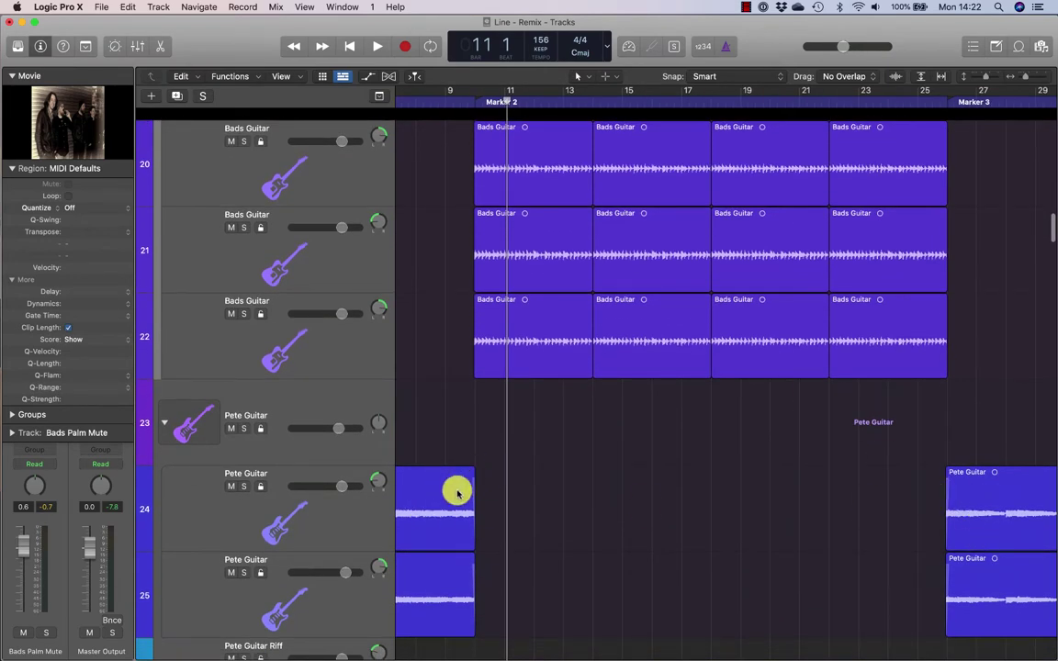
{"action": "scroll", "coordinate": [543, 363], "scroll_direction": "up", "scroll_amount": 4}
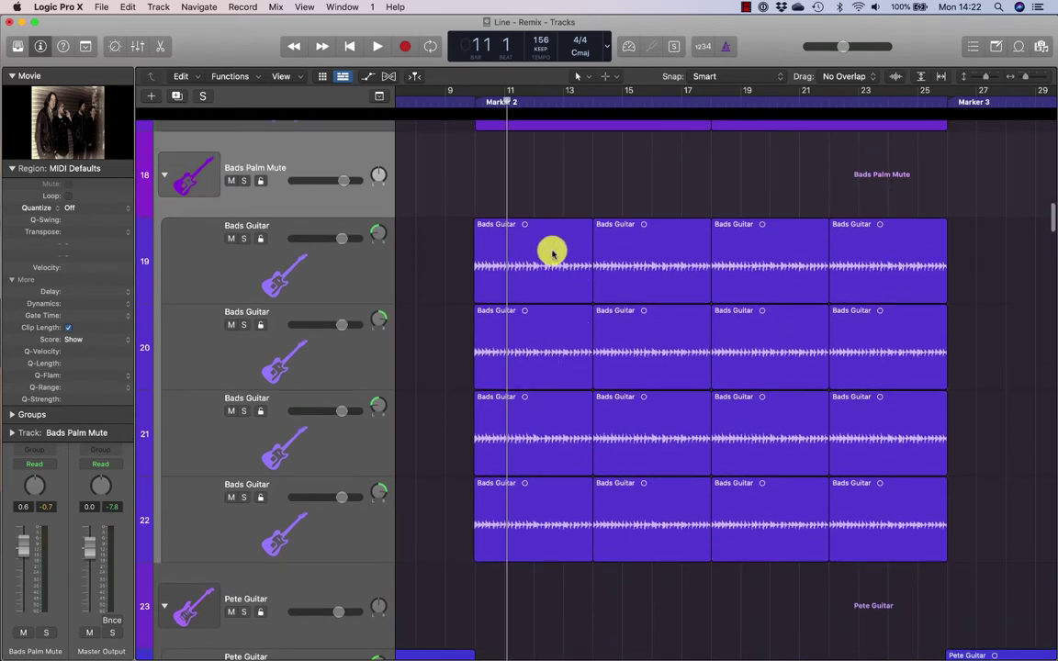
{"action": "left_click", "coordinate": [467, 101]}
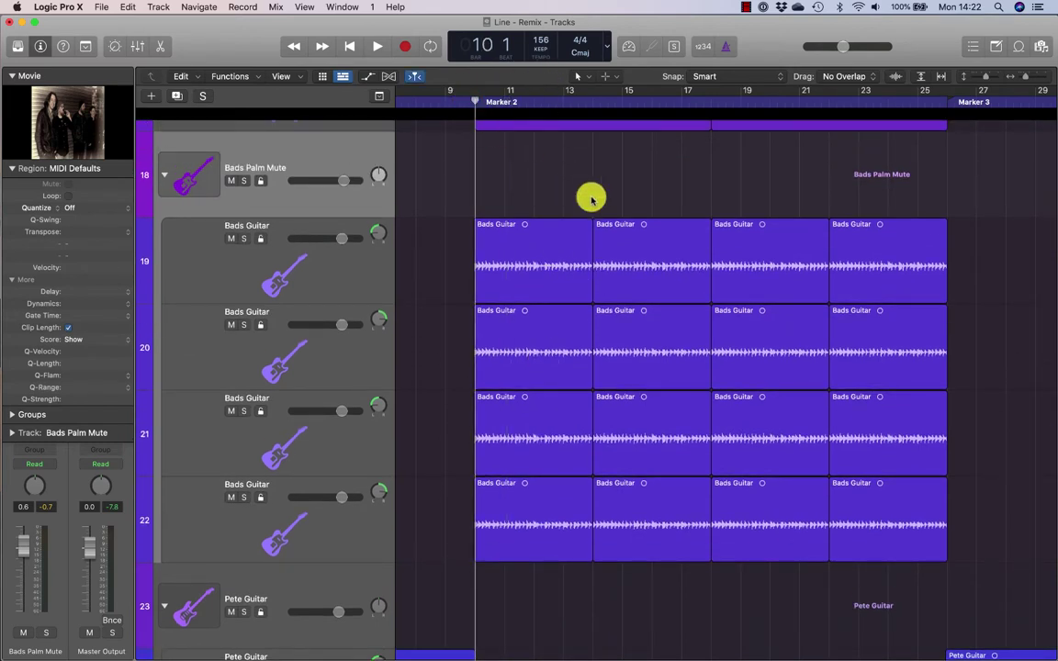
{"action": "scroll", "coordinate": [592, 200], "scroll_direction": "up", "scroll_amount": 5}
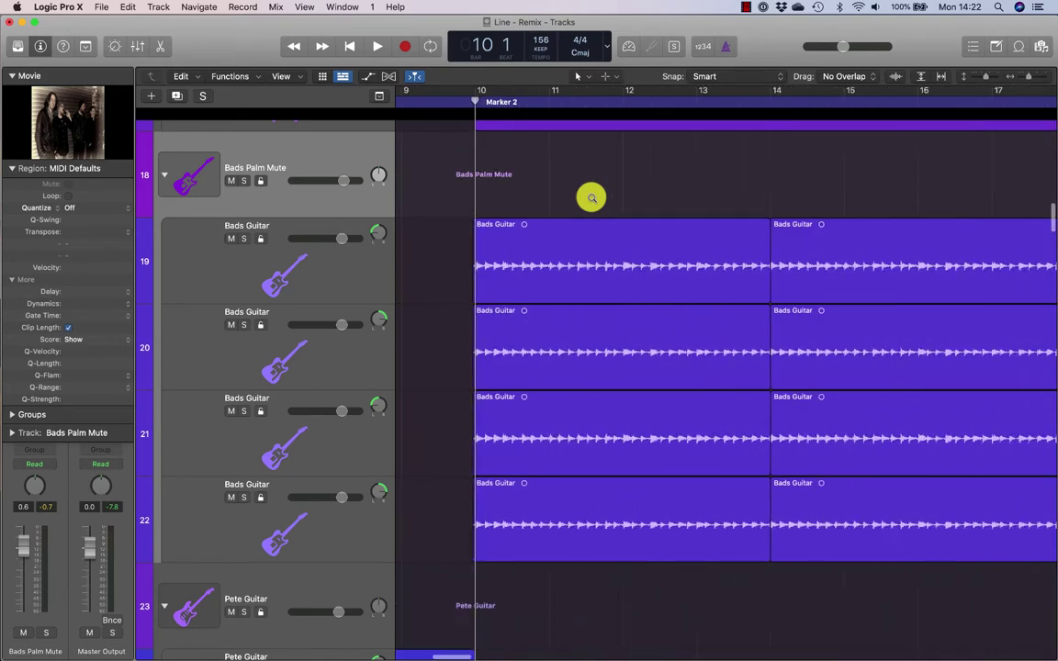
{"action": "scroll", "coordinate": [592, 197], "scroll_direction": "down", "scroll_amount": 2}
Step: Solo the Bads Palm Mute stack and play it from bar 9 to about bar 14
{"action": "left_click", "coordinate": [243, 180]}
{"action": "left_click", "coordinate": [440, 105]}
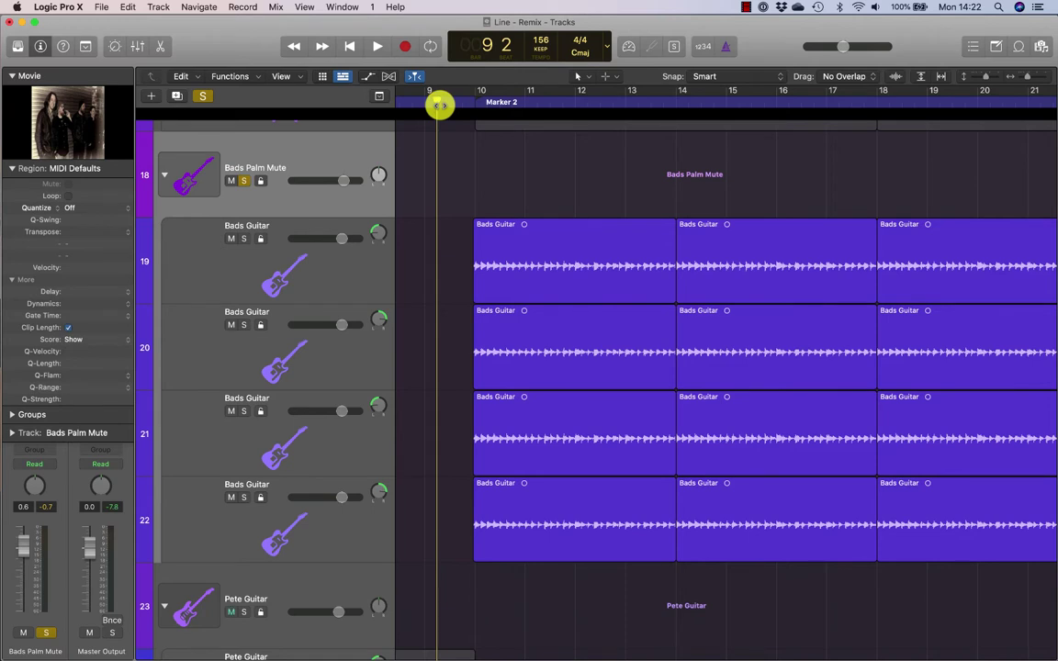
{"action": "key", "text": "space"}
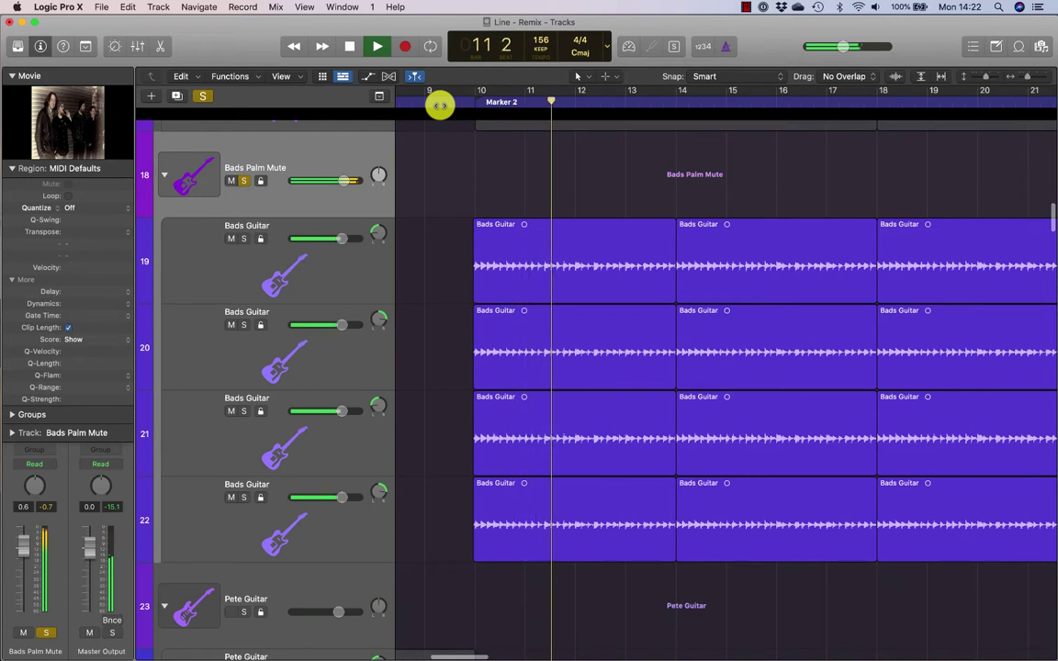
{"action": "key", "text": "space"}
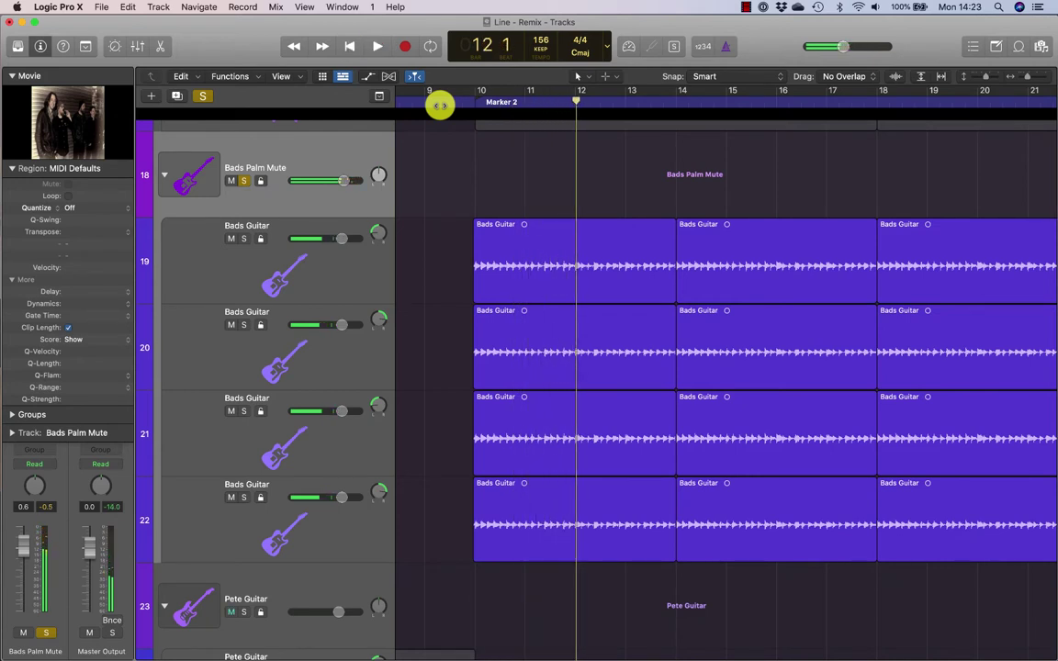
{"action": "key", "text": "space"}
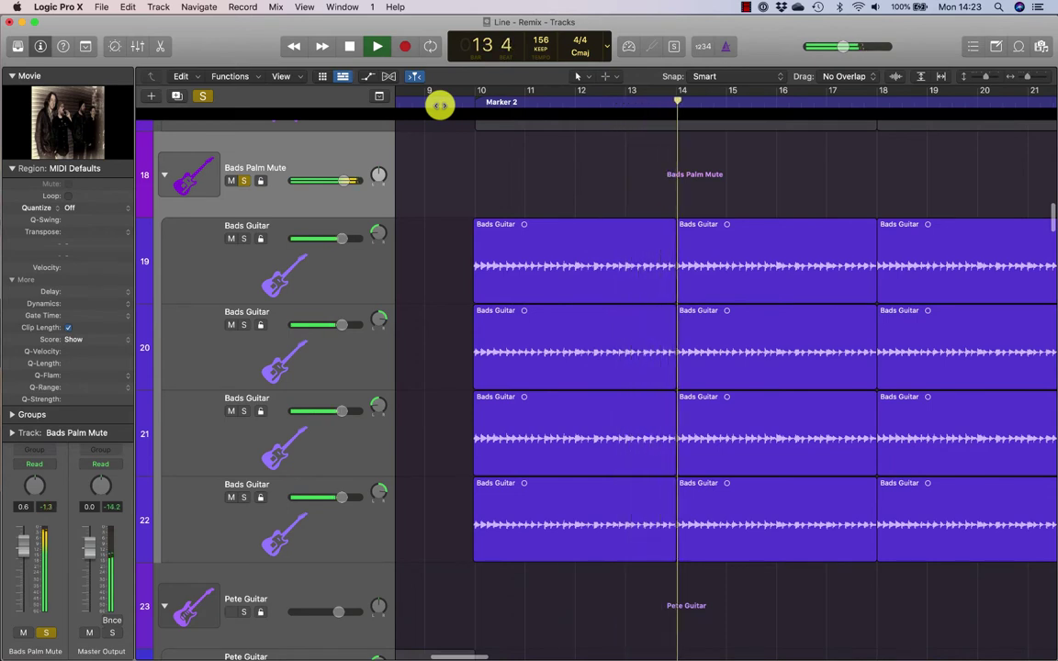
{"action": "key", "text": "space"}
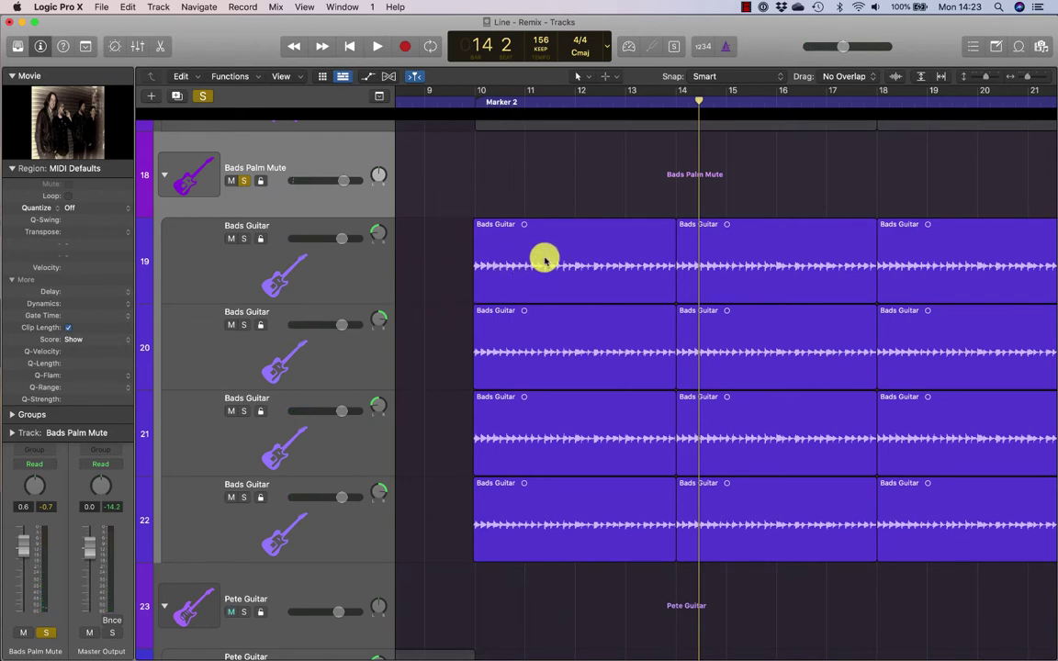
Step: Select the first Bads Guitar region on track 19 and inspect its region fade parameters and fade-out type options
{"action": "left_click", "coordinate": [338, 264]}
{"action": "left_click", "coordinate": [472, 160]}
{"action": "left_click", "coordinate": [488, 243]}
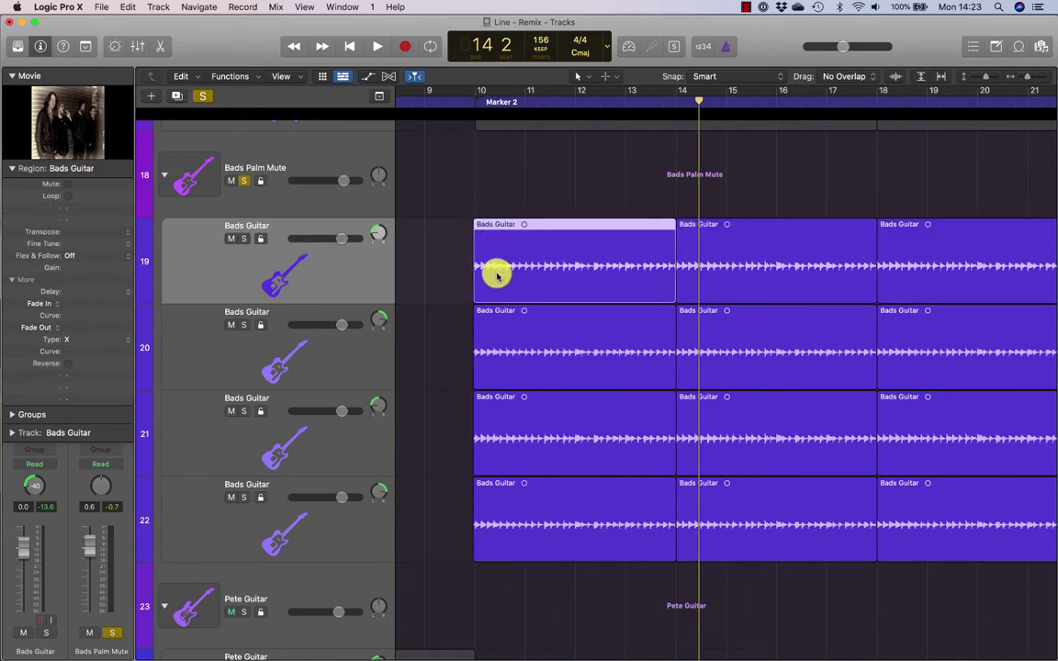
{"action": "left_click", "coordinate": [13, 167]}
{"action": "left_click", "coordinate": [42, 44]}
{"action": "left_click", "coordinate": [42, 44]}
{"action": "left_click", "coordinate": [42, 44]}
{"action": "left_click", "coordinate": [42, 44]}
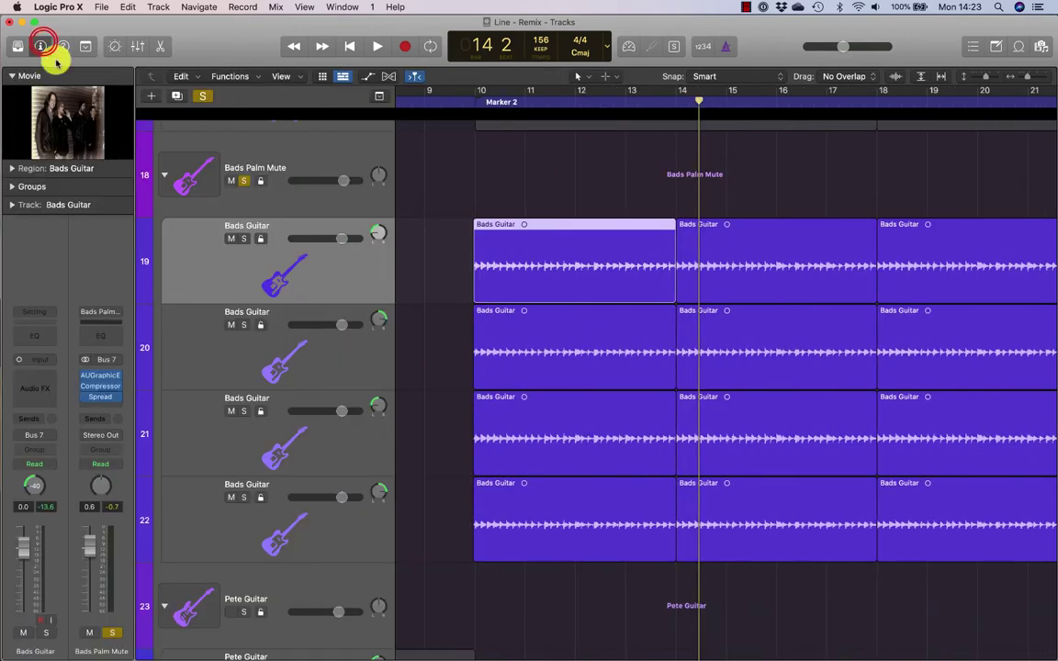
{"action": "left_click", "coordinate": [9, 167]}
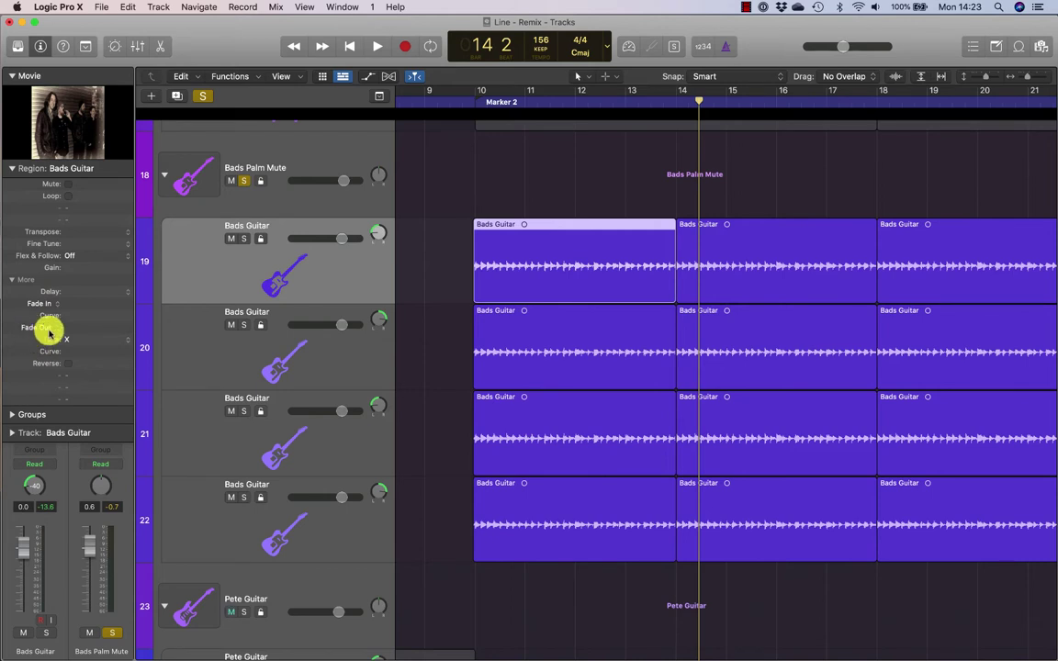
{"action": "left_click", "coordinate": [69, 340]}
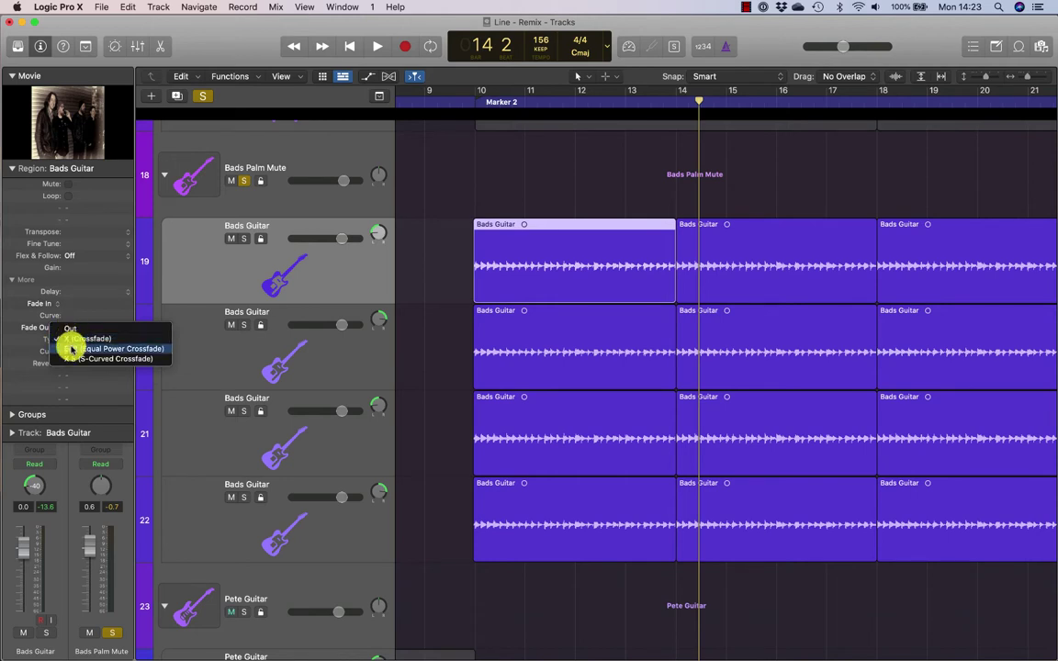
{"action": "left_click", "coordinate": [29, 367]}
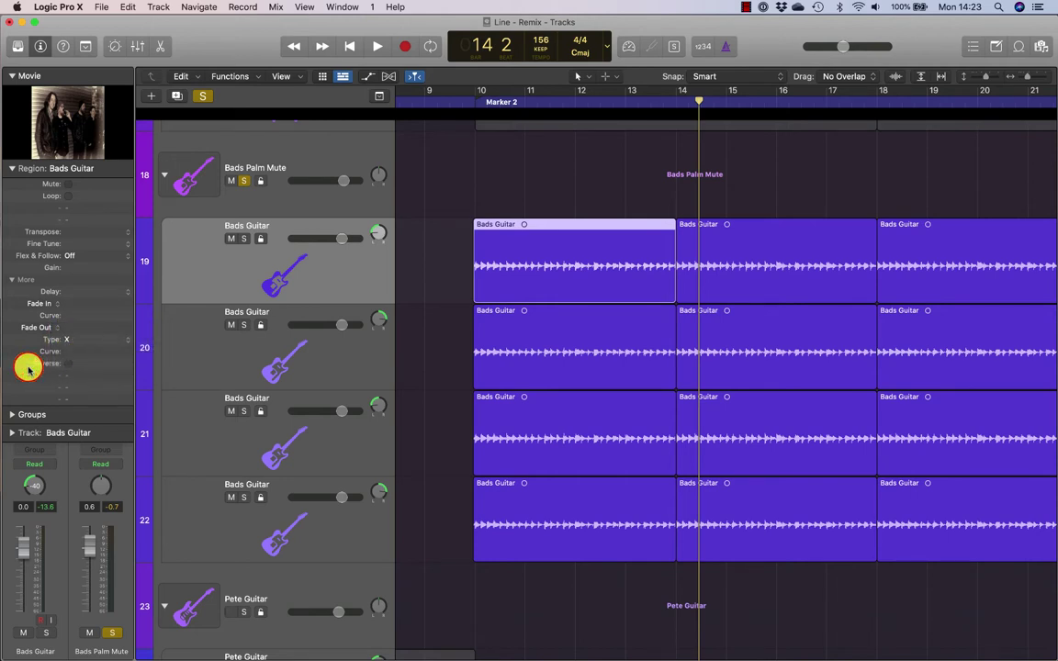
Step: Set the Fade In of the first Bads Guitar region on track 19 to 10
{"action": "left_click", "coordinate": [76, 304]}
{"action": "type", "text": "10"}
{"action": "key", "text": "Return"}
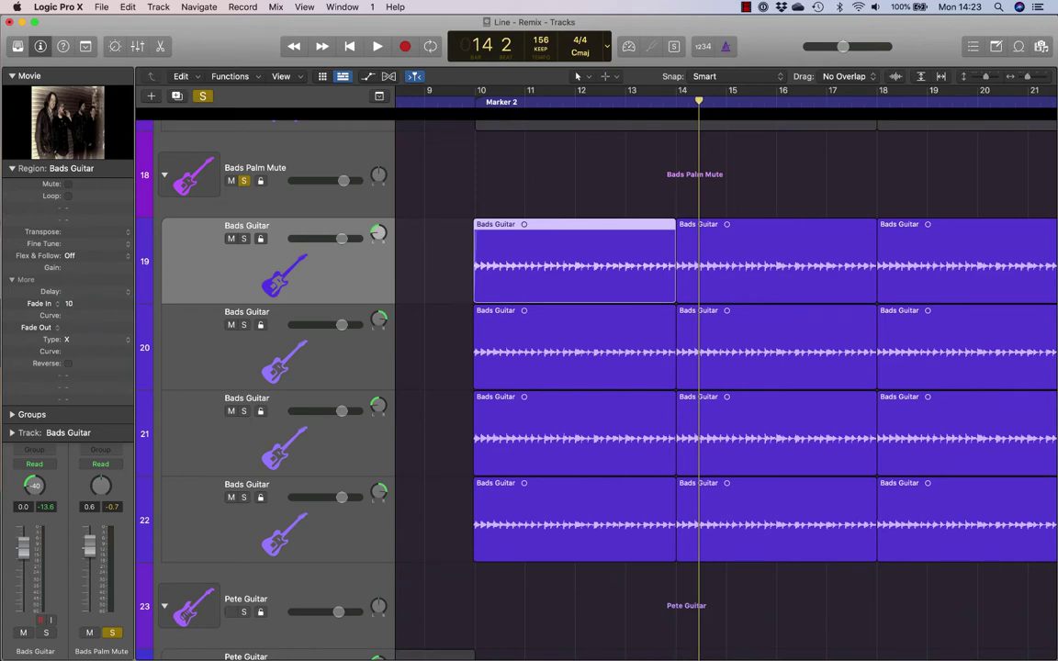
{"action": "left_click", "coordinate": [472, 314], "text": "ctrl+alt"}
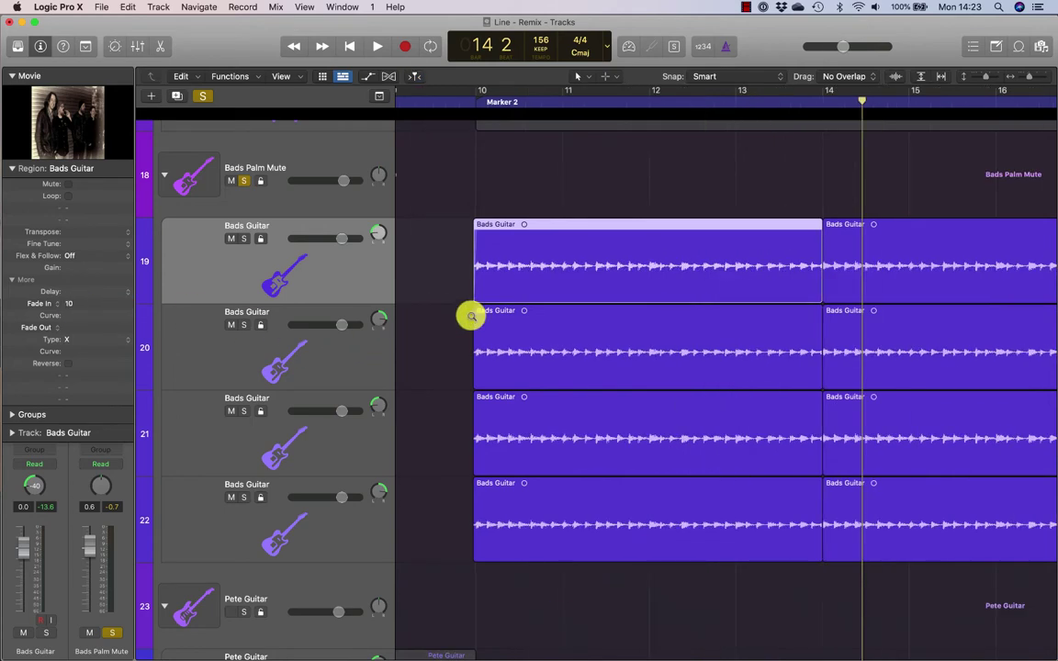
{"action": "left_click", "coordinate": [471, 315], "text": "ctrl+alt"}
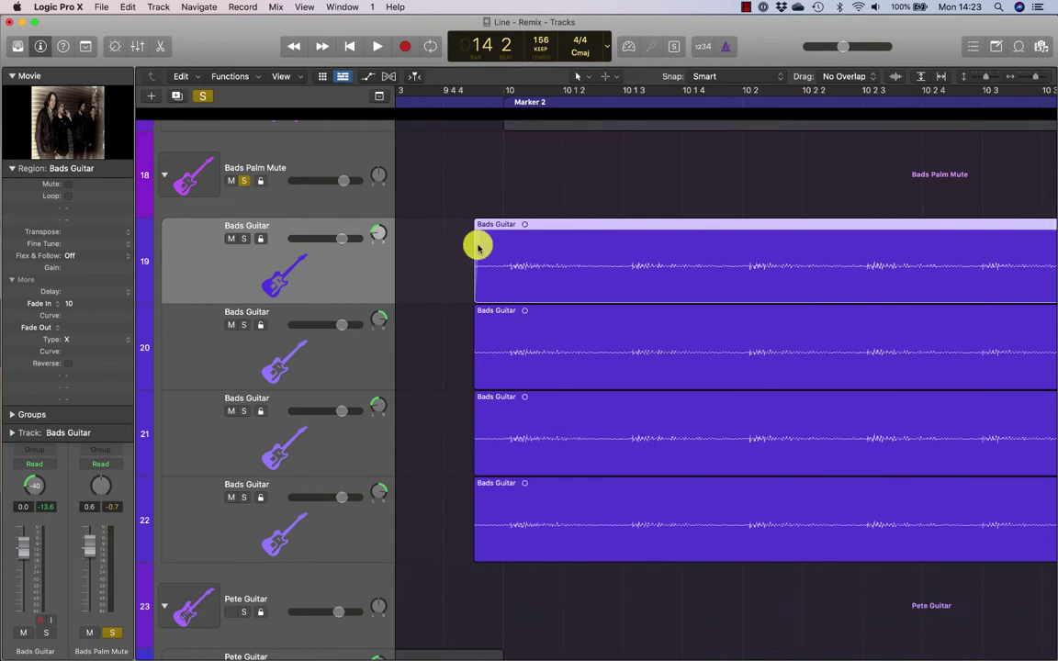
{"action": "left_click", "coordinate": [443, 245], "text": "ctrl+alt"}
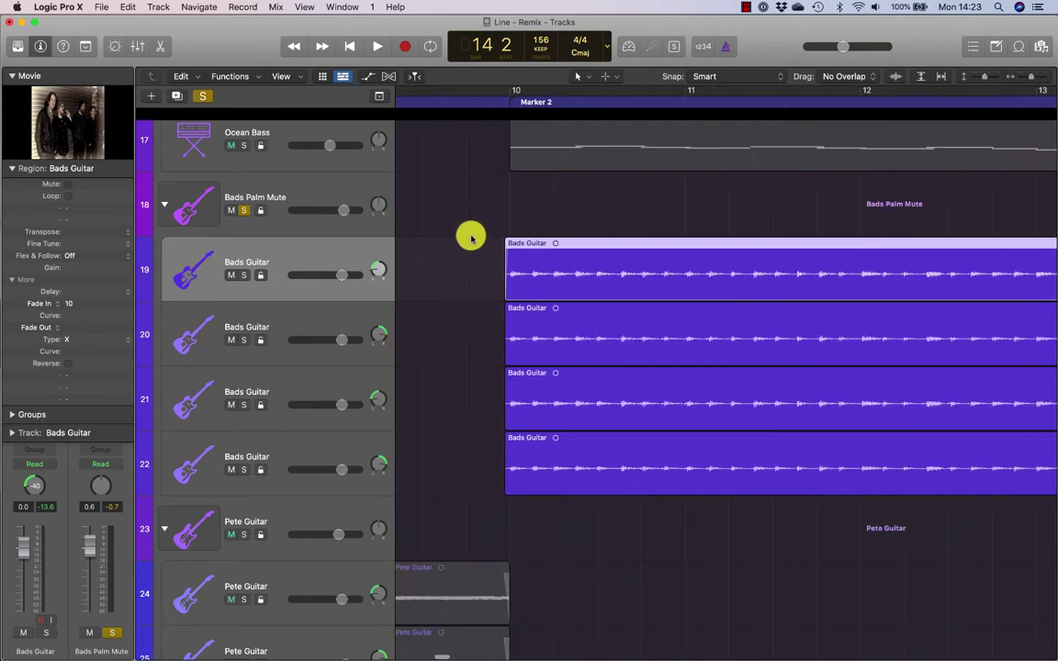
{"action": "left_click", "coordinate": [477, 239]}
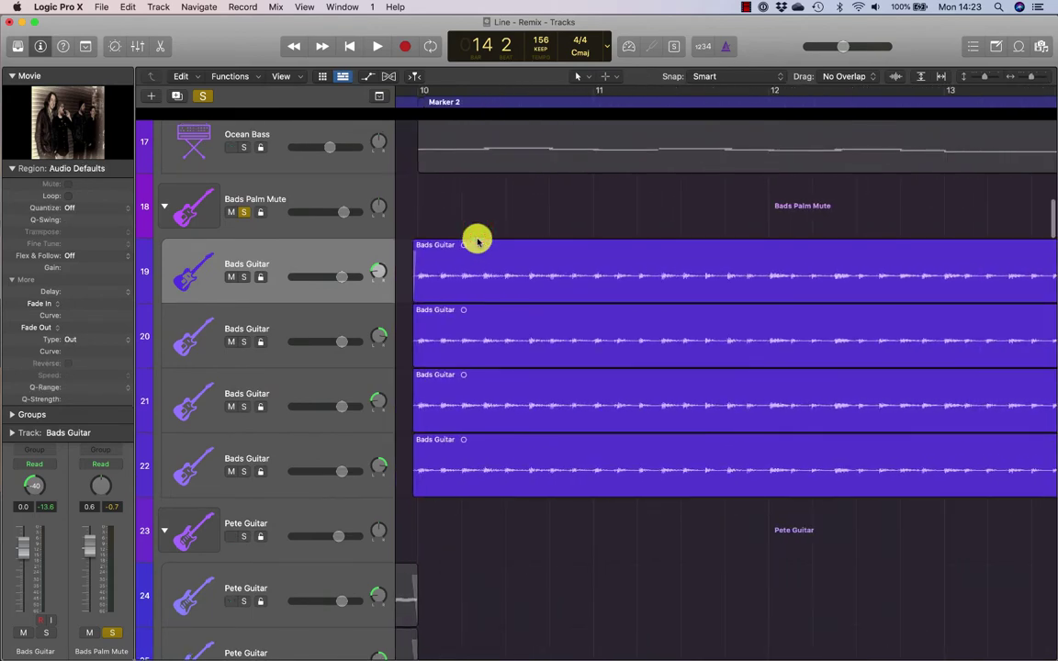
{"action": "scroll", "coordinate": [477, 240], "scroll_direction": "right", "scroll_amount": 5}
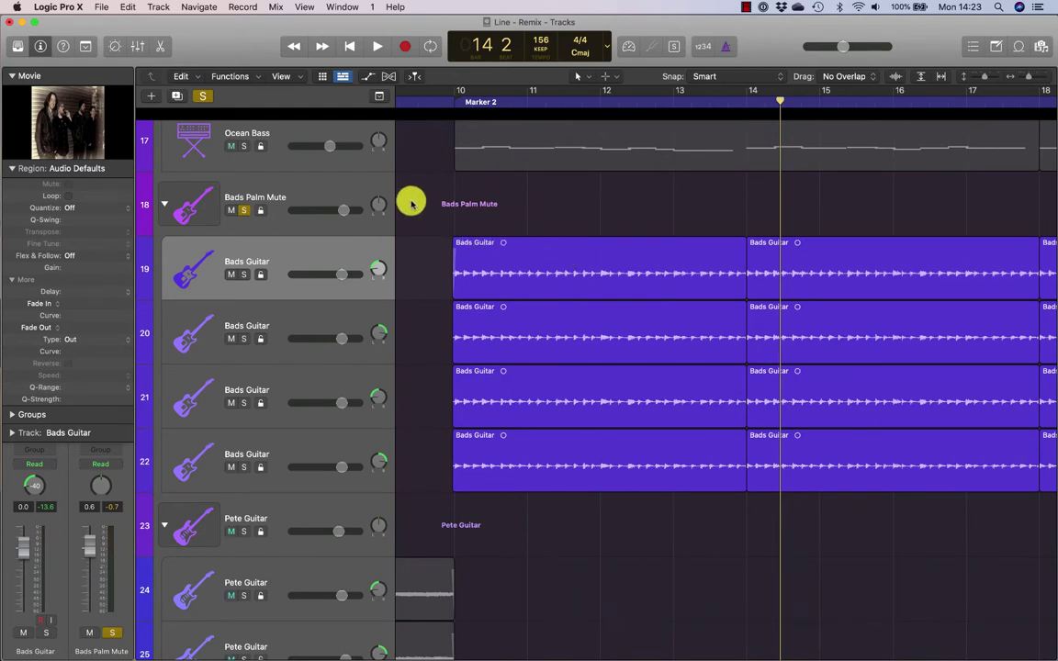
Step: Try to give the first Bads Guitar regions on tracks 19 to 22 a Fade In of 10 all at once
{"action": "left_click", "coordinate": [516, 271]}
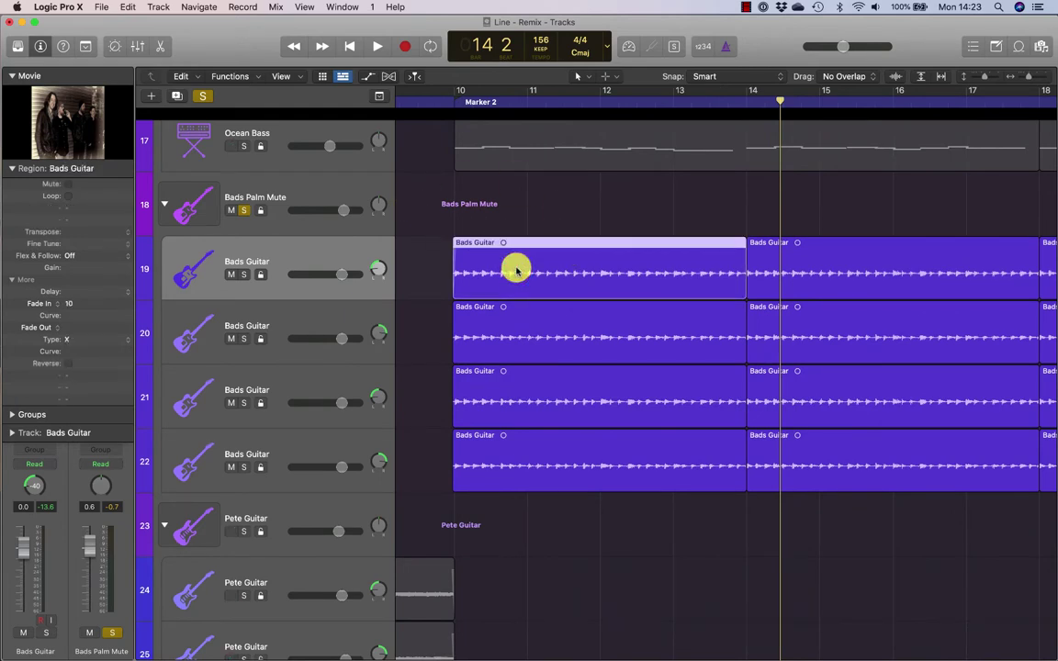
{"action": "left_click_drag", "start_coordinate": [426, 190], "coordinate": [543, 541]}
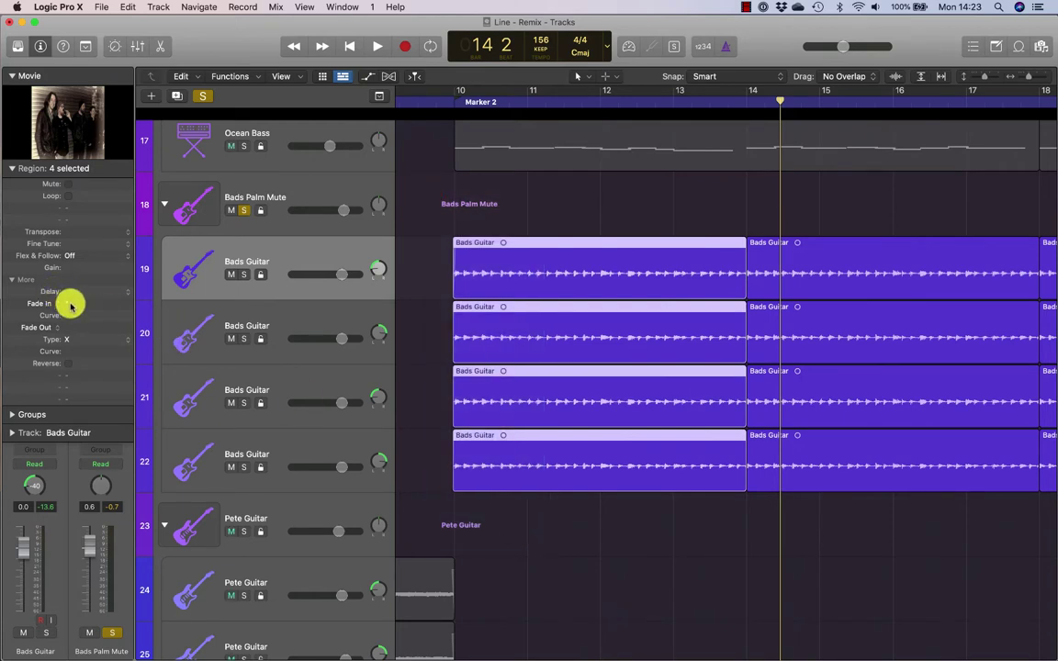
{"action": "left_click", "coordinate": [439, 204]}
{"action": "left_click_drag", "start_coordinate": [439, 204], "coordinate": [493, 496]}
{"action": "double_click", "coordinate": [68, 303]}
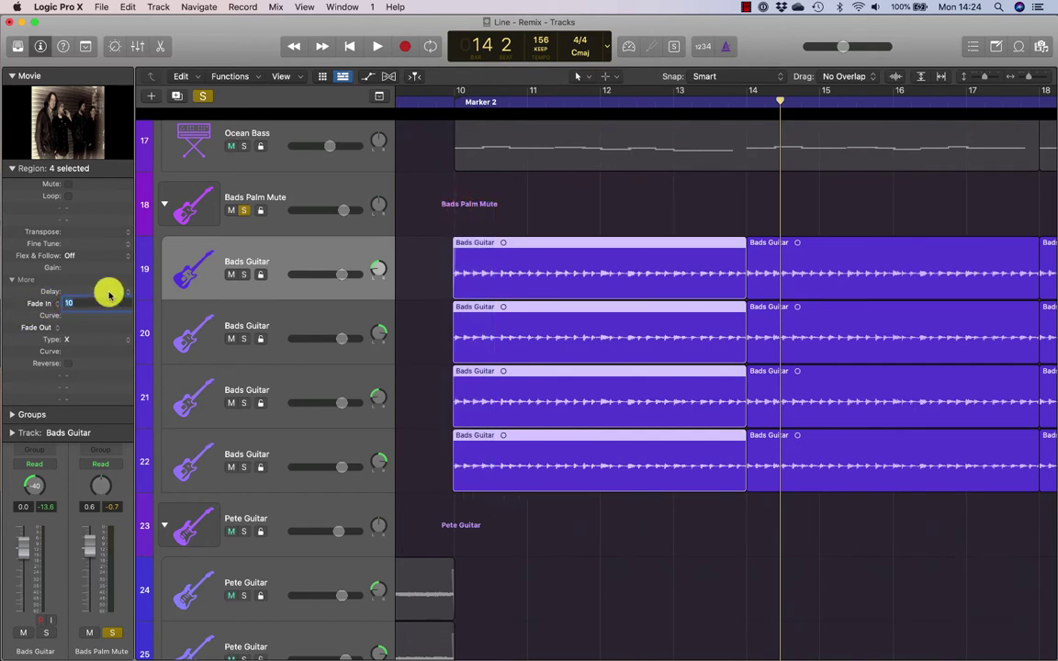
{"action": "type", "text": "0"}
{"action": "key", "text": "Return"}
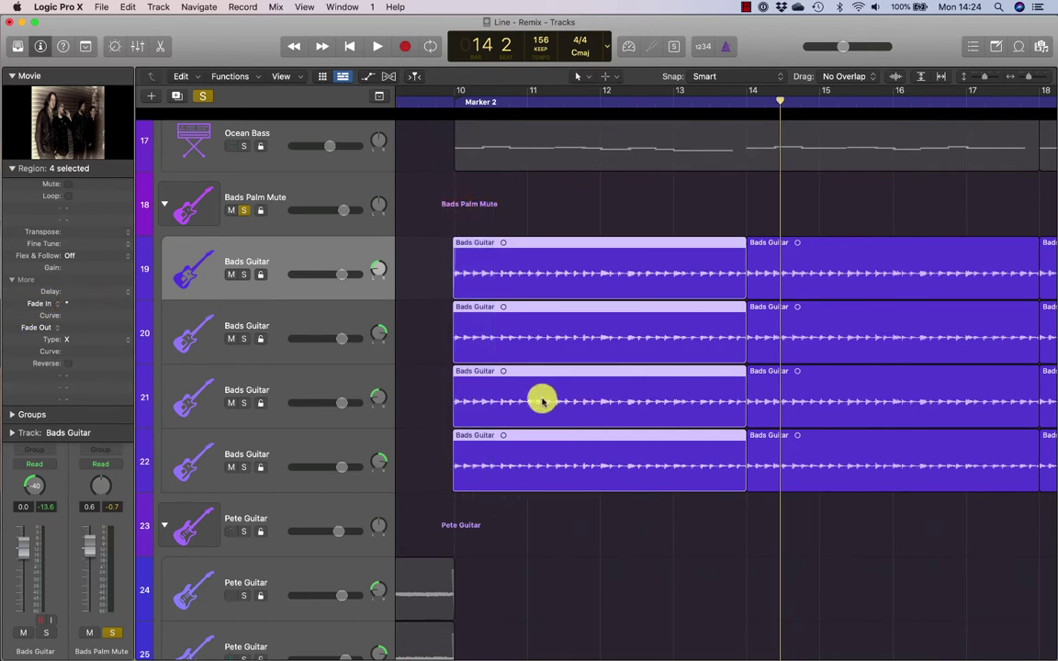
{"action": "key", "text": "super+Right"}
{"action": "key", "text": "super+Right"}
{"action": "key", "text": "super+Right"}
{"action": "key", "text": "super+Right"}
{"action": "key", "text": "super+Right"}
{"action": "key", "text": "super+Right"}
{"action": "key", "text": "super+Right"}
{"action": "key", "text": "super+Right"}
{"action": "left_click_drag", "start_coordinate": [426, 212], "coordinate": [480, 512]}
{"action": "left_click", "coordinate": [71, 302]}
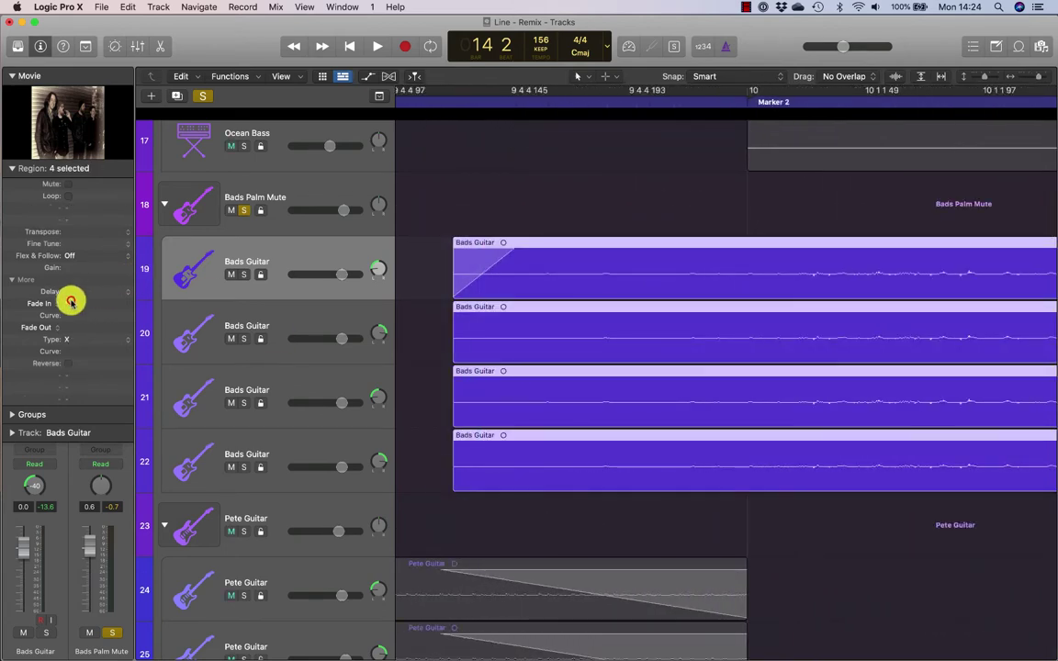
Step: Set the Fade In of the first Bads Guitar regions on tracks 20, 21 and 22 to 10
{"action": "left_click", "coordinate": [427, 385]}
{"action": "left_click_drag", "start_coordinate": [425, 338], "coordinate": [501, 480]}
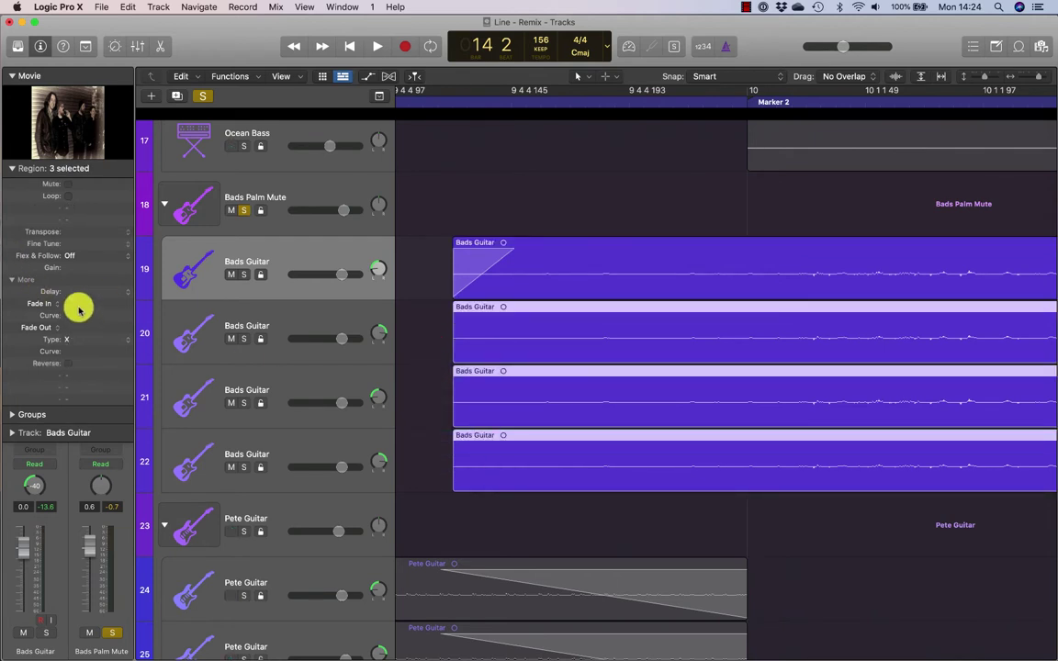
{"action": "left_click_drag", "start_coordinate": [78, 303], "coordinate": [78, 284]}
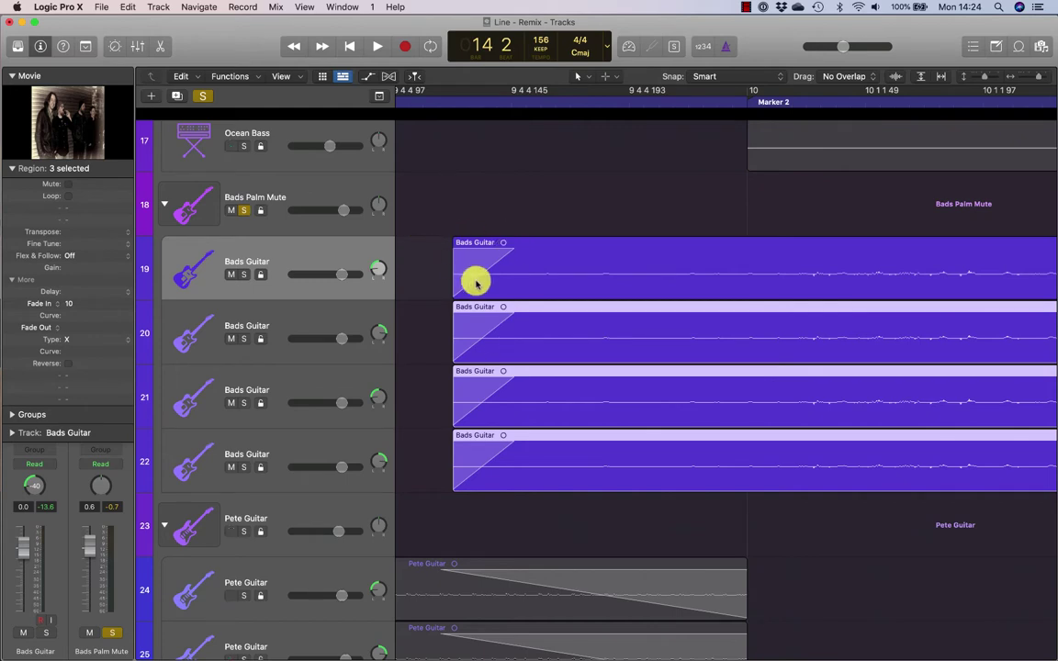
Step: Position the playhead at bar 25, near the end of the Bads Guitar regions before Marker 3
{"action": "key", "text": "super+Left"}
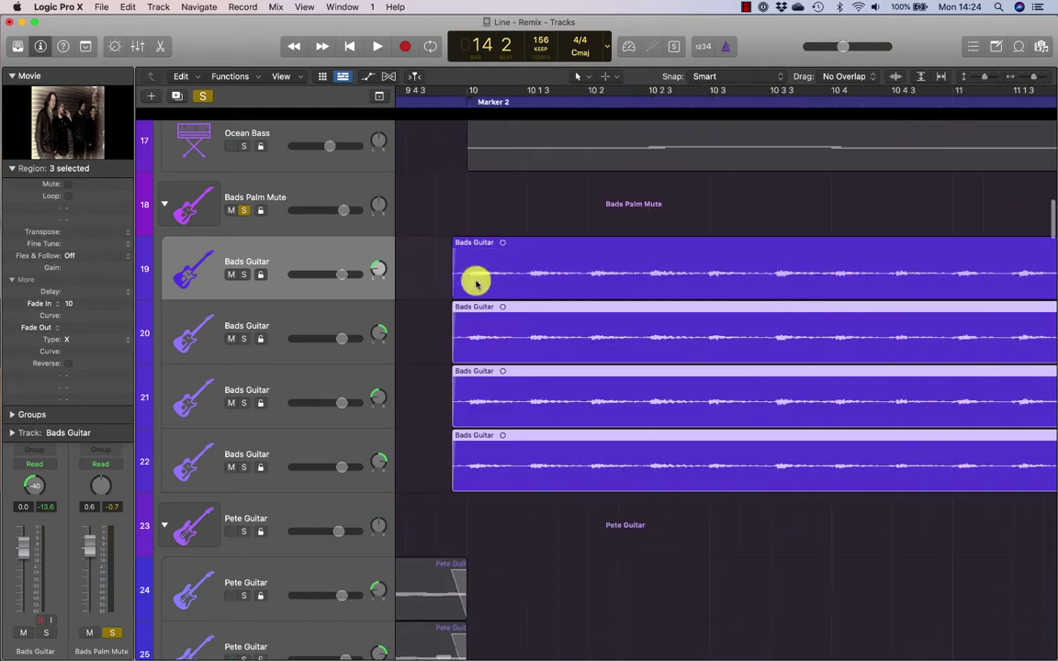
{"action": "key", "text": "super+Left"}
{"action": "key", "text": "super+Left"}
{"action": "key", "text": "super+Left"}
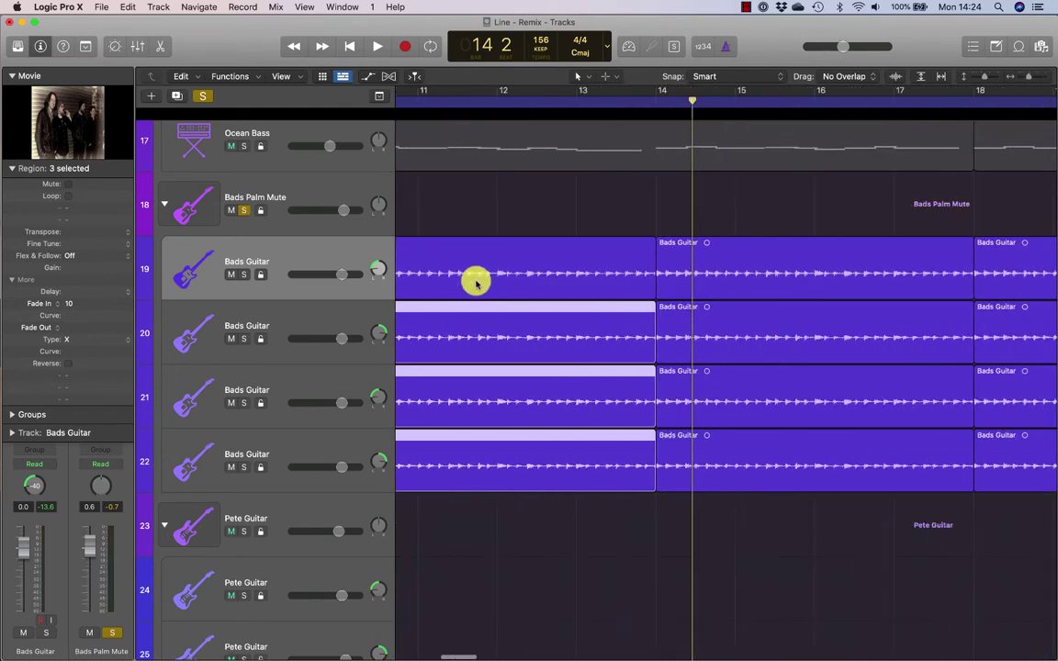
{"action": "key", "text": "super+Left"}
{"action": "key", "text": "super+Left"}
{"action": "left_click", "coordinate": [678, 102]}
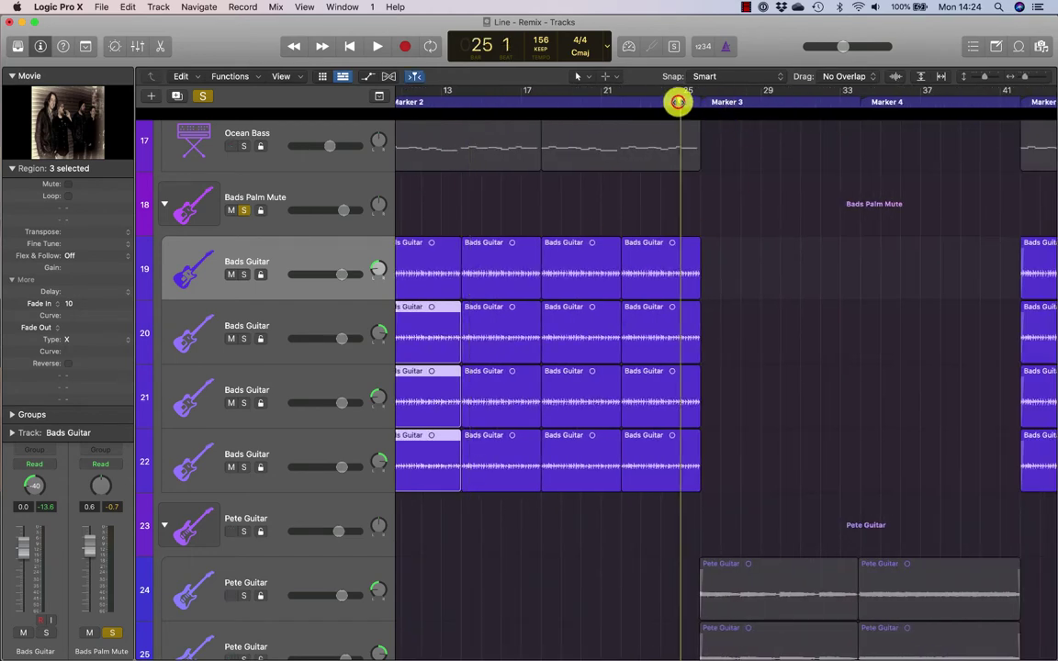
Step: Play the end of the Bads Guitar regions before Marker 3 and set the Fade Out of the last regions on tracks 19 to 22 to 10
{"action": "key", "text": "space"}
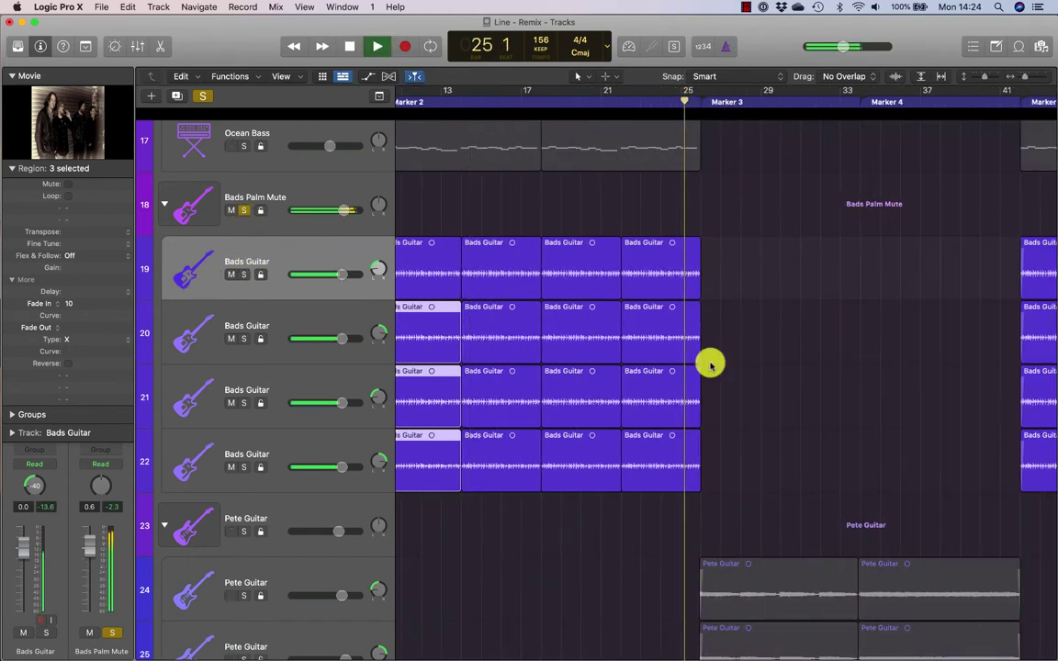
{"action": "key", "text": "space"}
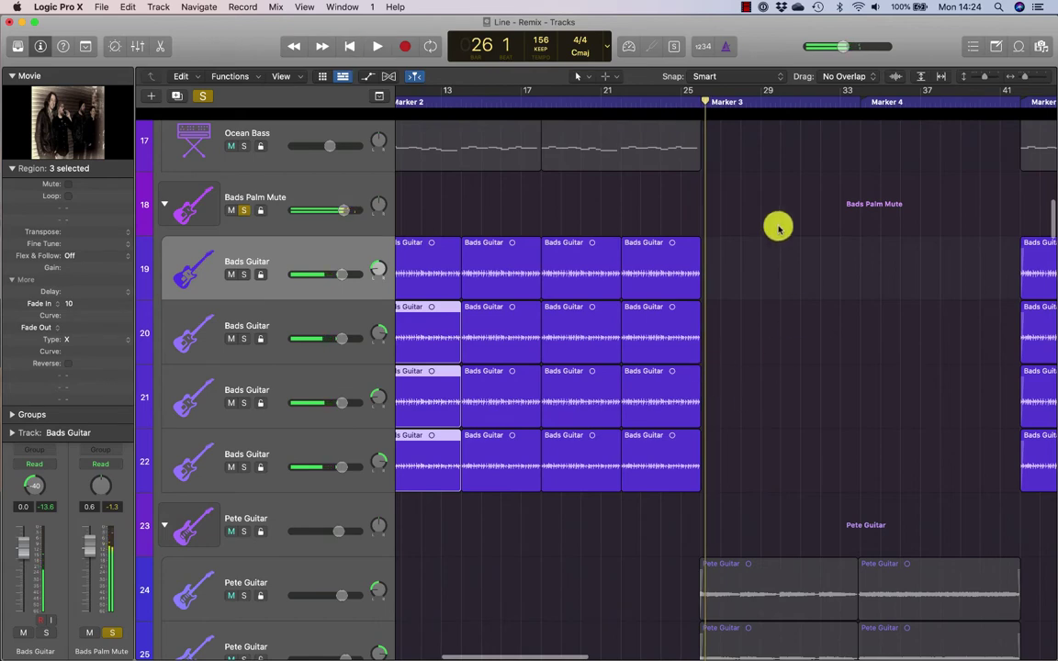
{"action": "left_click", "coordinate": [757, 461], "text": "ctrl+alt"}
{"action": "left_click_drag", "start_coordinate": [802, 493], "coordinate": [719, 244]}
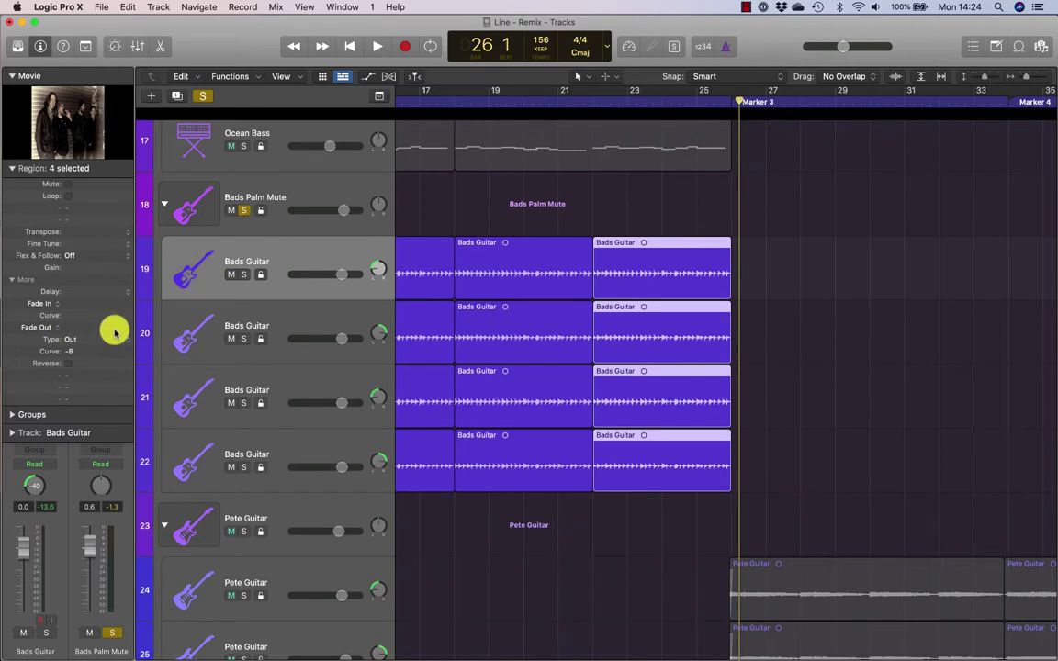
{"action": "left_click_drag", "start_coordinate": [71, 326], "coordinate": [78, 323]}
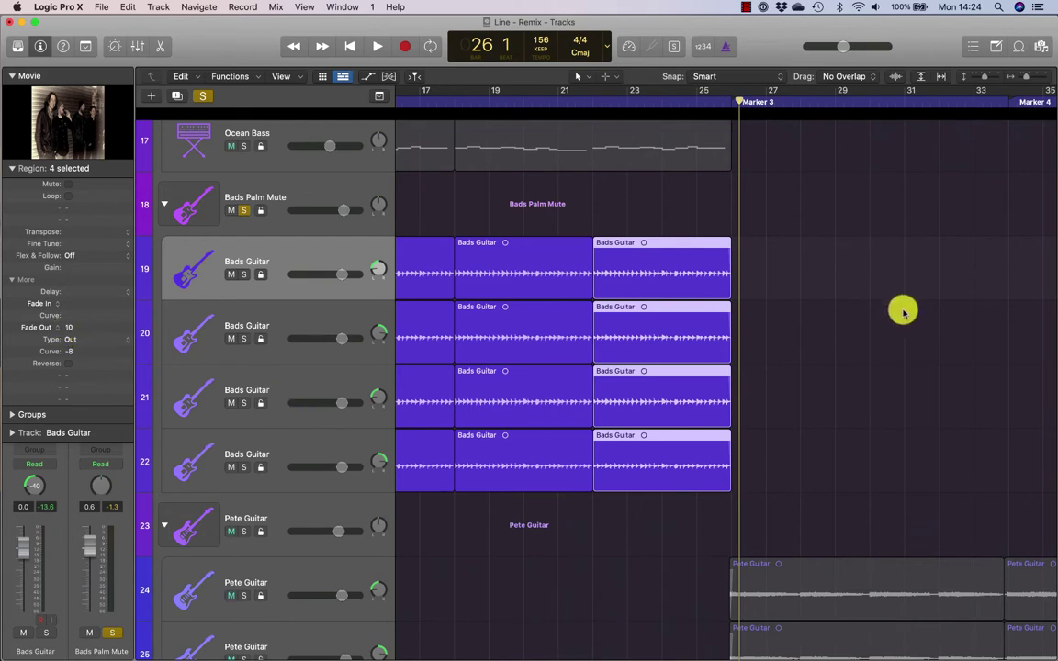
{"action": "left_click_drag", "start_coordinate": [735, 241], "coordinate": [799, 303]}
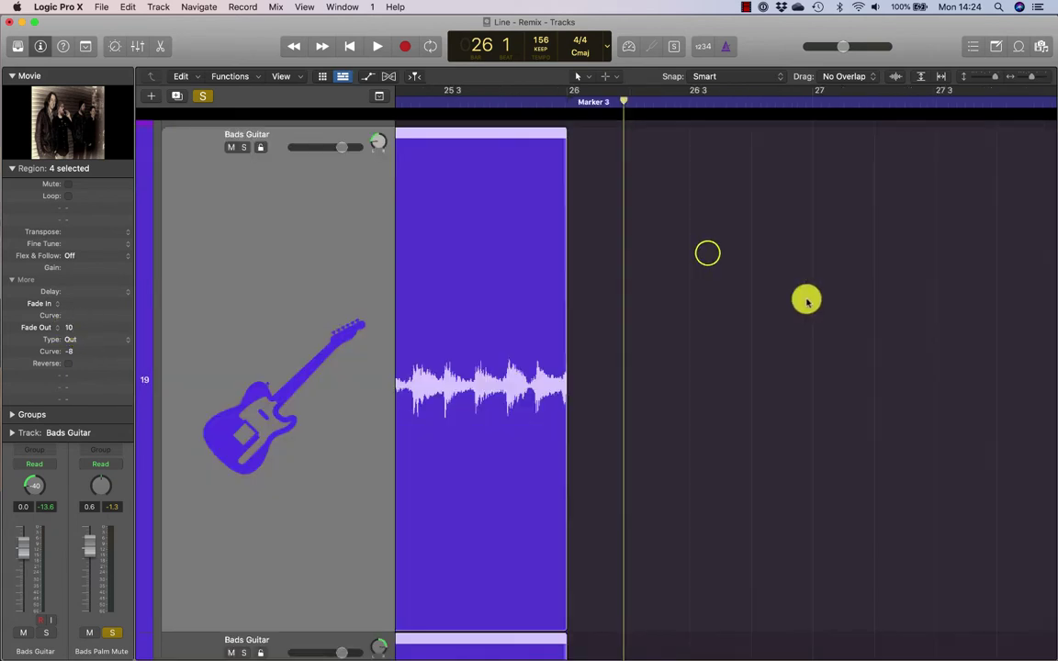
{"action": "left_click_drag", "start_coordinate": [538, 253], "coordinate": [616, 243]}
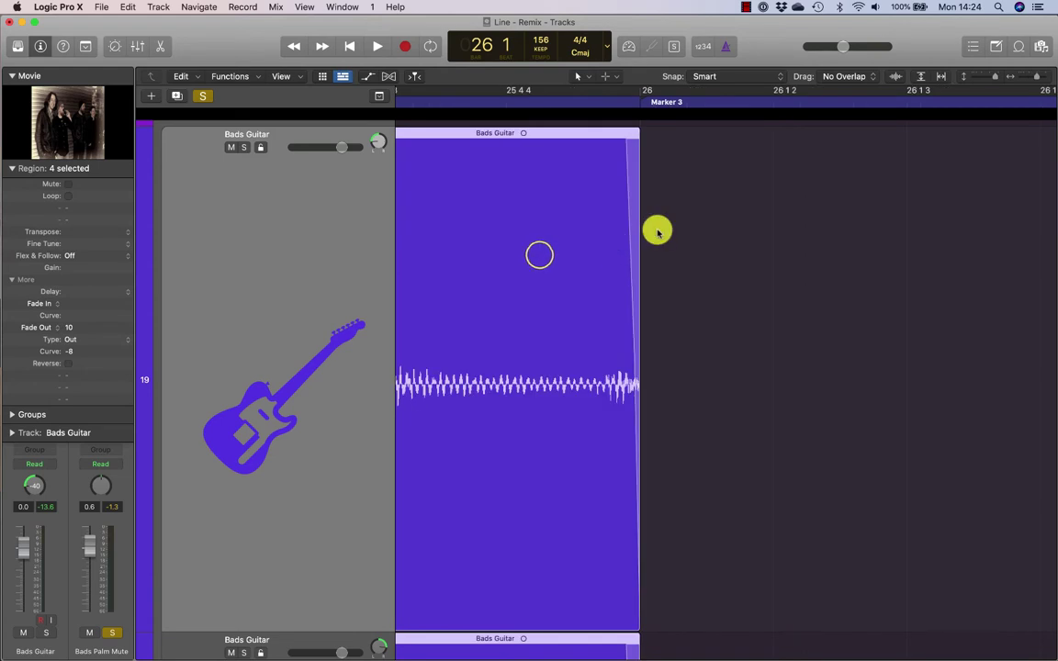
{"action": "left_click", "coordinate": [657, 244]}
{"action": "left_click", "coordinate": [658, 244]}
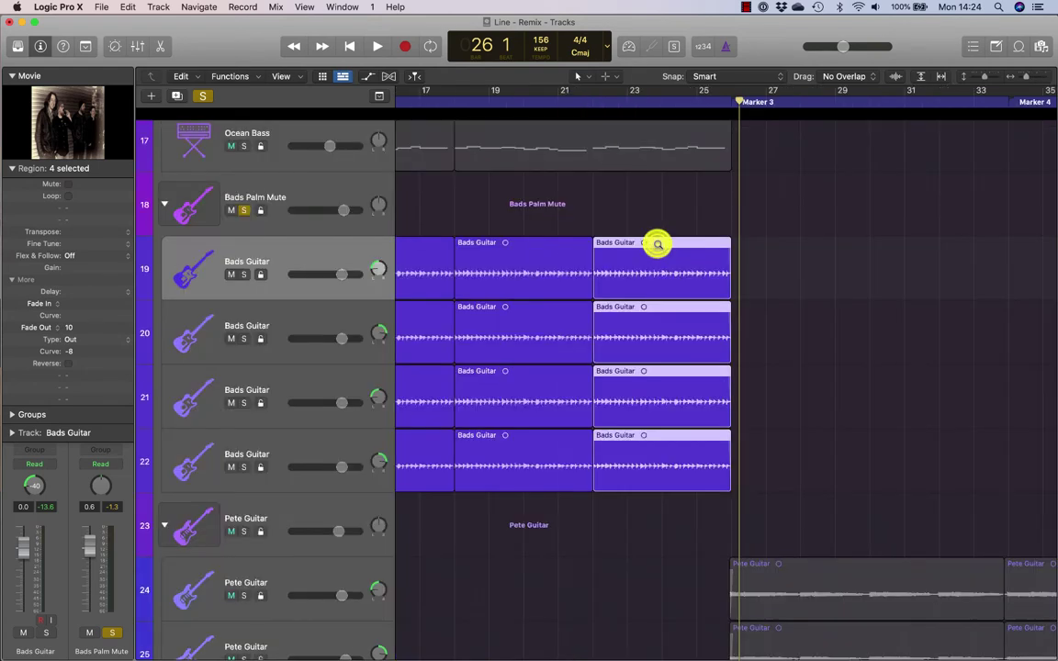
Step: Solo the Pete Guitar stack on track 23 as well and play the transition from Marker 1 into Marker 2
{"action": "left_click", "coordinate": [727, 447], "text": "ctrl+alt"}
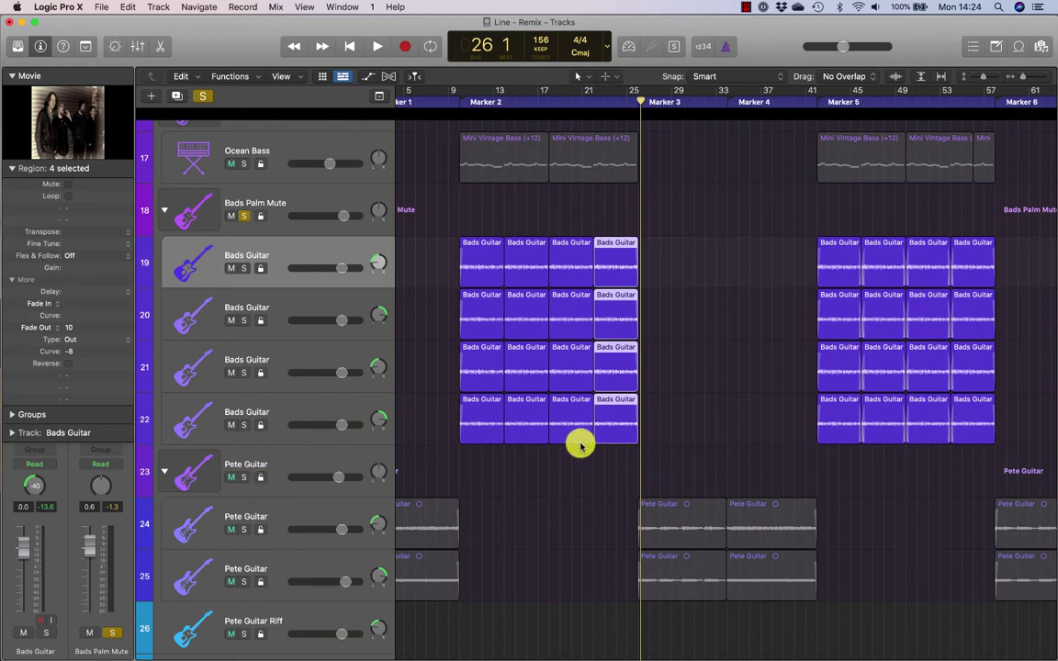
{"action": "scroll", "coordinate": [579, 441], "scroll_direction": "left", "scroll_amount": 3}
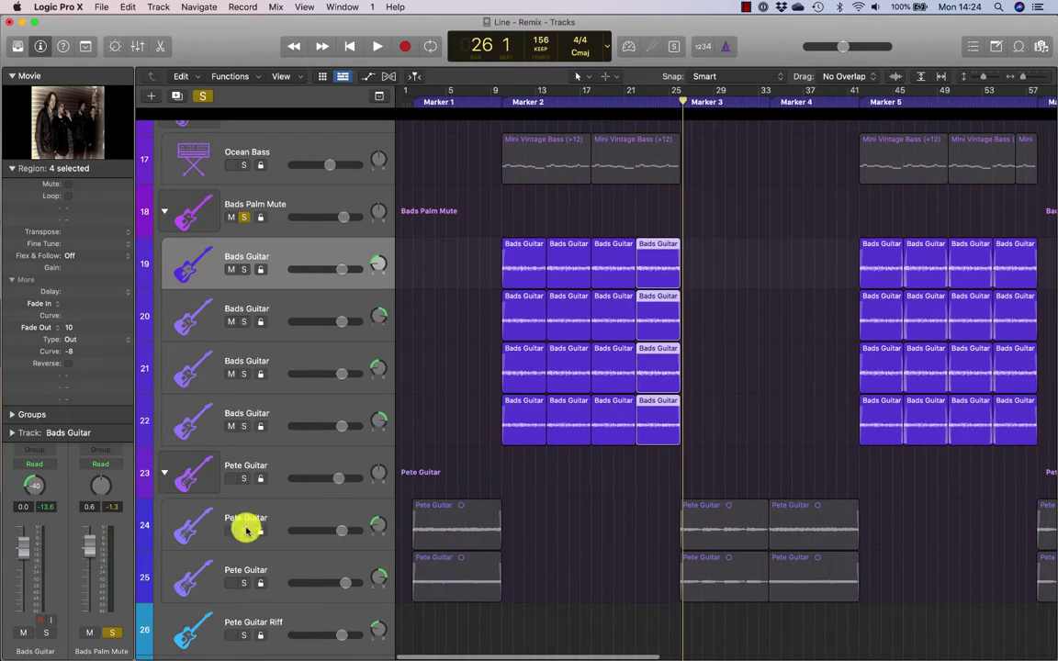
{"action": "left_click", "coordinate": [243, 478]}
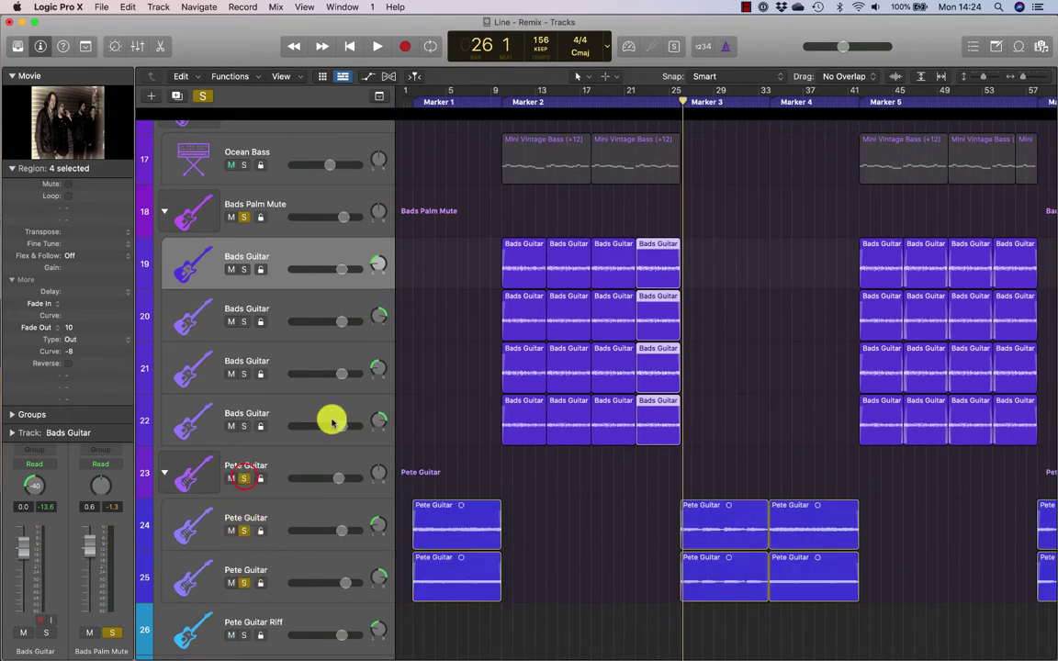
{"action": "left_click", "coordinate": [478, 102]}
{"action": "key", "text": "space"}
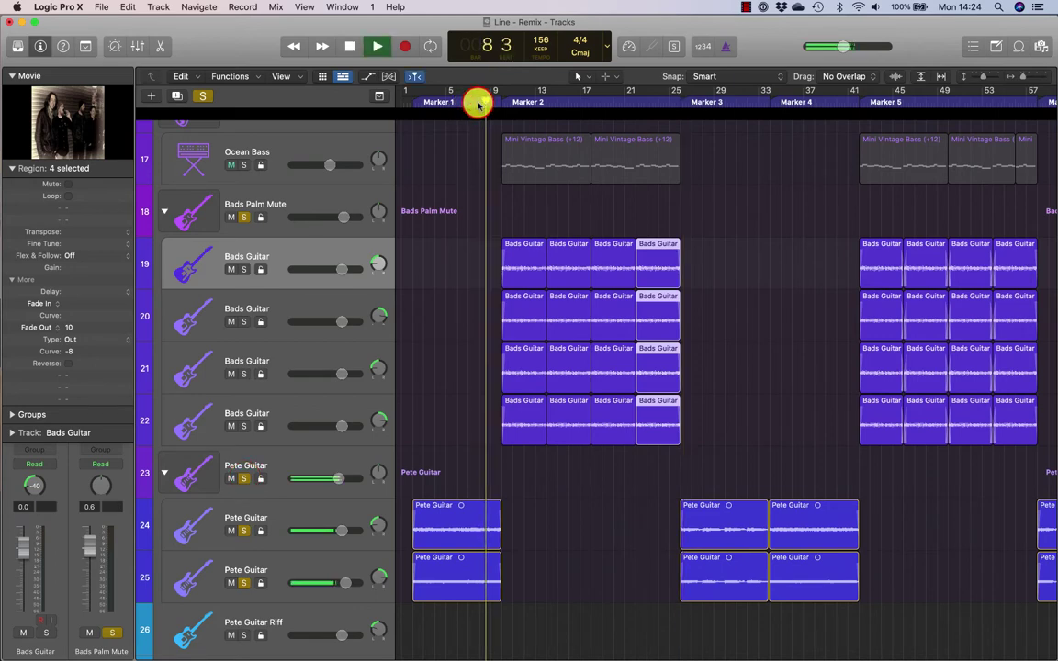
{"action": "scroll", "coordinate": [619, 552], "scroll_direction": "up", "scroll_amount": 3}
{"action": "scroll", "coordinate": [619, 552], "scroll_direction": "up", "scroll_amount": 5}
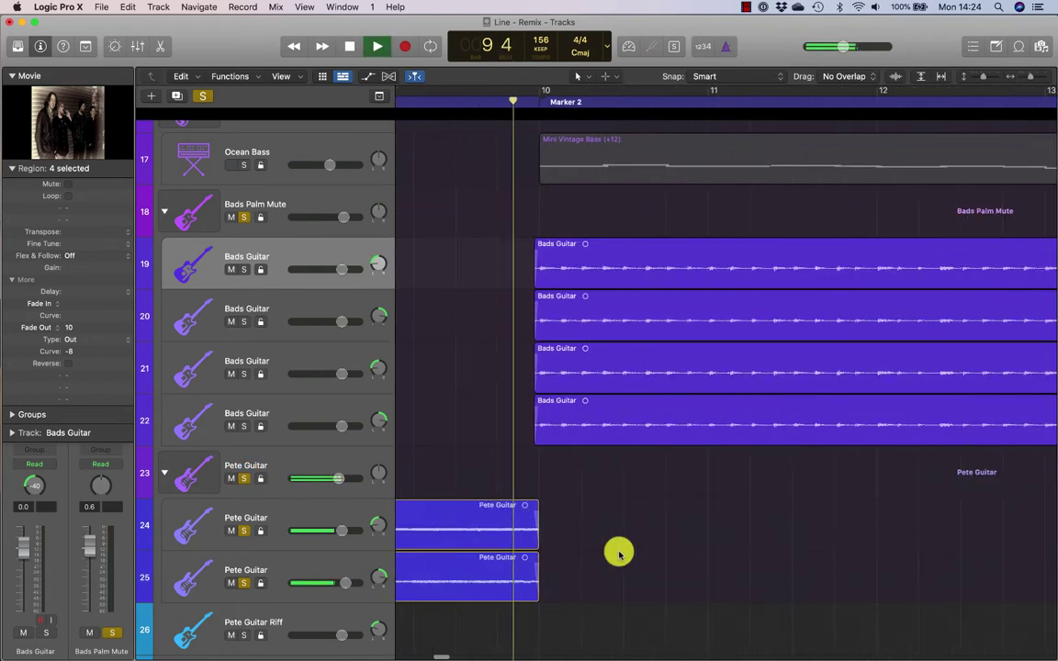
{"action": "key", "text": "space"}
{"action": "scroll", "coordinate": [619, 552], "scroll_direction": "left", "scroll_amount": 2}
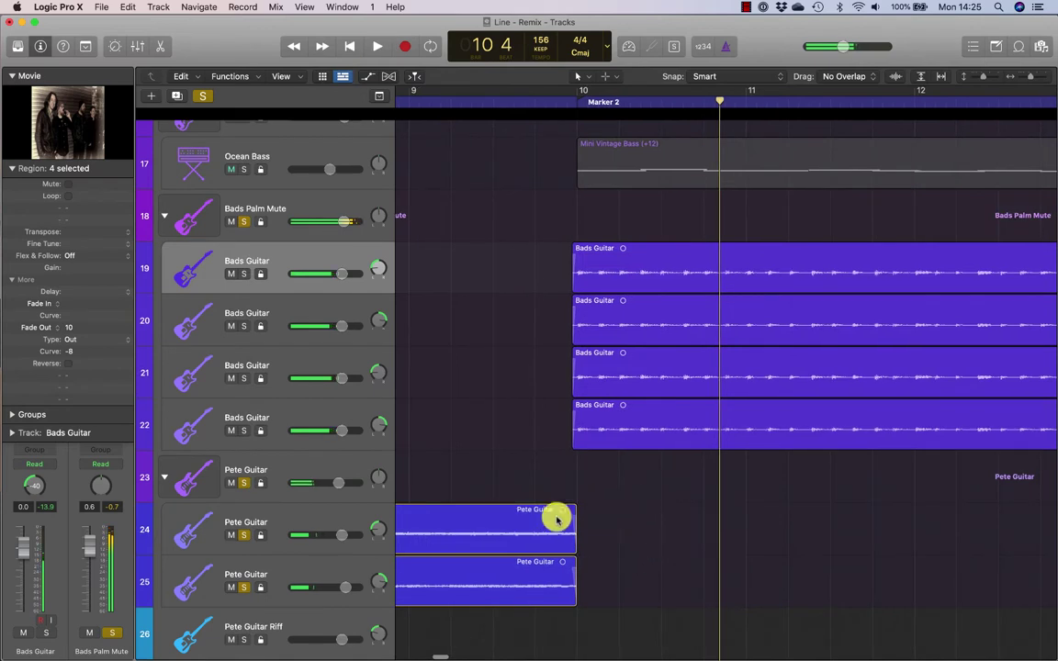
Step: Set the Fade Out of the Pete Guitar regions before Marker 2 on tracks 24 and 25 to 100 and play the transition
{"action": "left_click_drag", "start_coordinate": [649, 579], "coordinate": [574, 513]}
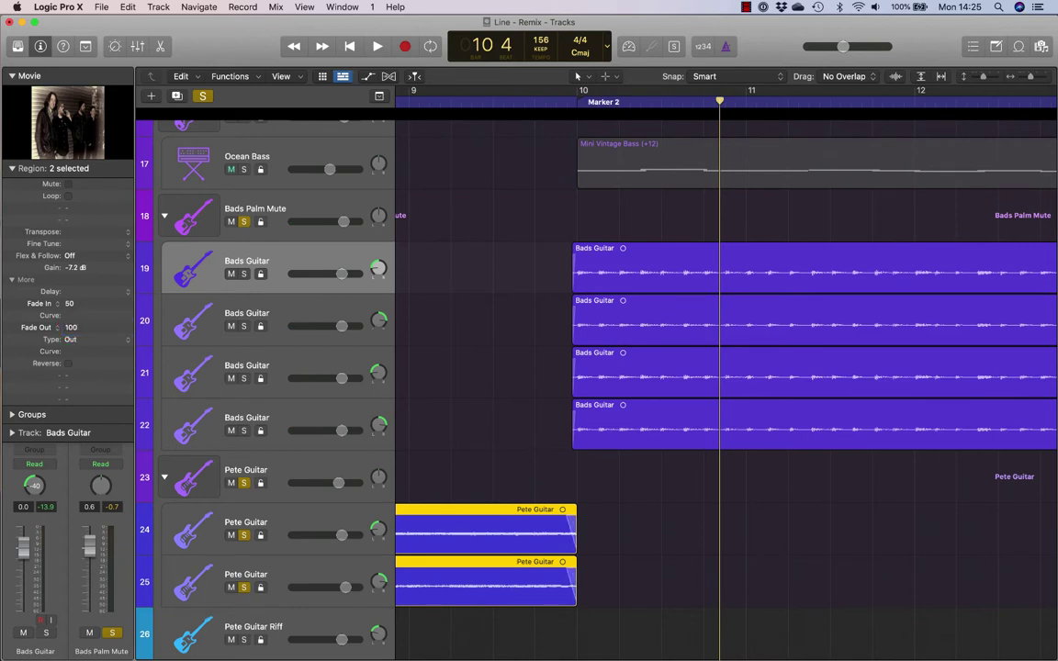
{"action": "left_click", "coordinate": [466, 102]}
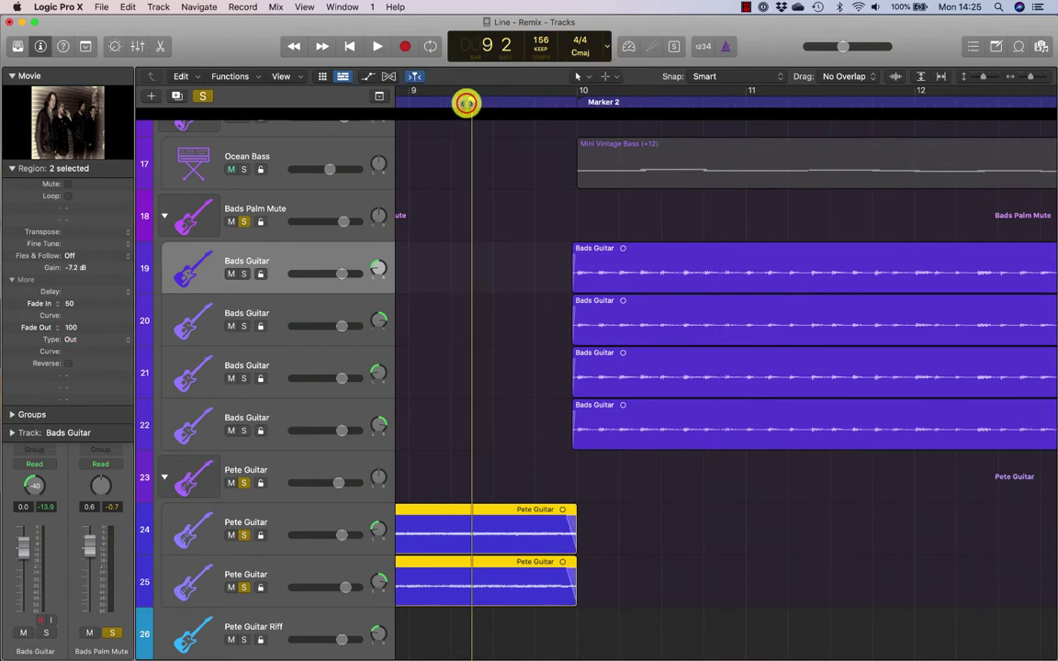
{"action": "key", "text": "space"}
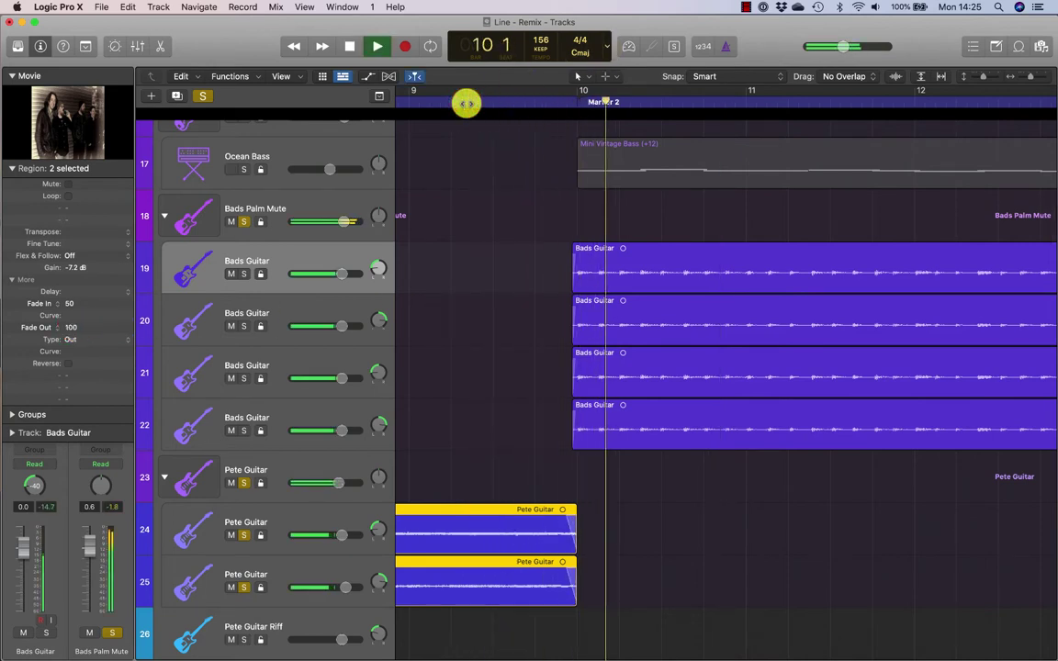
{"action": "key", "text": "space"}
Step: Audition a Fade Out of 1000 on the two Pete Guitar regions with bars 9 to 12 cycled, and set it back to 100
{"action": "left_click_drag", "start_coordinate": [416, 92], "coordinate": [916, 101]}
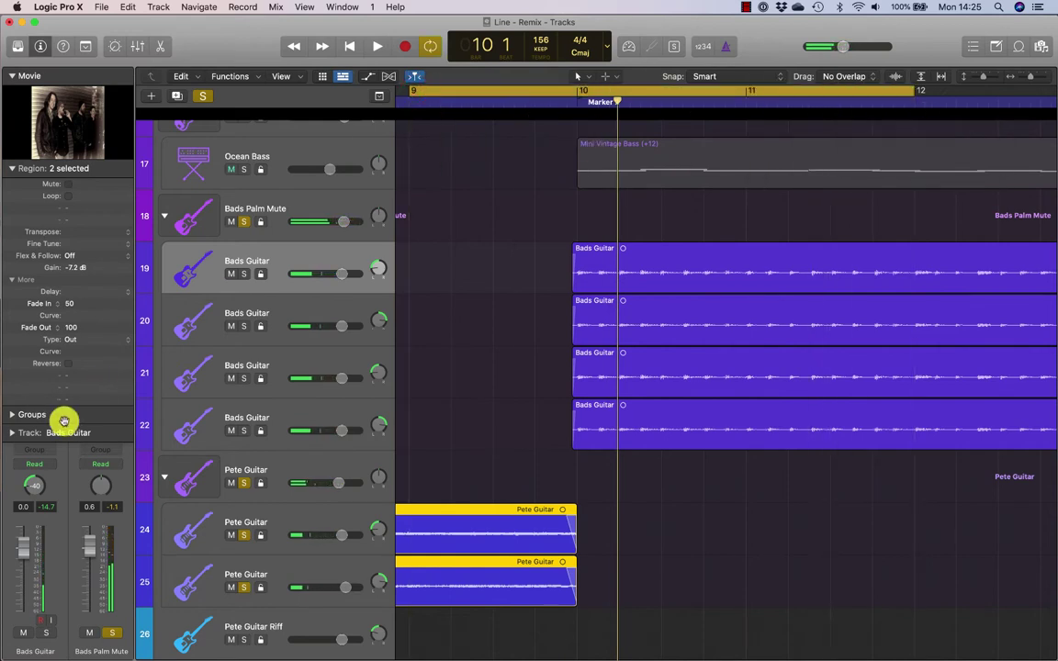
{"action": "left_click", "coordinate": [77, 329]}
{"action": "type", "text": "1000"}
{"action": "key", "text": "Return"}
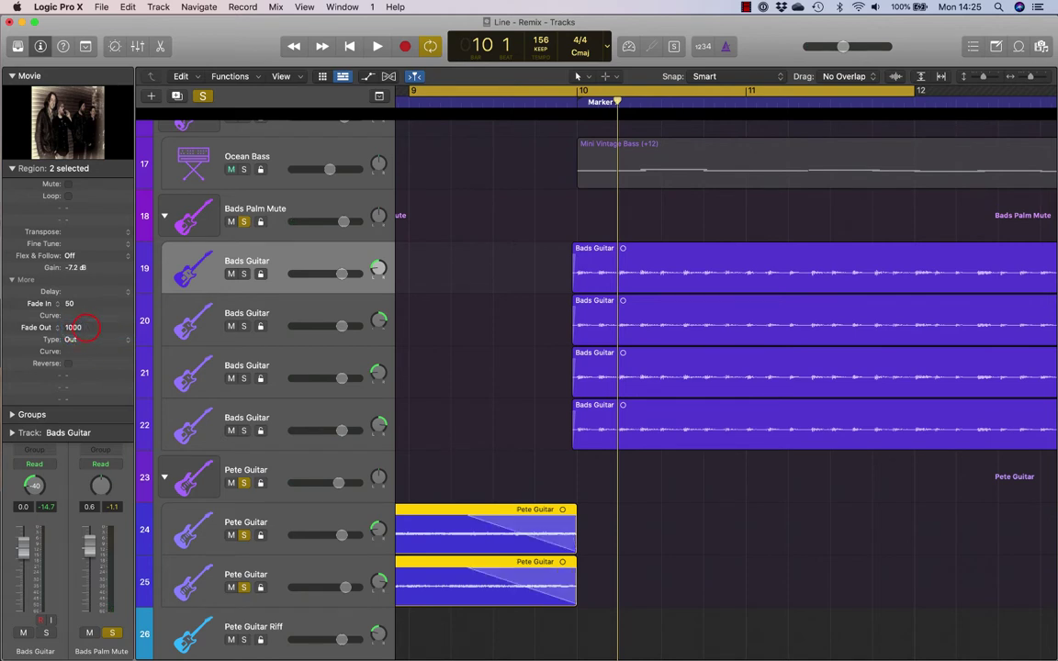
{"action": "key", "text": "space"}
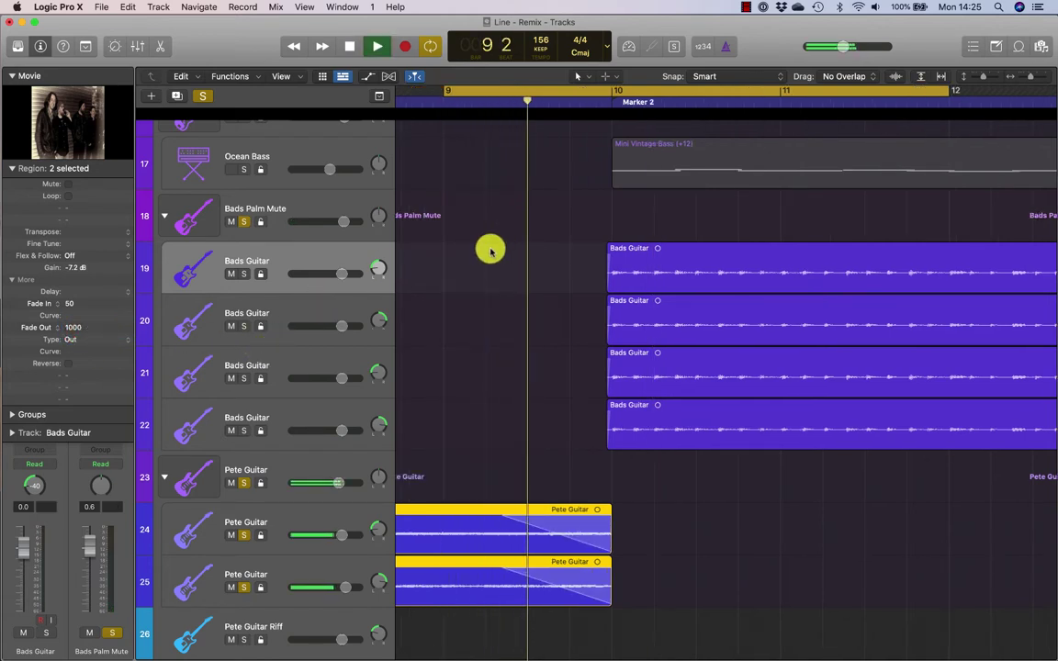
{"action": "key", "text": "space"}
{"action": "left_click", "coordinate": [75, 327]}
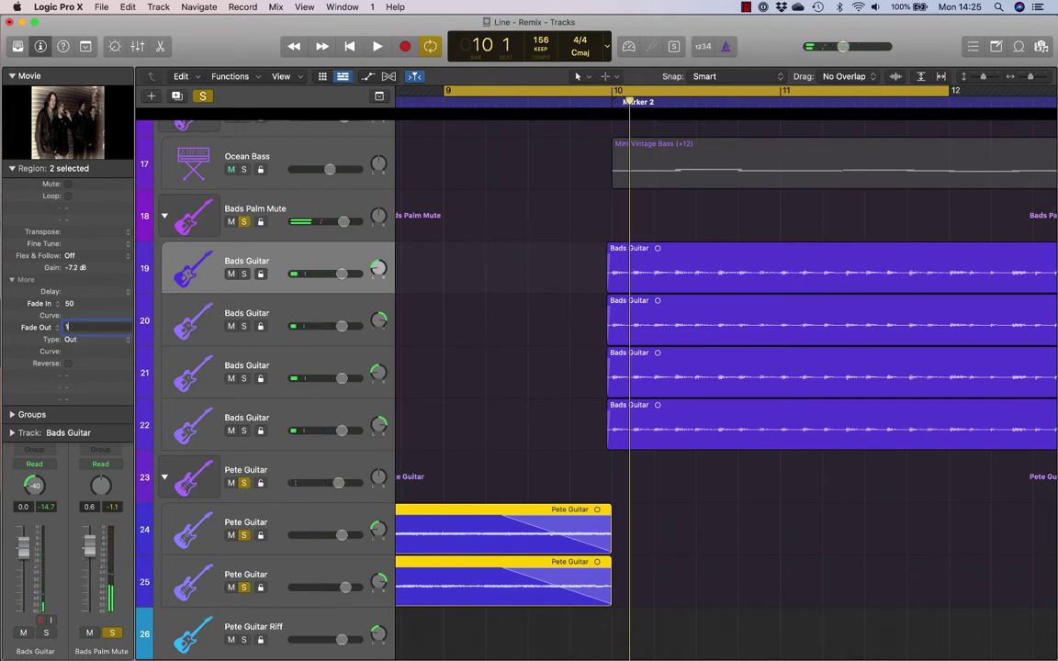
Step: Give all the Bads Guitar regions between Marker 2 and Marker 3 on tracks 19 to 22 the fade type X (Crossfade) and a Fade Out of 10
{"action": "scroll", "coordinate": [467, 290], "scroll_direction": "down", "scroll_amount": 5}
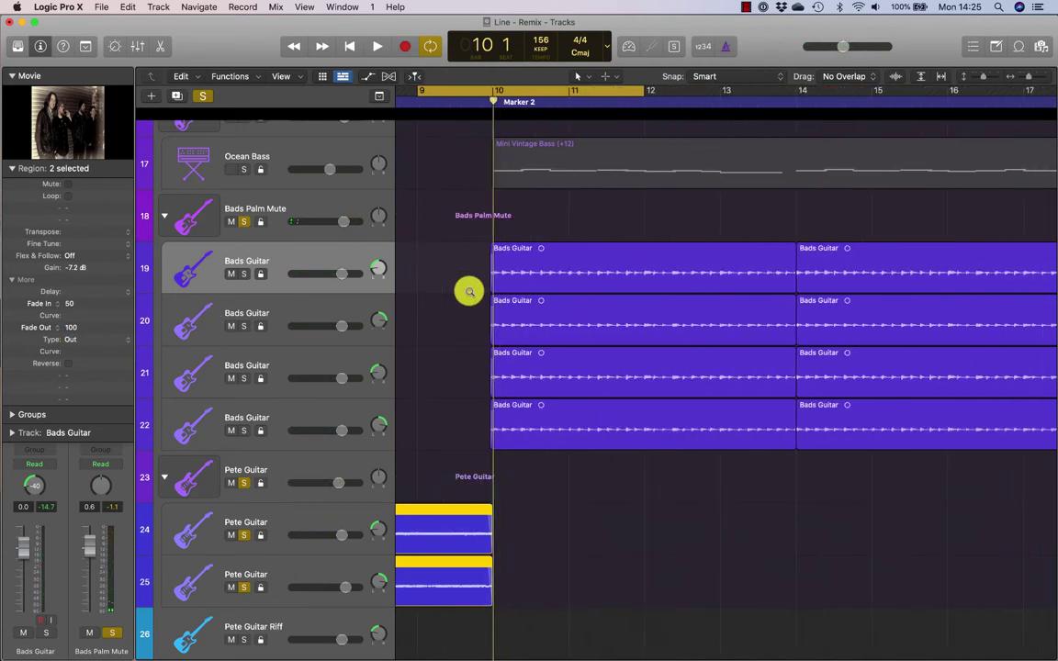
{"action": "scroll", "coordinate": [467, 293], "scroll_direction": "down", "scroll_amount": 5}
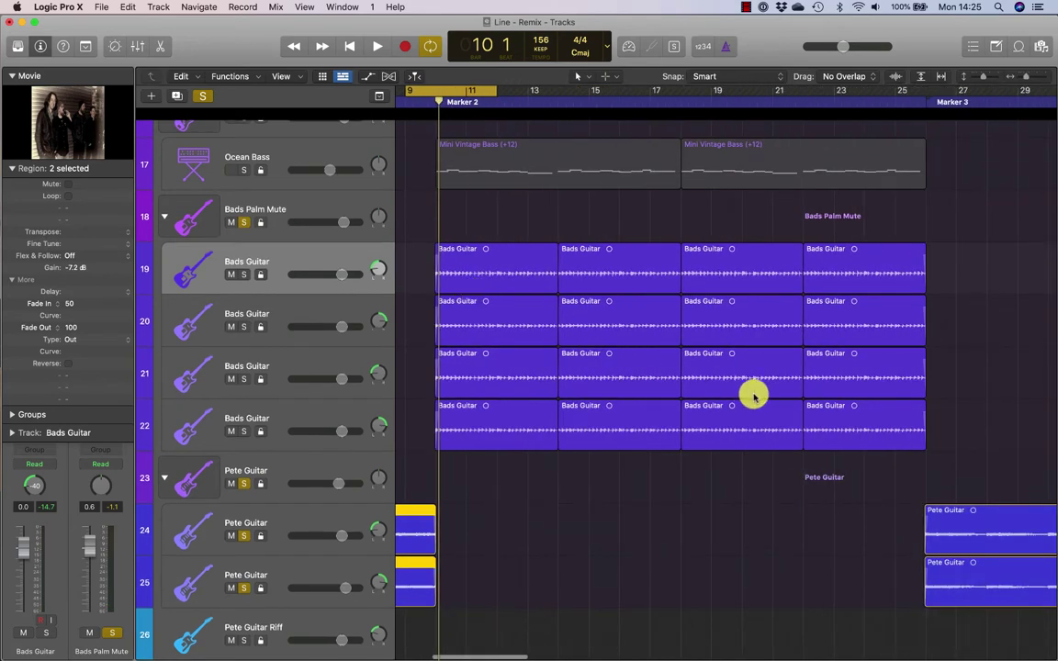
{"action": "left_click_drag", "start_coordinate": [822, 493], "coordinate": [475, 234]}
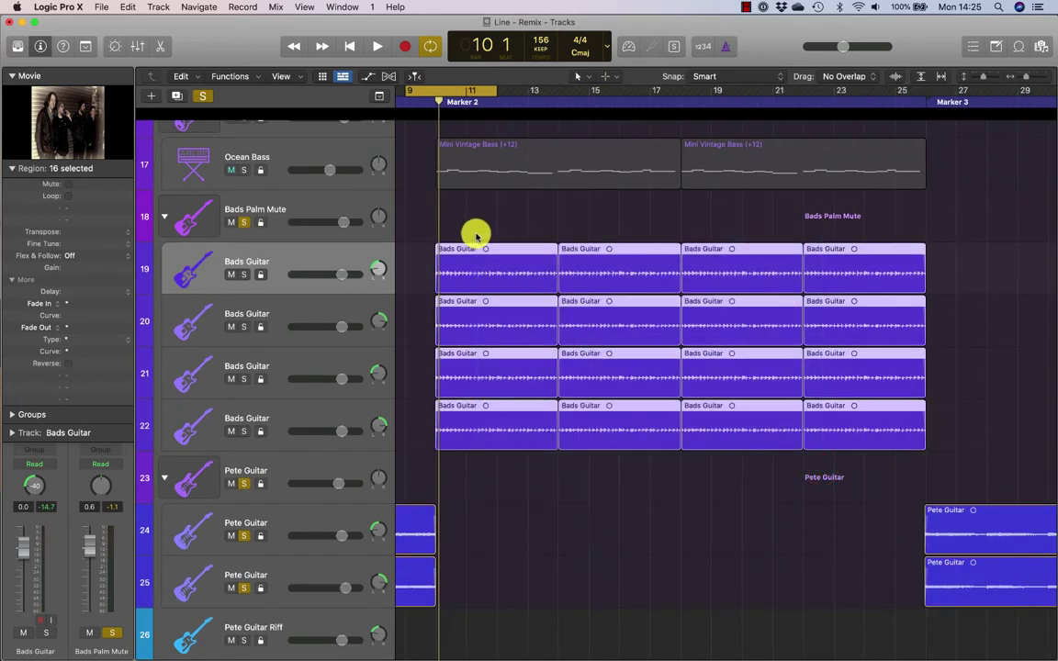
{"action": "left_click", "coordinate": [70, 342]}
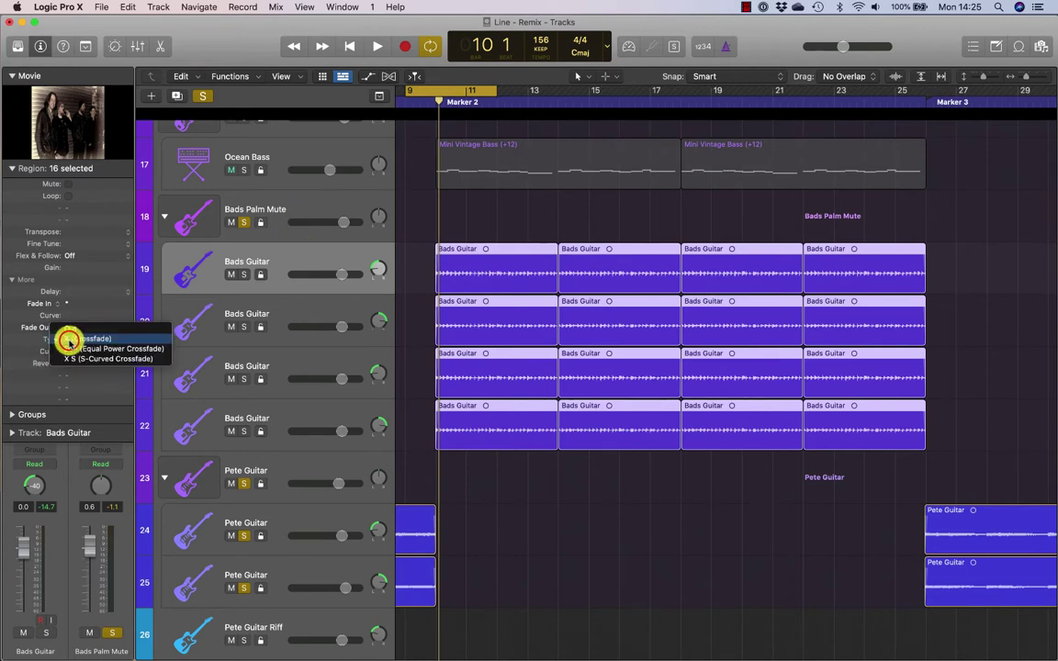
{"action": "left_click", "coordinate": [133, 329]}
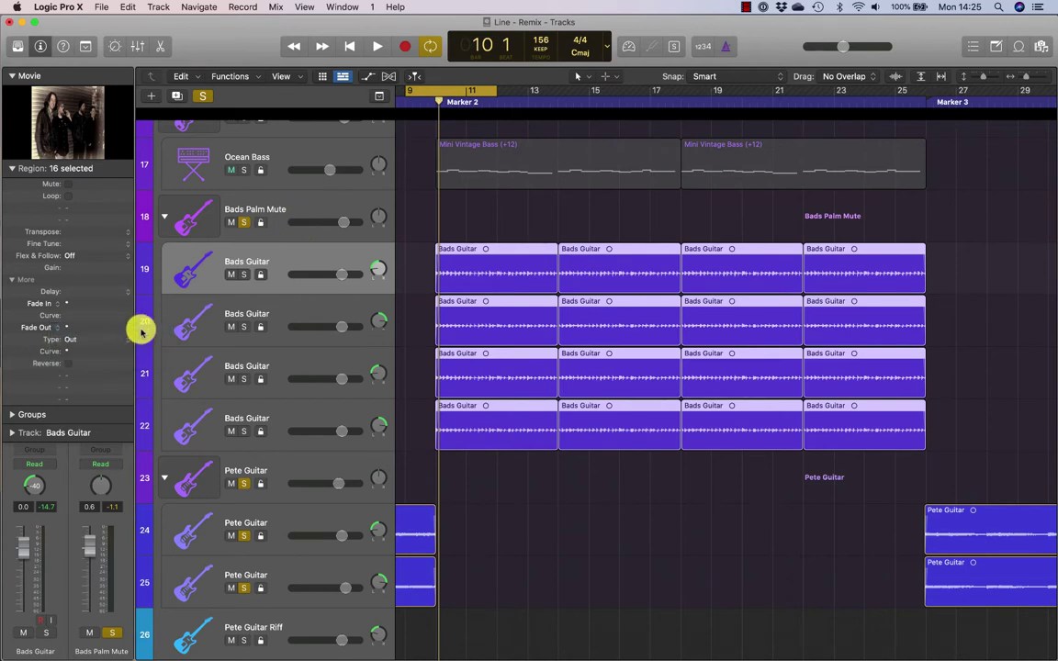
{"action": "left_click", "coordinate": [81, 339]}
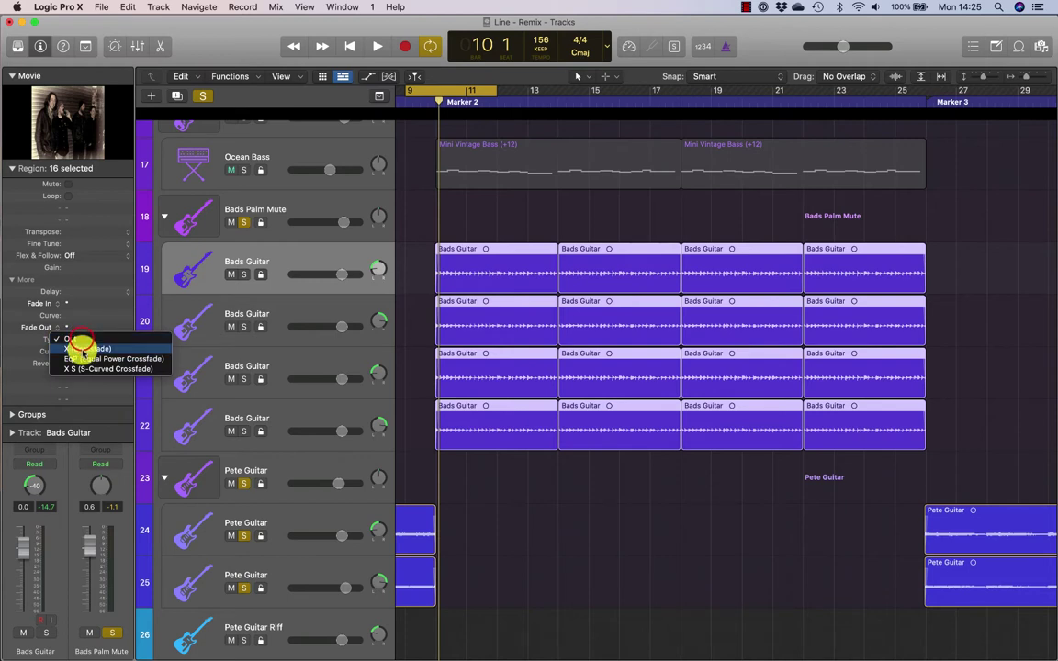
{"action": "left_click", "coordinate": [83, 349]}
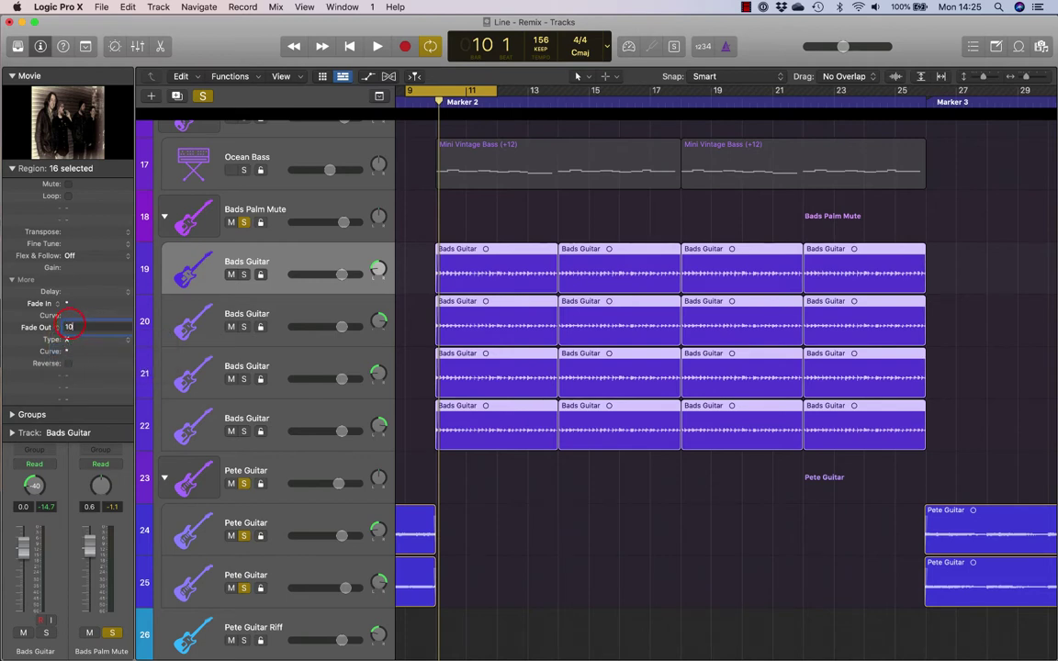
{"action": "key", "text": "Return"}
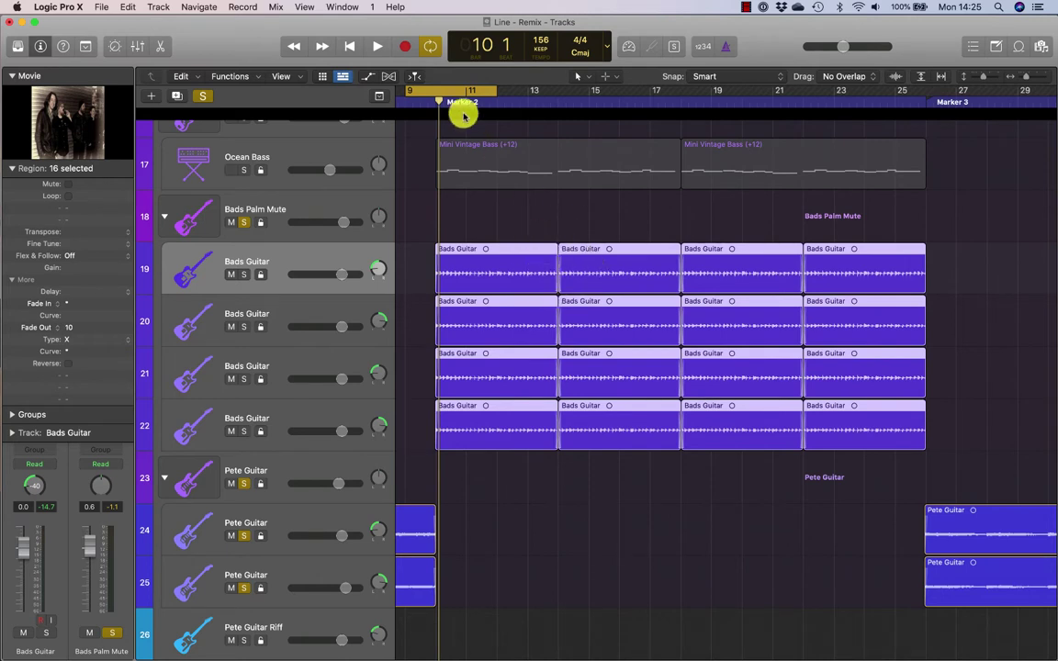
Step: Cycle the range of the selected Bads Guitar regions in Marker 2 and listen to their crossfades
{"action": "left_click", "coordinate": [467, 90]}
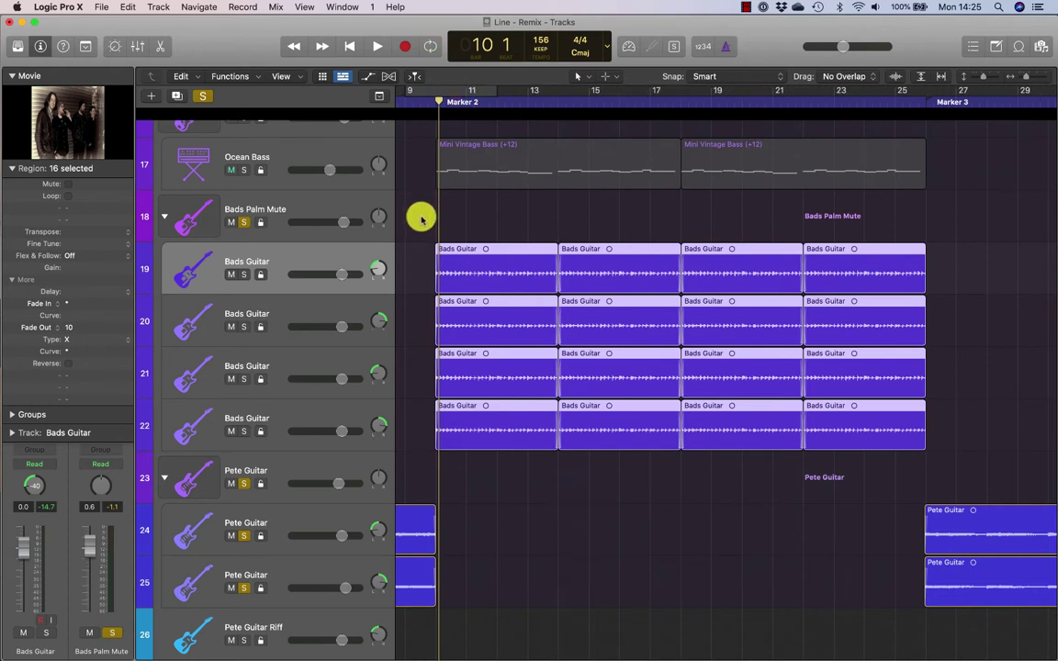
{"action": "key", "text": "c"}
{"action": "key", "text": "space"}
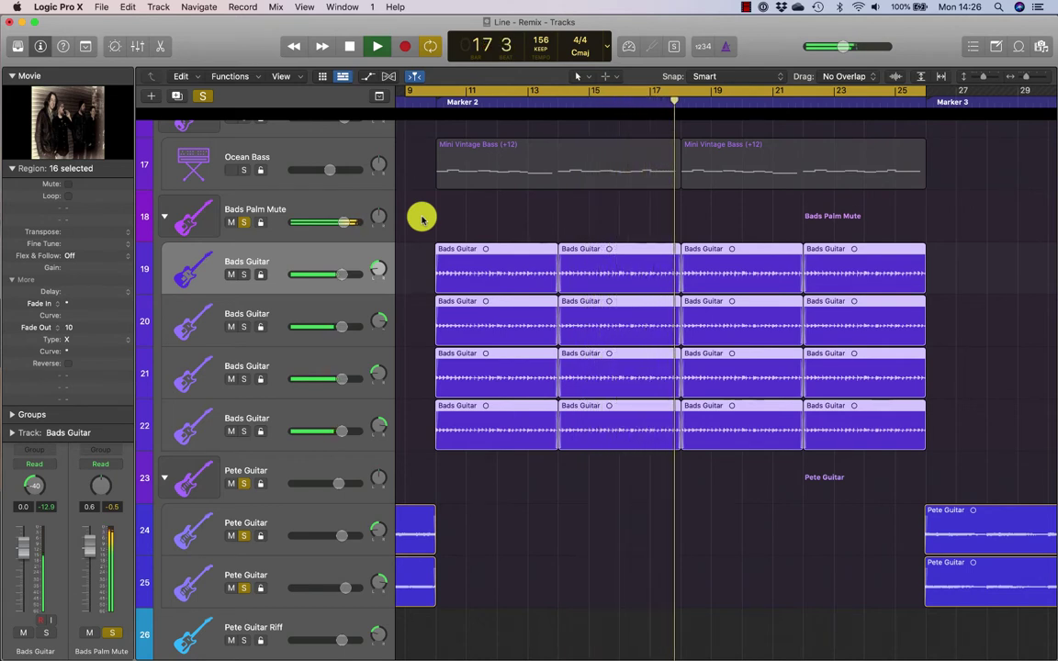
{"action": "key", "text": "space"}
Step: Deselect the regions and turn off solo on all tracks
{"action": "left_click", "coordinate": [241, 221]}
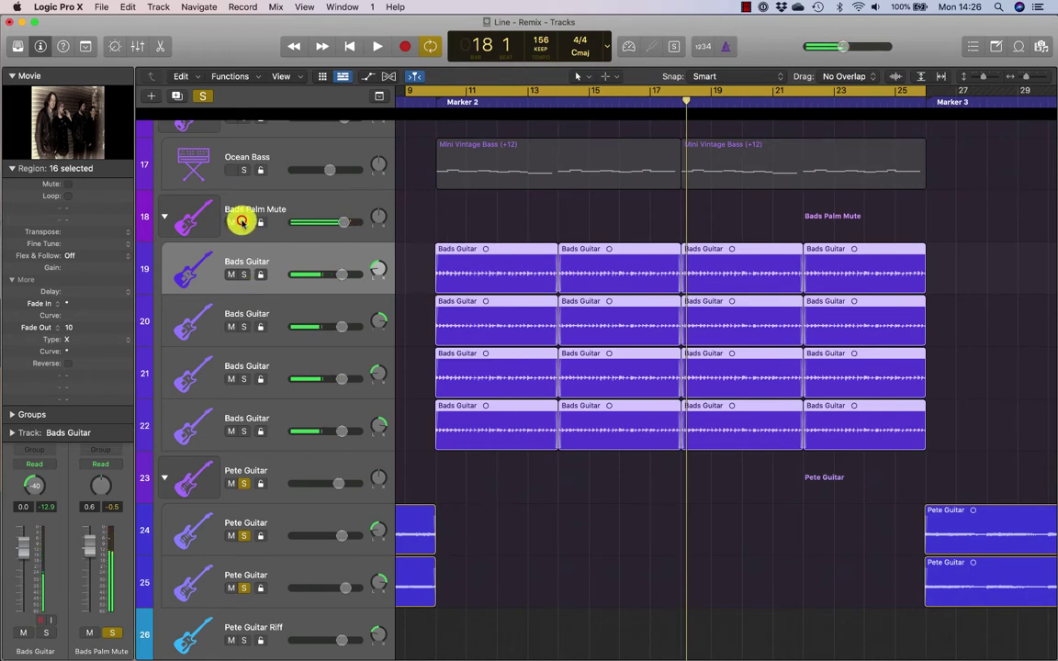
{"action": "left_click", "coordinate": [1018, 284]}
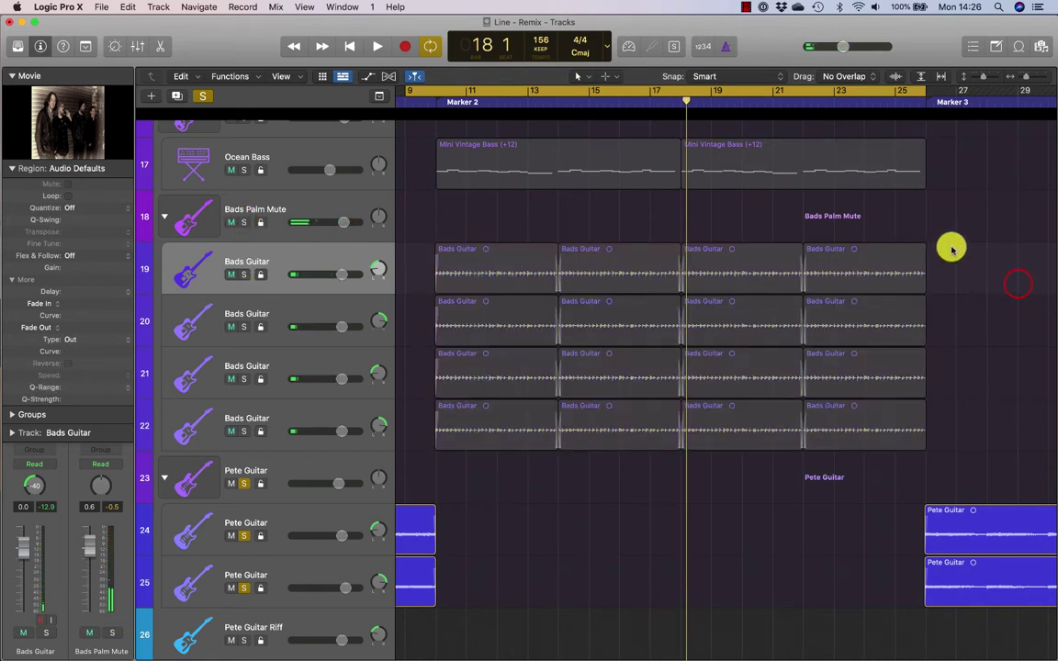
{"action": "left_click", "coordinate": [203, 95]}
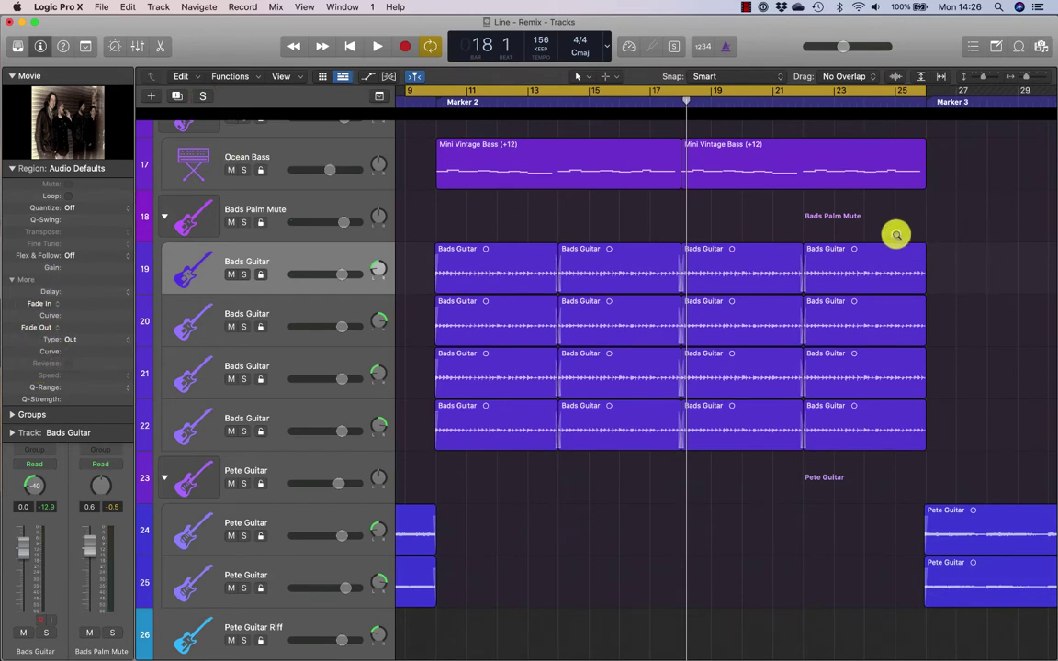
Step: Draw fade-outs of about 423 and 293 by hand at the ends of the last Bads Guitar regions on tracks 19 and 20
{"action": "left_click_drag", "start_coordinate": [895, 234], "coordinate": [980, 297]}
{"action": "left_click_drag", "start_coordinate": [559, 302], "coordinate": [713, 296]}
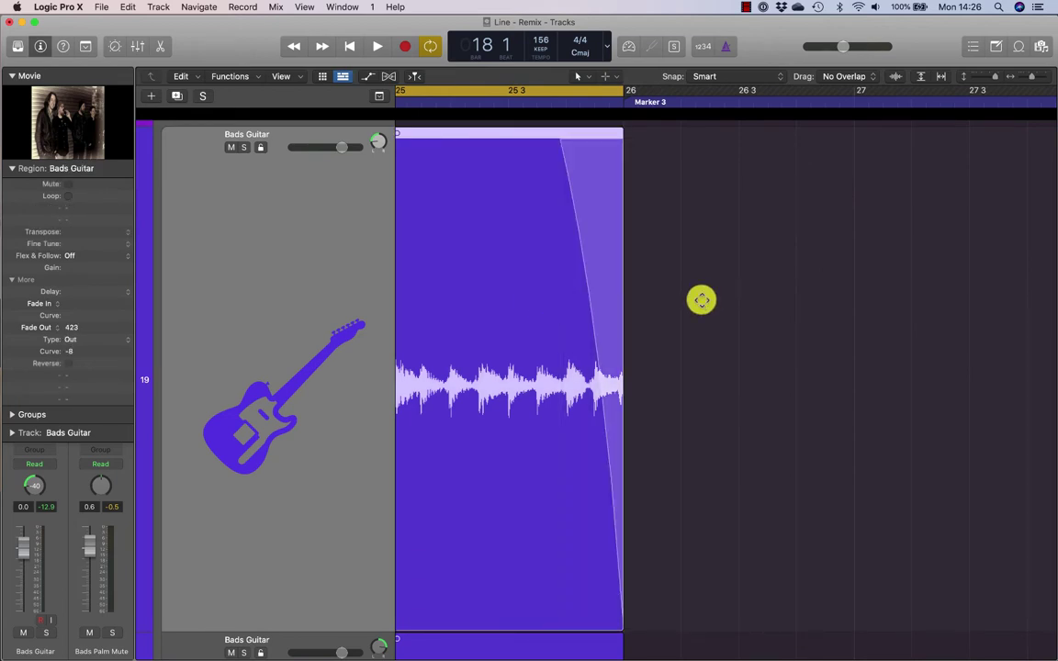
{"action": "scroll", "coordinate": [588, 285], "scroll_direction": "down", "scroll_amount": 5}
{"action": "left_click_drag", "start_coordinate": [579, 365], "coordinate": [714, 362]}
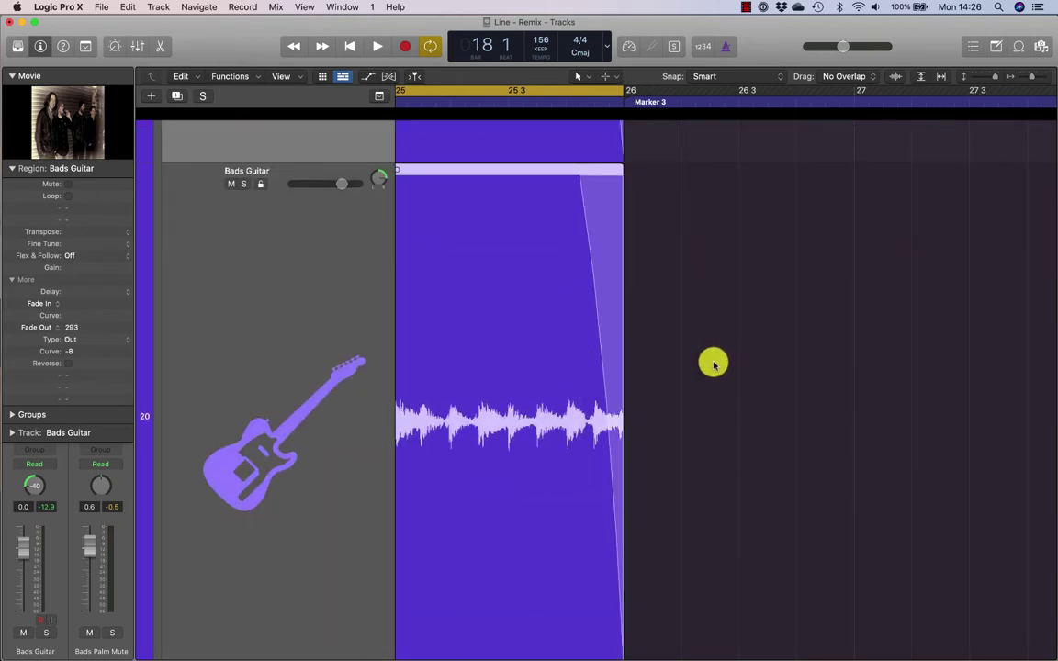
Step: Bend the fade-out curve of the last Bads Guitar region before Marker 3 on track 19 to about -55
{"action": "scroll", "coordinate": [707, 363], "scroll_direction": "up", "scroll_amount": 5}
{"action": "left_click_drag", "start_coordinate": [594, 347], "coordinate": [616, 238]}
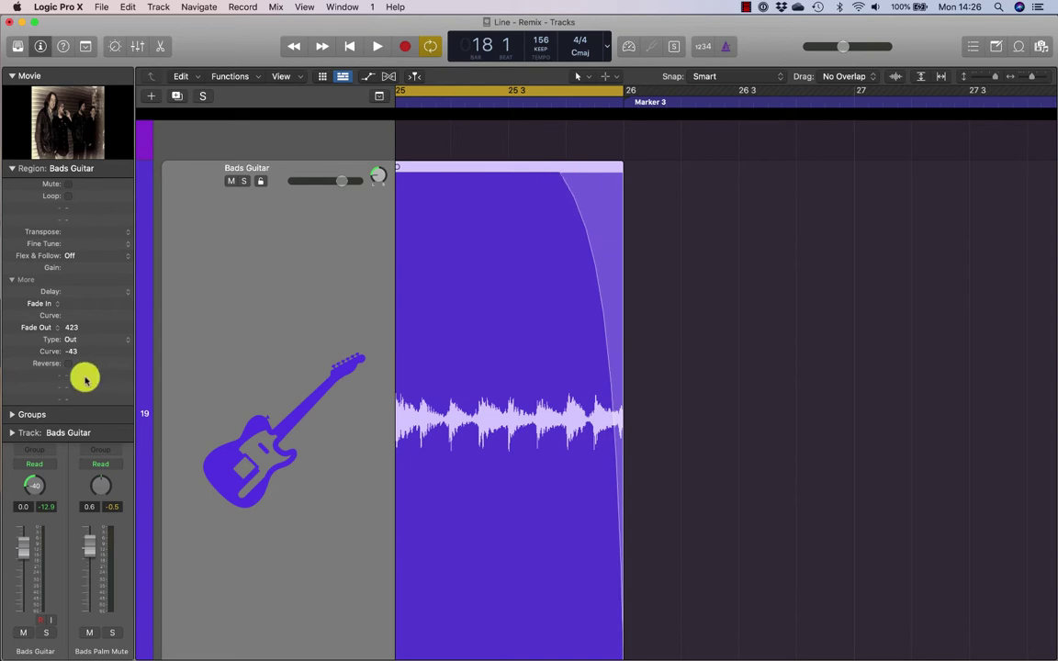
{"action": "mouse_move", "coordinate": [599, 284]}
{"action": "left_mouse_down"}
{"action": "mouse_move", "coordinate": [503, 427]}
{"action": "mouse_move", "coordinate": [592, 273]}
{"action": "left_mouse_up"}
Step: Play the cycle range briefly from the start of Marker 2 and return to the view of all Bads Guitar tracks
{"action": "key", "text": "space"}
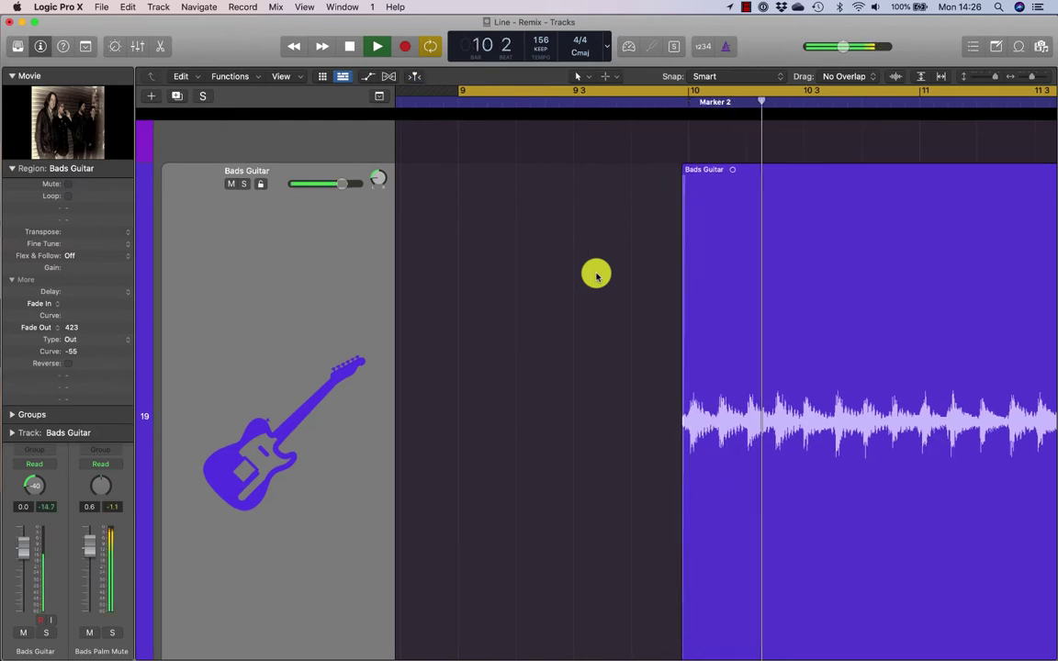
{"action": "key", "text": "space"}
{"action": "scroll", "coordinate": [605, 317], "scroll_direction": "up", "scroll_amount": 4}
{"action": "scroll", "coordinate": [607, 338], "scroll_direction": "down", "scroll_amount": 5}
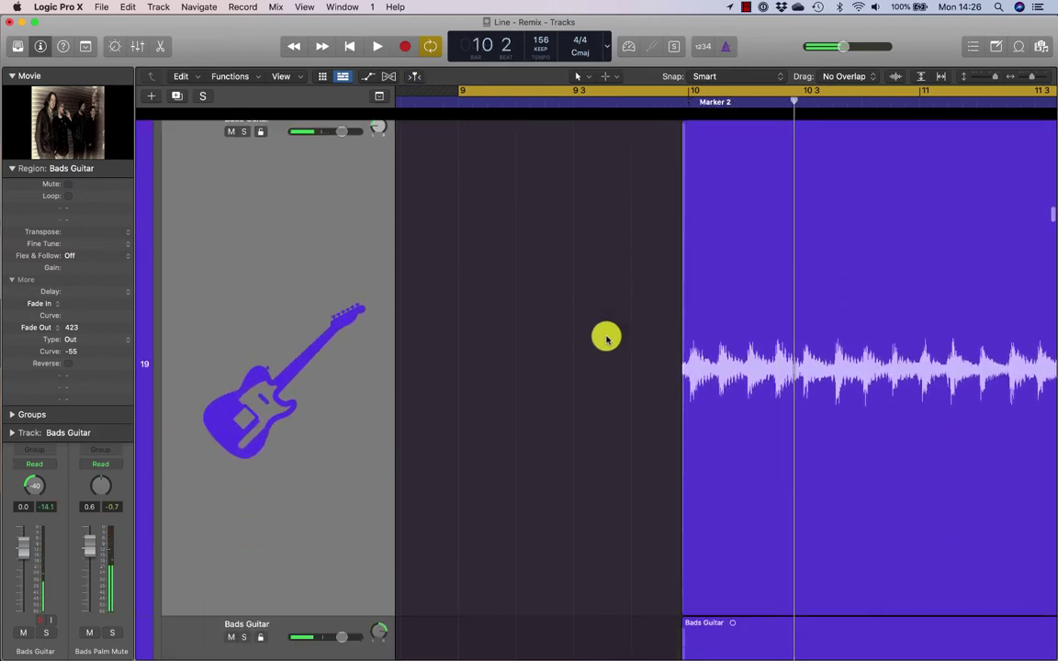
{"action": "left_click", "coordinate": [607, 337]}
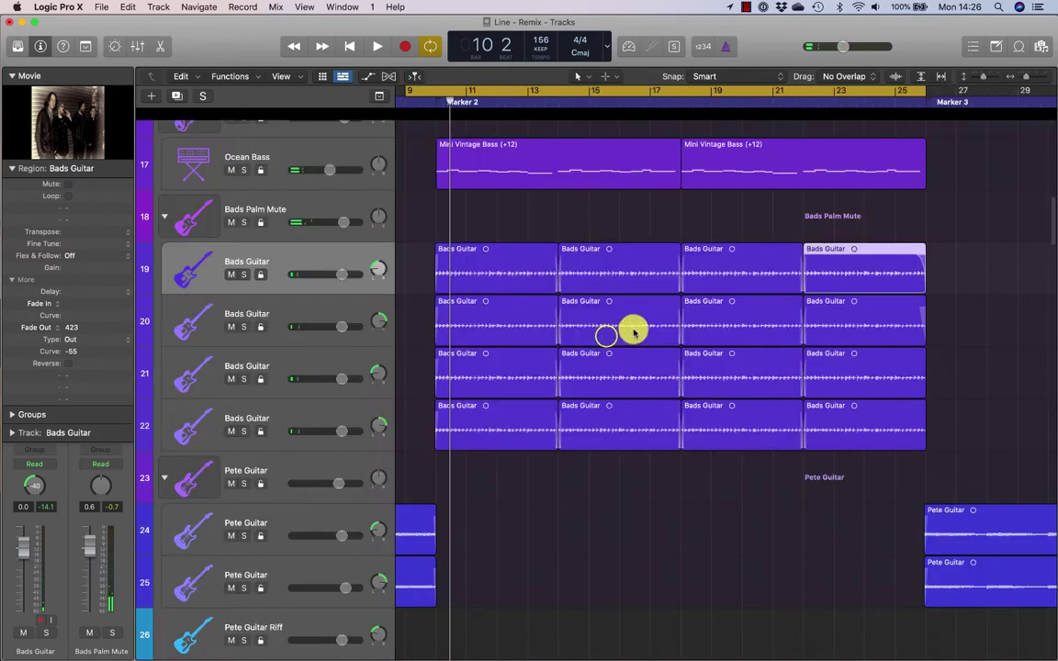
Step: Reshape the fade-out curve of the last Bads Guitar region on track 19, first to 45 and finally bowed outwards
{"action": "left_click", "coordinate": [909, 264]}
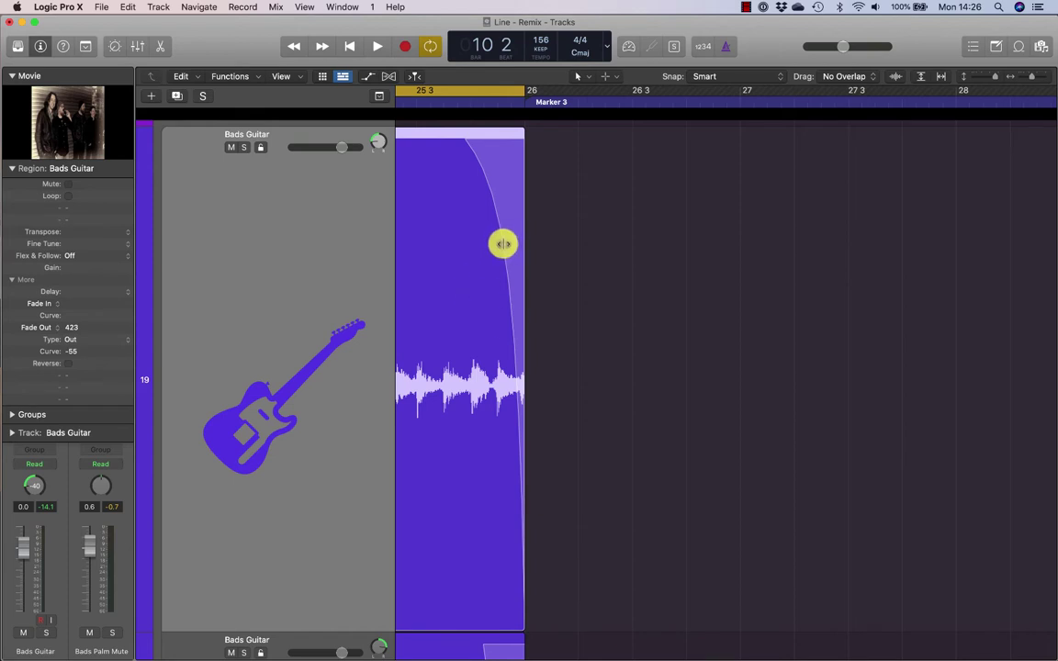
{"action": "left_click_drag", "start_coordinate": [501, 245], "coordinate": [455, 242]}
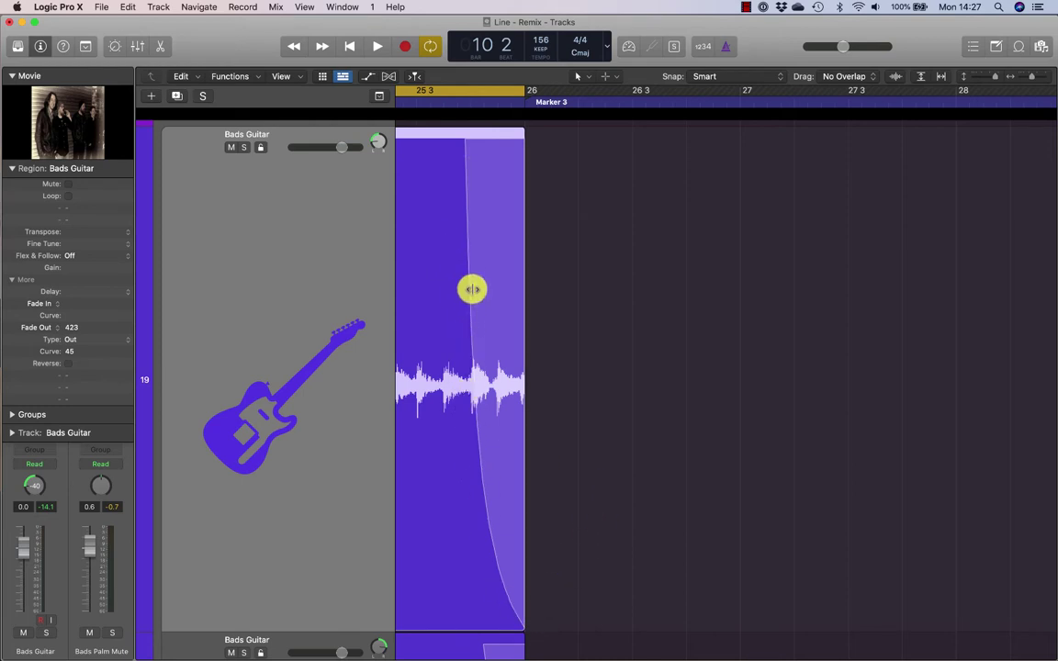
{"action": "left_click_drag", "start_coordinate": [472, 289], "coordinate": [525, 180]}
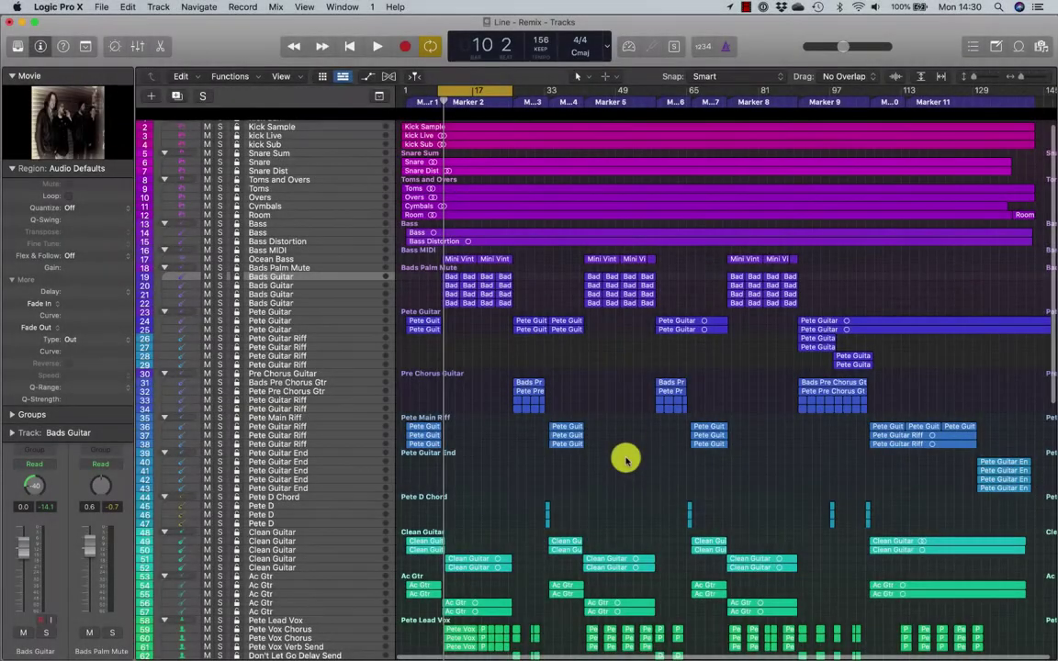
Step: Open the second Bads Guitar region on track 19 for editing, compare its Track and Smart Tempo views, and close the editor
{"action": "double_click", "coordinate": [468, 277]}
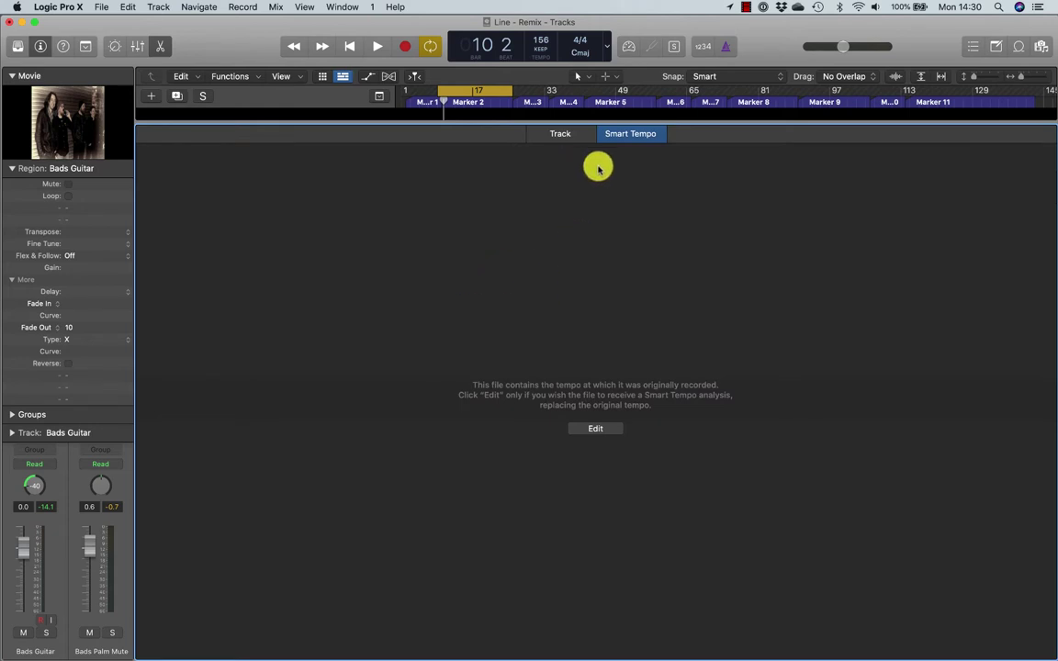
{"action": "left_click", "coordinate": [567, 135]}
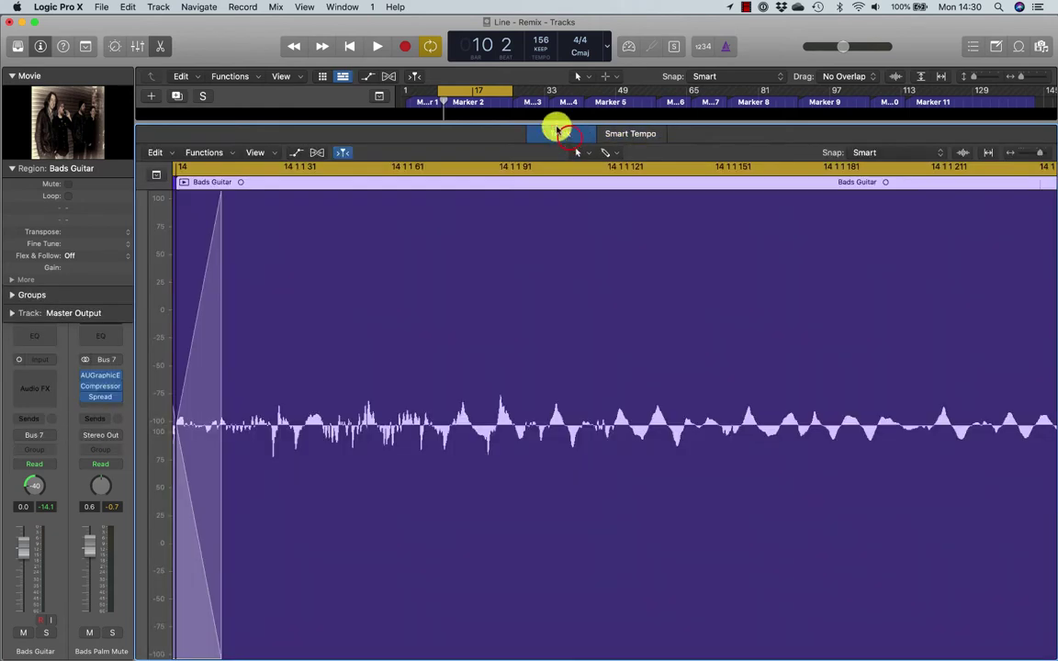
{"action": "left_click", "coordinate": [643, 131]}
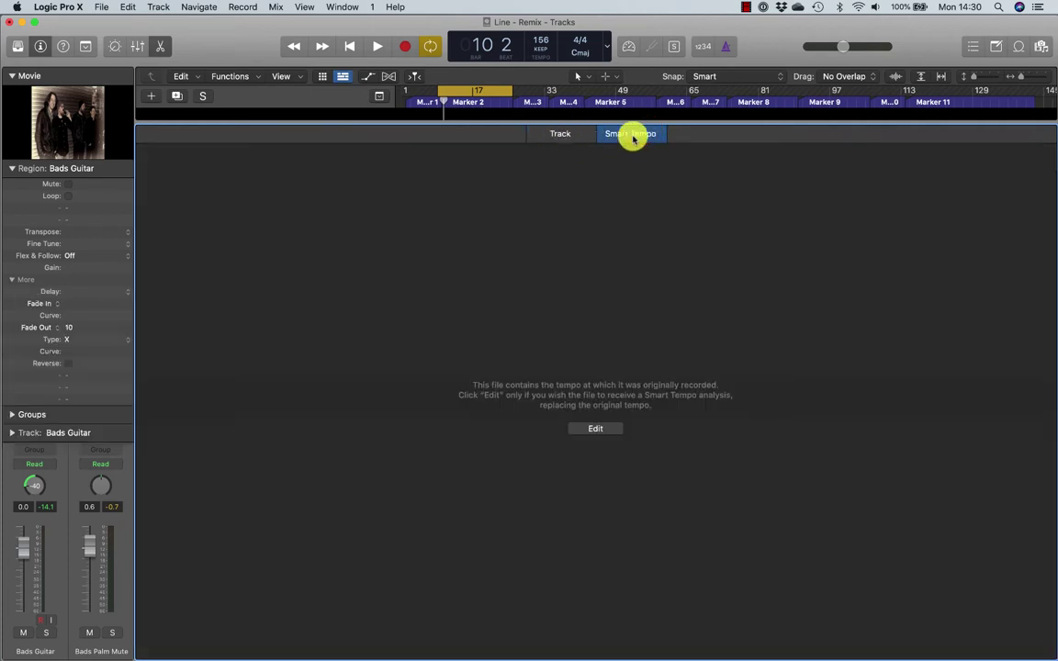
{"action": "left_click", "coordinate": [561, 135]}
{"action": "left_click", "coordinate": [614, 135]}
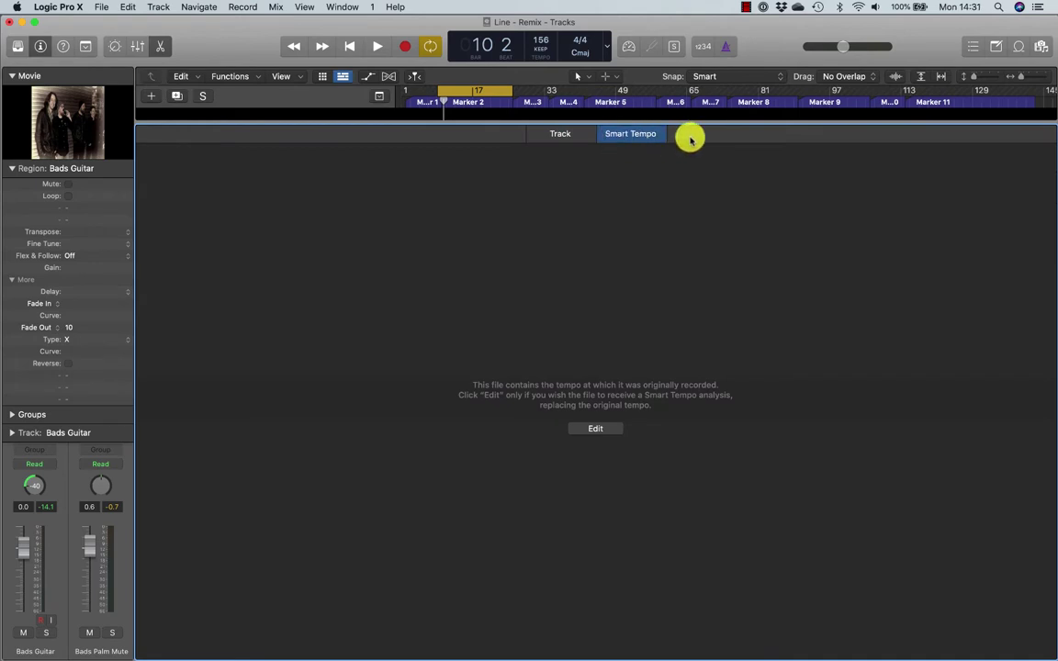
{"action": "key", "text": "x"}
{"action": "key", "text": "x"}
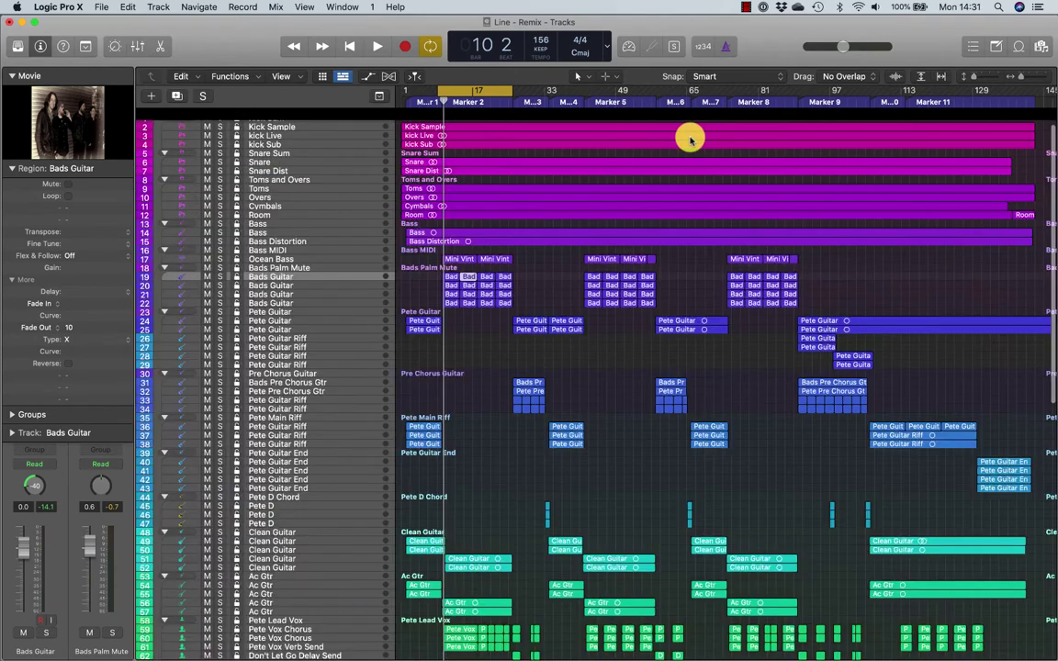
{"action": "left_click", "coordinate": [337, 5]}
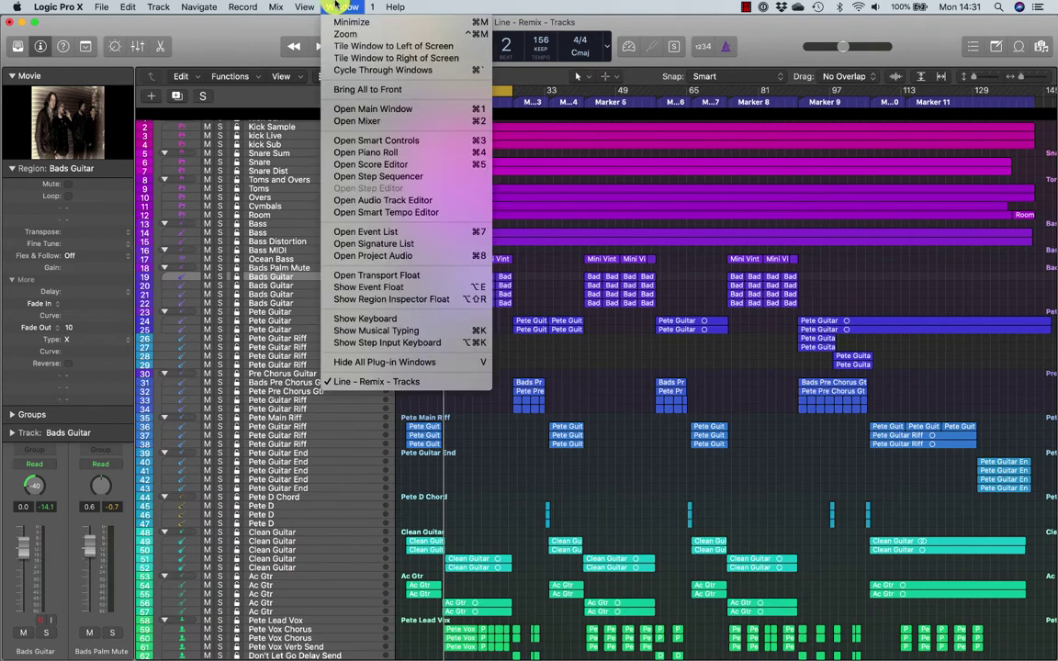
{"action": "left_click", "coordinate": [359, 255]}
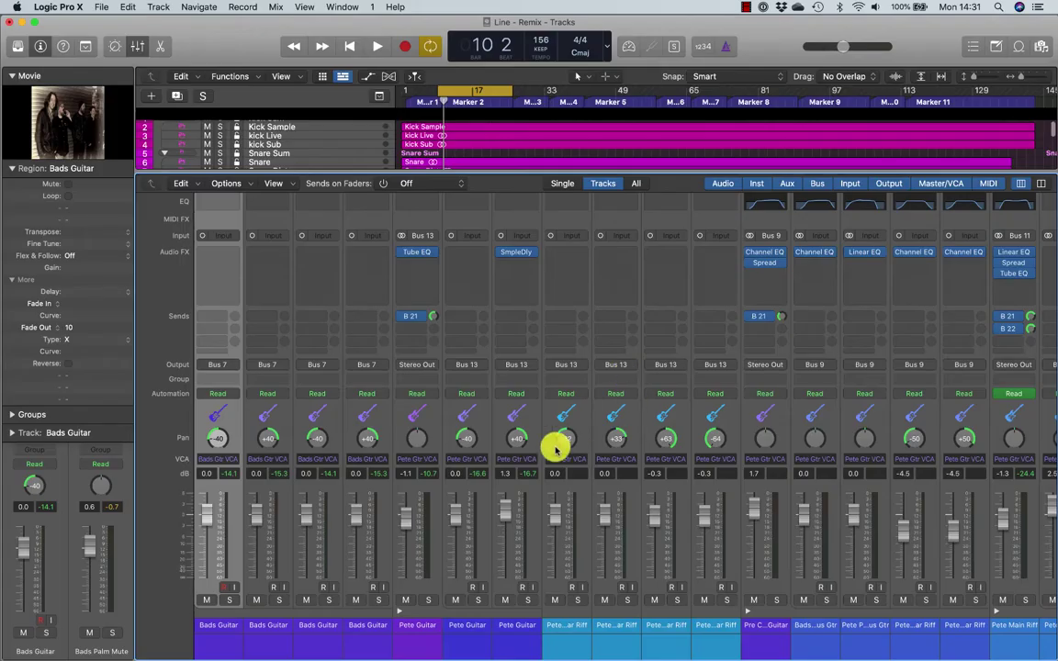
{"action": "key", "text": "x"}
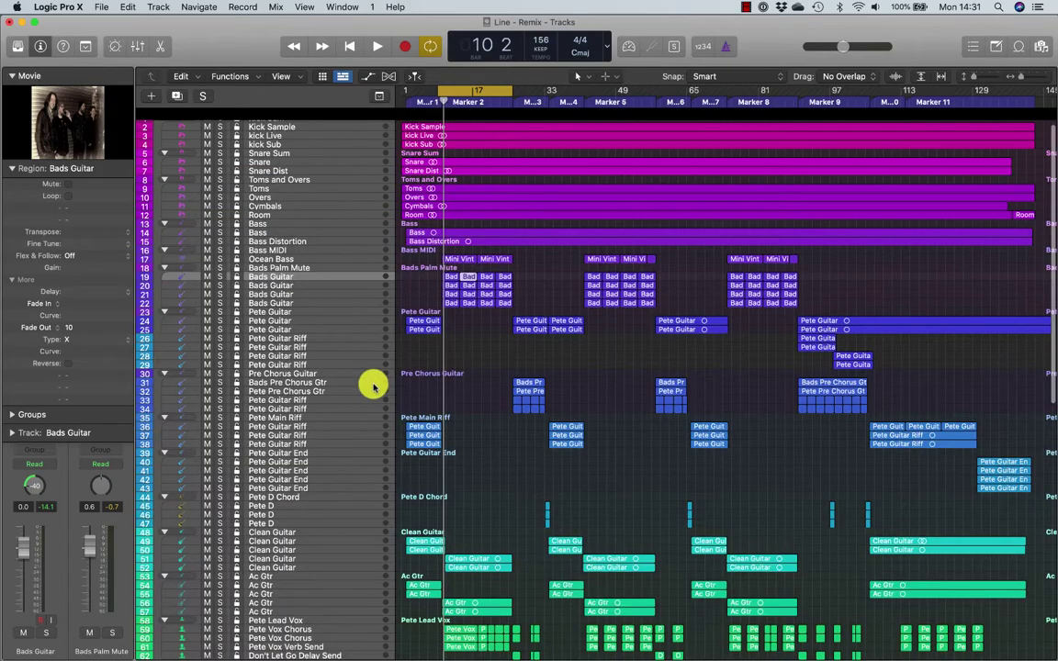
{"action": "left_click", "coordinate": [550, 293]}
{"action": "left_click", "coordinate": [468, 280]}
{"action": "left_click", "coordinate": [340, 7]}
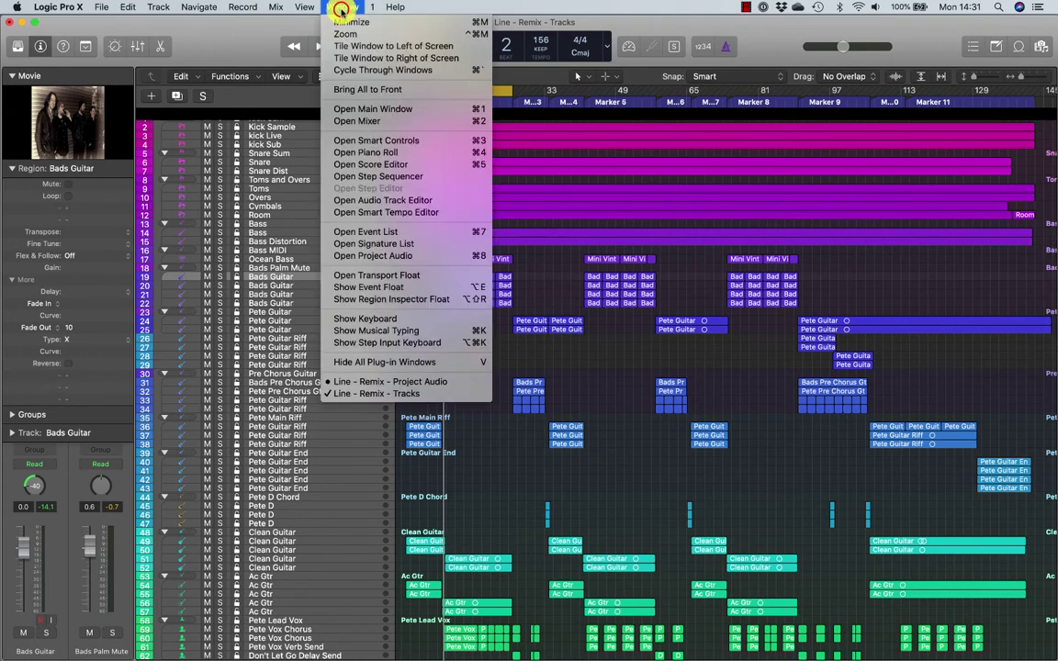
{"action": "left_click", "coordinate": [573, 273]}
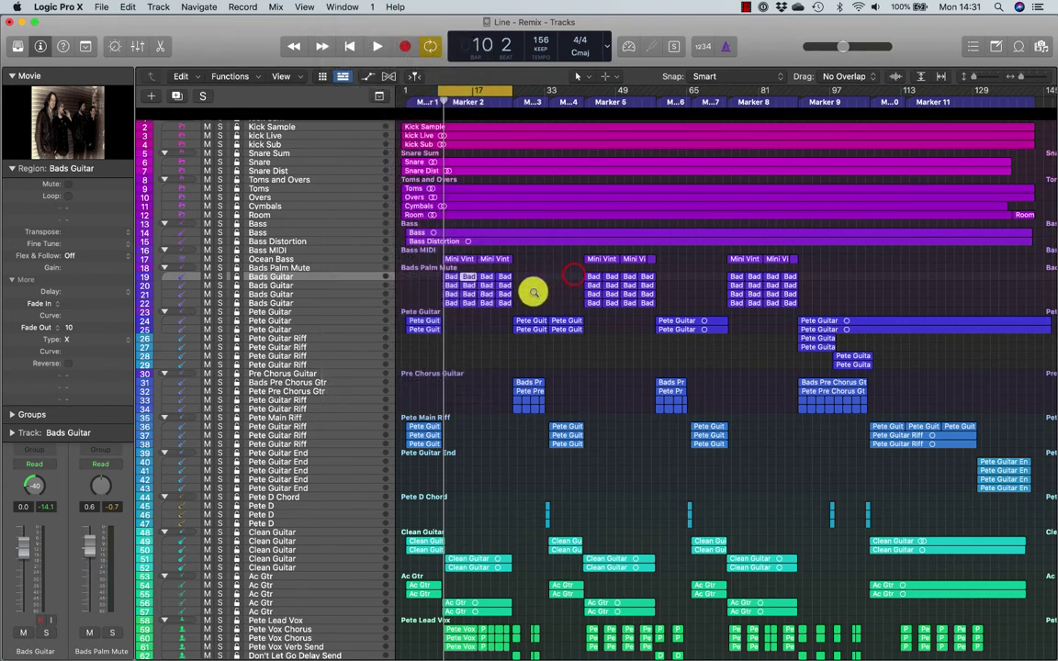
Step: Enlarge the selected Bads Guitar region on track 19 and open the Project Audio window
{"action": "key", "text": "z"}
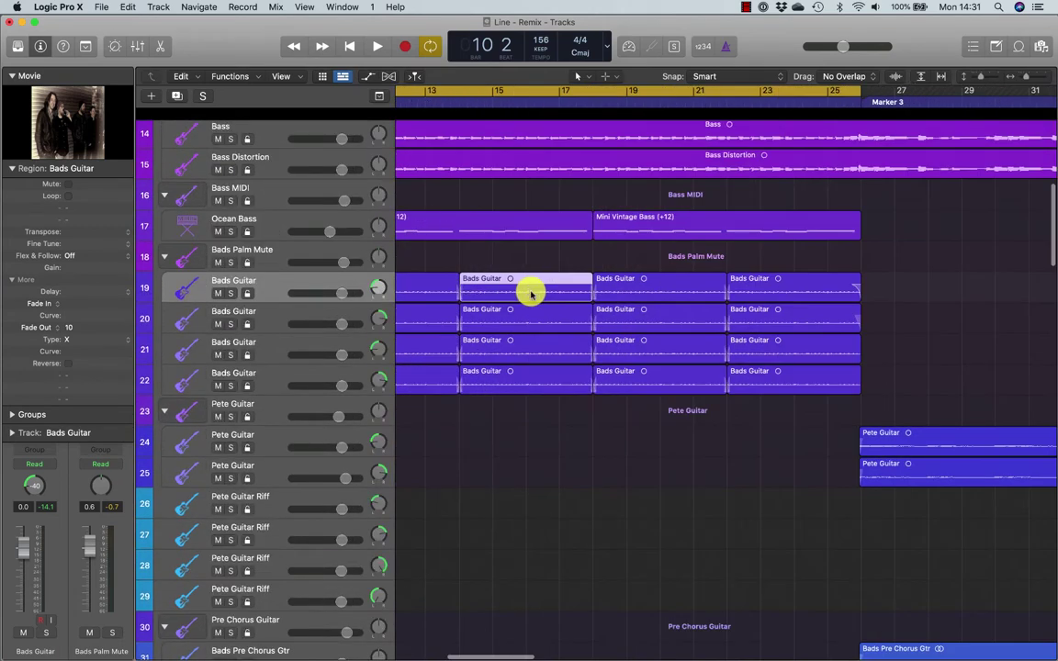
{"action": "key", "text": "super+Down"}
{"action": "key", "text": "super+Down"}
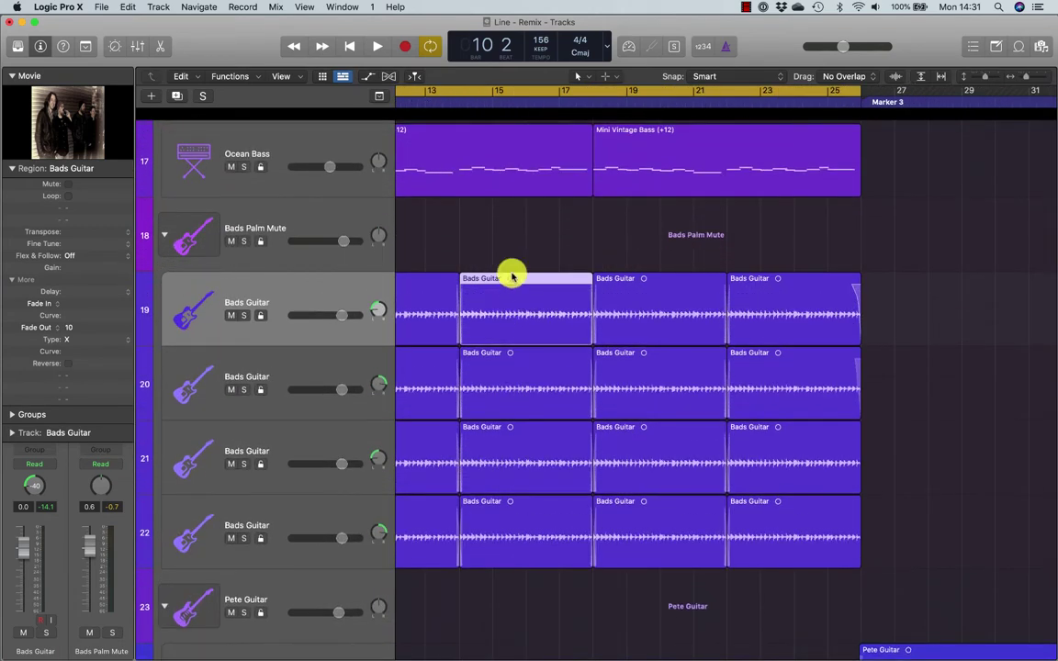
{"action": "left_click", "coordinate": [340, 7]}
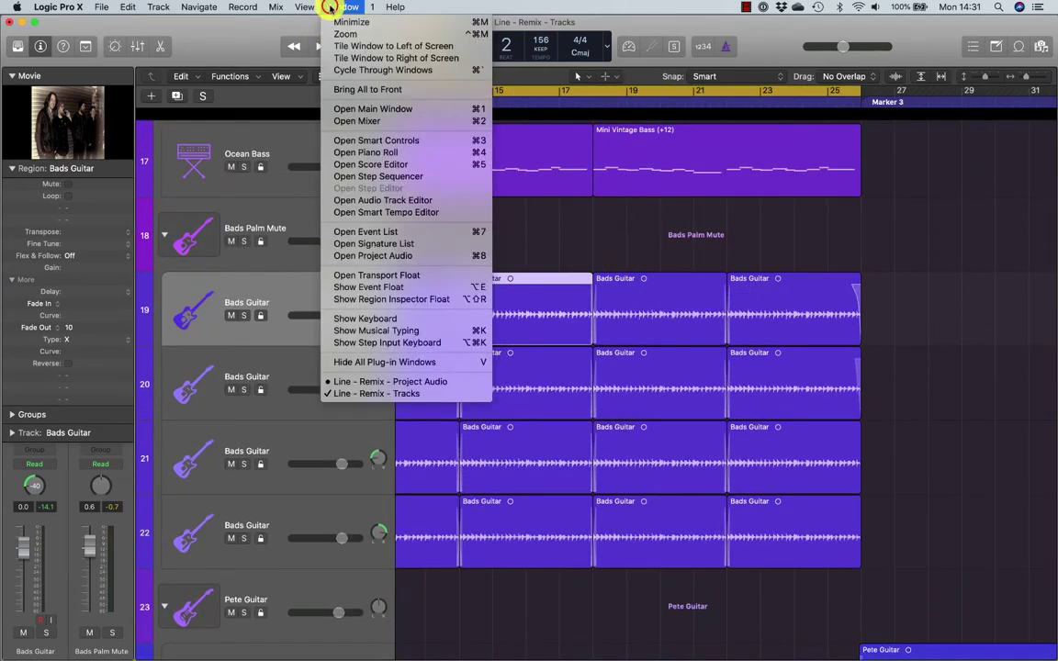
{"action": "left_click", "coordinate": [371, 256]}
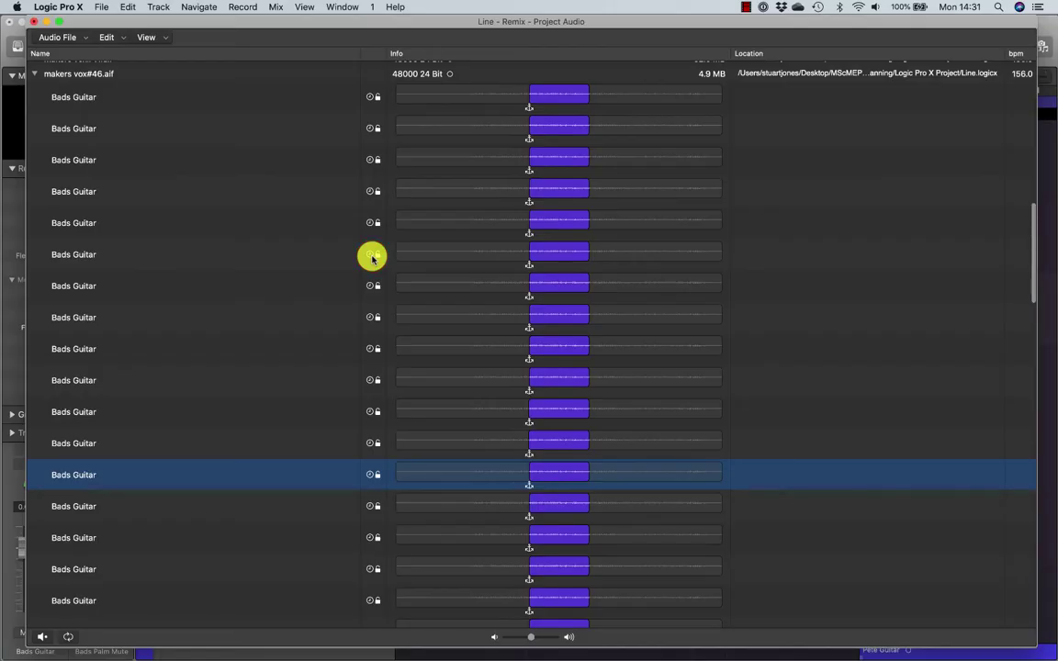
Step: Open the highlighted Bads Guitar region of makers vox#46.aif in the audio file editor and magnify its start to individual waveform cycles
{"action": "left_click", "coordinate": [558, 475]}
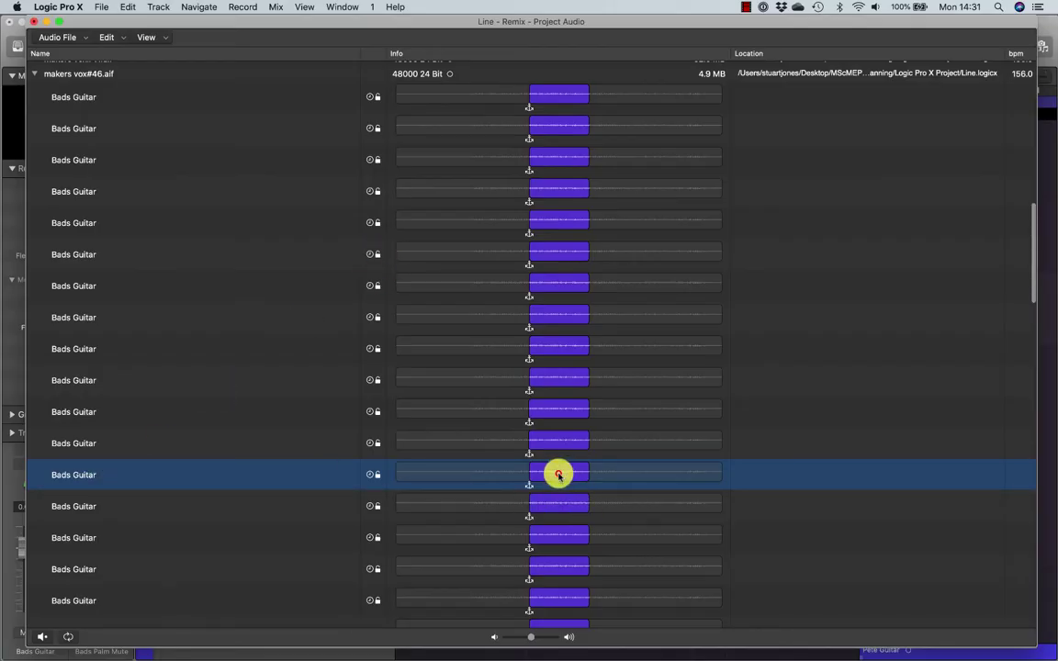
{"action": "double_click", "coordinate": [559, 475]}
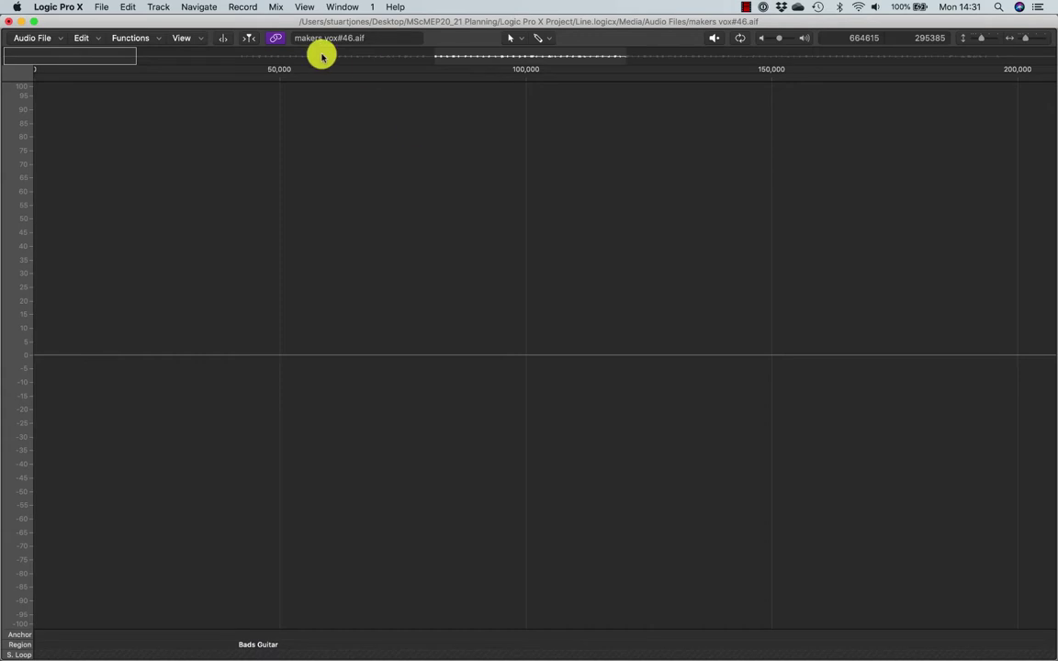
{"action": "mouse_move", "coordinate": [467, 18]}
{"action": "left_mouse_down"}
{"action": "mouse_move", "coordinate": [463, 80]}
{"action": "mouse_move", "coordinate": [471, 11]}
{"action": "left_mouse_up"}
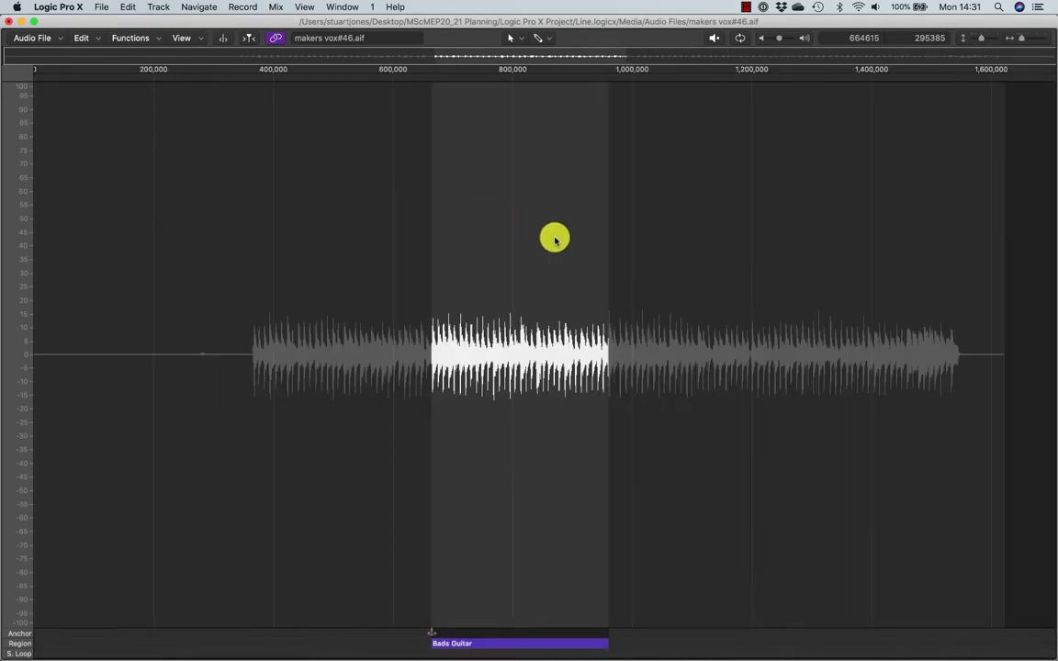
{"action": "scroll", "coordinate": [553, 236], "scroll_direction": "up", "scroll_amount": 5}
{"action": "scroll", "coordinate": [554, 241], "scroll_direction": "up", "scroll_amount": 10}
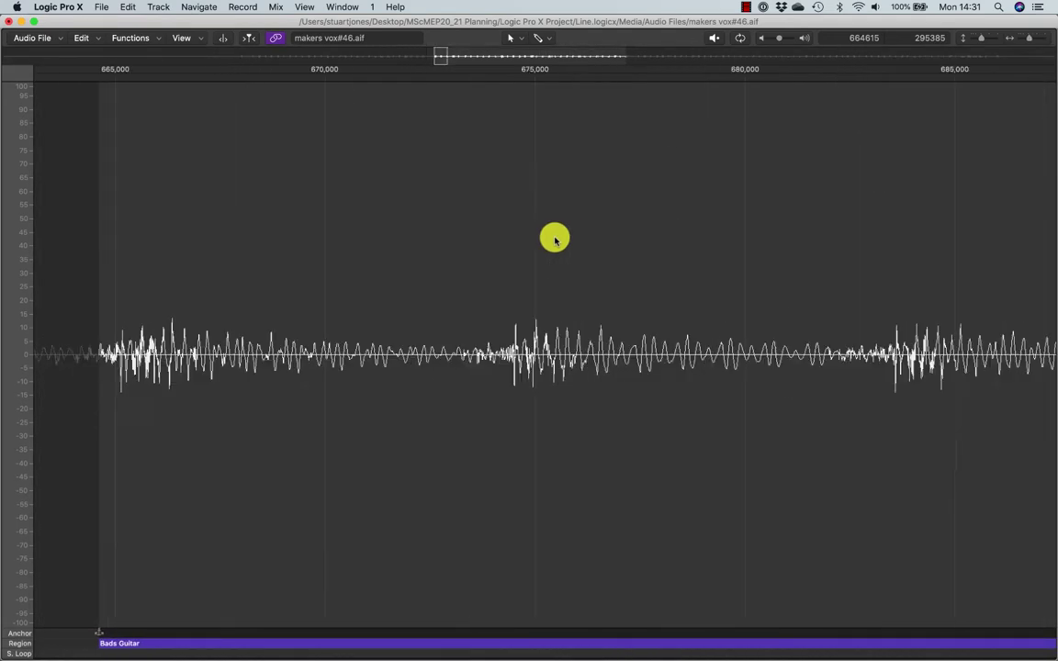
{"action": "scroll", "coordinate": [553, 239], "scroll_direction": "up", "scroll_amount": 3}
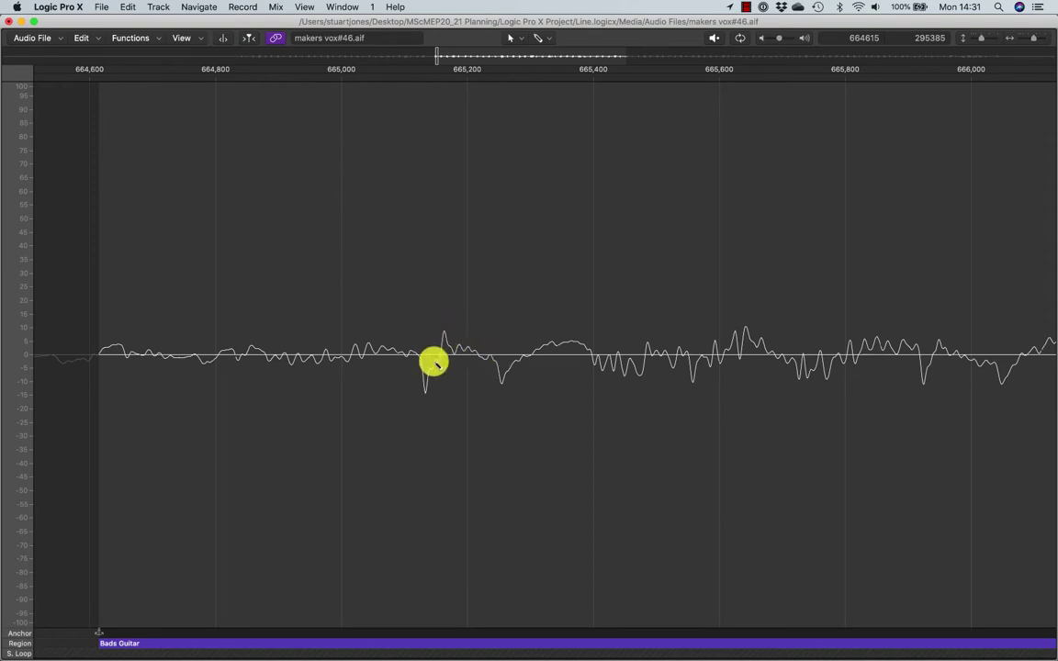
Step: Flatten the upward spike near sample 665,150 with the Pencil tool, close the audio file editor and return to the Tracks window
{"action": "left_click", "coordinate": [442, 353]}
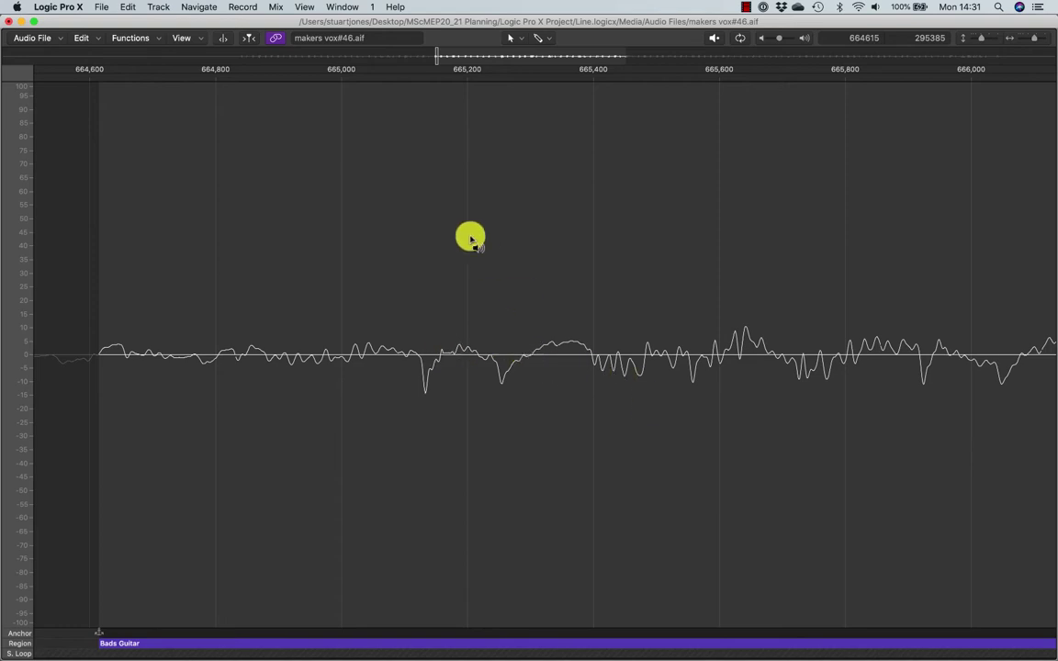
{"action": "left_click", "coordinate": [8, 23]}
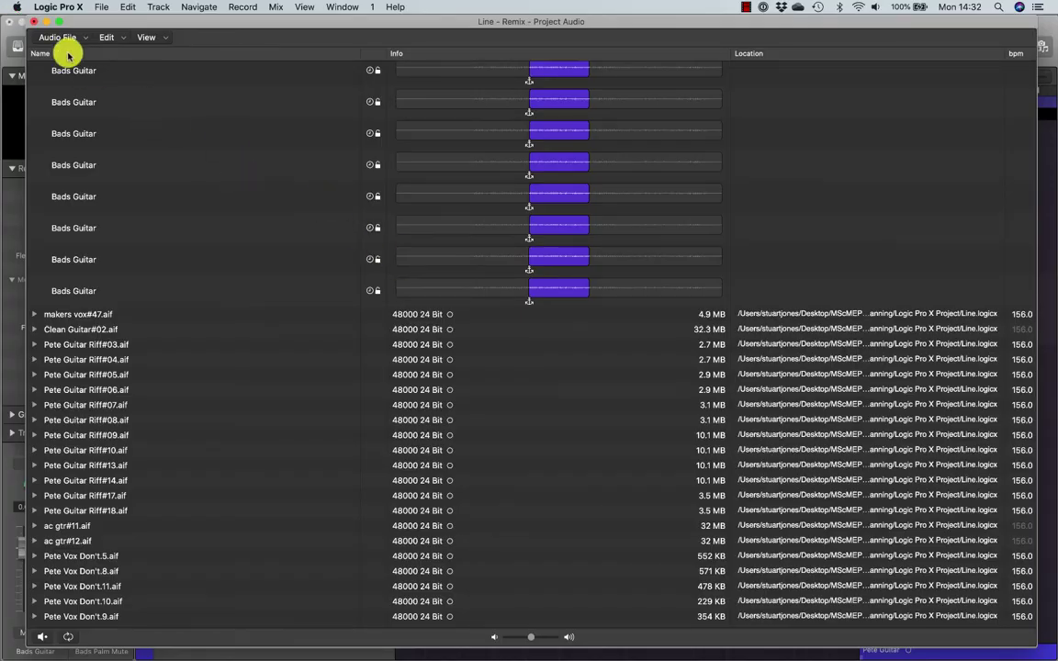
{"action": "left_click", "coordinate": [11, 21]}
{"action": "left_click", "coordinate": [559, 254]}
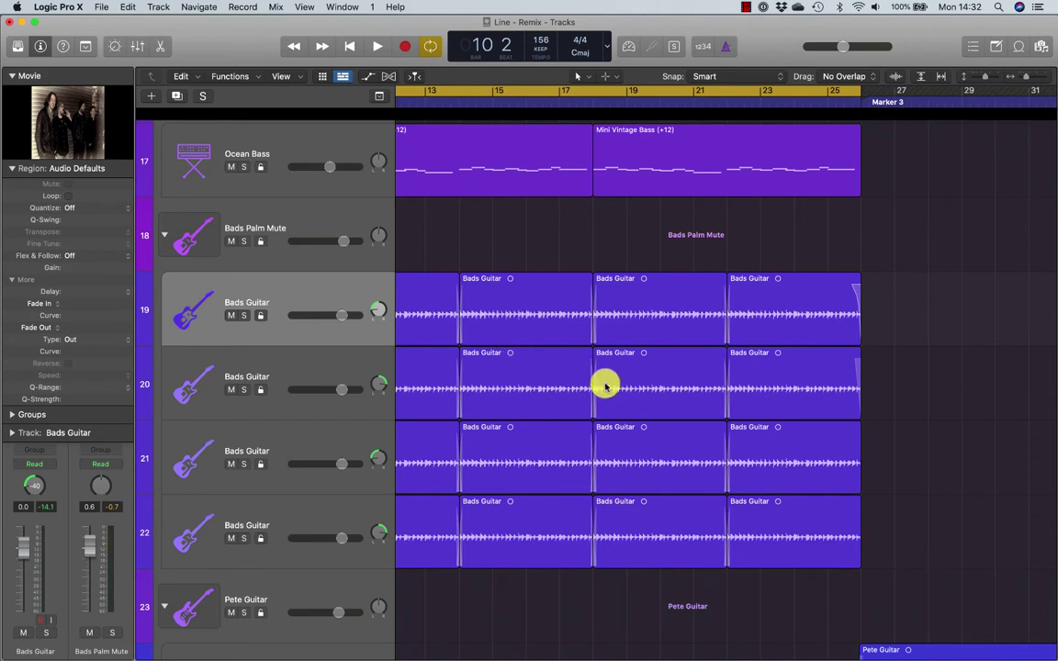
Step: Reopen the second Bads Guitar region on track 19 from Project Audio in the audio file editor, magnified at its start
{"action": "left_click", "coordinate": [515, 306]}
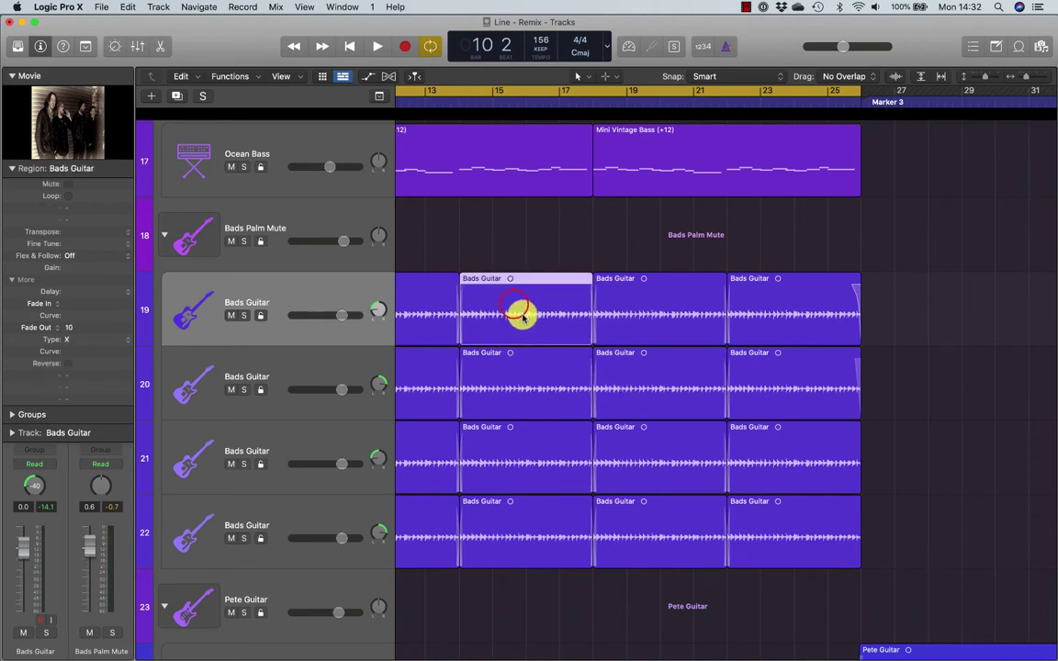
{"action": "left_click", "coordinate": [341, 7]}
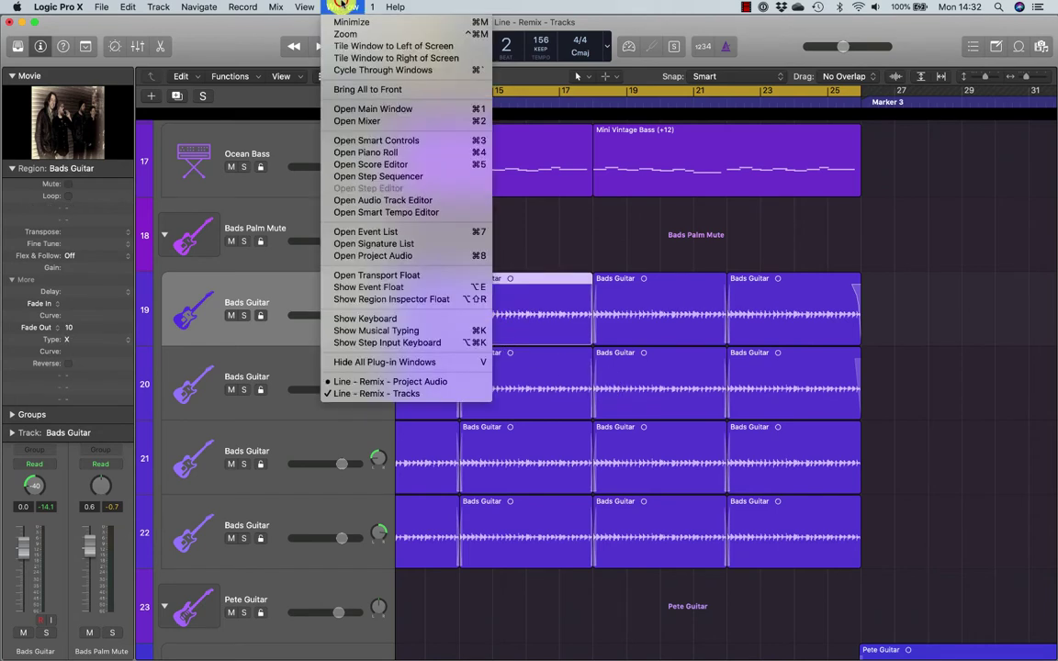
{"action": "left_click", "coordinate": [367, 256]}
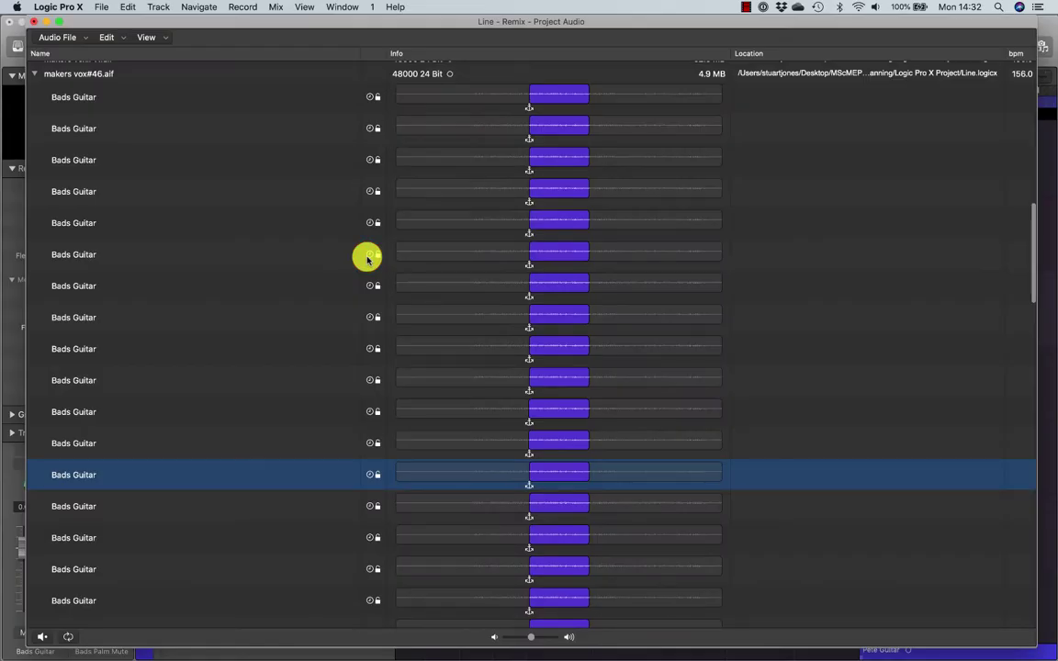
{"action": "double_click", "coordinate": [555, 473]}
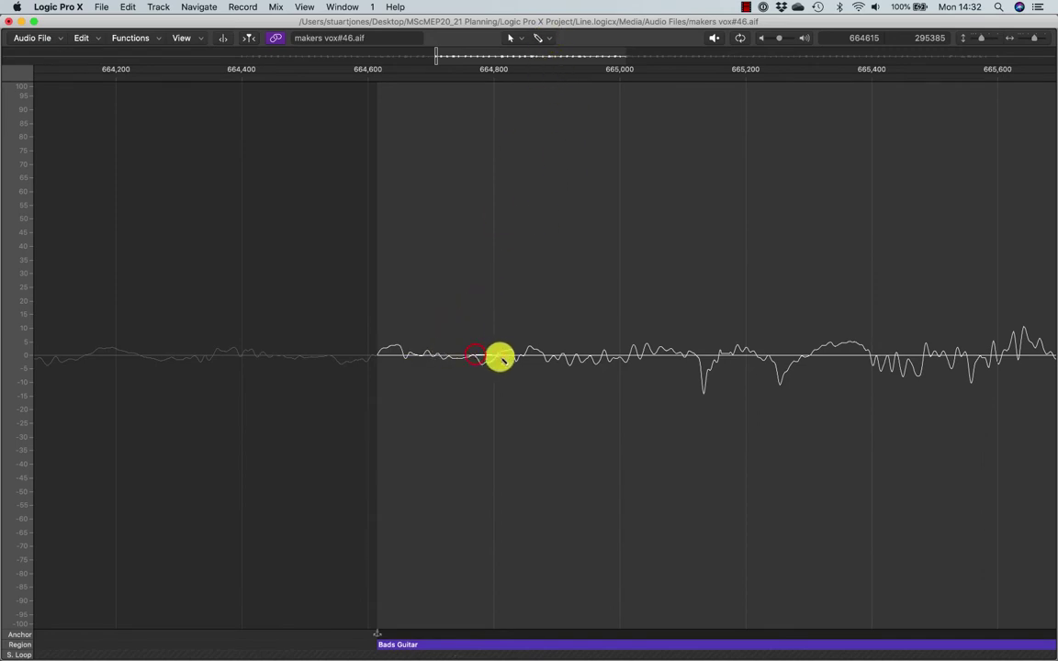
Step: Redraw the waveform near the zero line between about samples 665,120 and 665,240 with the Pencil tool
{"action": "left_click", "coordinate": [697, 357]}
{"action": "mouse_move", "coordinate": [722, 357]}
{"action": "left_mouse_down"}
{"action": "mouse_move", "coordinate": [815, 354]}
{"action": "mouse_move", "coordinate": [774, 357]}
{"action": "left_mouse_up"}
{"action": "left_click", "coordinate": [769, 357]}
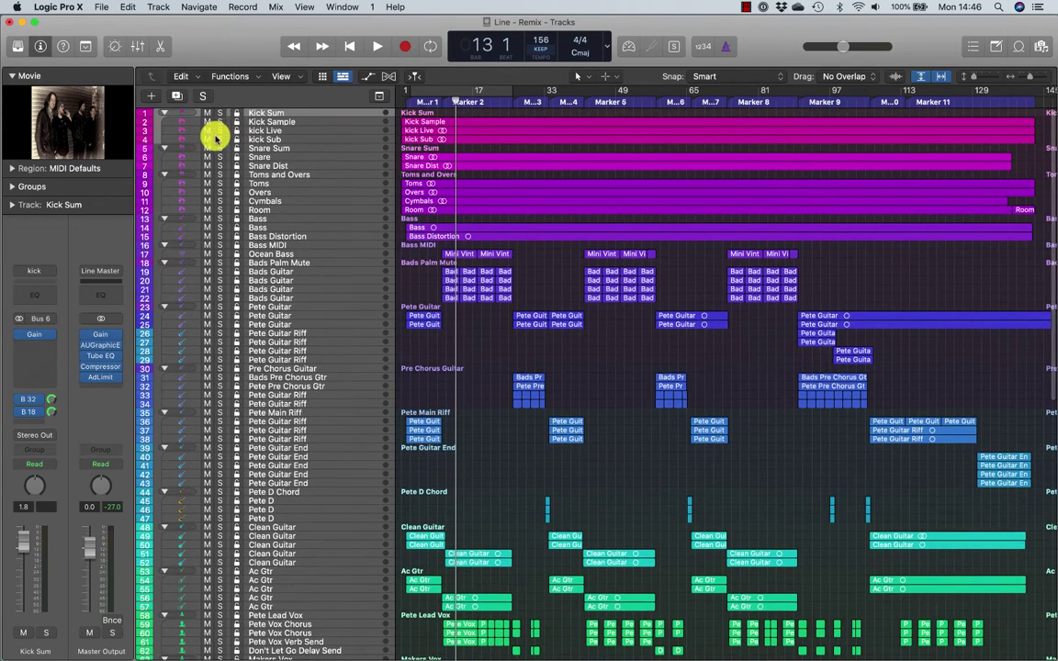
{"action": "scroll", "coordinate": [359, 236], "scroll_direction": "down", "scroll_amount": 8}
{"action": "scroll", "coordinate": [359, 236], "scroll_direction": "down", "scroll_amount": 3}
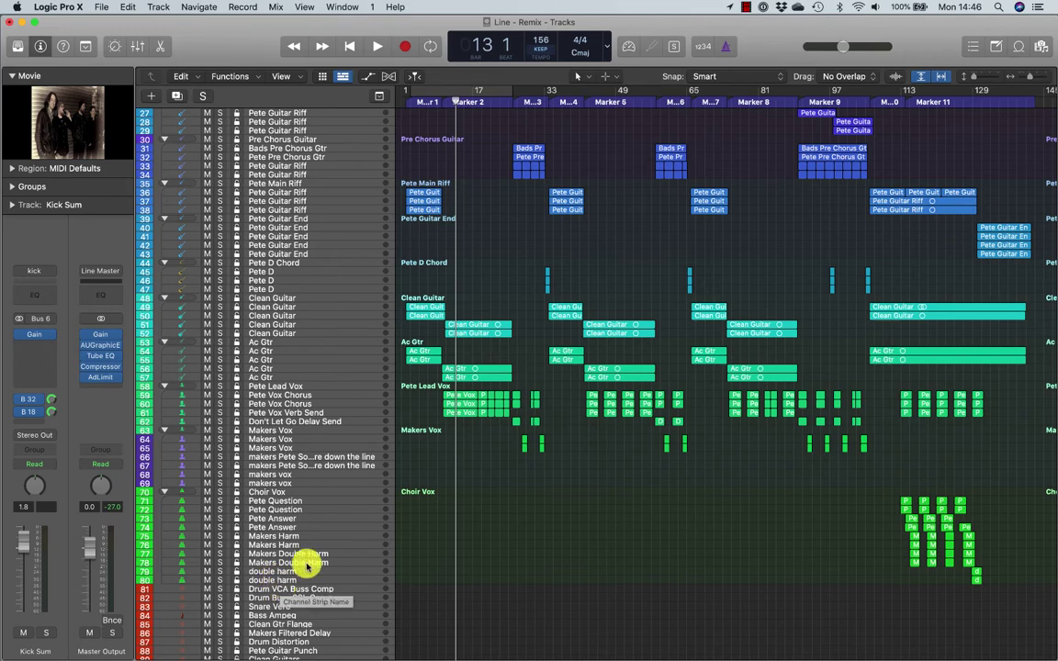
Step: Collapse all track stacks at once from the top of the track list and enlarge the track rows vertically
{"action": "scroll", "coordinate": [496, 459], "scroll_direction": "up", "scroll_amount": 10}
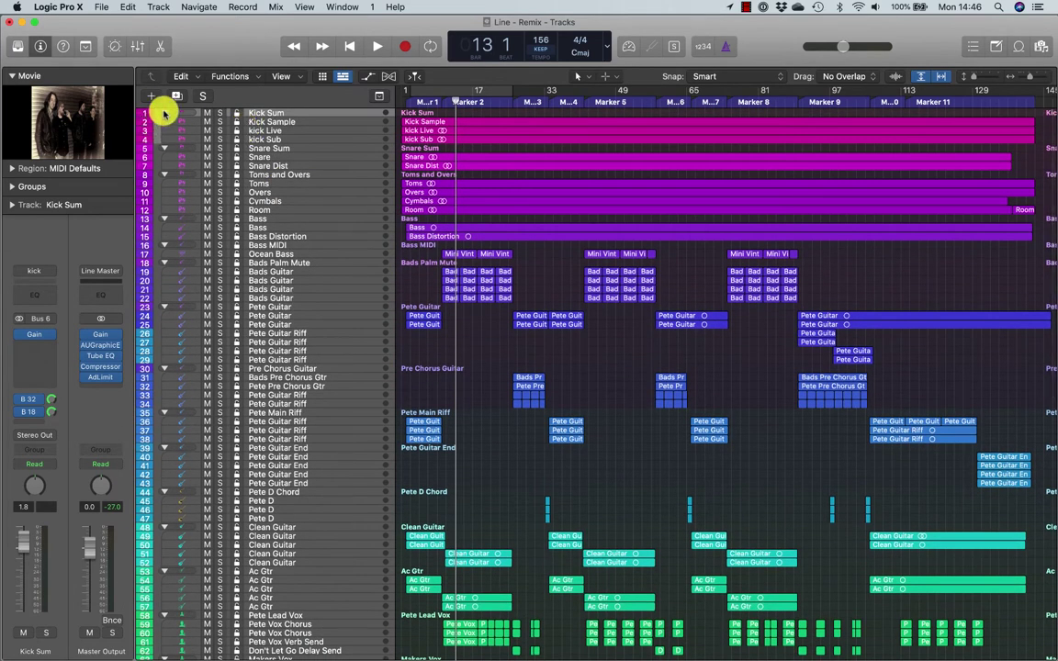
{"action": "left_click", "coordinate": [165, 113], "text": "alt"}
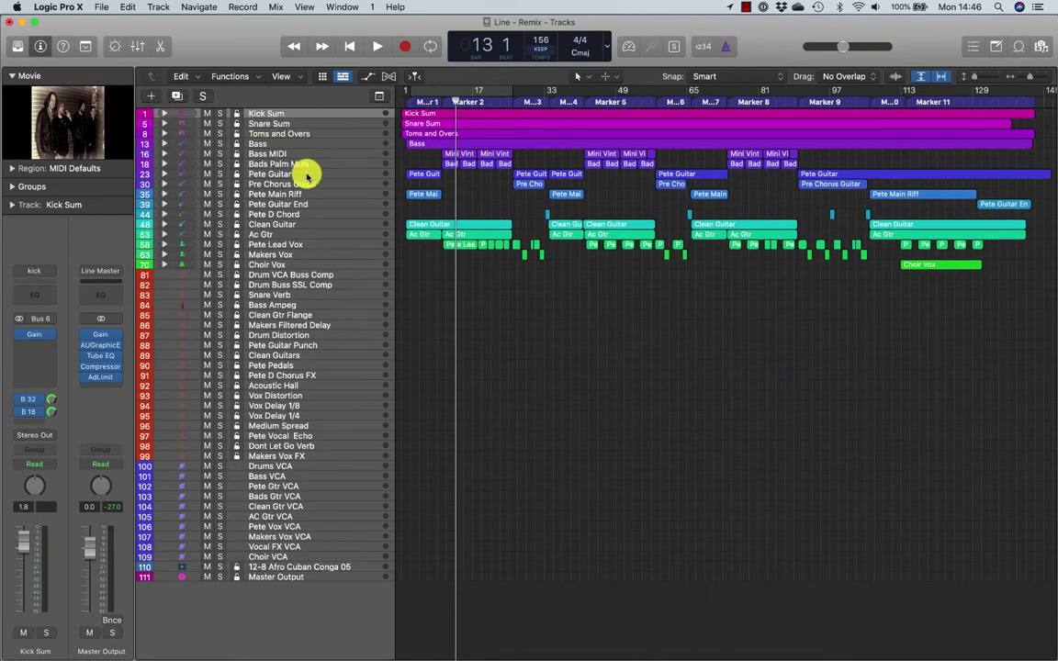
{"action": "key", "text": "super+Down"}
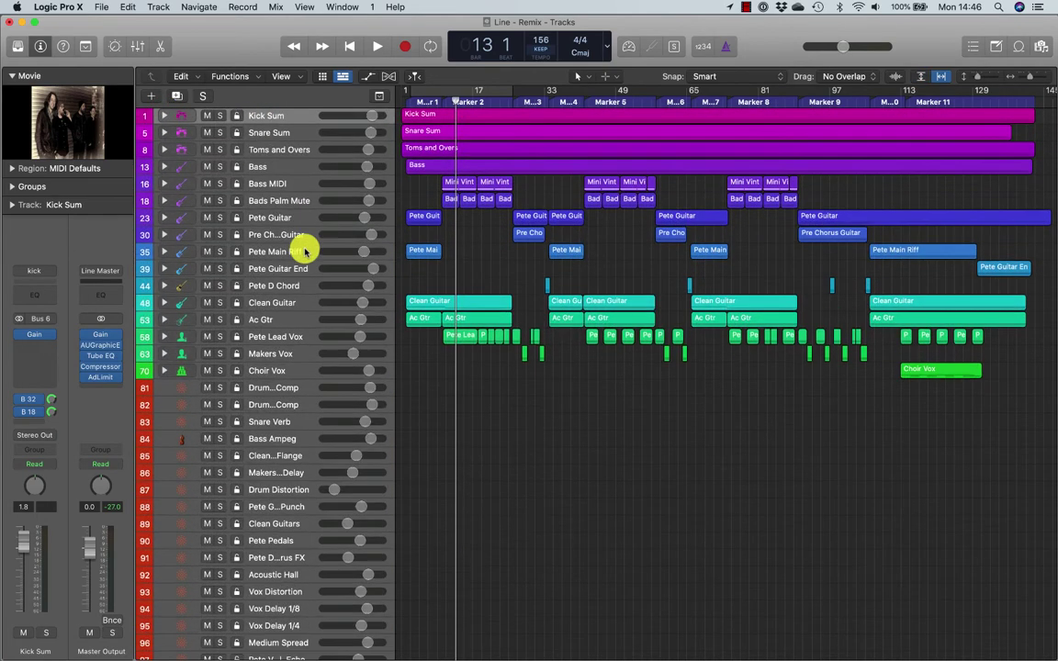
{"action": "key", "text": "super+Down"}
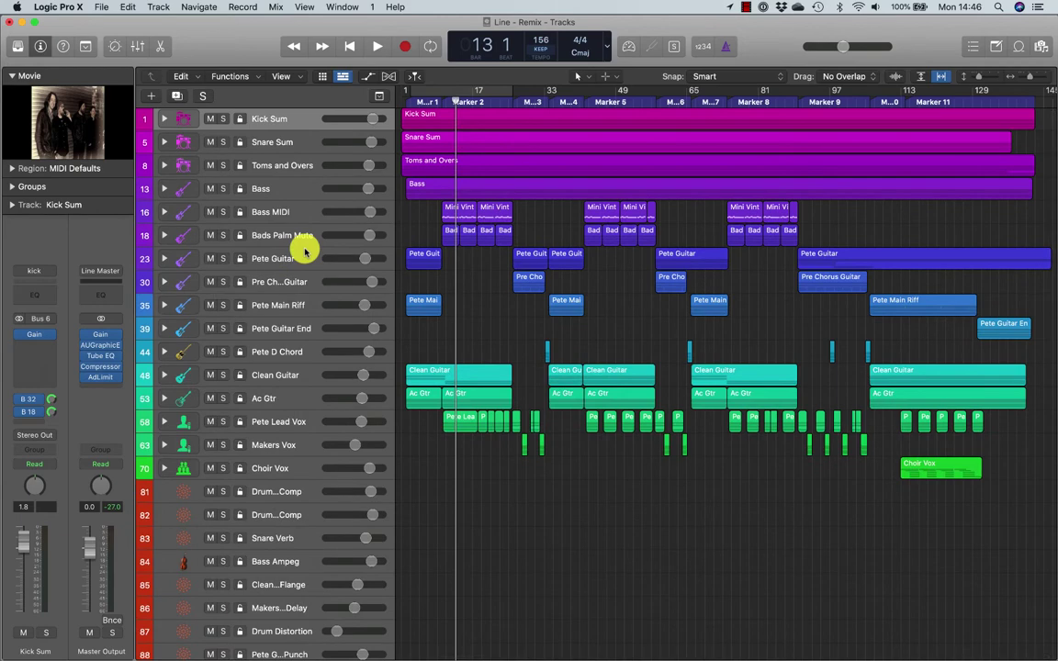
Step: Look into the Kick Sum stack and check the channel strips of the Snare Sum and Toms and Overs stacks
{"action": "left_click", "coordinate": [166, 120]}
{"action": "left_click", "coordinate": [283, 142]}
{"action": "left_click", "coordinate": [280, 164]}
{"action": "left_click", "coordinate": [280, 187]}
{"action": "left_click", "coordinate": [165, 118]}
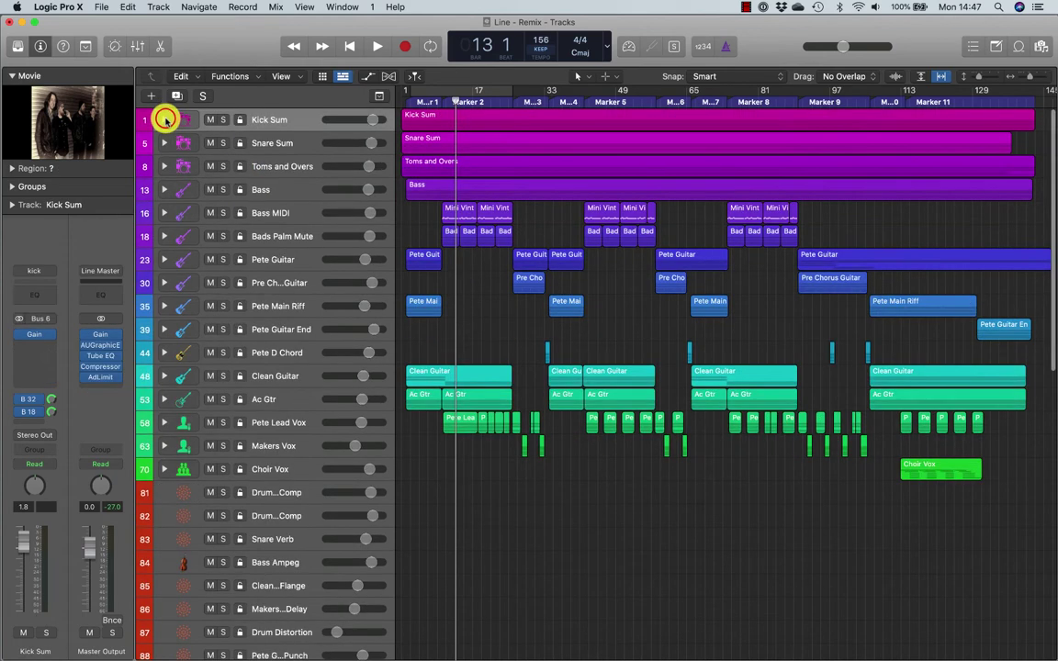
{"action": "left_click", "coordinate": [292, 143]}
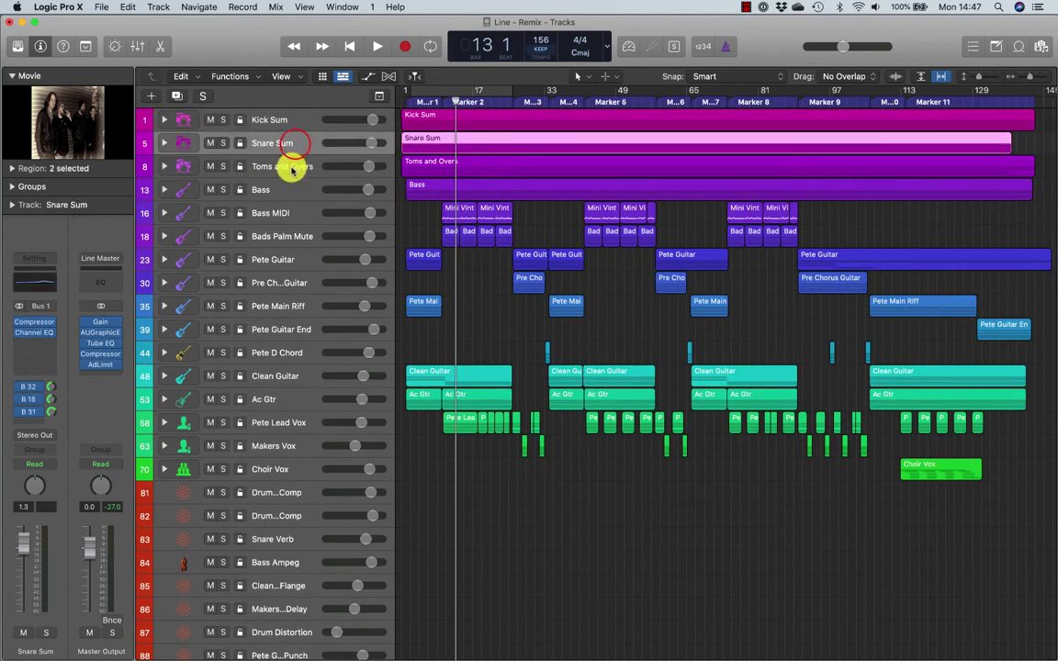
{"action": "left_click", "coordinate": [290, 168]}
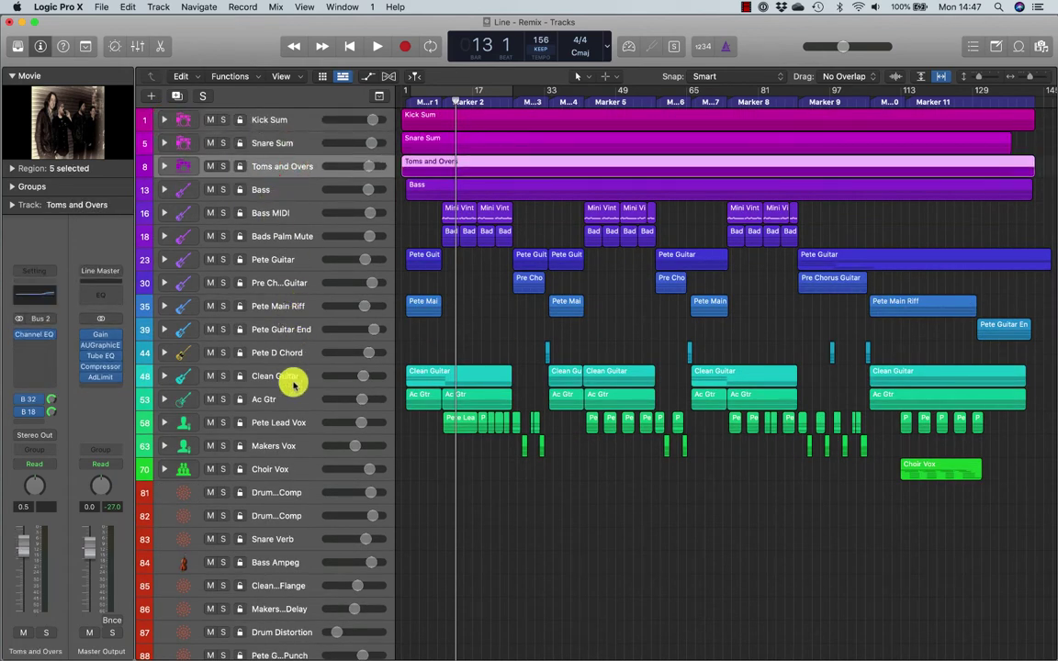
Step: Expand the Kick Sum stack, select its main track and view the available track stack commands
{"action": "left_click", "coordinate": [165, 120]}
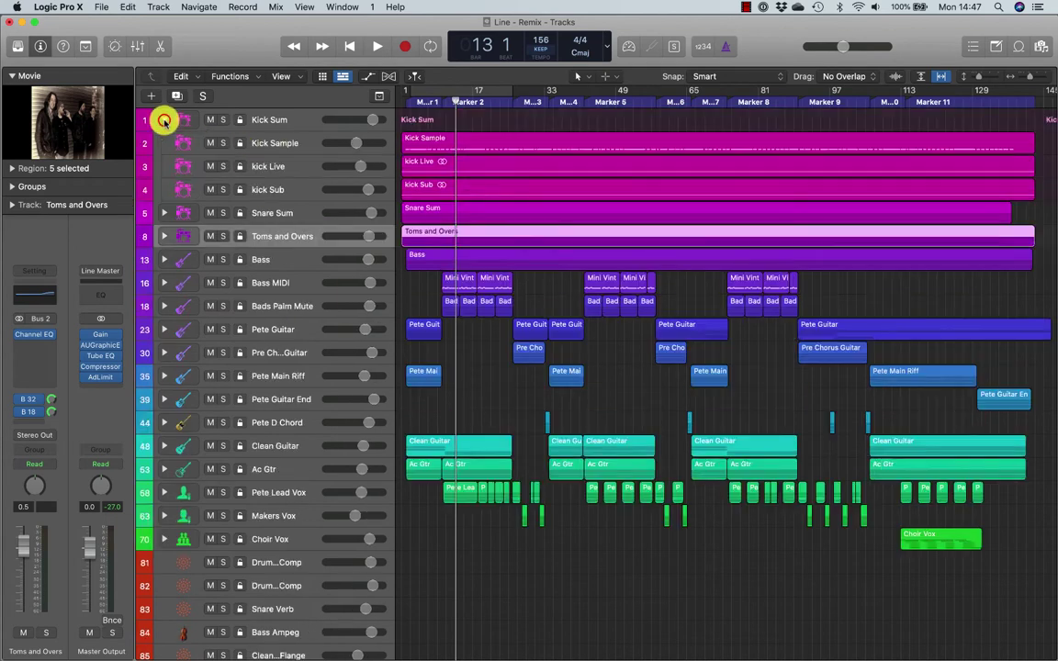
{"action": "left_click", "coordinate": [286, 122]}
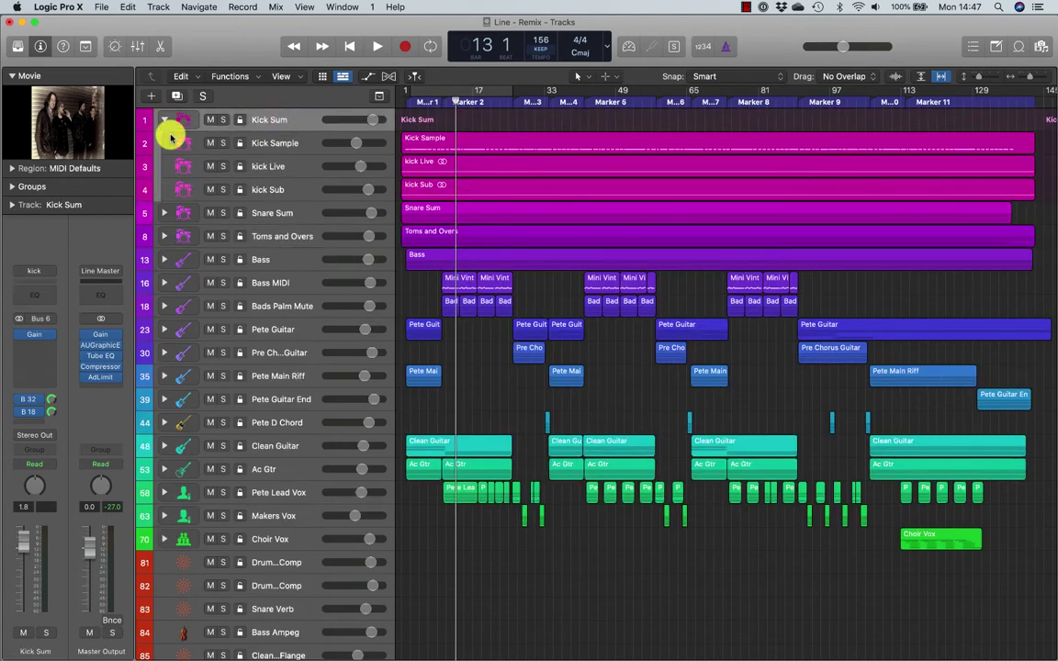
{"action": "left_click", "coordinate": [159, 7]}
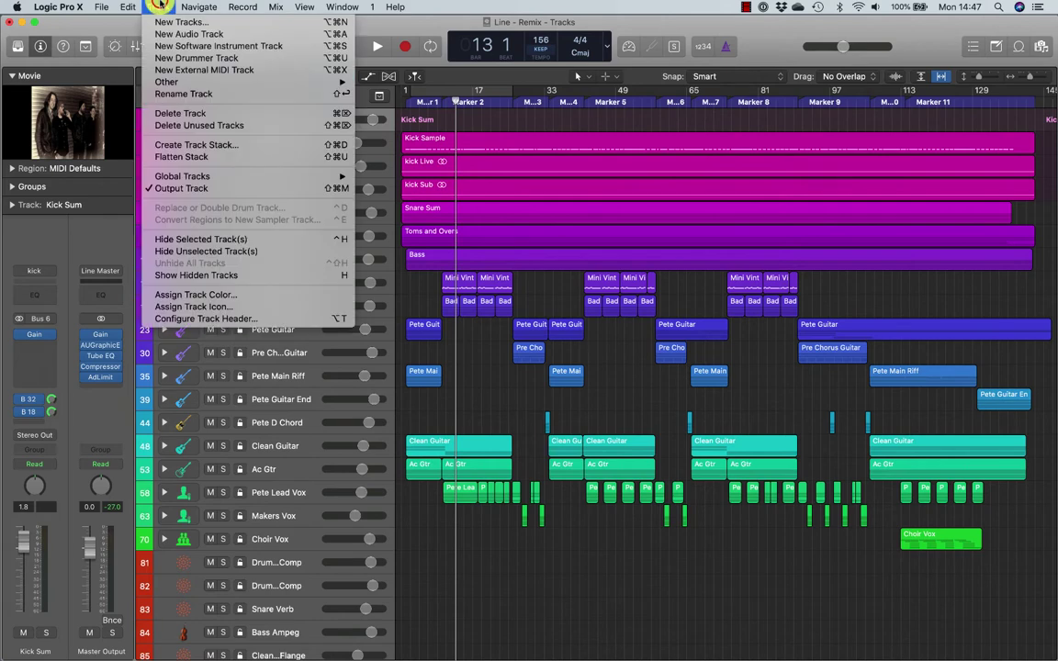
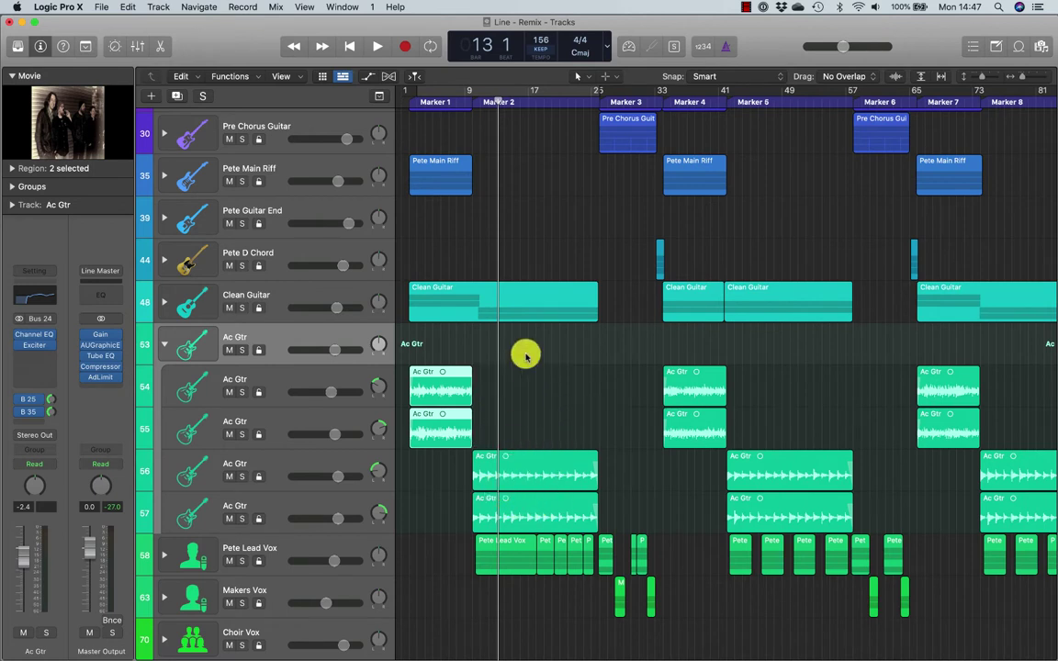
Step: Solo the Ac Gtr stack on track 53 and place the playhead at bar 8
{"action": "left_click", "coordinate": [461, 102]}
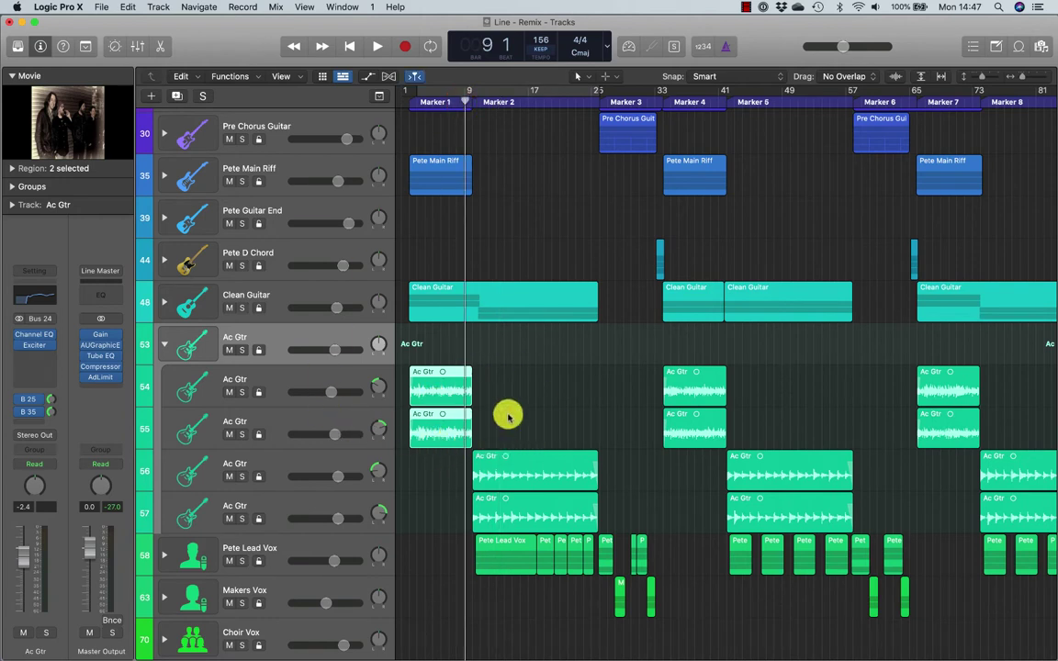
{"action": "left_click", "coordinate": [241, 350]}
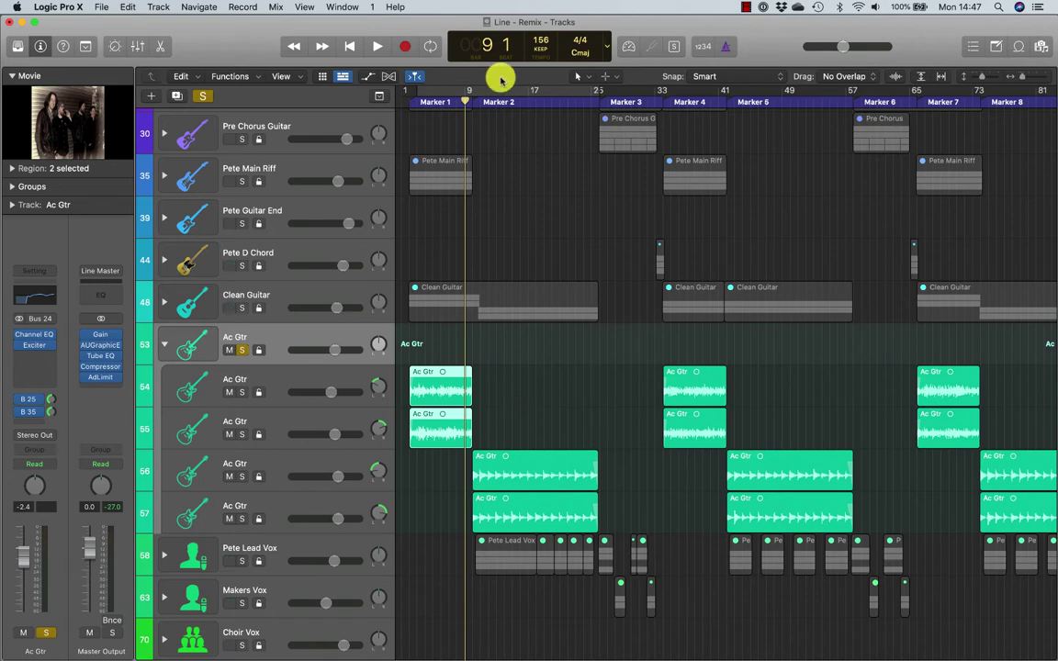
{"action": "left_click", "coordinate": [454, 103]}
Step: Examine the Ac Gtr stack's channel strips and their output routing in the Mixer, then hide the Mixer
{"action": "key", "text": "x"}
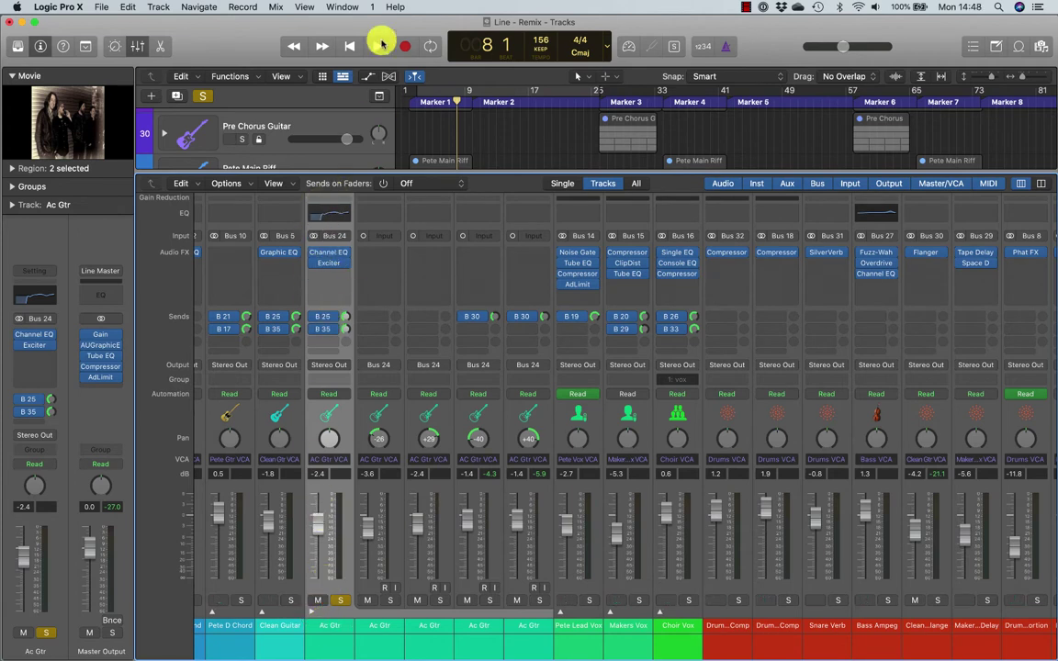
{"action": "key", "text": "x"}
{"action": "key", "text": "x"}
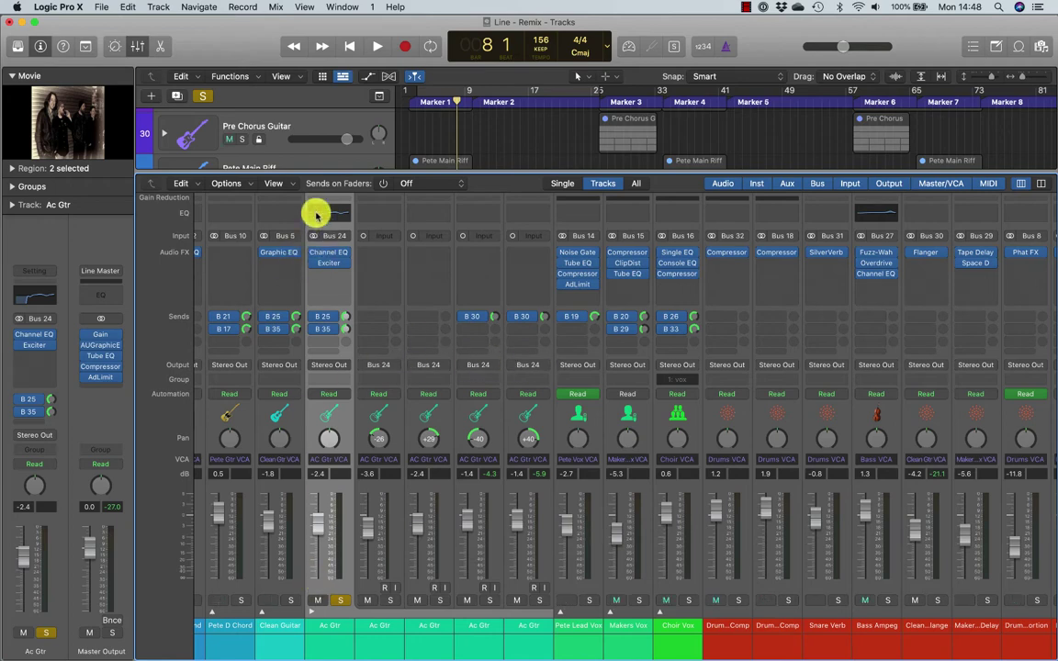
{"action": "key", "text": "x"}
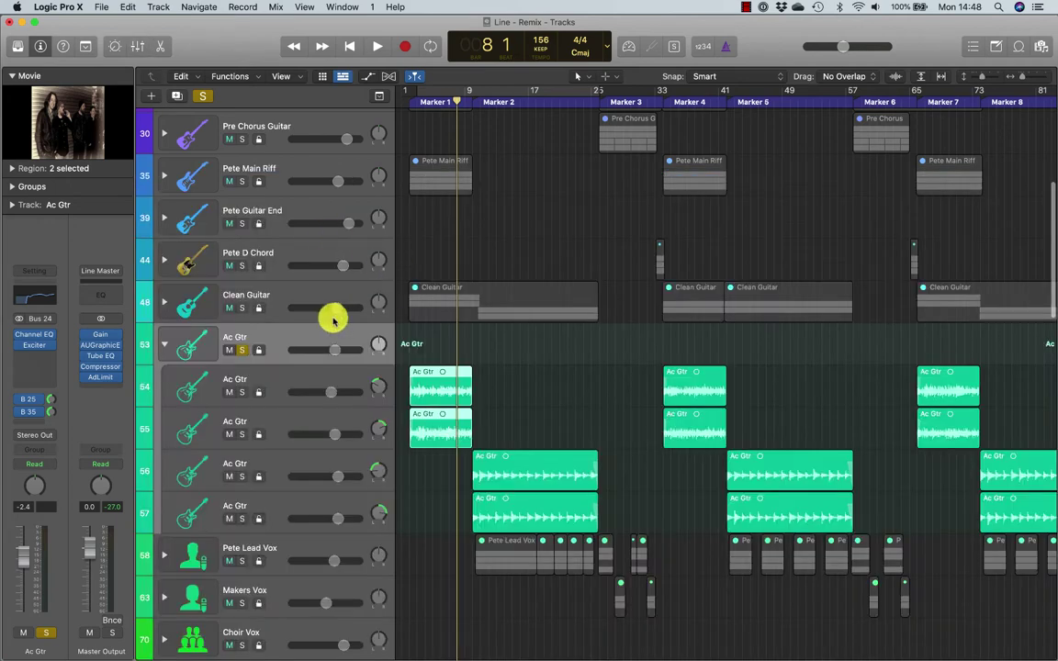
Step: Flatten the Ac Gtr stack into individual tracks and check the channel strips of the first two
{"action": "left_click", "coordinate": [158, 6]}
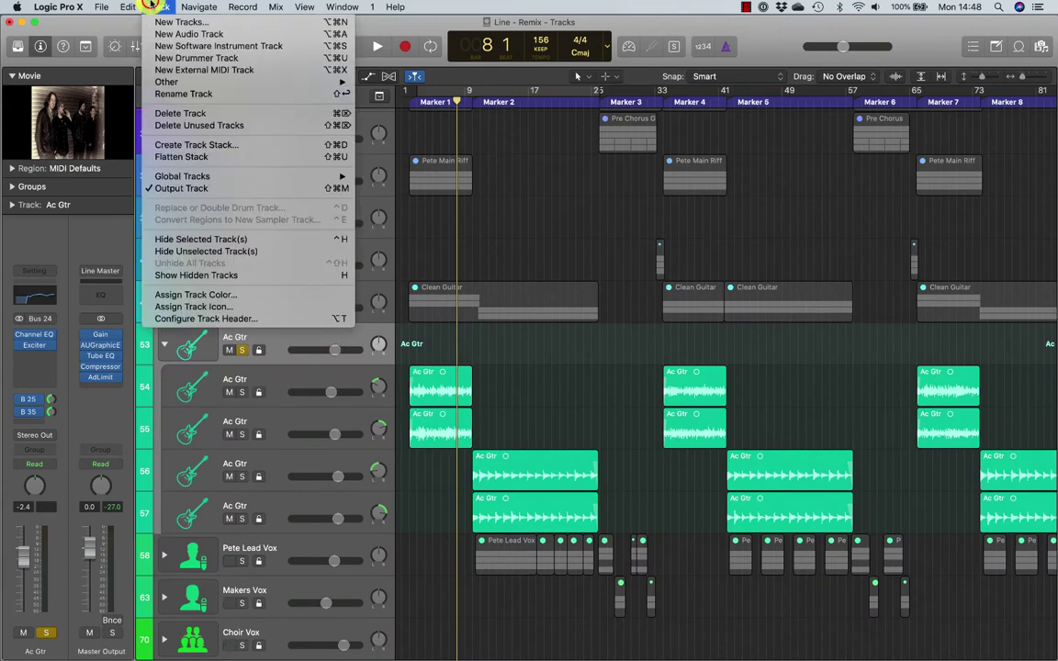
{"action": "left_click", "coordinate": [181, 157]}
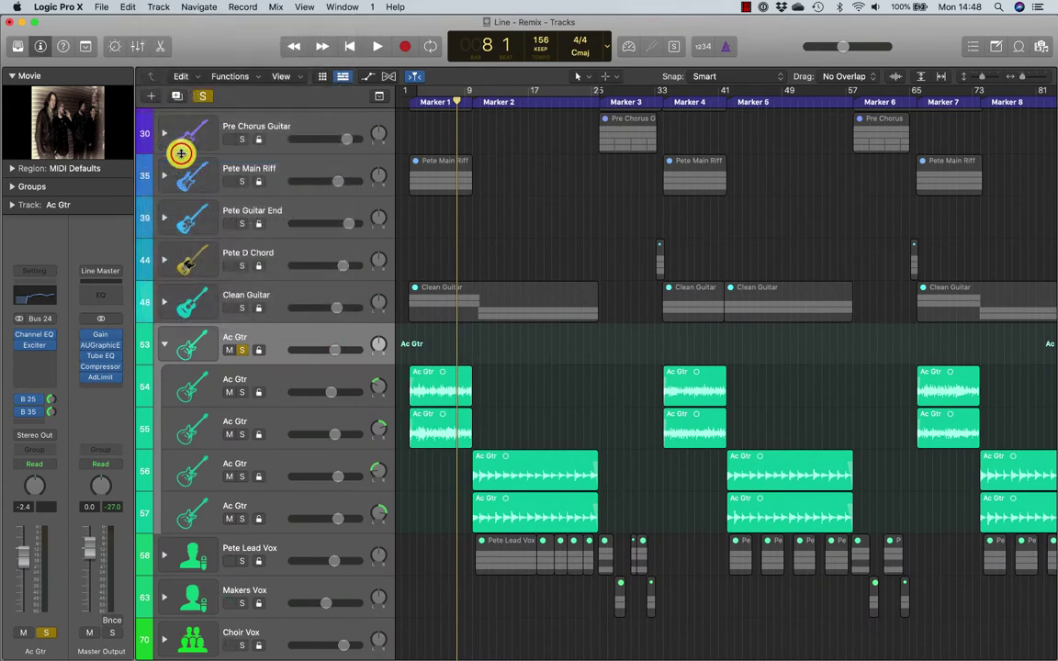
{"action": "left_click", "coordinate": [280, 339]}
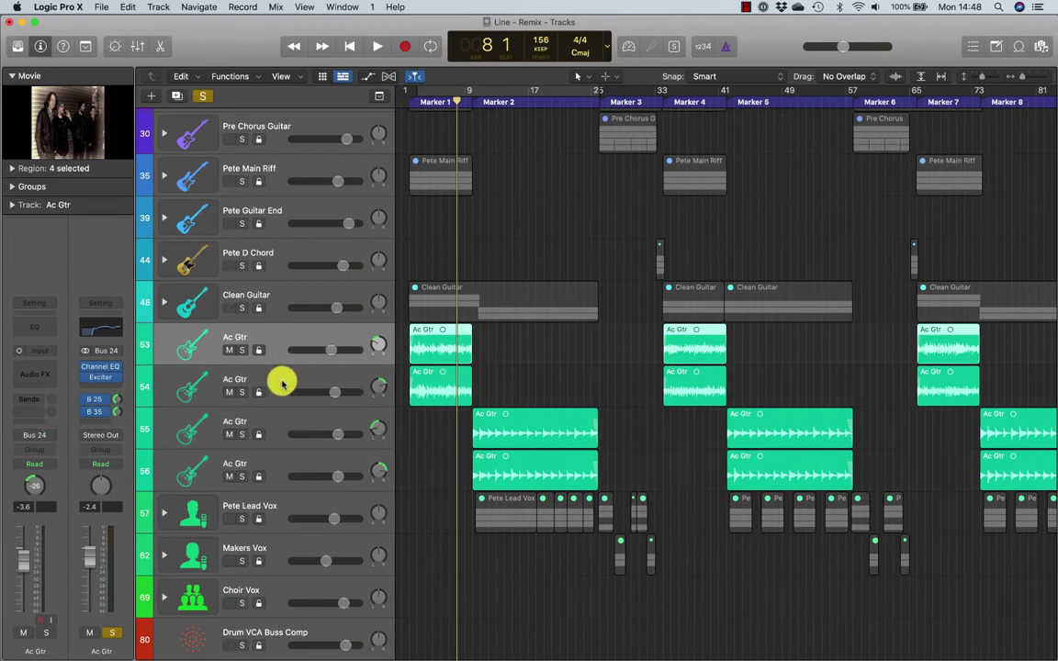
{"action": "left_click", "coordinate": [282, 382]}
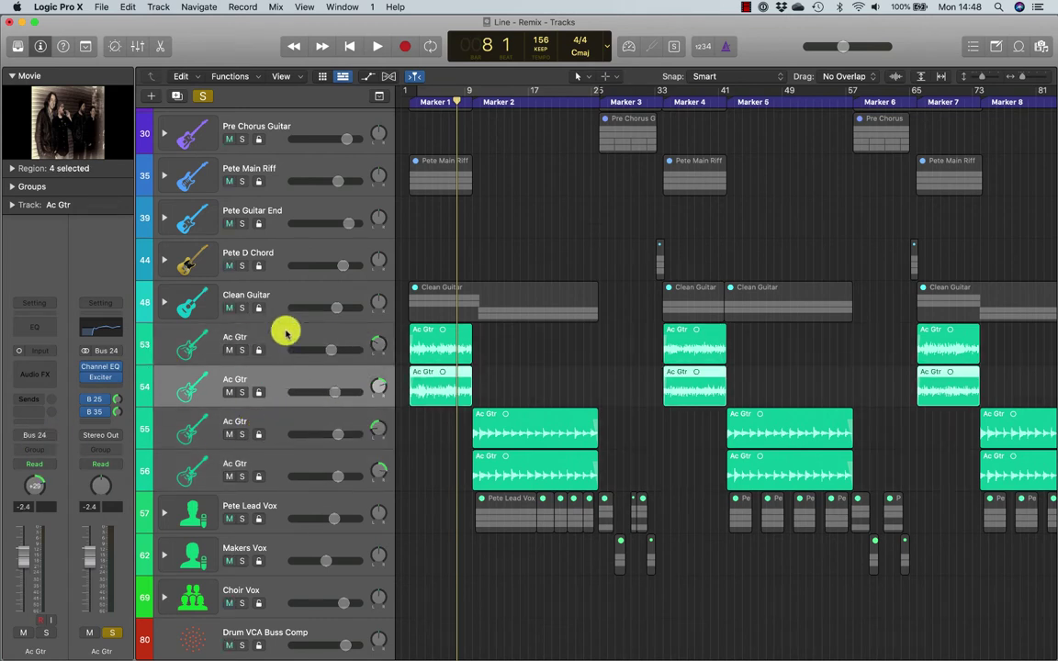
Step: Select the four Ac Gtr tracks, 53 to 56, and group them into a Folder Stack
{"action": "left_click", "coordinate": [284, 338]}
{"action": "left_click", "coordinate": [278, 455], "text": "shift"}
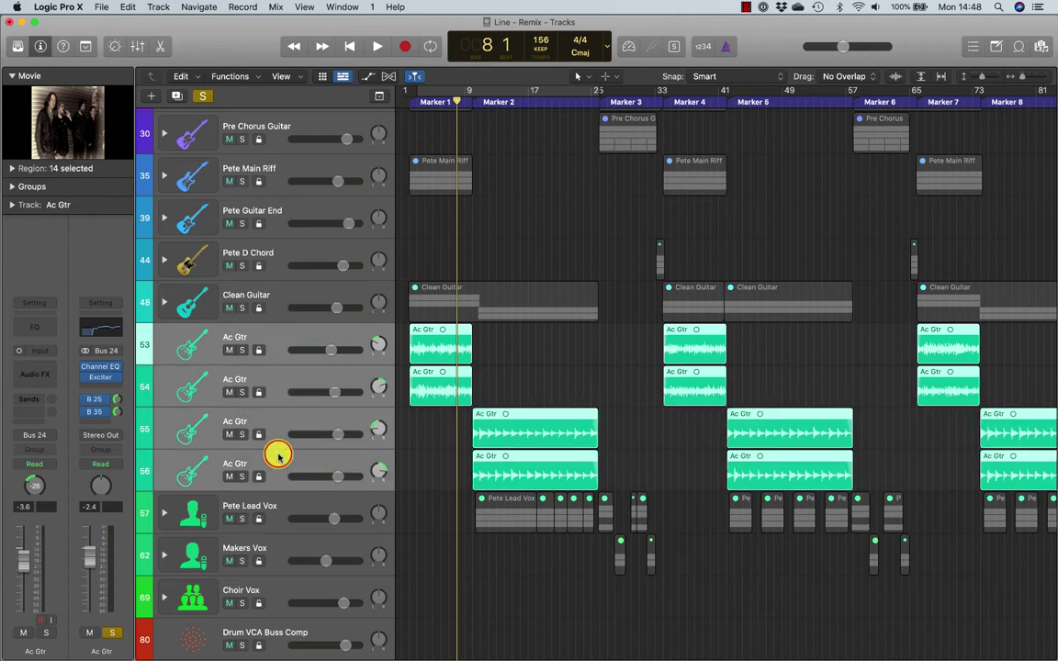
{"action": "left_click", "coordinate": [286, 296]}
{"action": "left_click", "coordinate": [267, 338]}
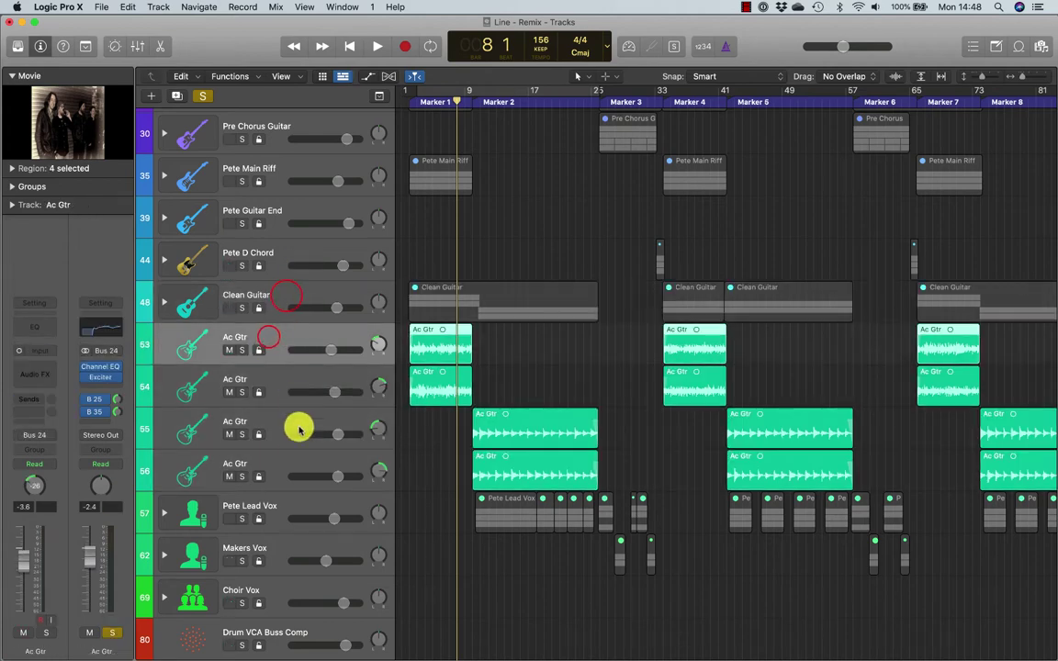
{"action": "left_click", "coordinate": [276, 456], "text": "shift"}
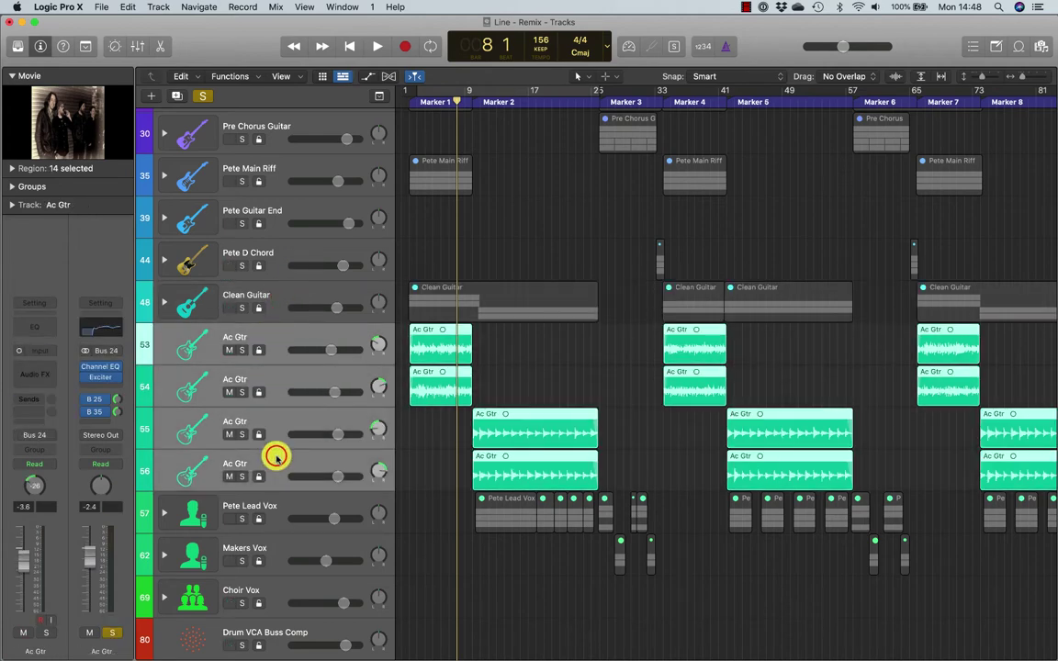
{"action": "left_click", "coordinate": [161, 6]}
{"action": "left_click", "coordinate": [194, 144]}
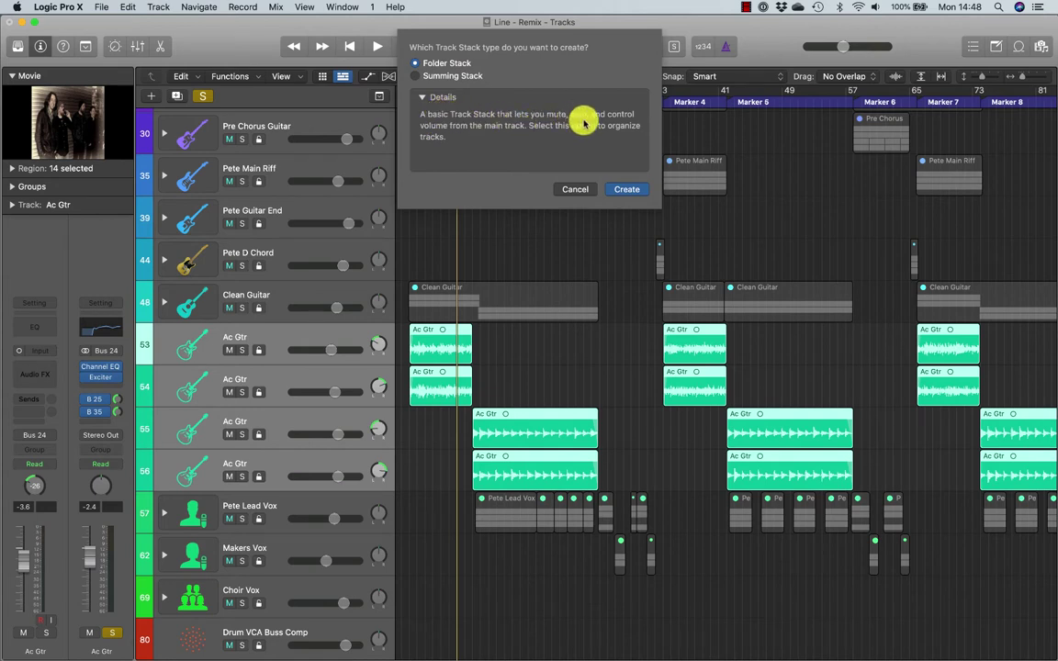
{"action": "left_click", "coordinate": [623, 192]}
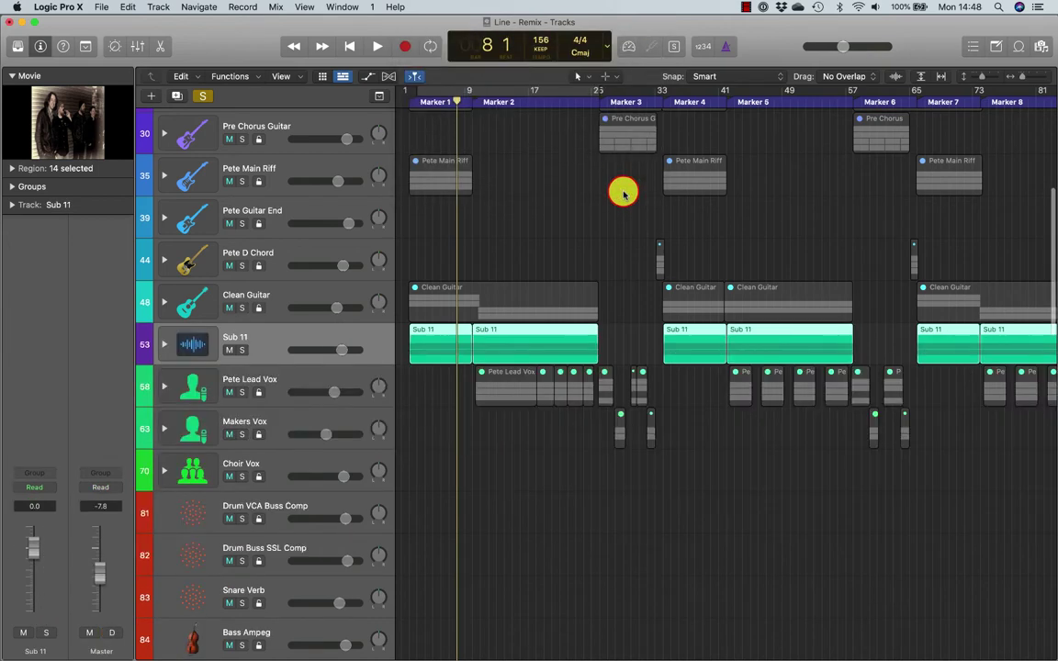
Step: Expand and collapse the Sub 11 folder stack to examine its Ac Gtr subtracks, leaving it expanded
{"action": "left_click", "coordinate": [165, 344]}
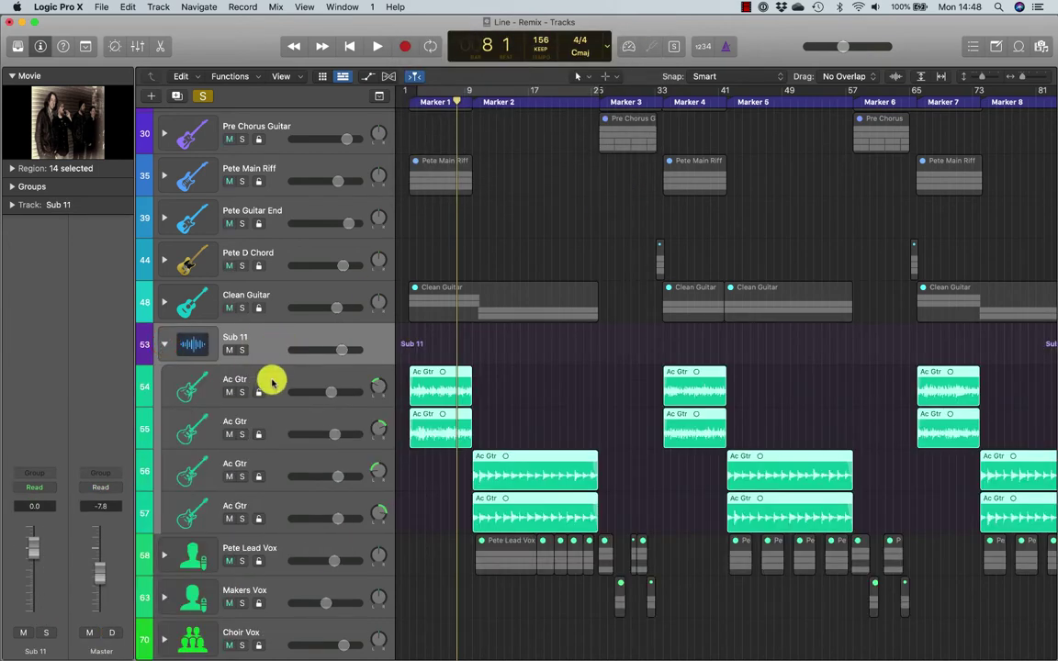
{"action": "left_click", "coordinate": [164, 343]}
{"action": "left_click", "coordinate": [165, 343]}
{"action": "left_click", "coordinate": [164, 343]}
{"action": "left_click", "coordinate": [164, 344]}
{"action": "left_click", "coordinate": [165, 344]}
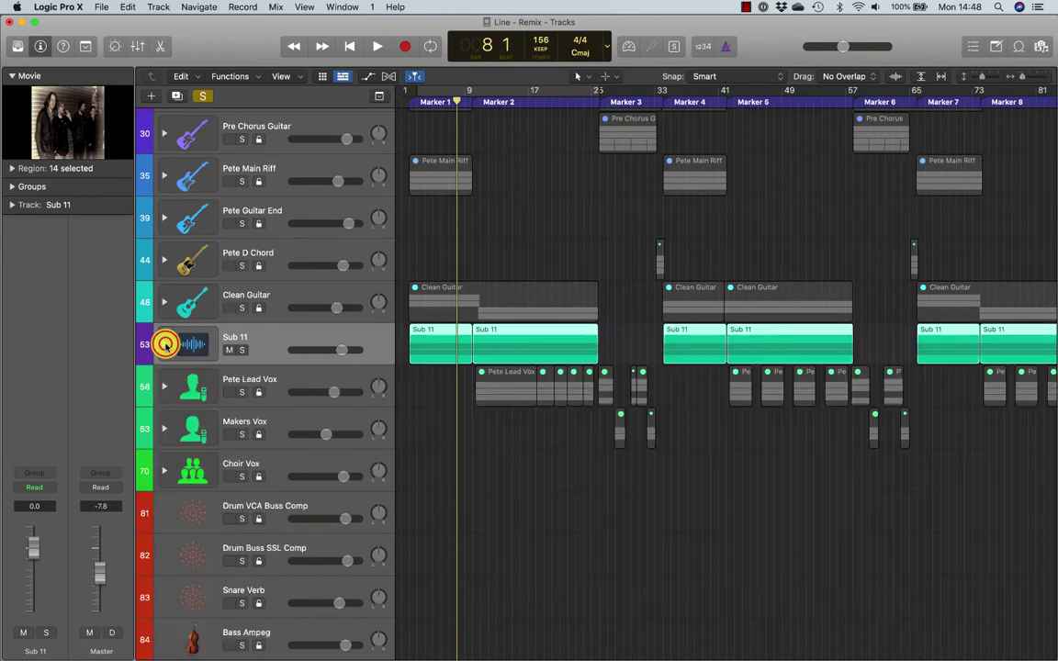
{"action": "left_click", "coordinate": [164, 343]}
{"action": "left_click", "coordinate": [164, 344]}
{"action": "left_click", "coordinate": [164, 343]}
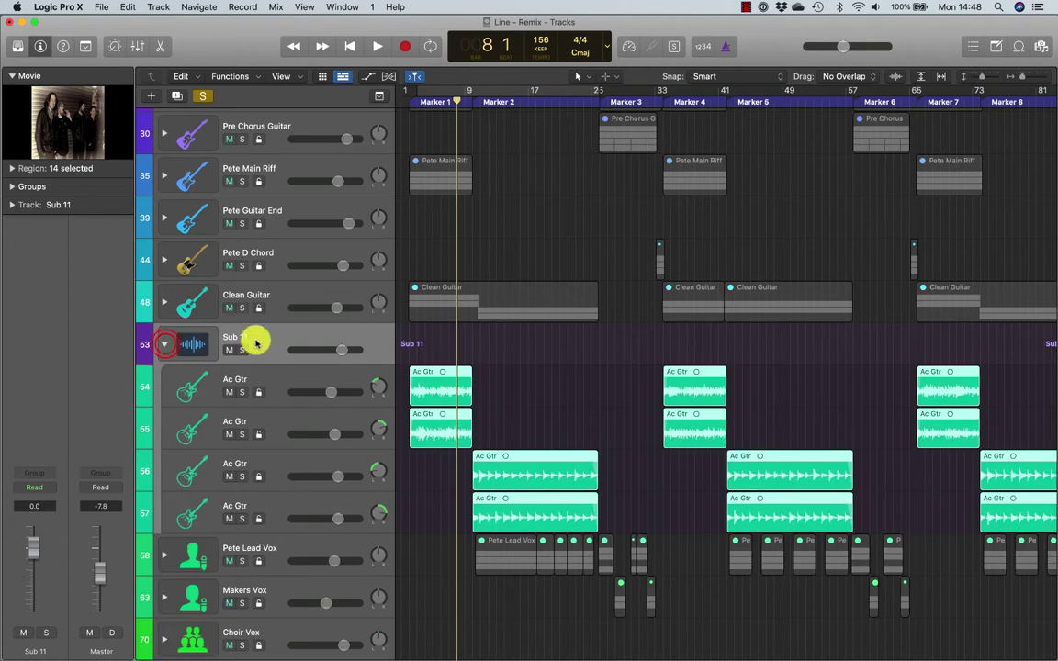
{"action": "left_click", "coordinate": [164, 344]}
{"action": "left_click", "coordinate": [164, 344]}
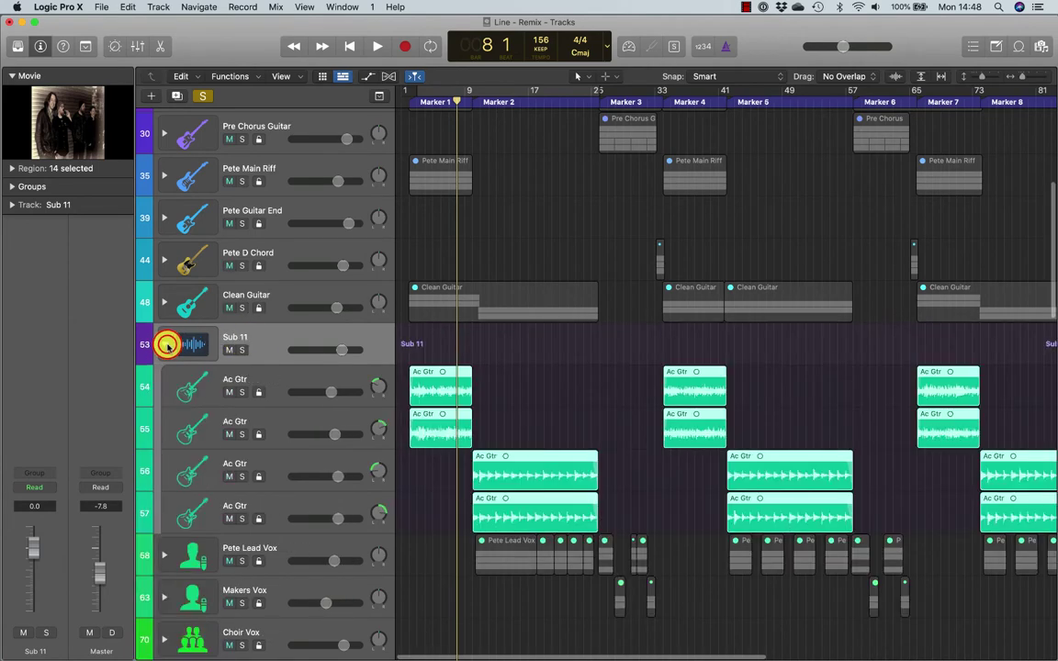
Step: Select the Sub 11 folder stack, play from bar 8 and set the stack's volume to 0.8 dB
{"action": "left_click", "coordinate": [259, 342]}
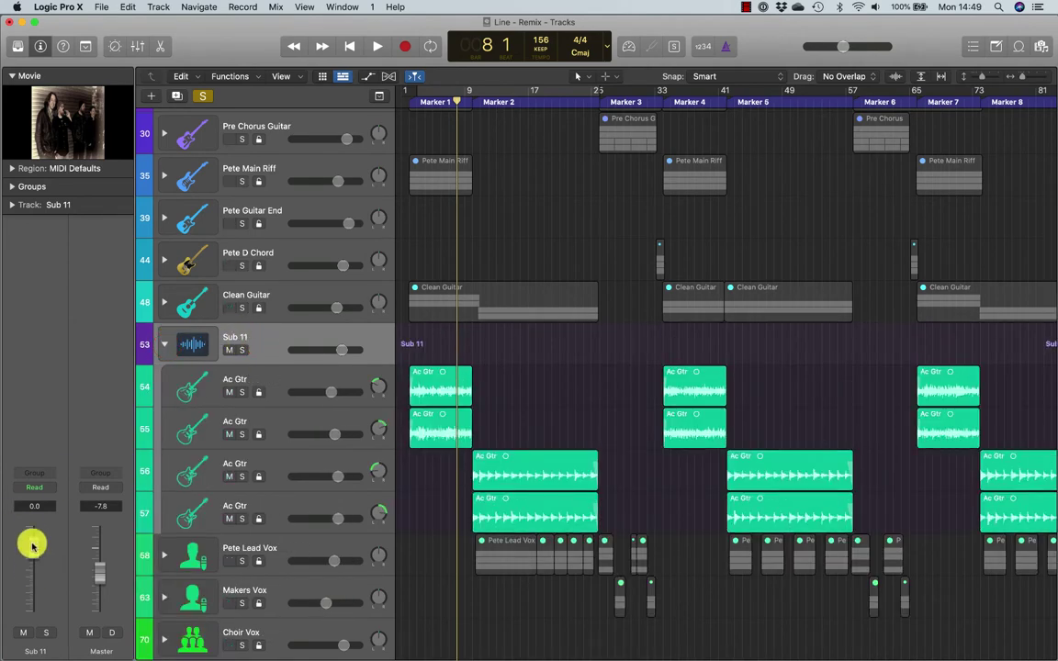
{"action": "key", "text": "space"}
{"action": "mouse_move", "coordinate": [33, 549]}
{"action": "left_mouse_down"}
{"action": "mouse_move", "coordinate": [26, 591]}
{"action": "mouse_move", "coordinate": [24, 525]}
{"action": "mouse_move", "coordinate": [5, 643]}
{"action": "mouse_move", "coordinate": [8, 519]}
{"action": "mouse_move", "coordinate": [32, 557]}
{"action": "left_mouse_up"}
{"action": "key", "text": "space"}
{"action": "left_click", "coordinate": [47, 634]}
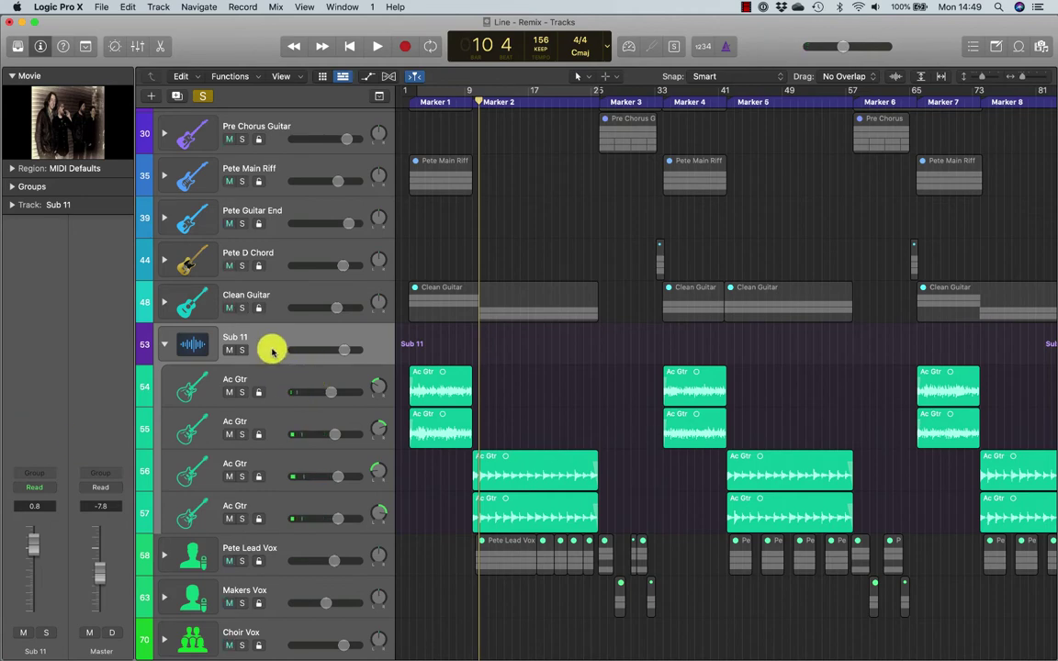
Step: Flatten the Sub 11 folder stack and regroup the four Ac Gtr tracks, 53 to 56, as a Summing Stack
{"action": "left_click", "coordinate": [151, 7]}
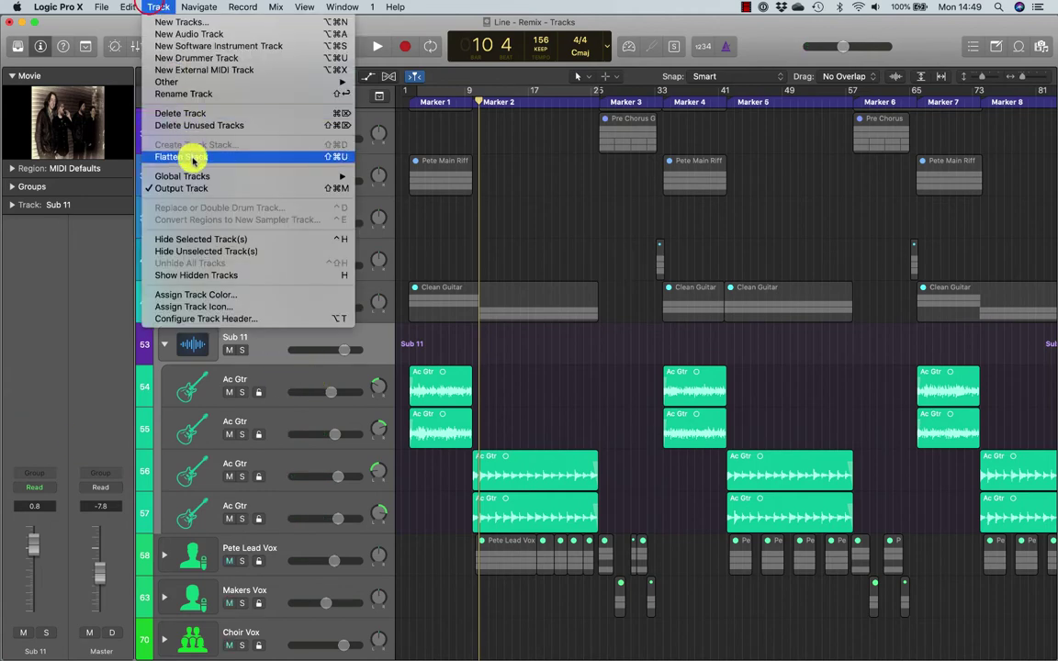
{"action": "left_click", "coordinate": [195, 156]}
{"action": "left_click", "coordinate": [158, 7]}
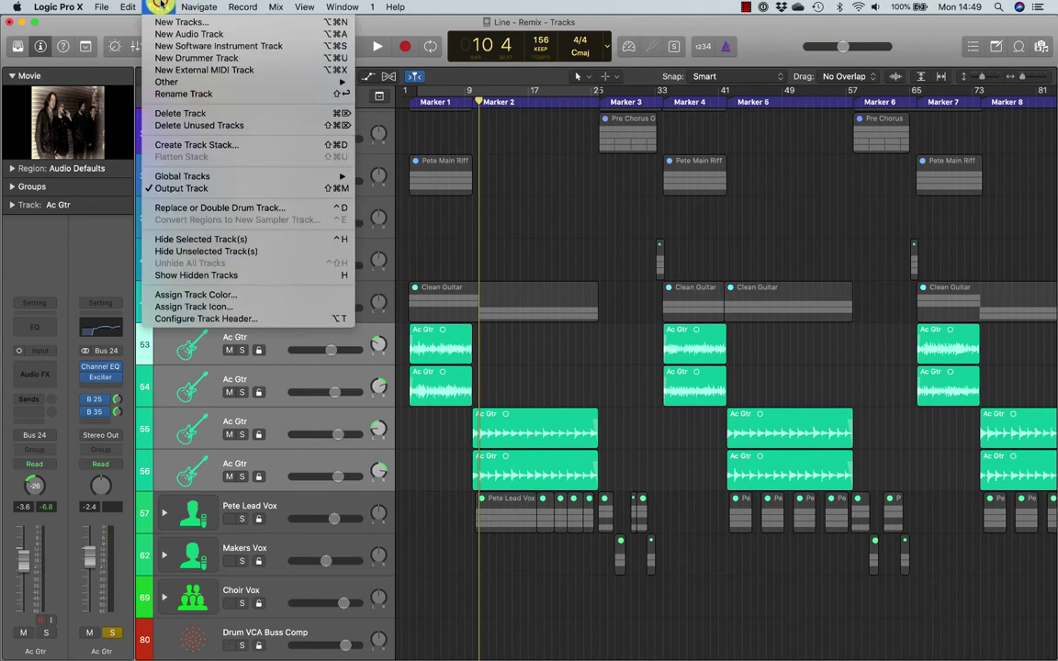
{"action": "left_click", "coordinate": [204, 149]}
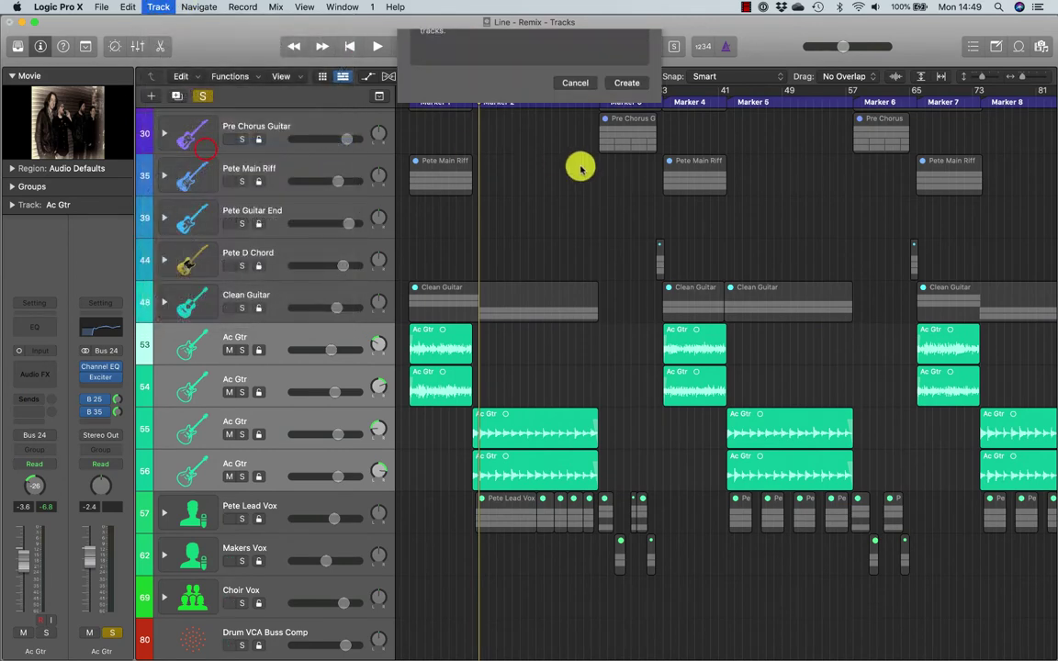
{"action": "left_click", "coordinate": [450, 77]}
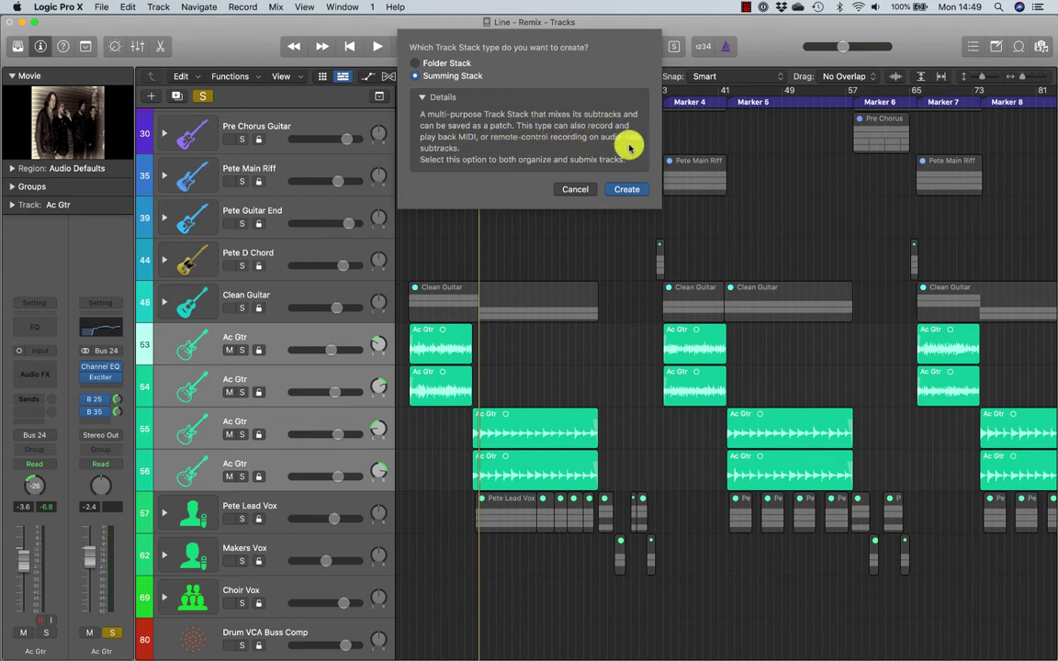
{"action": "left_click", "coordinate": [575, 189]}
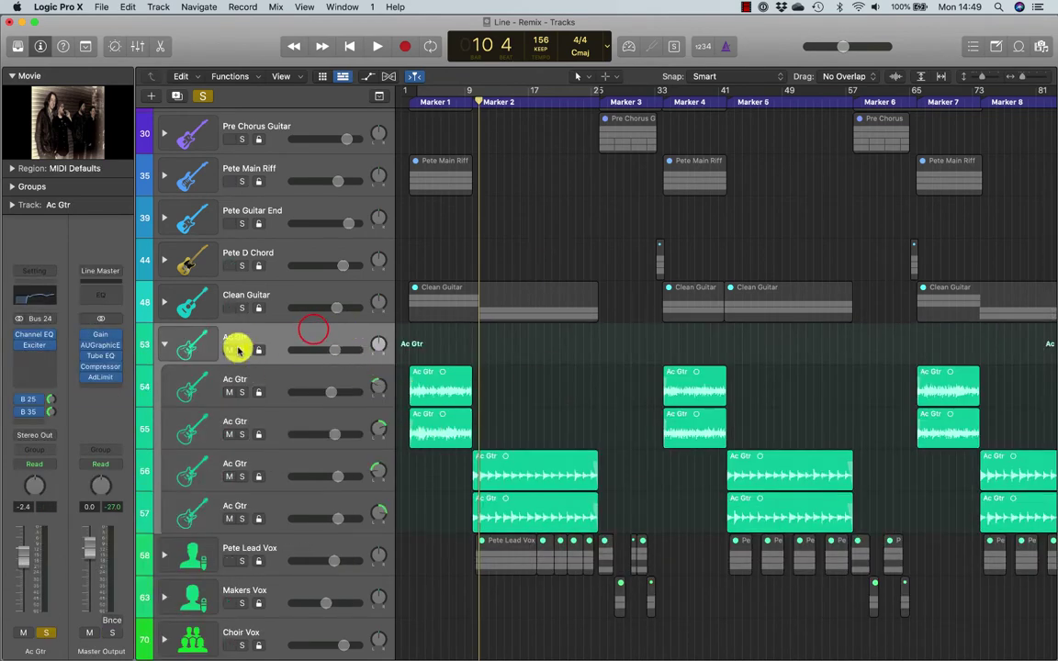
Step: Collapse and re-expand the Ac Gtr summing stack, and look through its channel strip setting options without choosing one
{"action": "left_click", "coordinate": [165, 344]}
{"action": "left_click", "coordinate": [166, 343]}
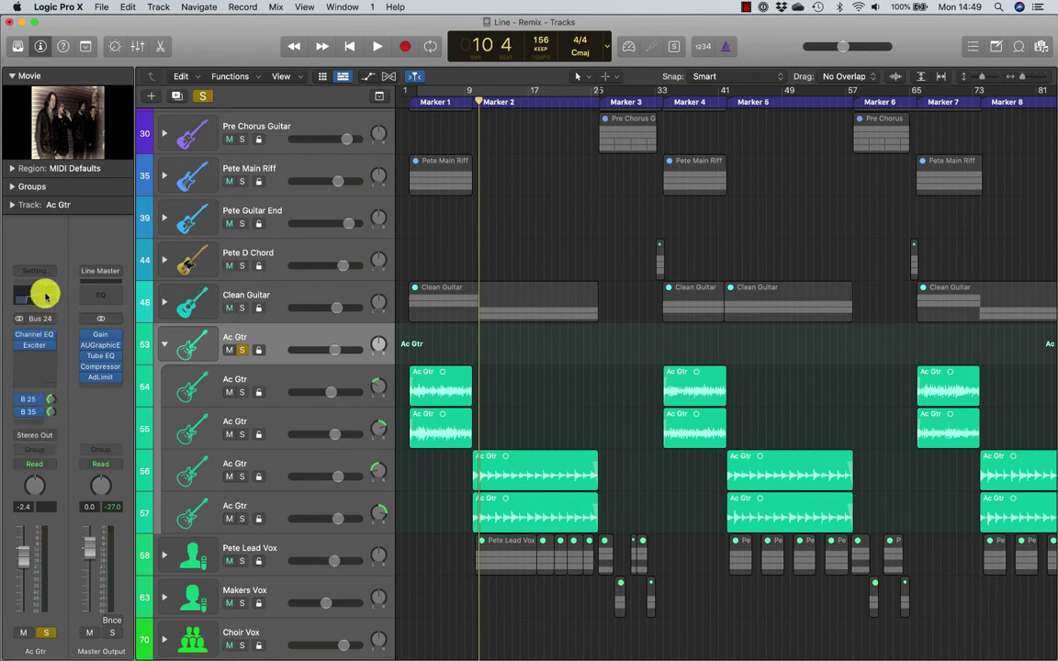
{"action": "left_click", "coordinate": [37, 273]}
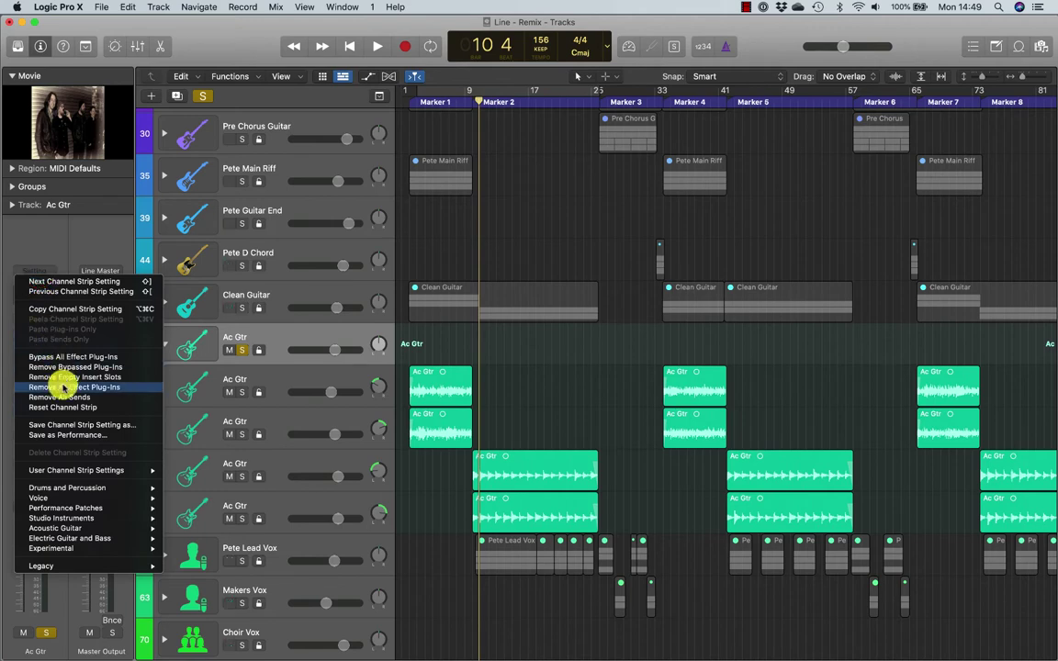
{"action": "left_click", "coordinate": [70, 222]}
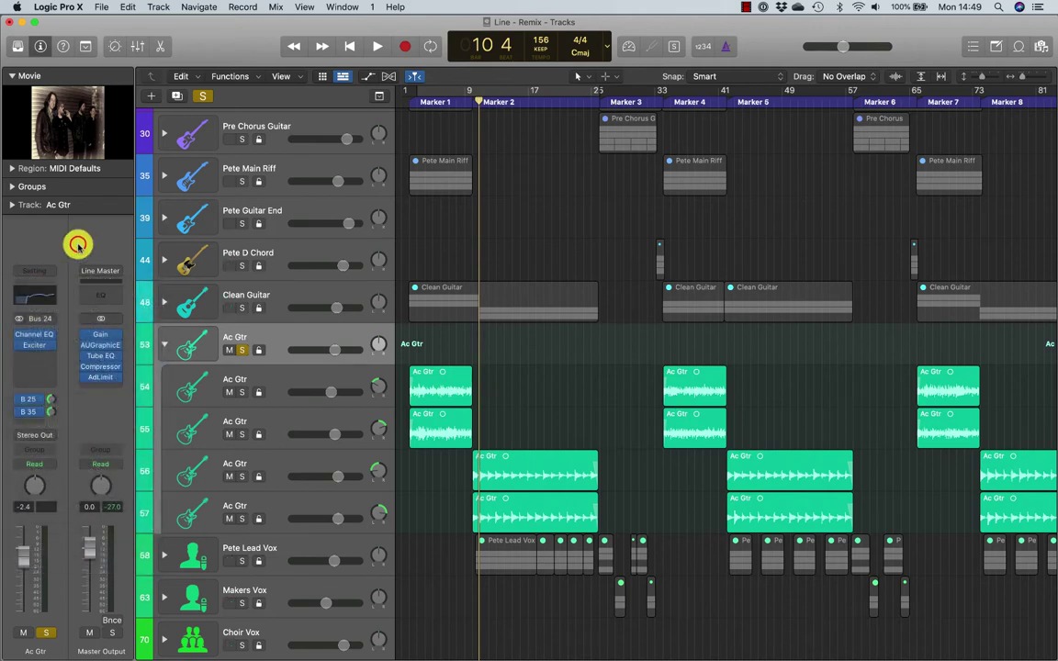
Step: Move the playhead to bar 8 and examine the first two Ac Gtr subtracks' channel strips together in the Mixer
{"action": "left_click", "coordinate": [312, 379]}
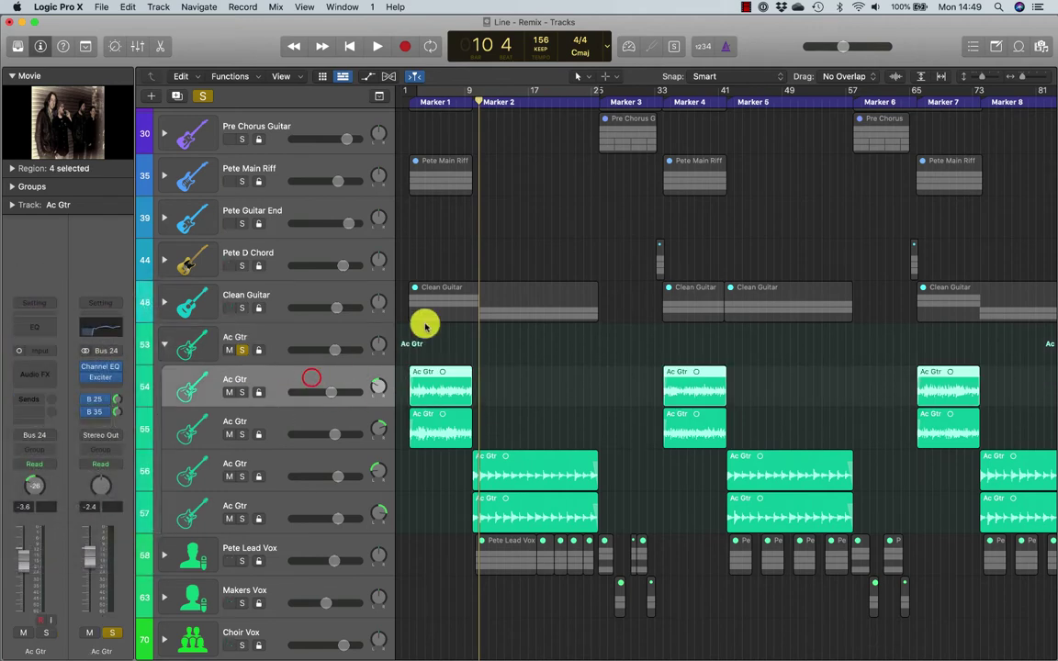
{"action": "left_click", "coordinate": [456, 106]}
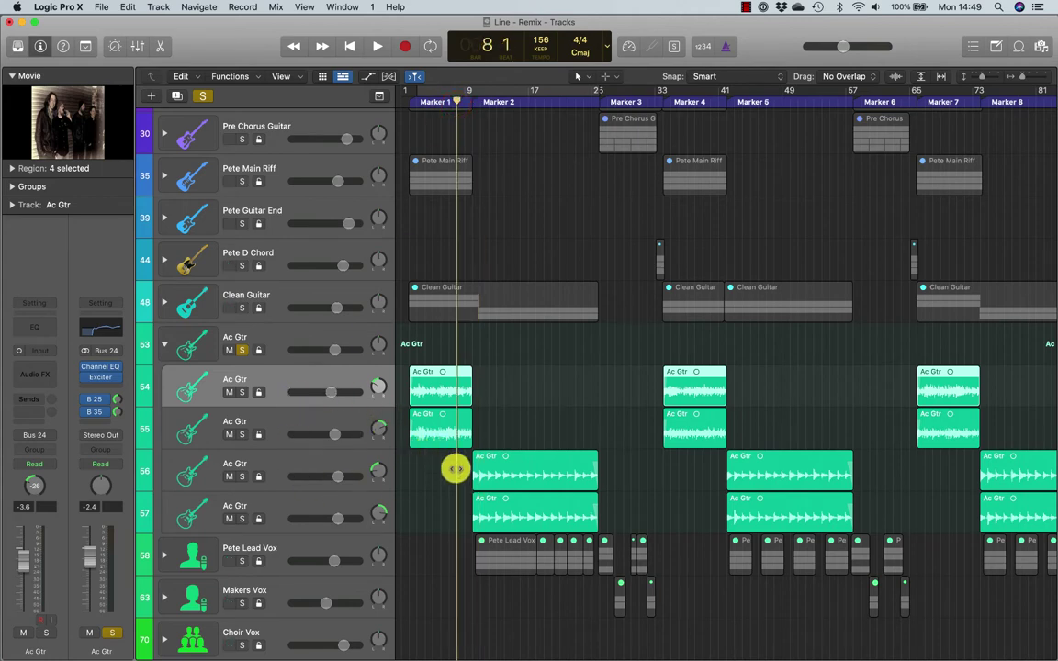
{"action": "key", "text": "x"}
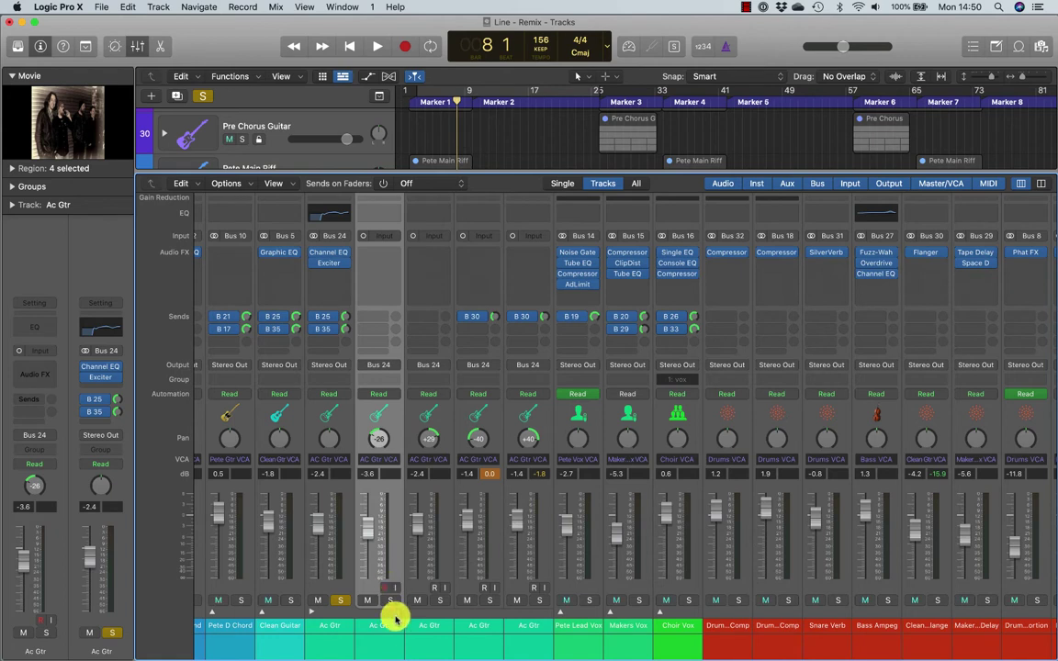
{"action": "left_click", "coordinate": [425, 626], "text": "shift"}
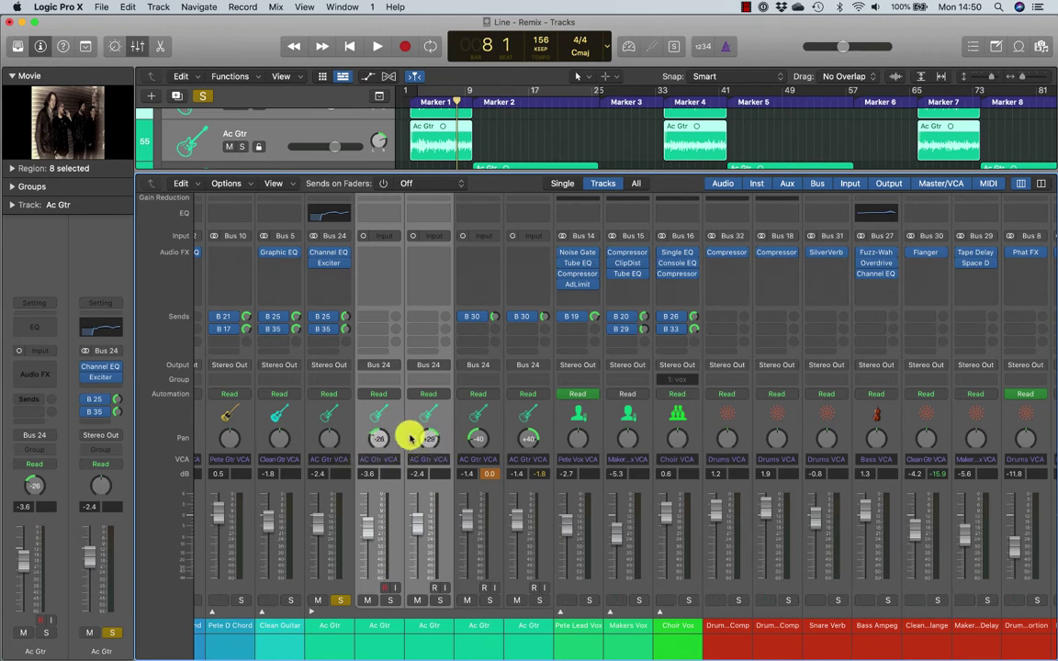
Step: Select the last two Ac Gtr subtracks in the Mixer and inspect the destination strip of their Bus 30 send
{"action": "left_click", "coordinate": [467, 625]}
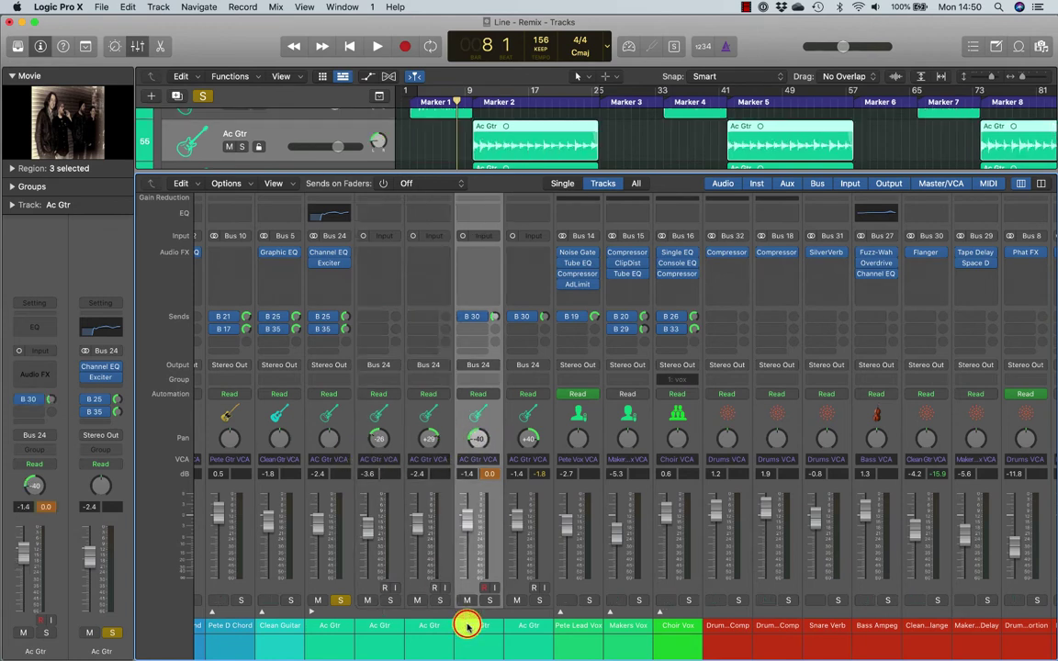
{"action": "left_click", "coordinate": [528, 628], "text": "shift"}
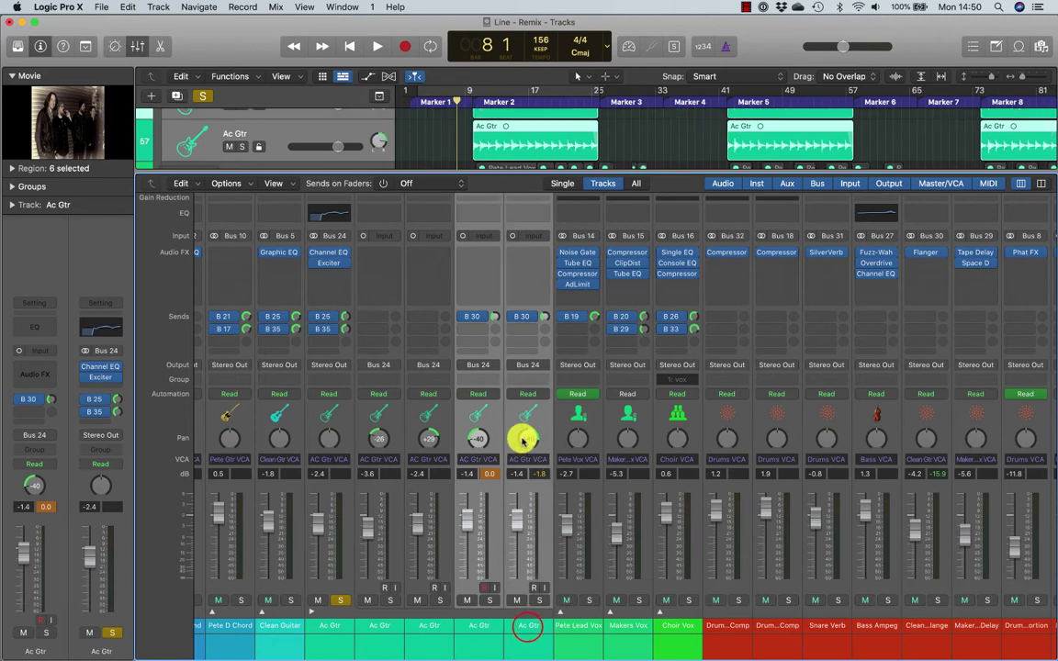
{"action": "left_click", "coordinate": [494, 319]}
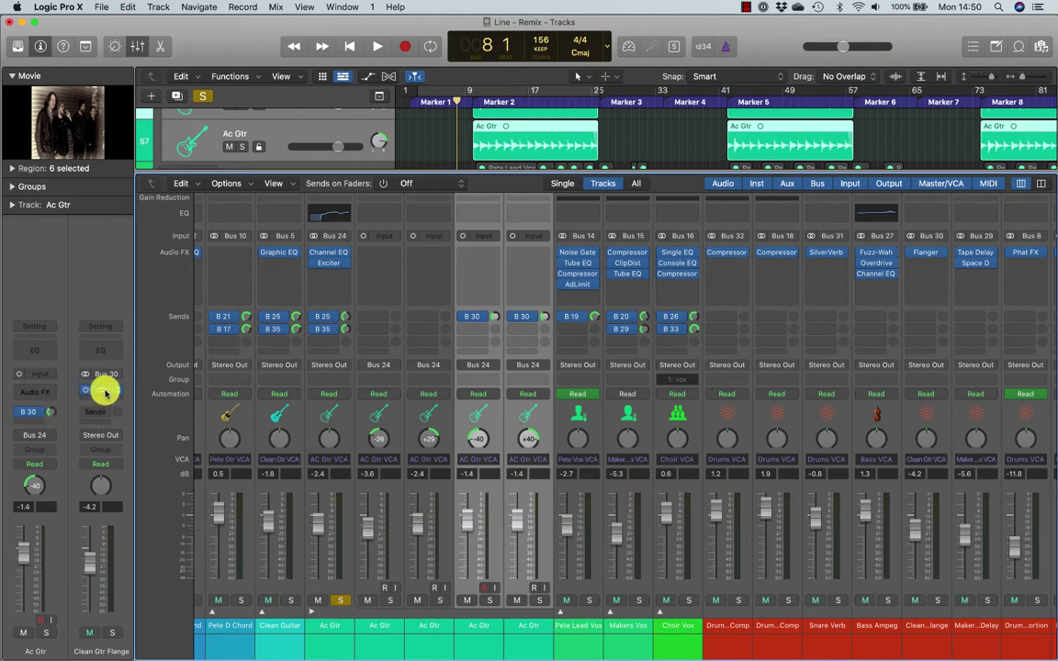
Step: Hide the Mixer, zoom the timeline in on the Ac Gtr regions, and audition the soloed stack from bar 7
{"action": "left_click", "coordinate": [447, 102]}
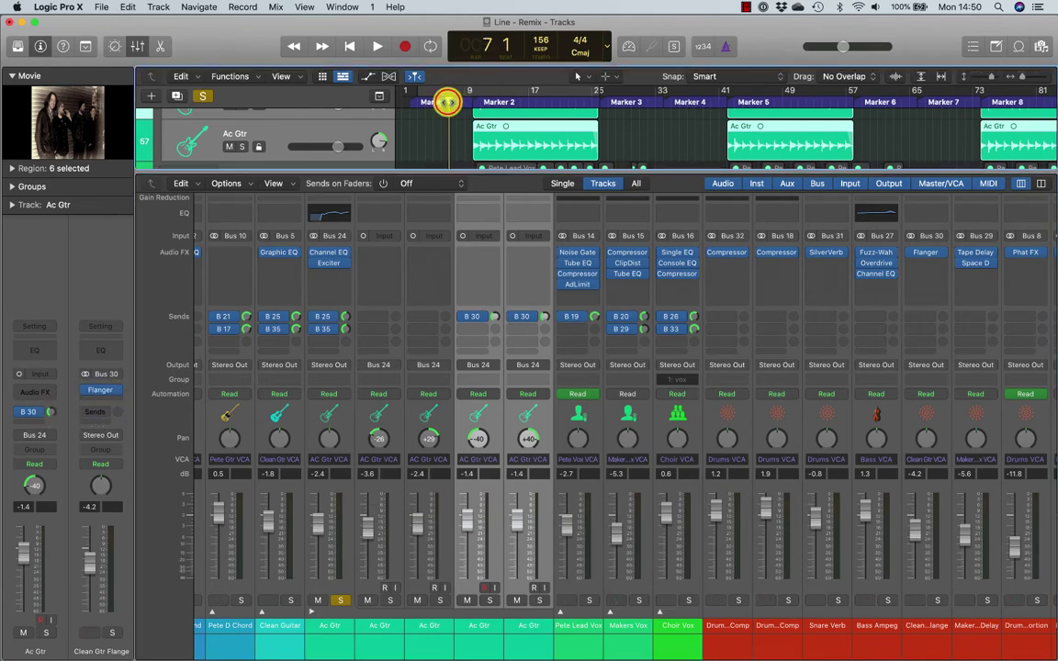
{"action": "key", "text": "x"}
{"action": "scroll", "coordinate": [505, 266], "scroll_direction": "up", "scroll_amount": 10}
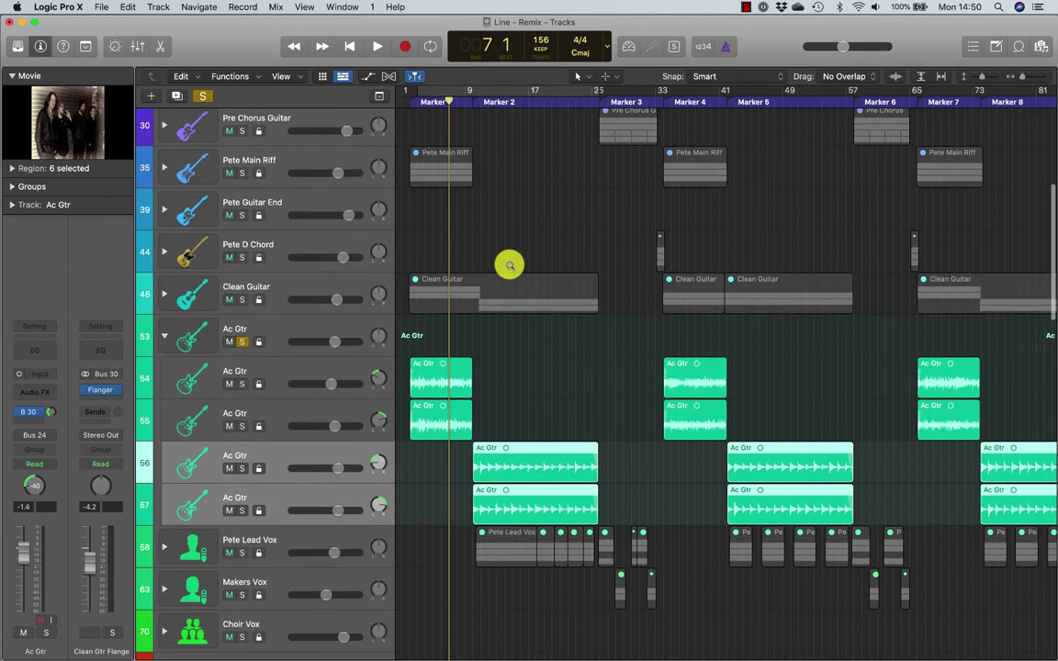
{"action": "key", "text": "super+Right"}
{"action": "scroll", "coordinate": [643, 354], "scroll_direction": "left", "scroll_amount": 1}
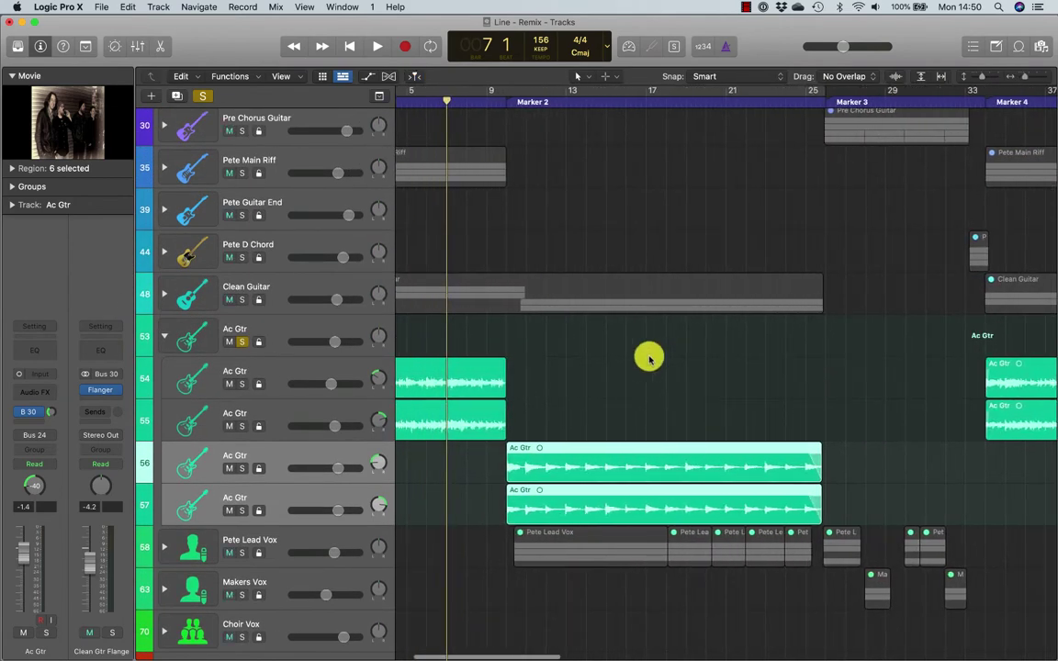
{"action": "scroll", "coordinate": [648, 358], "scroll_direction": "left", "scroll_amount": 2}
{"action": "scroll", "coordinate": [649, 358], "scroll_direction": "down", "scroll_amount": 2}
{"action": "key", "text": "space"}
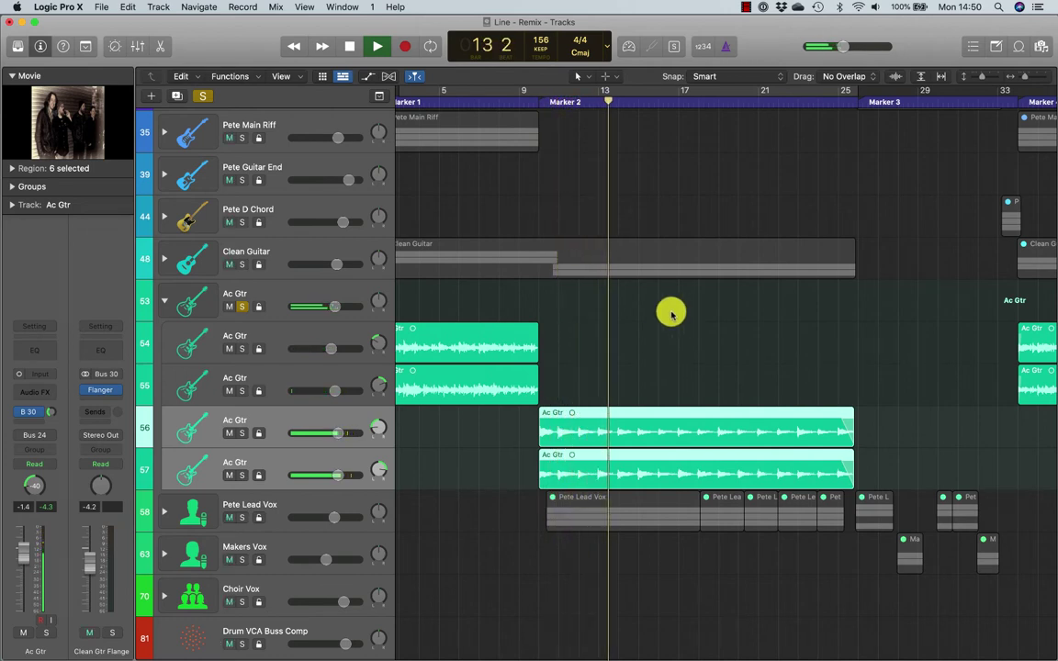
{"action": "key", "text": "space"}
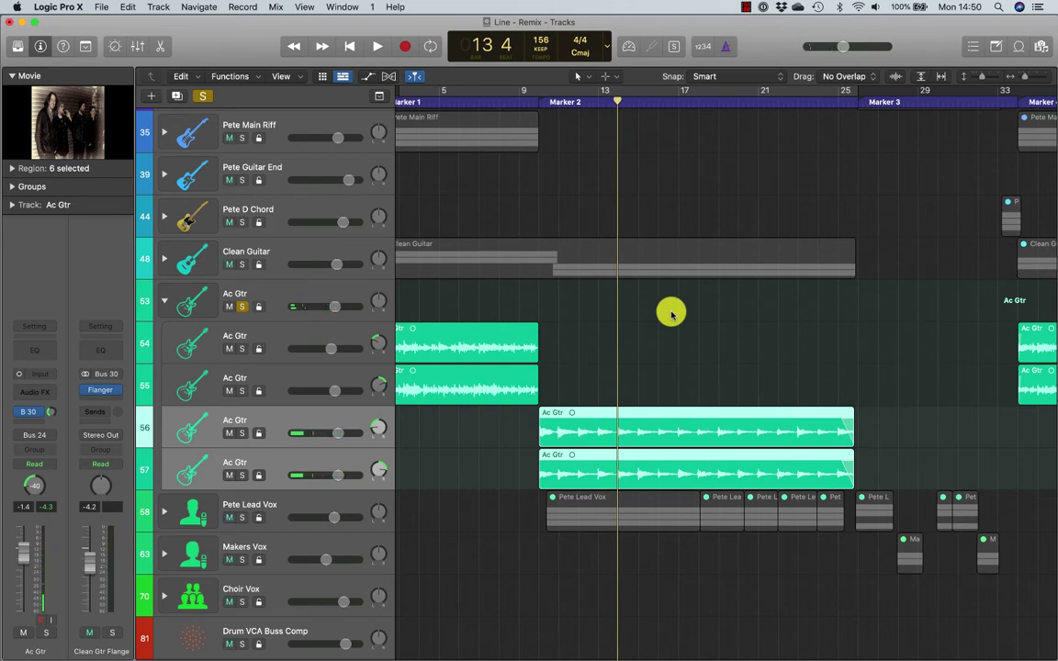
Step: Audition the soloed Ac Gtr stack across the transitions into Marker 2 and Marker 3
{"action": "double_click", "coordinate": [499, 103]}
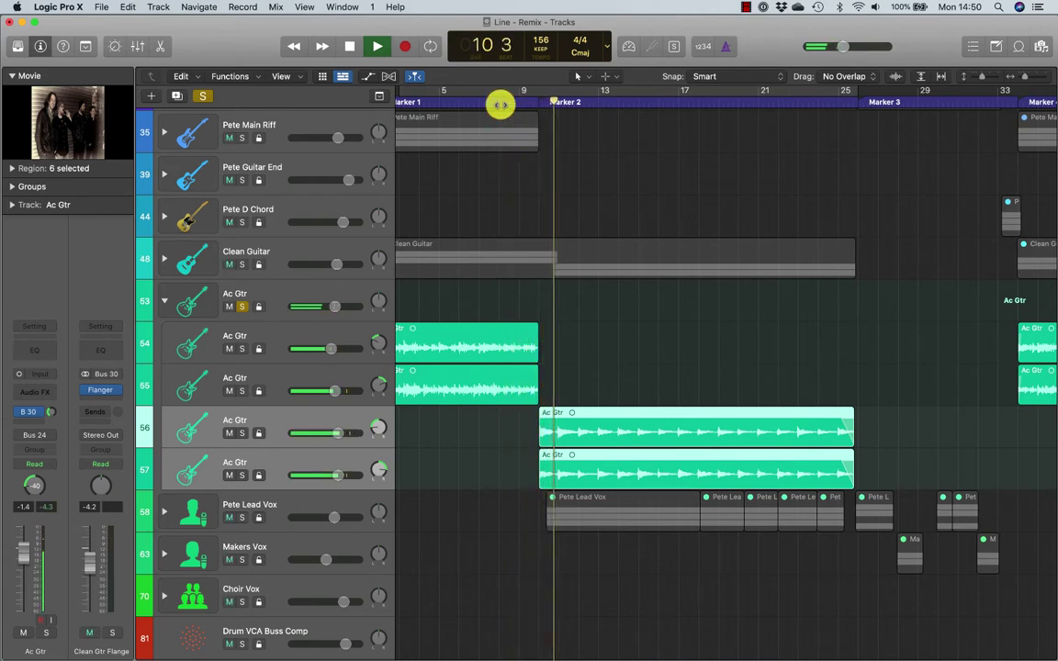
{"action": "key", "text": "space"}
{"action": "left_click", "coordinate": [821, 102]}
{"action": "key", "text": "space"}
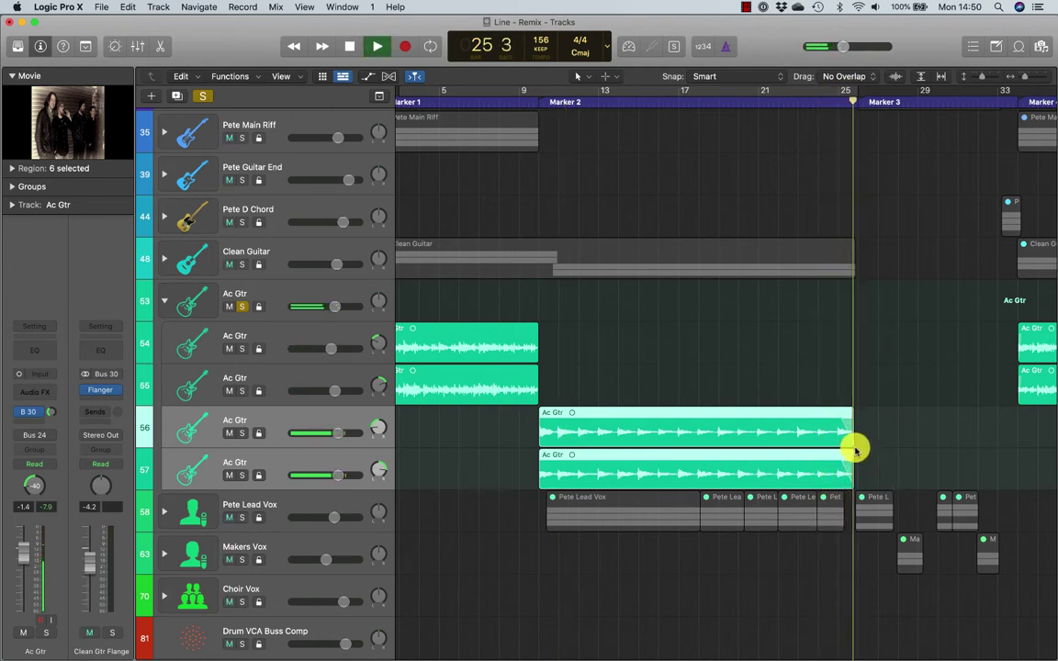
{"action": "key", "text": "space"}
Step: Unsolo the Ac Gtr stack and play the full mix through the transition into Marker 3
{"action": "left_click", "coordinate": [242, 306]}
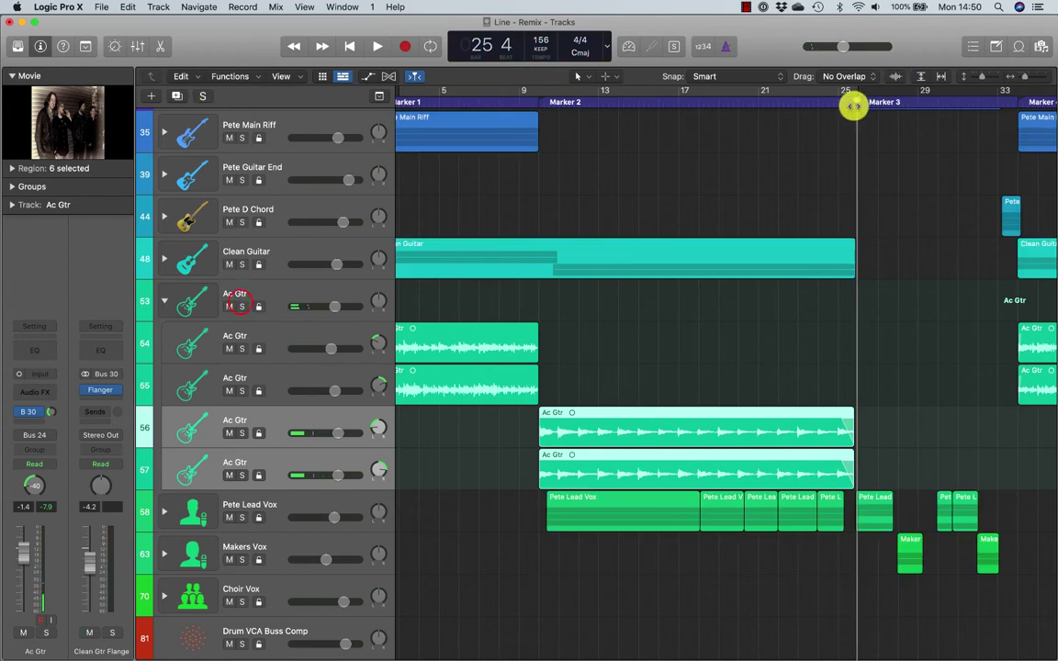
{"action": "left_click", "coordinate": [814, 101]}
{"action": "key", "text": "space"}
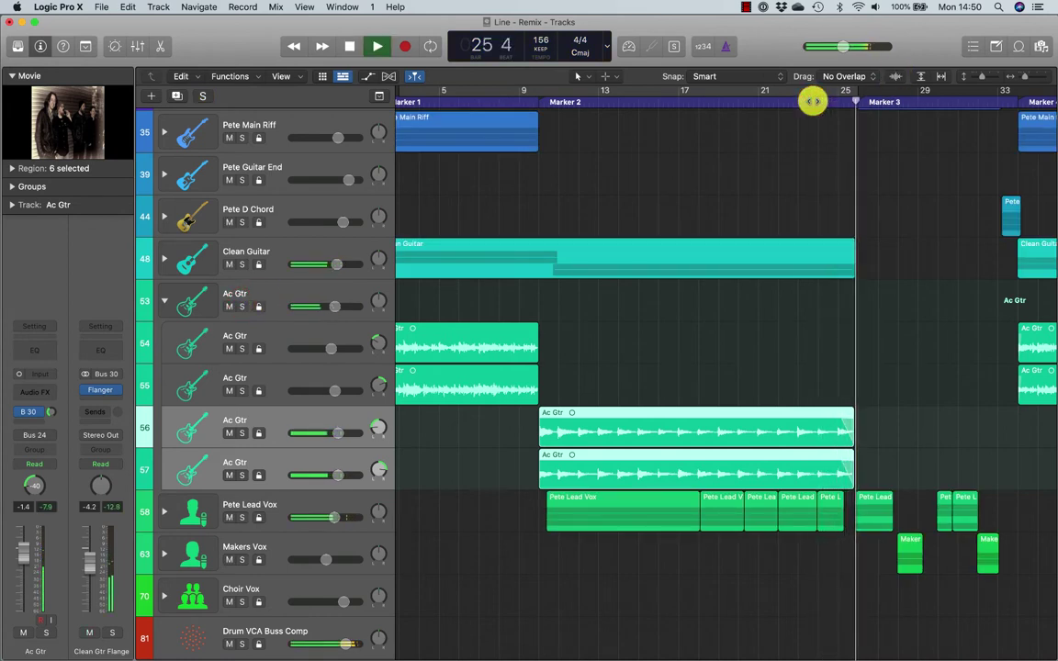
{"action": "key", "text": "space"}
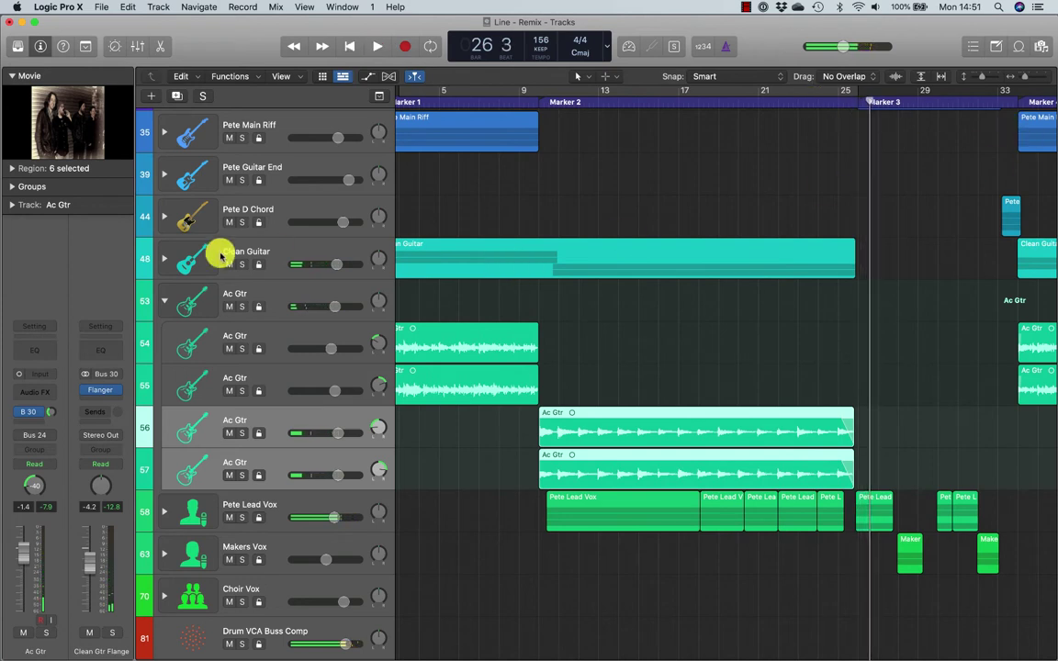
Step: Collapse the Ac Gtr stack, solo it together with Clean Guitar, and play both through the transition into Marker 3
{"action": "left_click", "coordinate": [165, 300]}
{"action": "left_click", "coordinate": [242, 264]}
{"action": "left_click", "coordinate": [242, 306]}
{"action": "left_click", "coordinate": [807, 104]}
{"action": "key", "text": "space"}
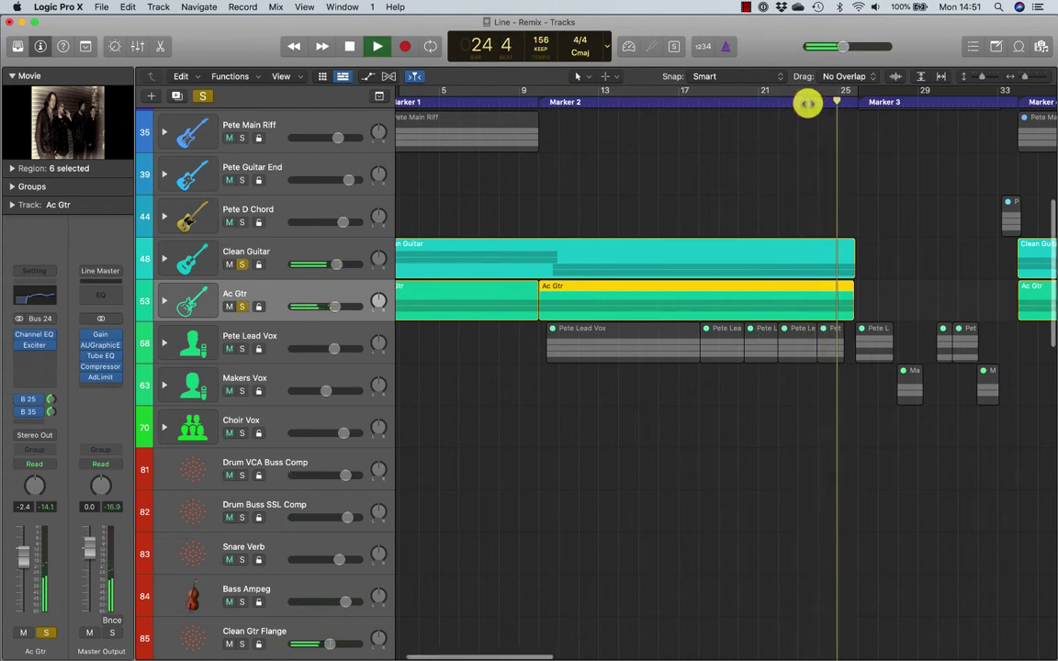
{"action": "key", "text": "space"}
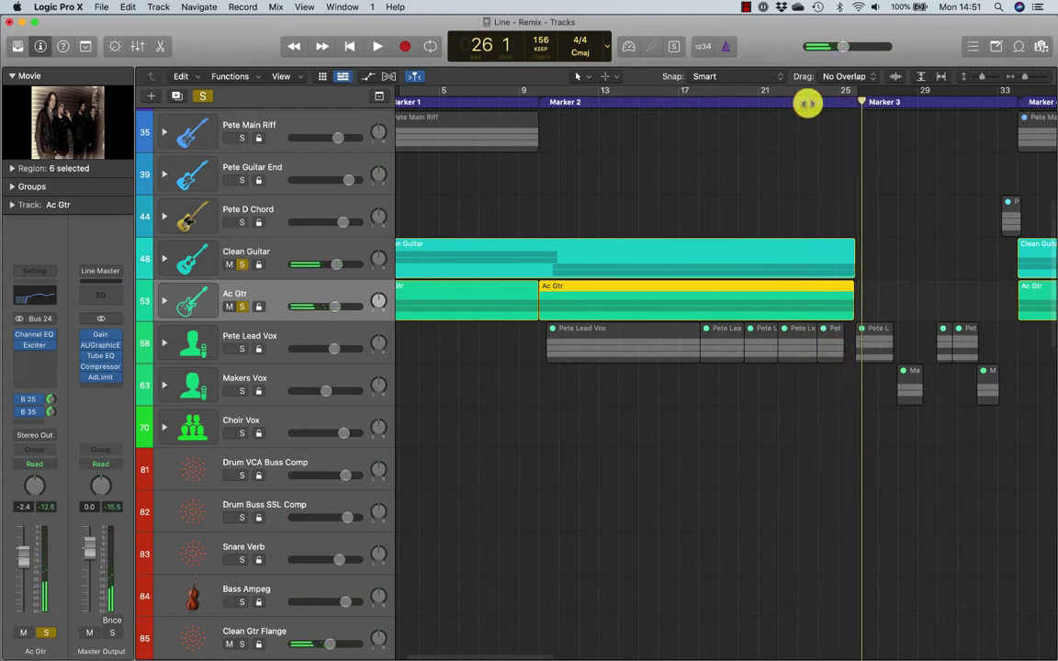
Step: Select the Ac Gtr stack and toggle its subtracks' visibility to review them, leaving the stack expanded
{"action": "left_click", "coordinate": [164, 301]}
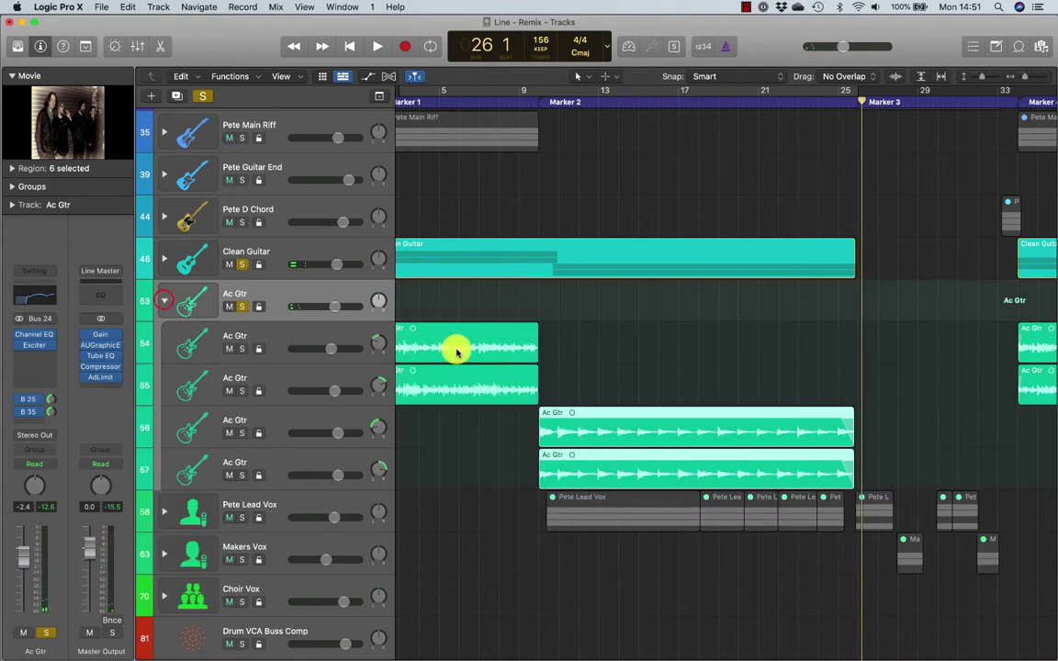
{"action": "scroll", "coordinate": [467, 347], "scroll_direction": "left", "scroll_amount": 3}
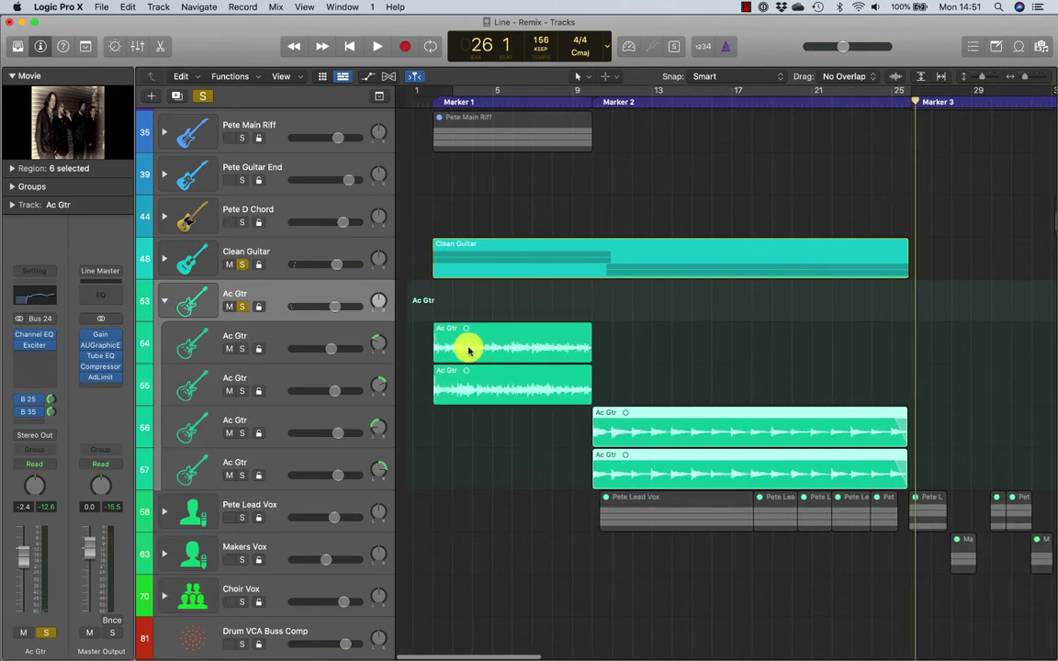
{"action": "left_click", "coordinate": [260, 295]}
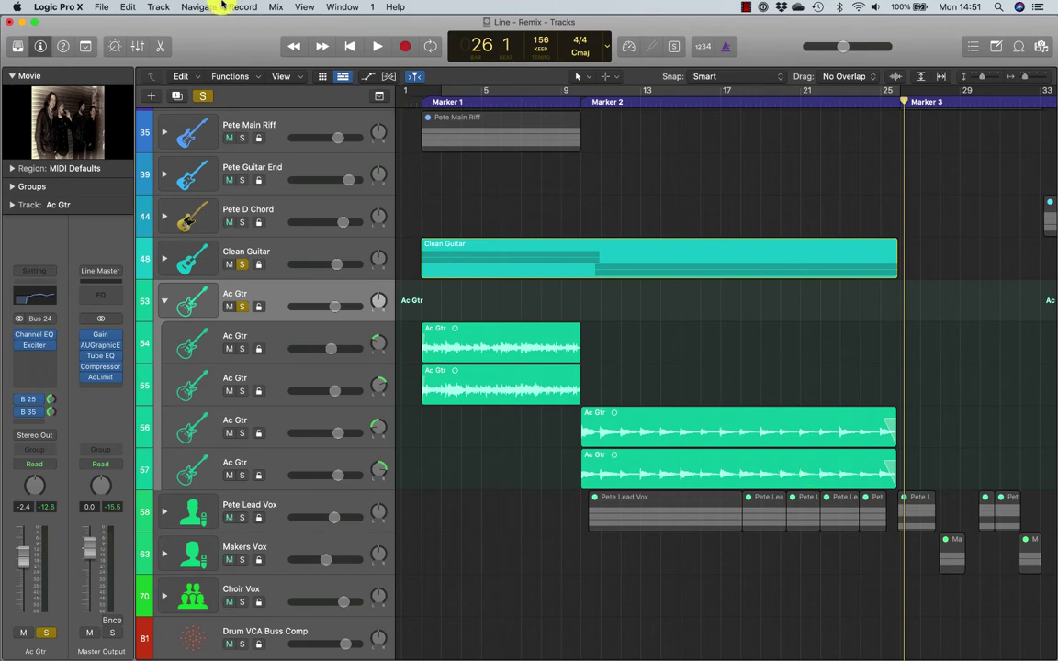
{"action": "left_click", "coordinate": [158, 7]}
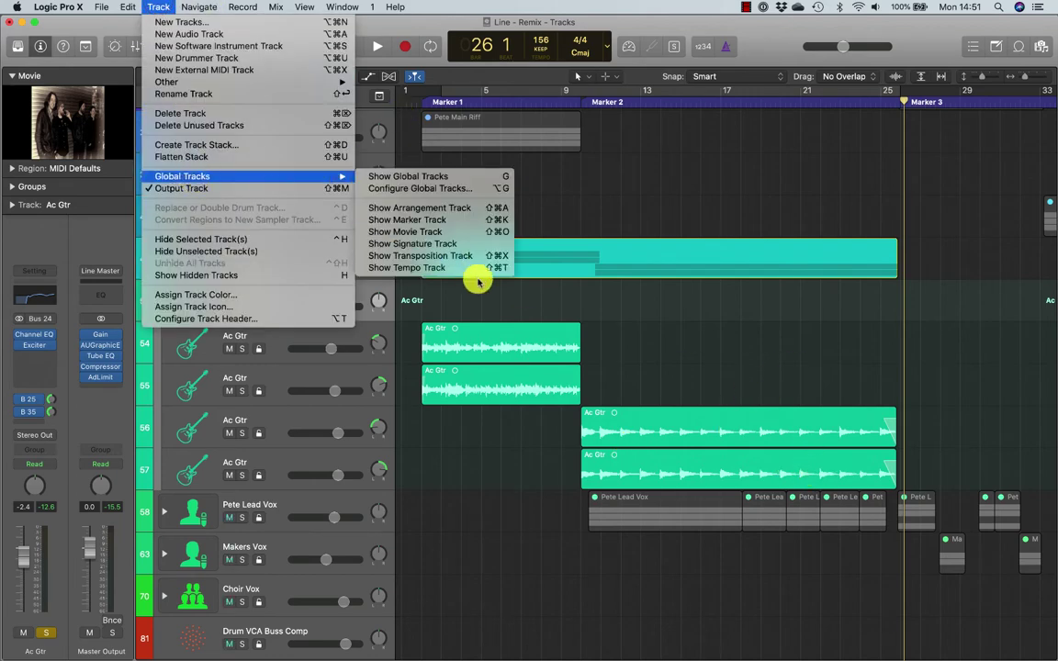
{"action": "left_click", "coordinate": [561, 285]}
{"action": "left_click", "coordinate": [164, 299]}
{"action": "left_click", "coordinate": [165, 298]}
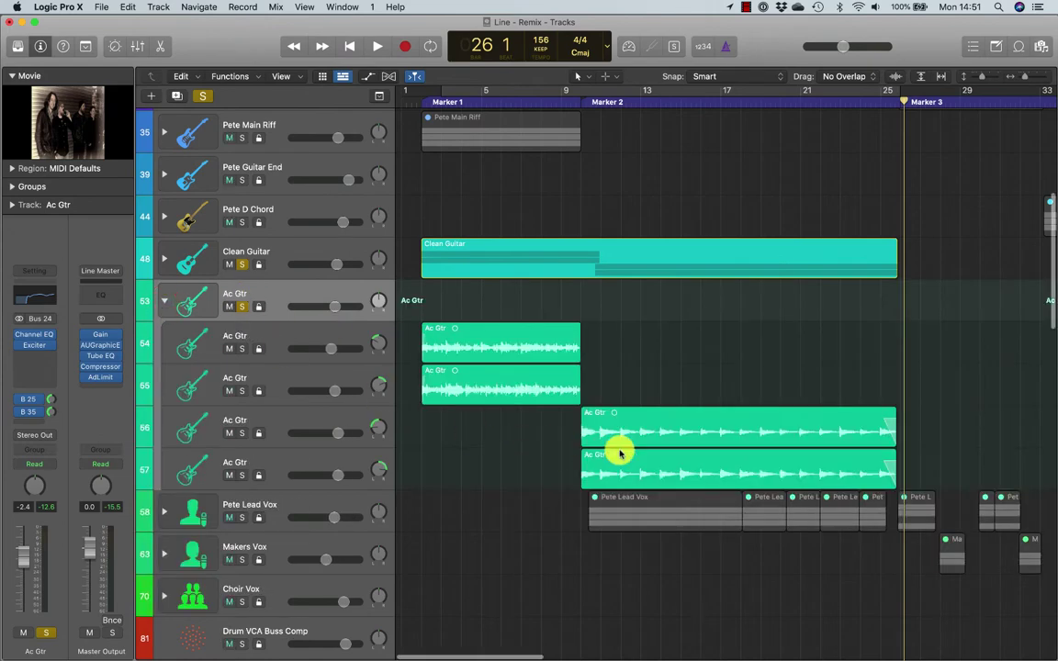
Step: Enlarge the track heights, inspect the destination strip of the Ac Gtr stack's Bus 25 send, and return to the first tracks
{"action": "key", "text": "super+Down"}
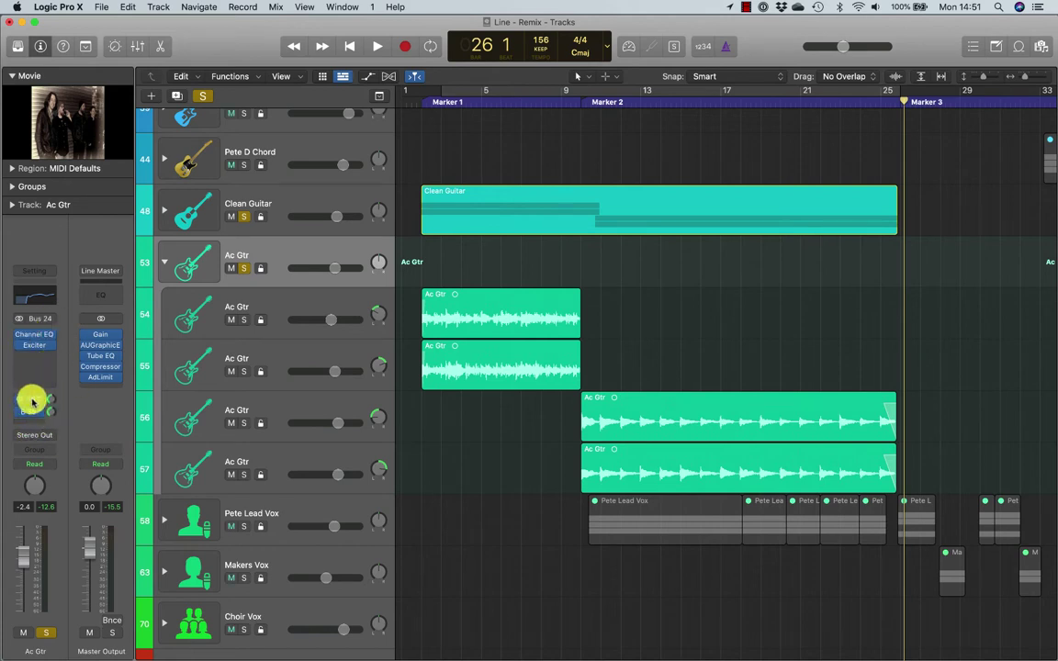
{"action": "left_click", "coordinate": [48, 402]}
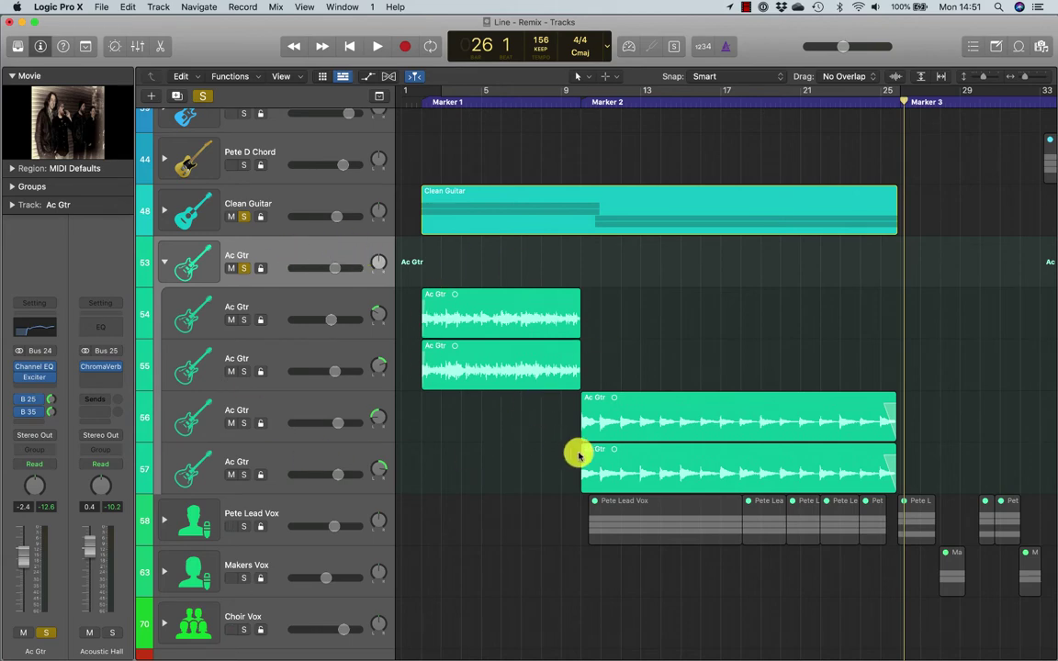
{"action": "scroll", "coordinate": [578, 454], "scroll_direction": "up", "scroll_amount": 15}
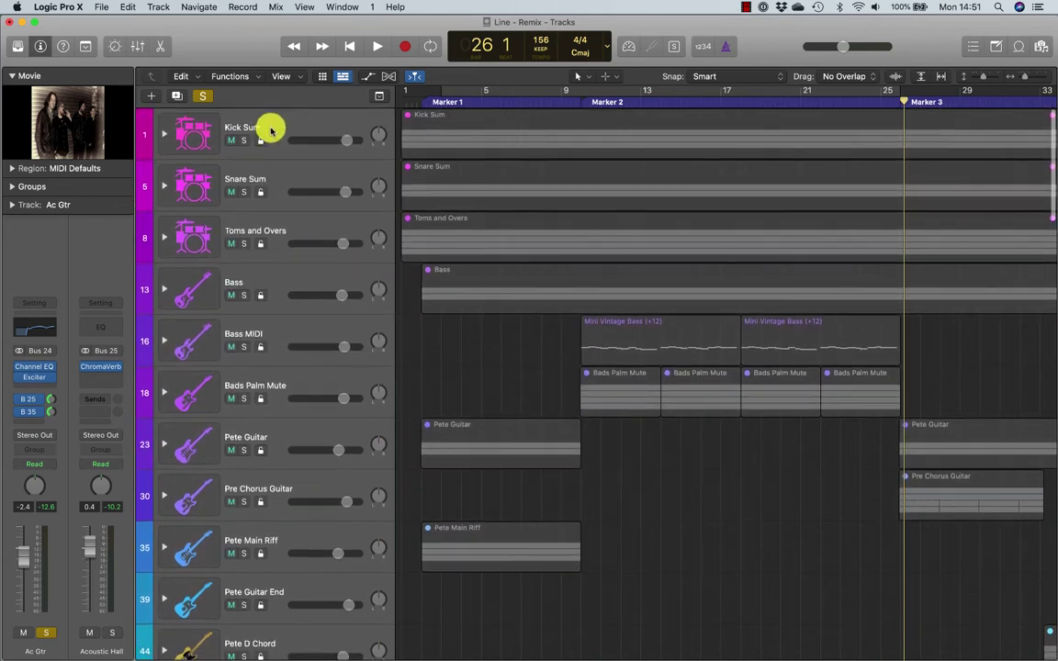
Step: Show the mixer and select the Kick Sum, Snare Sum and Toms and Overs channel strips together
{"action": "left_click", "coordinate": [271, 130]}
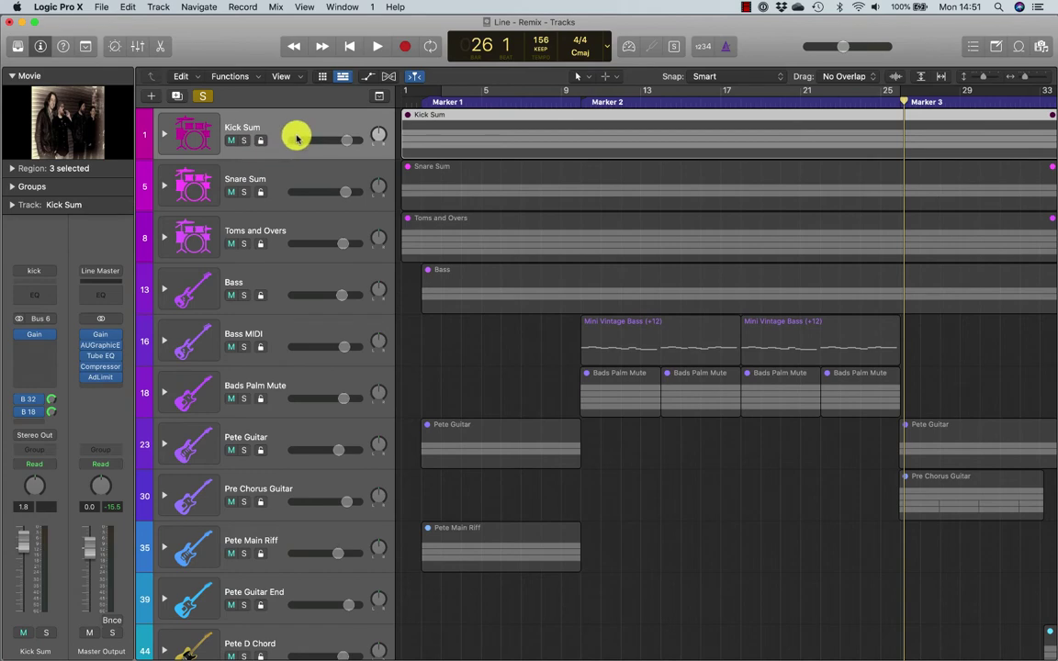
{"action": "key", "text": "x"}
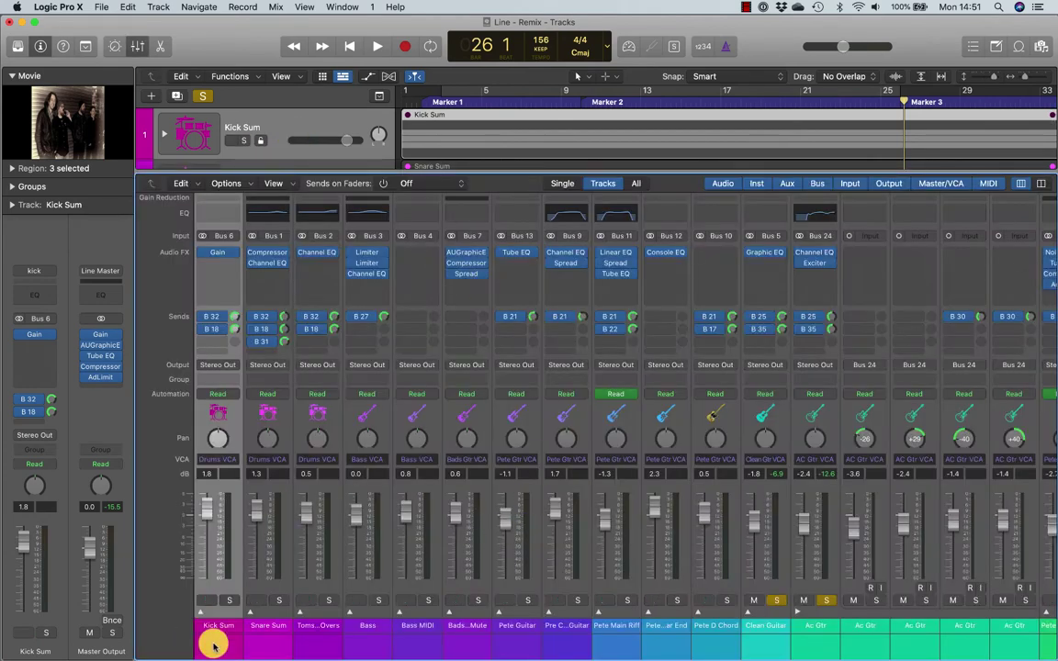
{"action": "left_click", "coordinate": [470, 642], "text": "shift"}
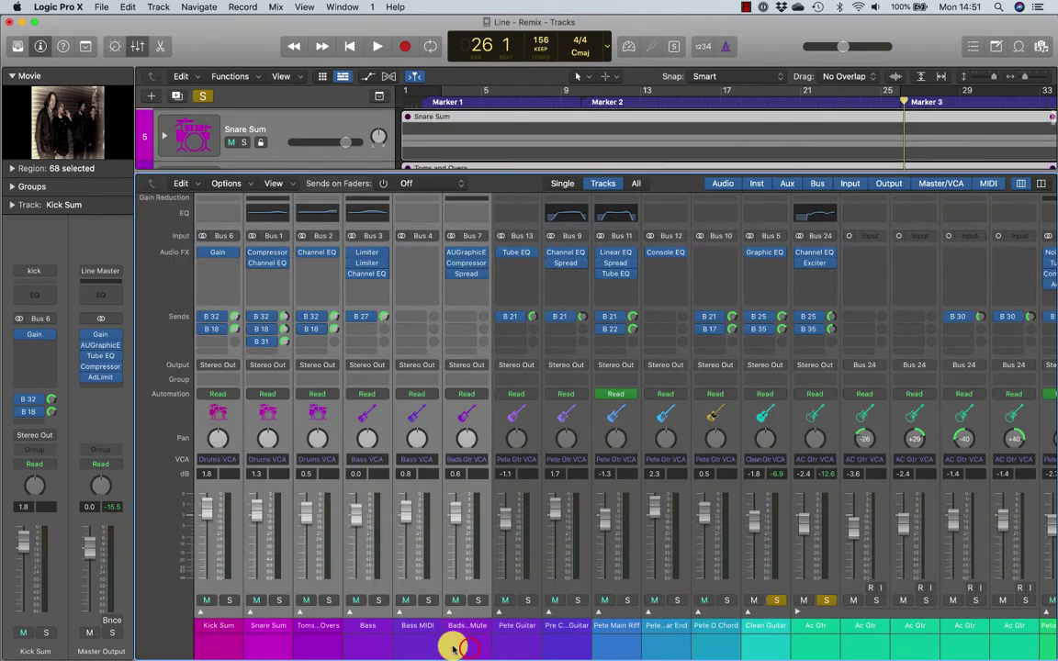
{"action": "left_click", "coordinate": [307, 643]}
{"action": "left_click_drag", "start_coordinate": [215, 647], "coordinate": [307, 634]}
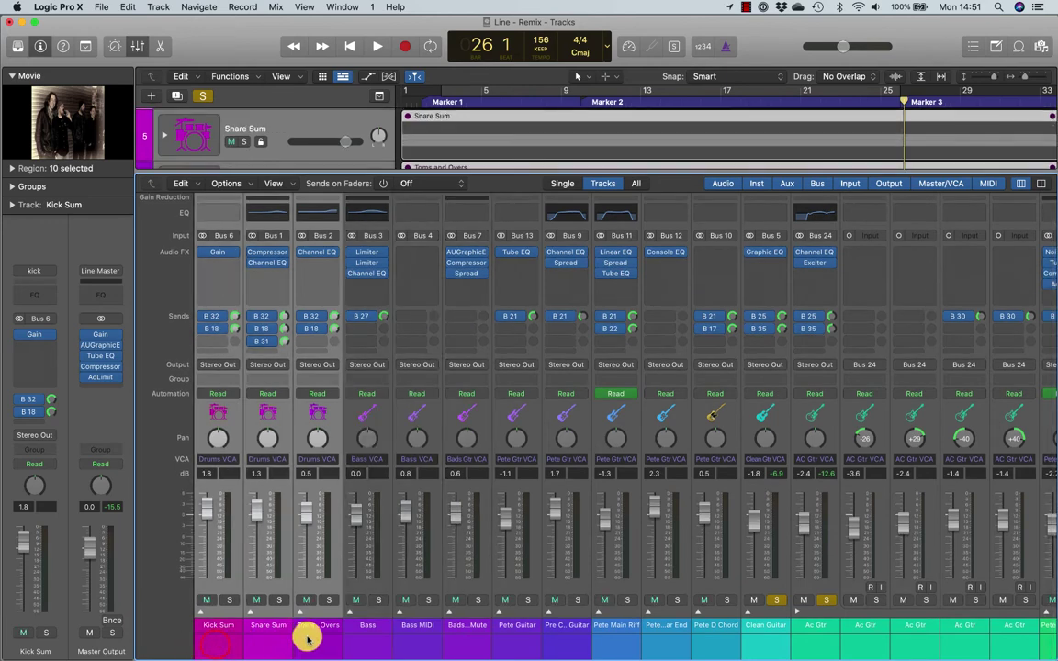
Step: Inspect the destination strip of Kick Sum's Bus 32 send and review the Bus 32 and Bus 18 sends across the drum stacks
{"action": "left_click", "coordinate": [235, 319]}
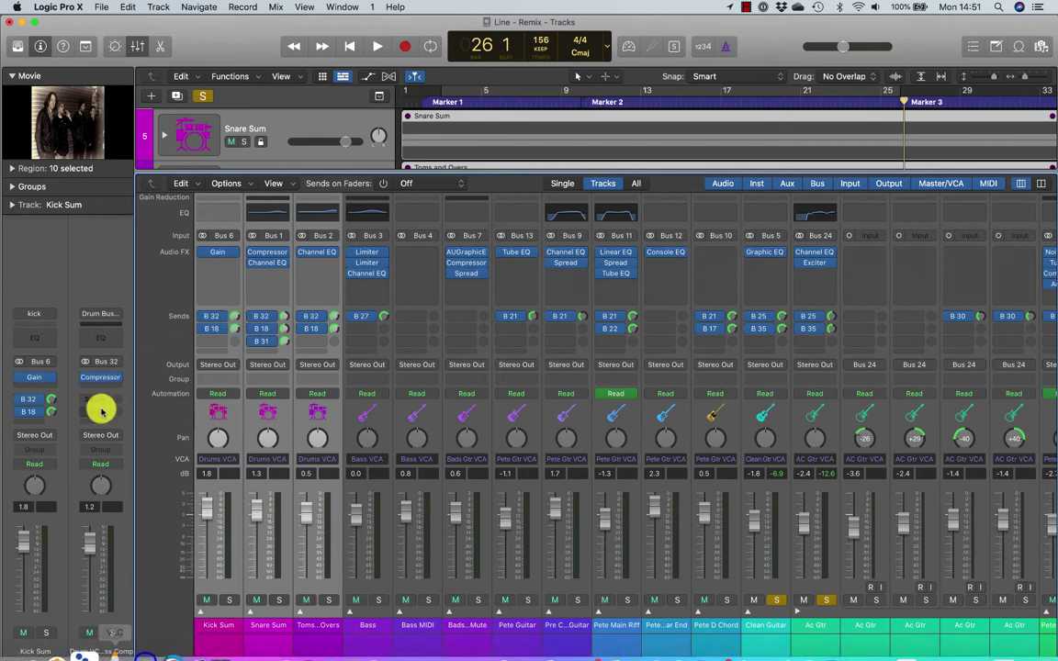
{"action": "left_click_drag", "start_coordinate": [219, 415], "coordinate": [220, 331]}
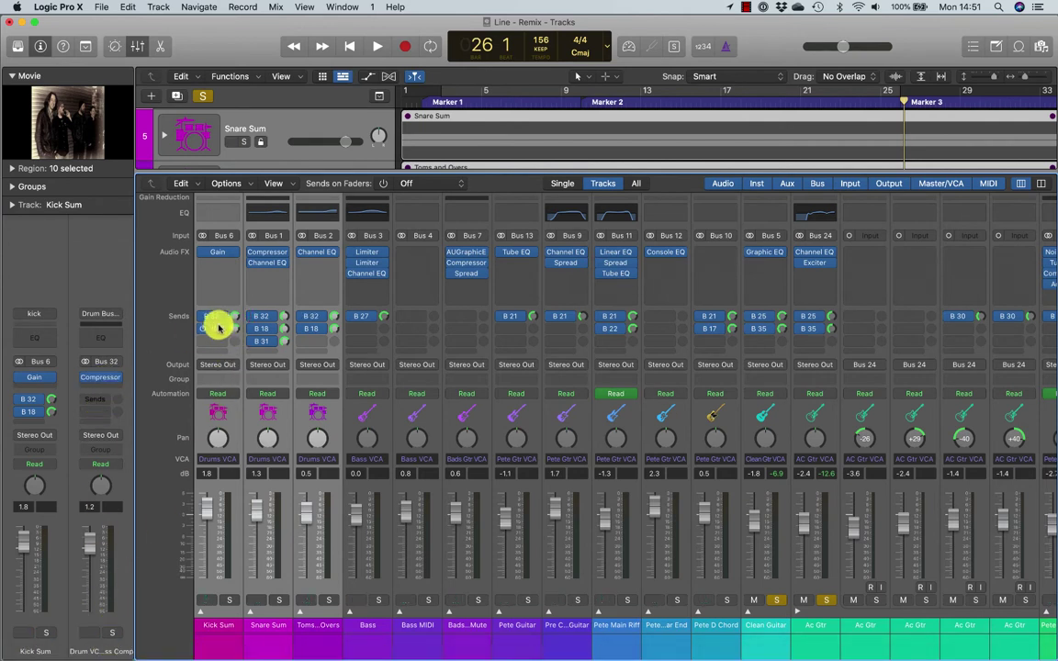
{"action": "left_click", "coordinate": [214, 329]}
{"action": "left_click", "coordinate": [193, 296]}
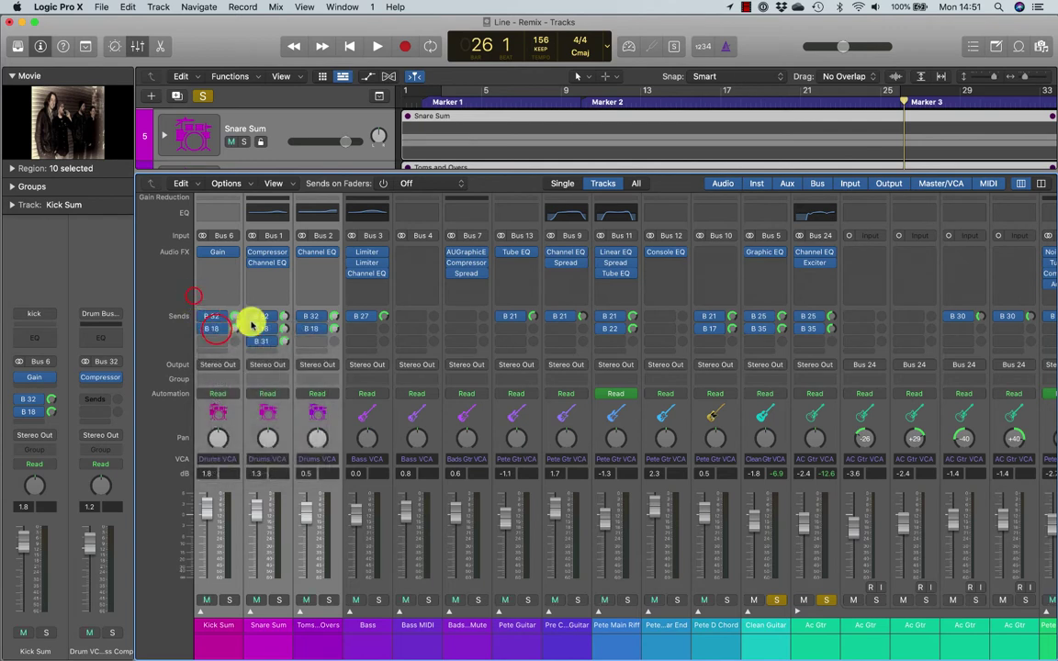
{"action": "left_click_drag", "start_coordinate": [284, 329], "coordinate": [276, 340]}
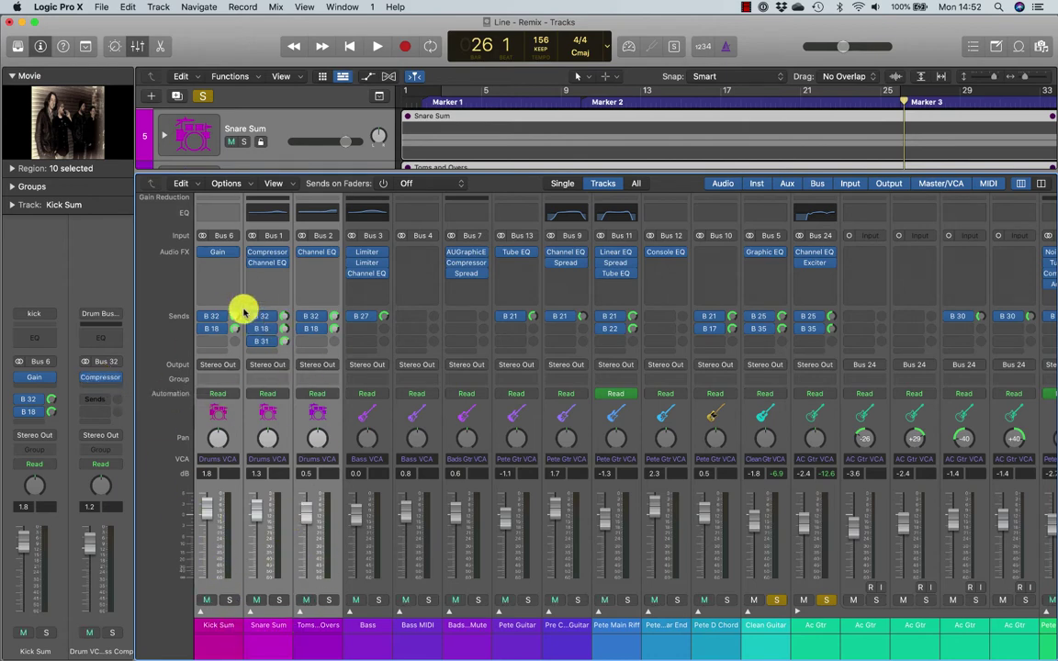
Step: Expand the Kick Sum stack in the mixer, review the Kick Sample, kick Live and kick Sub strips' routing, and collapse the stack
{"action": "left_click", "coordinate": [199, 613]}
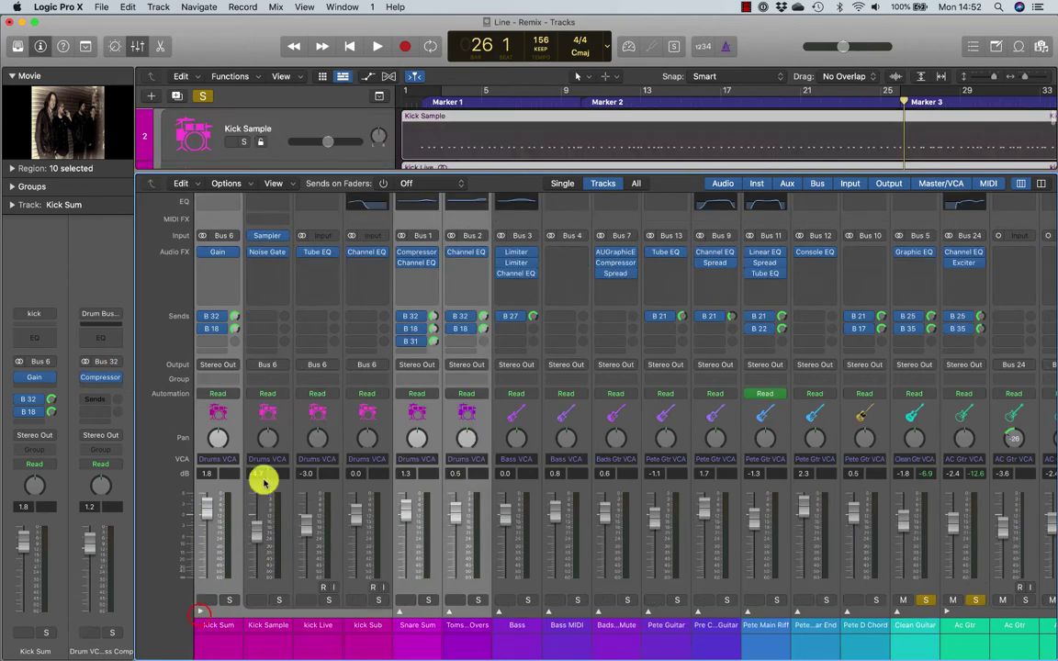
{"action": "left_click", "coordinate": [271, 626]}
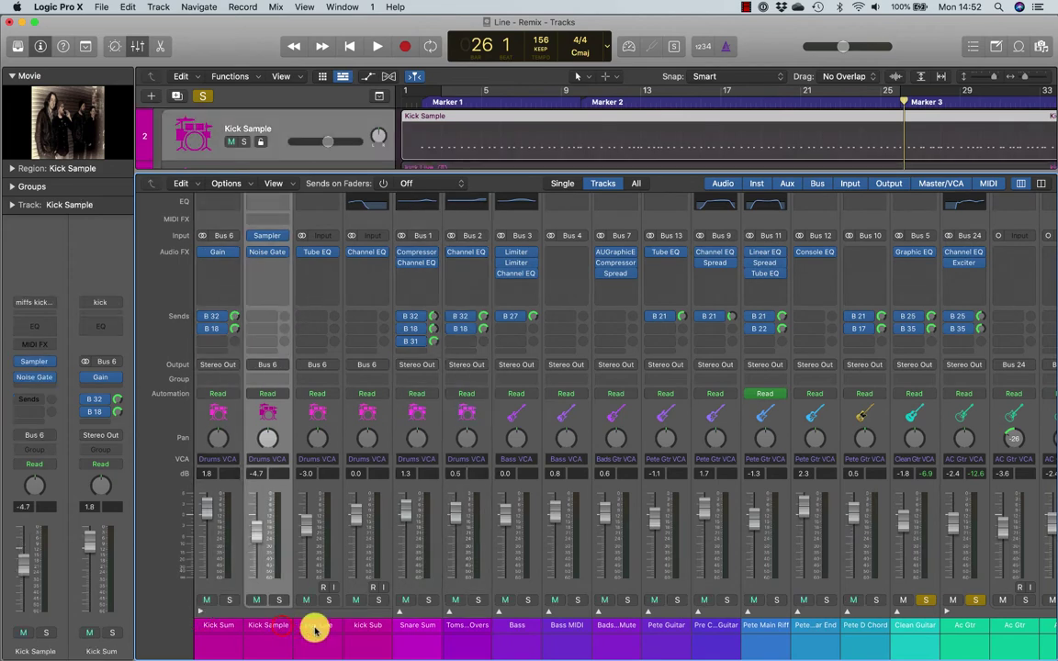
{"action": "left_click", "coordinate": [317, 626]}
{"action": "left_click", "coordinate": [375, 632]}
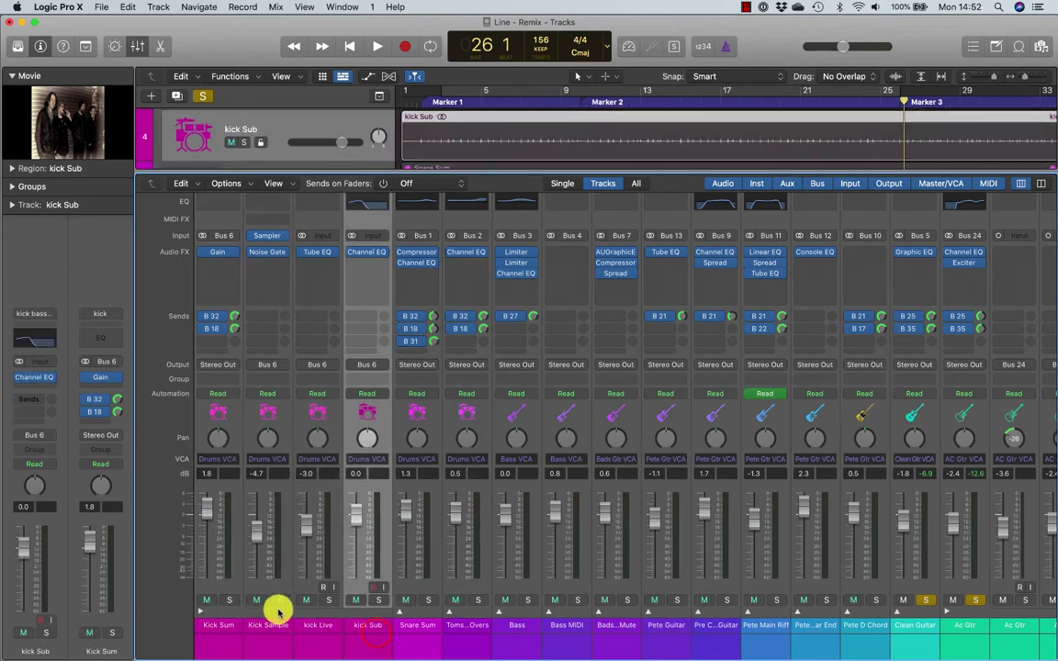
{"action": "left_click", "coordinate": [271, 624]}
{"action": "left_click", "coordinate": [316, 625]}
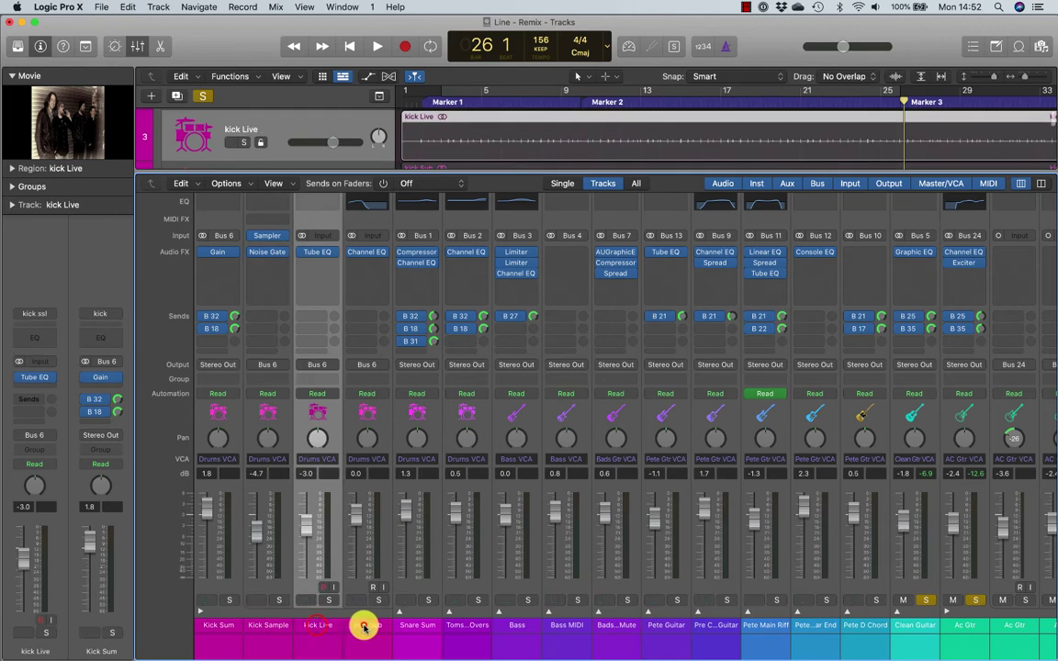
{"action": "left_click", "coordinate": [366, 625]}
{"action": "left_click", "coordinate": [270, 625]}
{"action": "left_click", "coordinate": [201, 610]}
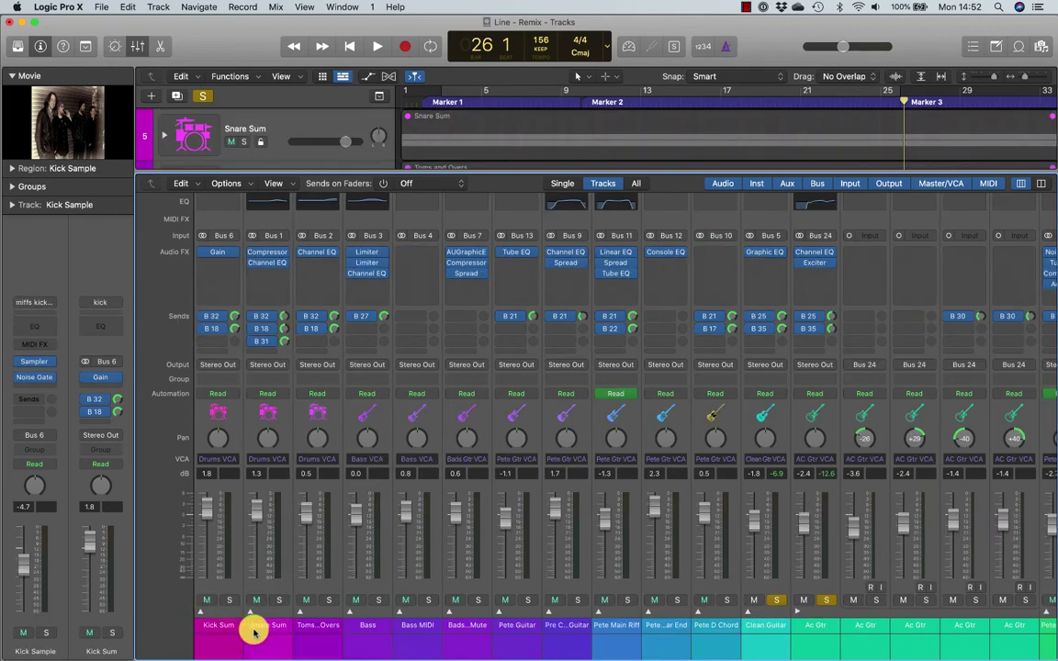
Step: Expand and collapse the Toms and Overs stack in the mixer to review its subtracks, and check Kick Sum's Bus 18 send
{"action": "left_click", "coordinate": [300, 612]}
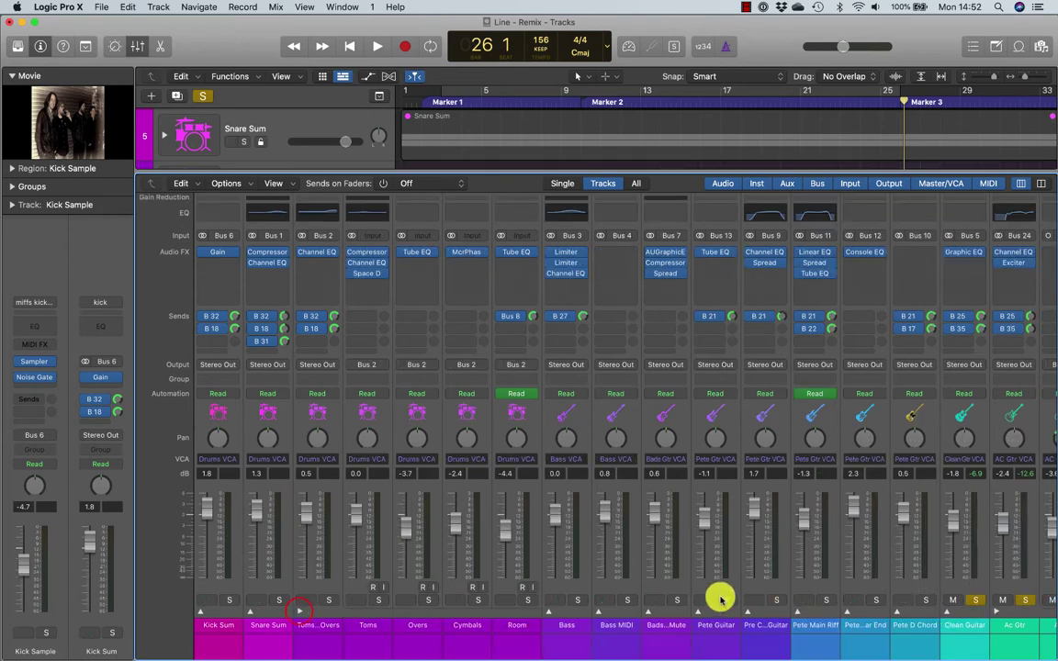
{"action": "left_click", "coordinate": [299, 613]}
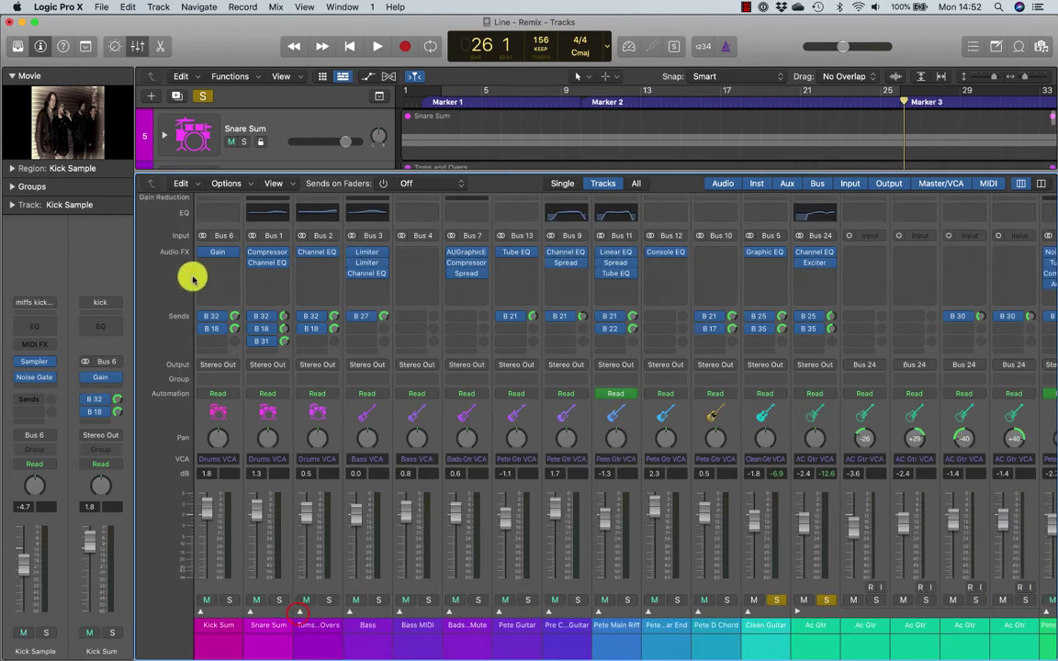
{"action": "left_click_drag", "start_coordinate": [361, 316], "coordinate": [256, 331]}
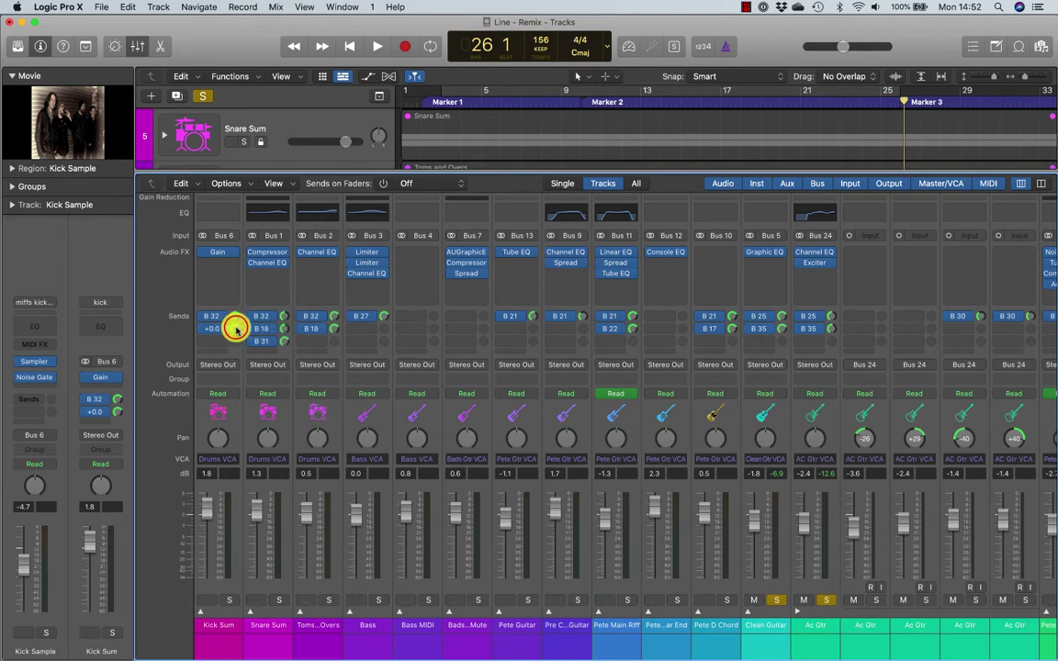
Step: Expand the Snare Sum stack, review the Snare and Snare Dist strips, and inspect Snare Sum's Bus 31 send
{"action": "left_click", "coordinate": [219, 624]}
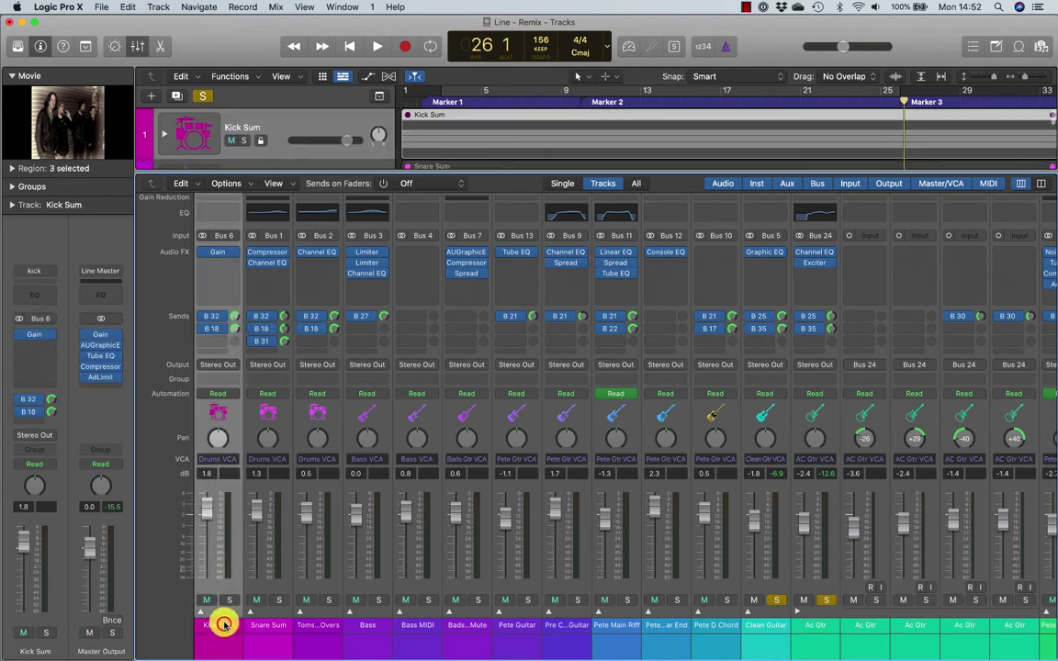
{"action": "left_click", "coordinate": [271, 625]}
{"action": "left_click", "coordinate": [253, 612]}
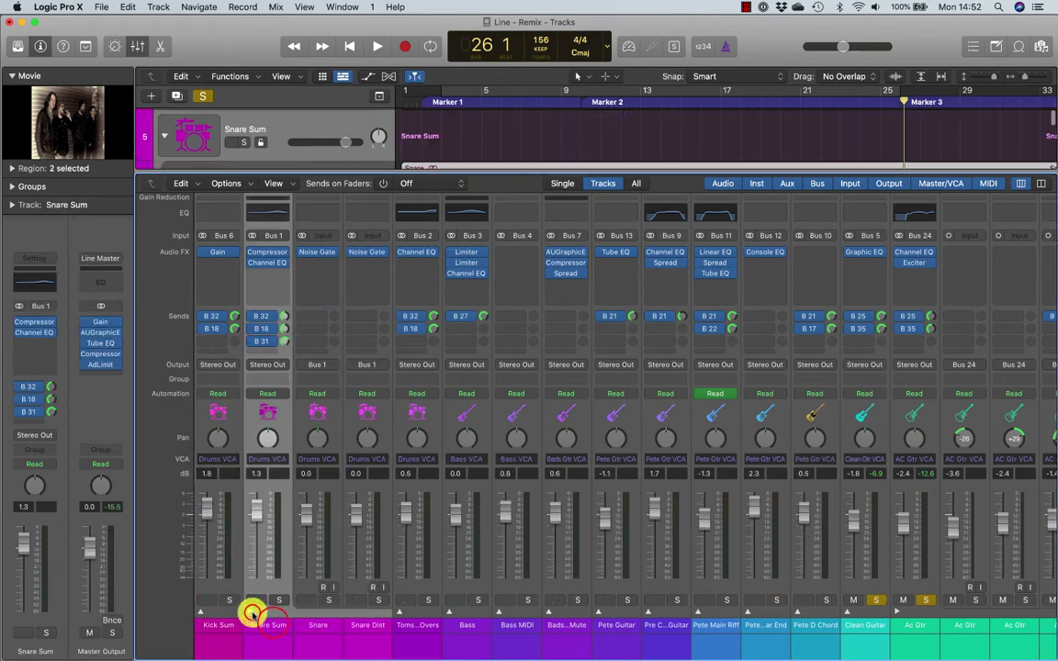
{"action": "left_click", "coordinate": [315, 625]}
{"action": "left_click", "coordinate": [353, 625]}
{"action": "left_click", "coordinate": [317, 624]}
{"action": "left_click", "coordinate": [360, 626]}
{"action": "left_click", "coordinate": [321, 628]}
{"action": "left_click", "coordinate": [277, 628]}
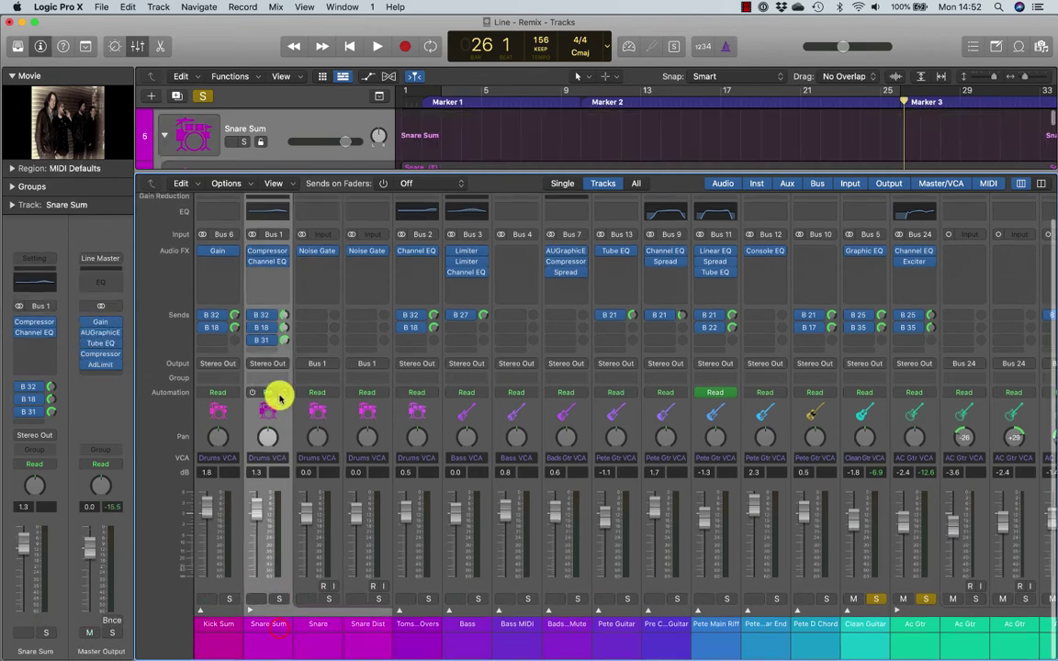
{"action": "left_click", "coordinate": [283, 341]}
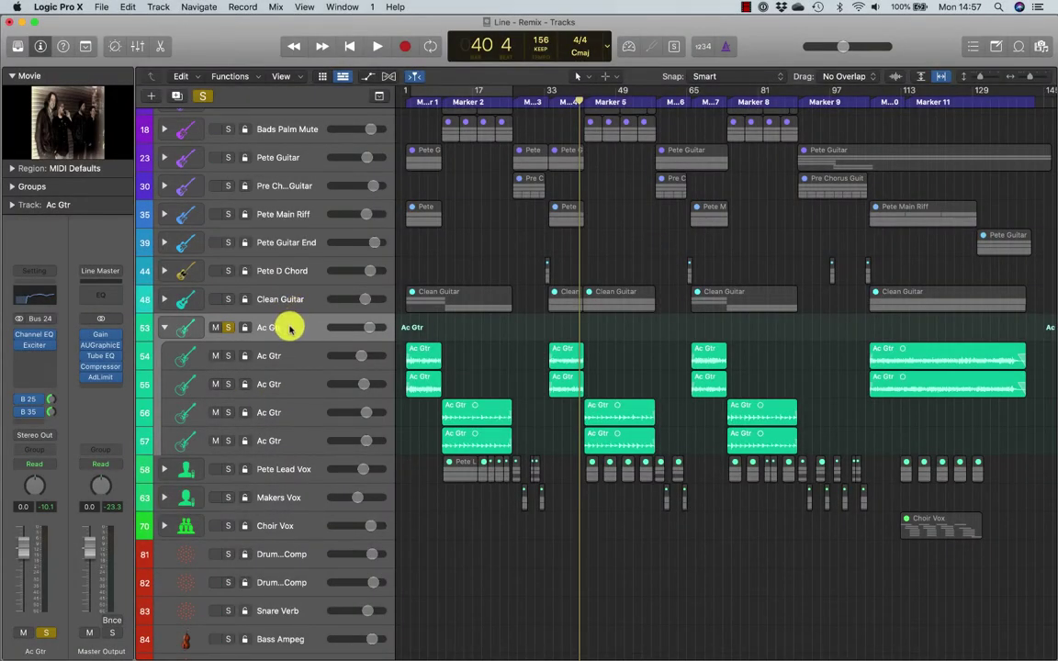
Step: Toggle the Ac Gtr stack's solo off and on, and inspect its Bus 25 and Bus 35 sends, including the Clean Guitars bus's Multipressor settings
{"action": "left_click", "coordinate": [228, 328]}
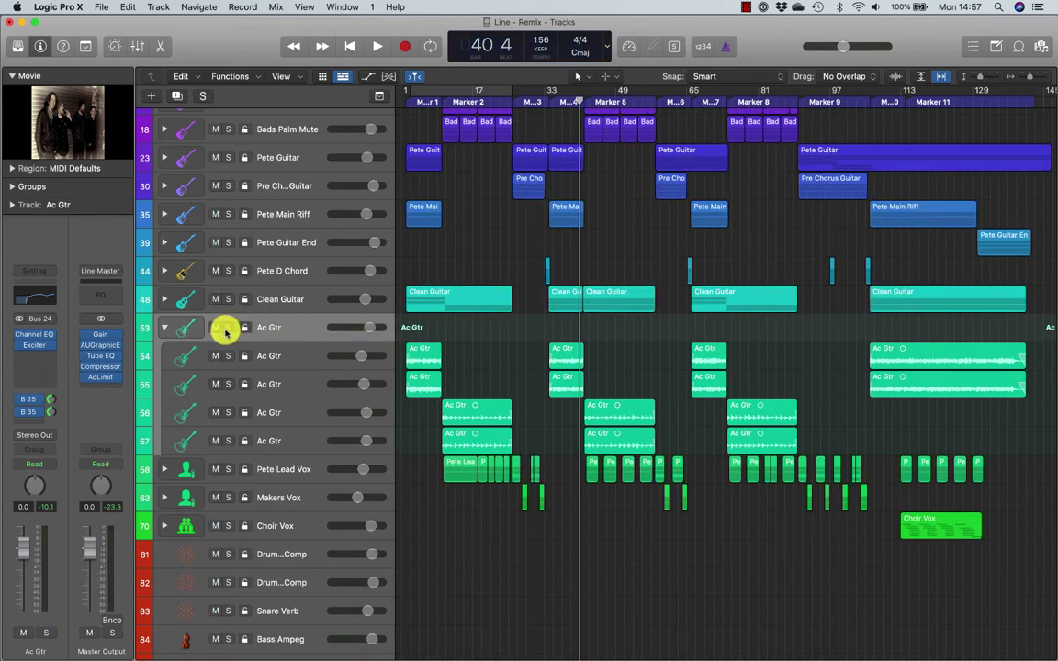
{"action": "left_click", "coordinate": [229, 328]}
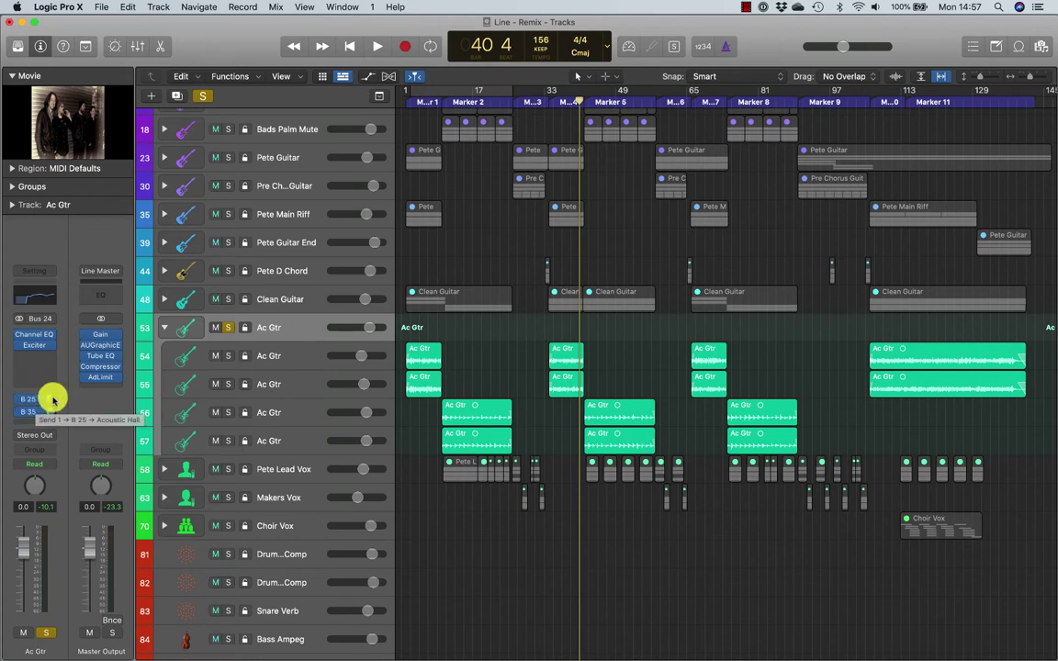
{"action": "left_click", "coordinate": [46, 400]}
{"action": "left_click", "coordinate": [50, 413]}
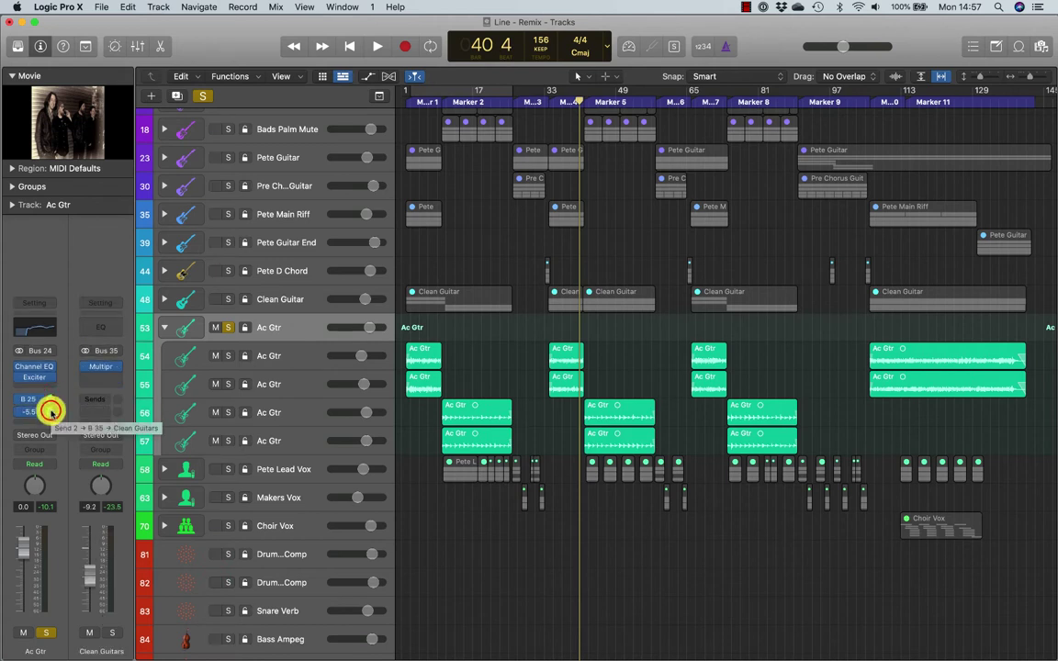
{"action": "left_click", "coordinate": [101, 366]}
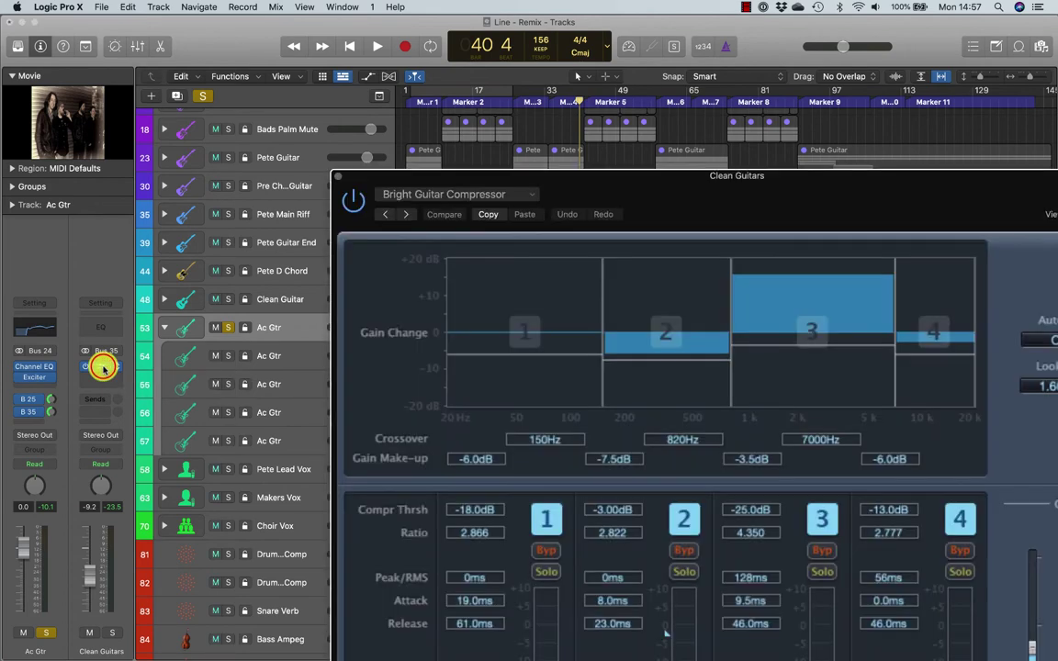
{"action": "left_click", "coordinate": [340, 180]}
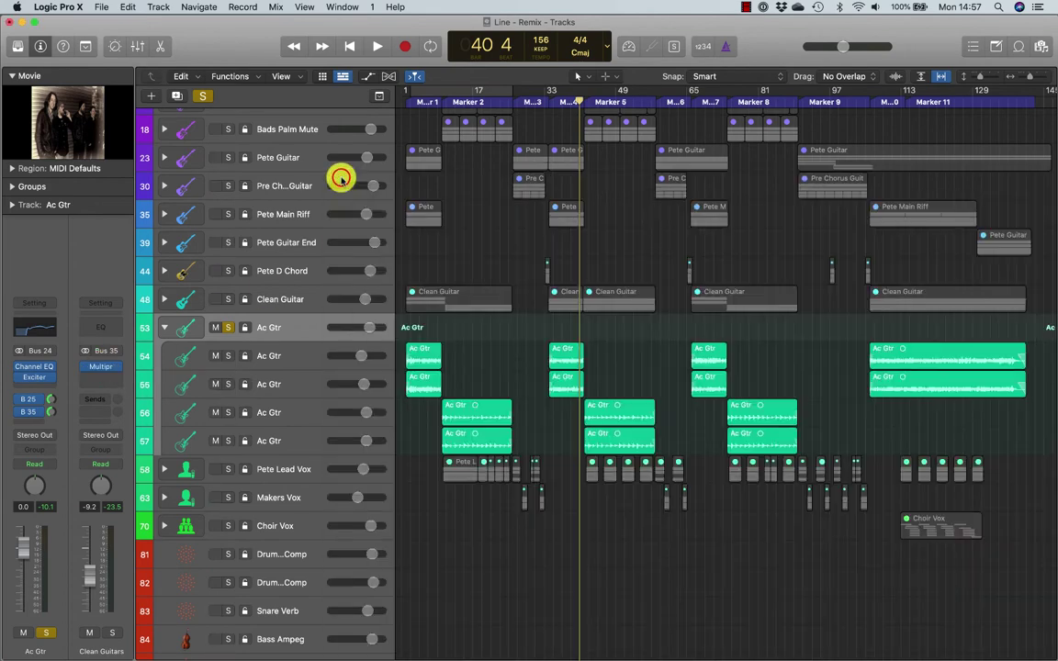
Step: Compare the Clean Guitar and Ac Gtr stacks' channel strips, including the destination of Clean Guitar's Bus 25 send
{"action": "left_click", "coordinate": [295, 326]}
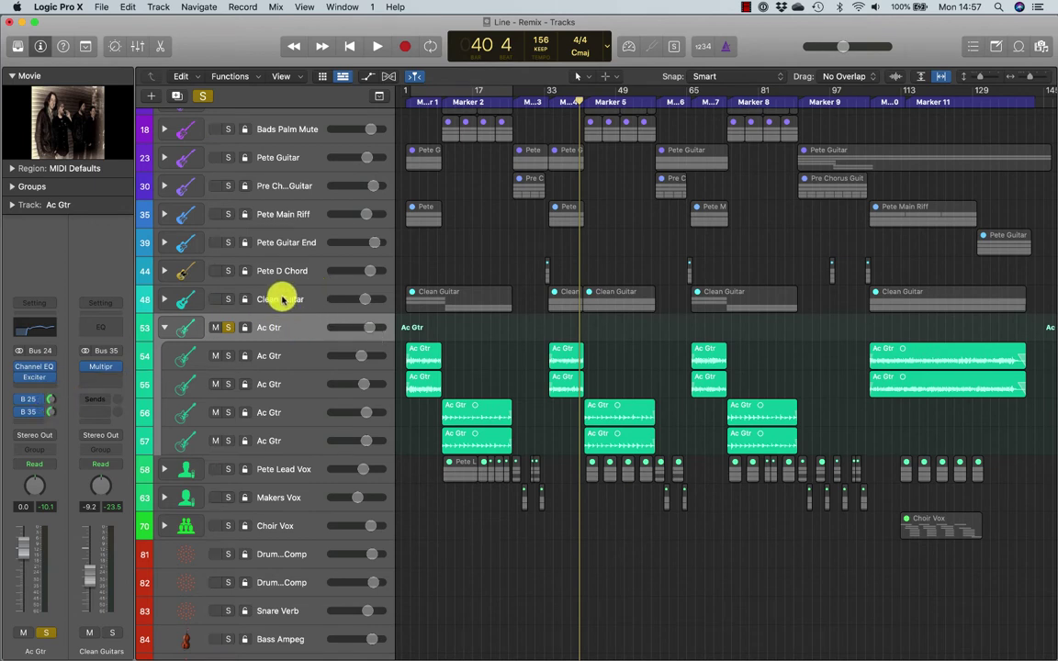
{"action": "left_click", "coordinate": [282, 300]}
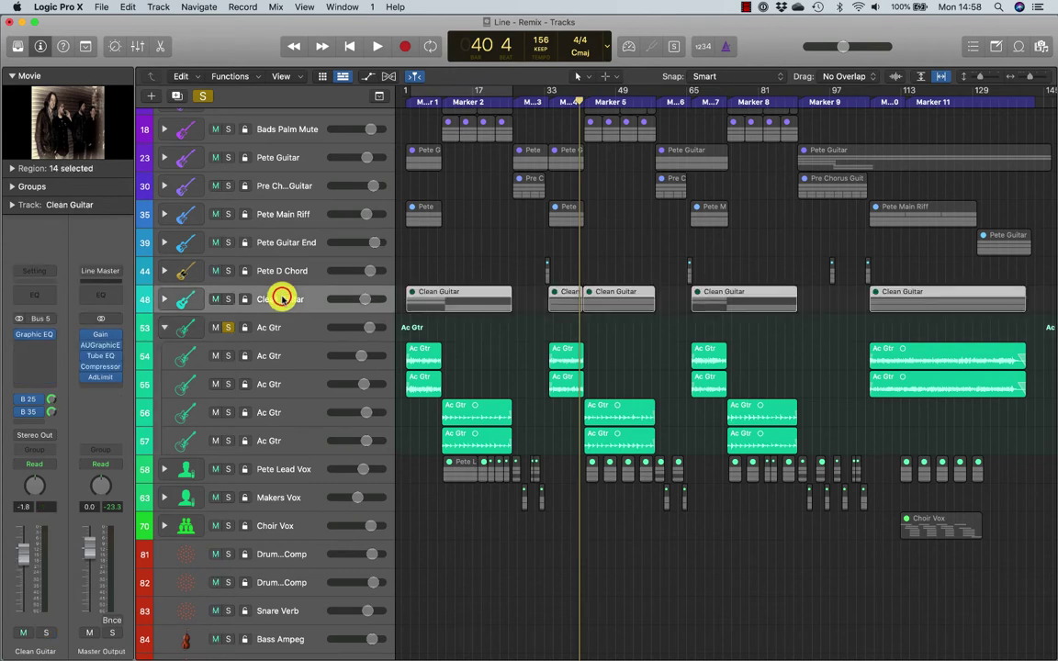
{"action": "left_click", "coordinate": [54, 400]}
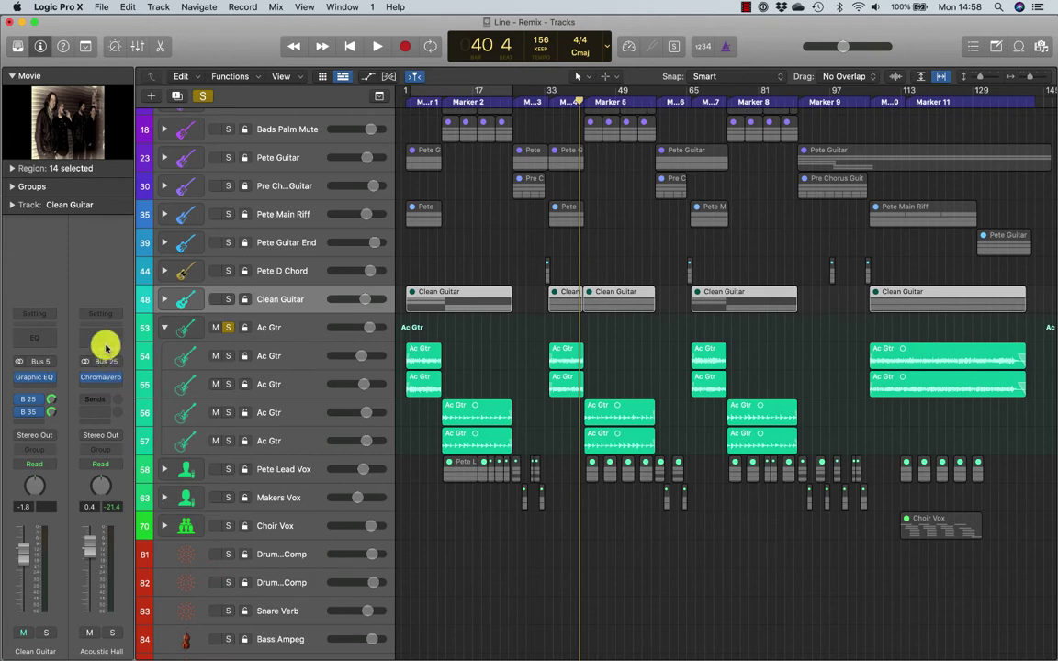
{"action": "left_click", "coordinate": [284, 329]}
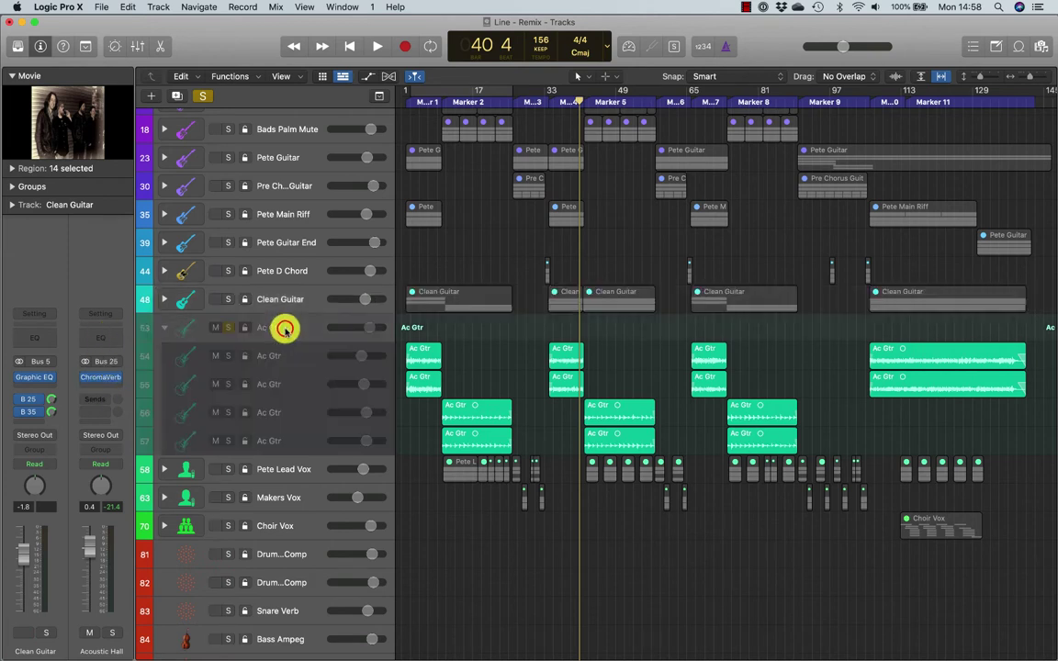
{"action": "left_click", "coordinate": [272, 296]}
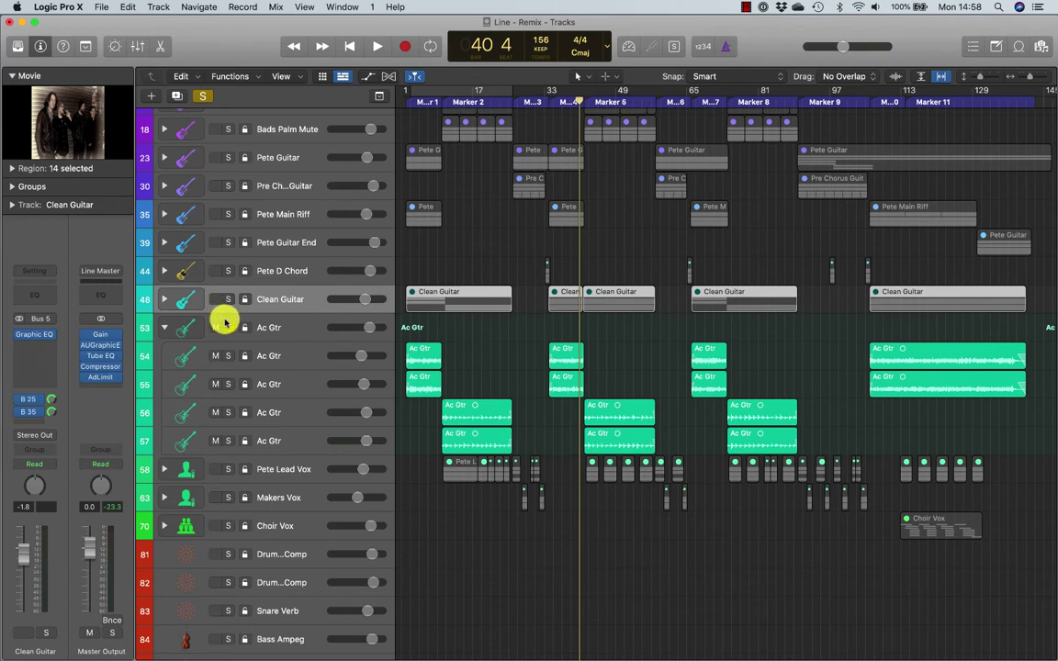
{"action": "left_click", "coordinate": [273, 328]}
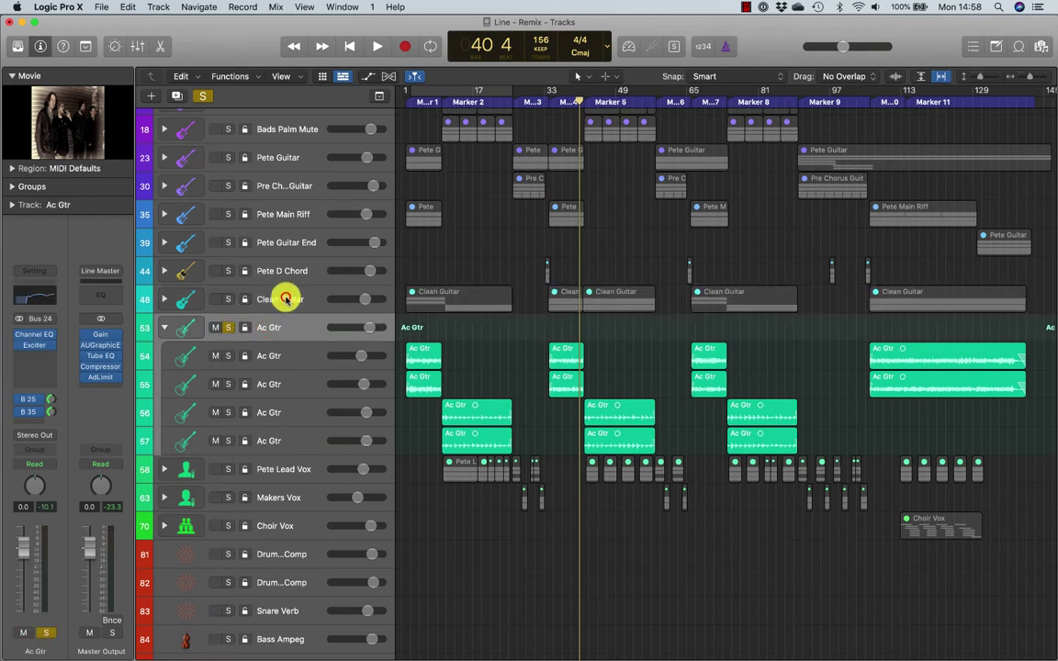
{"action": "left_click", "coordinate": [284, 299]}
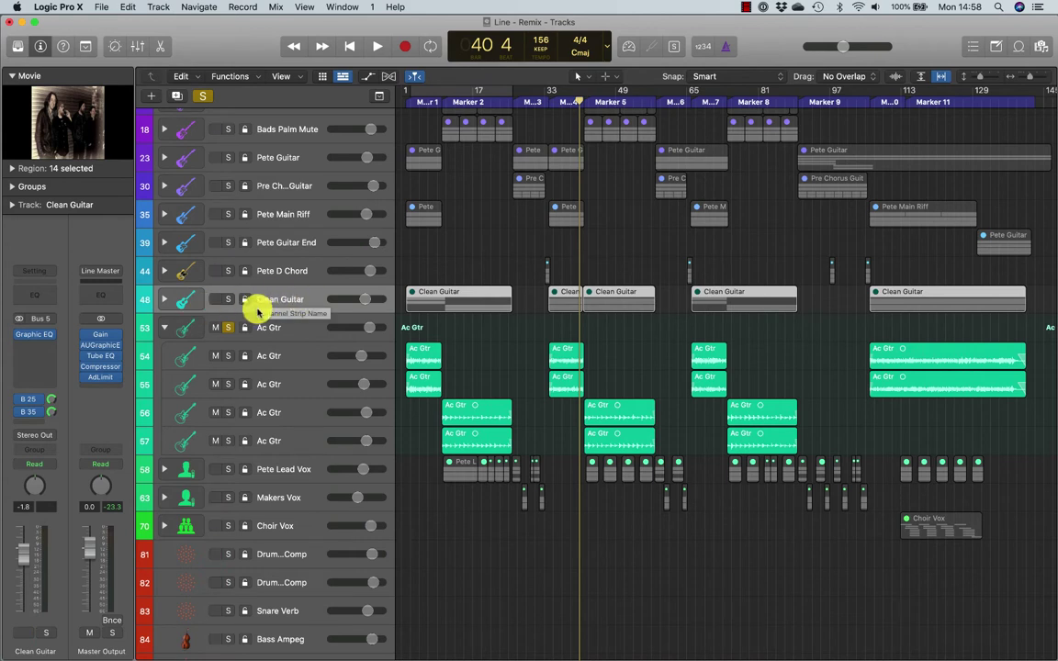
{"action": "left_click", "coordinate": [275, 327]}
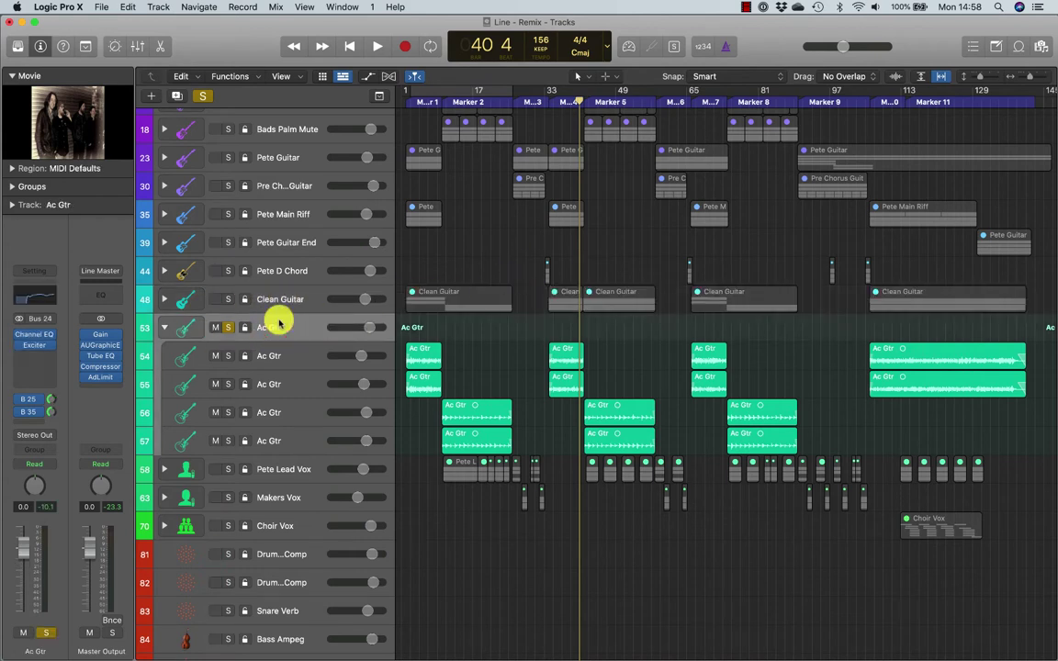
Step: Set the cycle range to span the whole song, from bar 1 to bar 146
{"action": "key", "text": "space"}
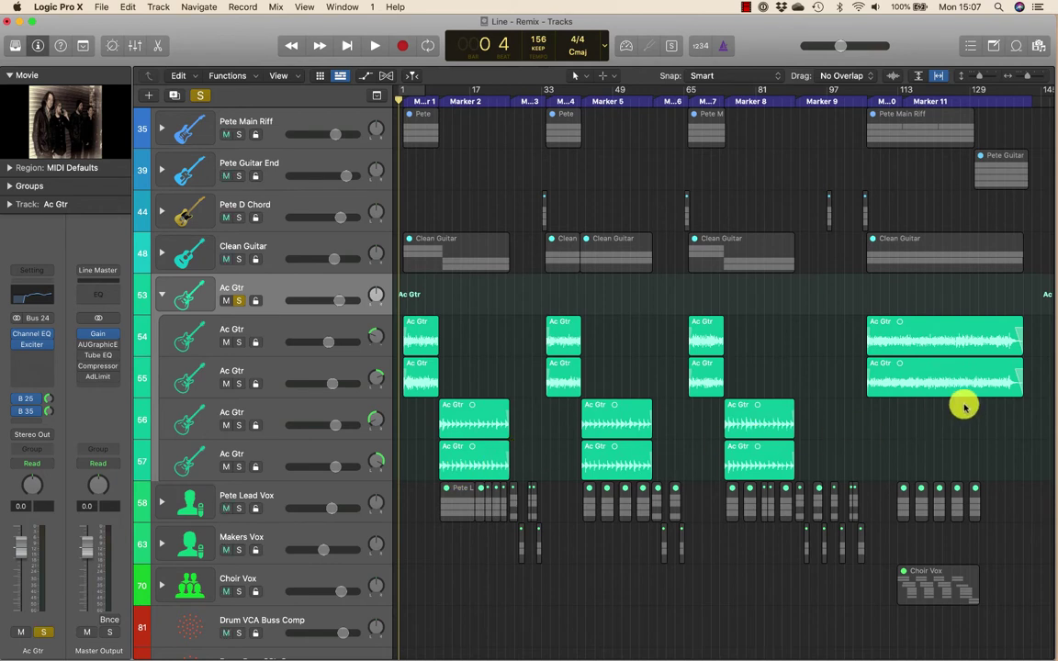
{"action": "left_click", "coordinate": [416, 93]}
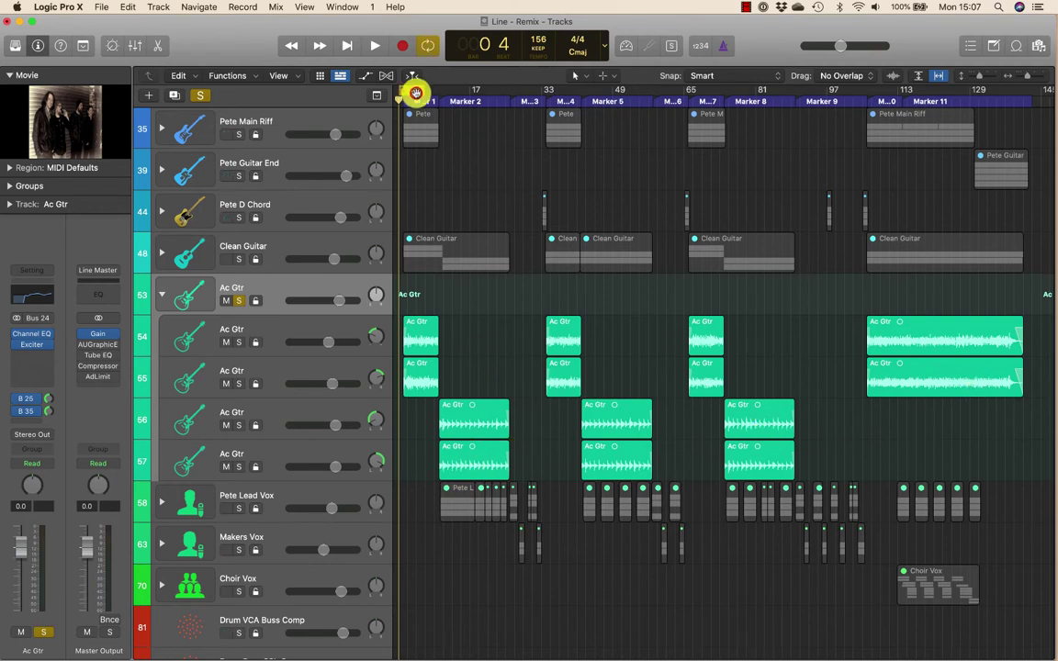
{"action": "left_click_drag", "start_coordinate": [416, 93], "coordinate": [1033, 104]}
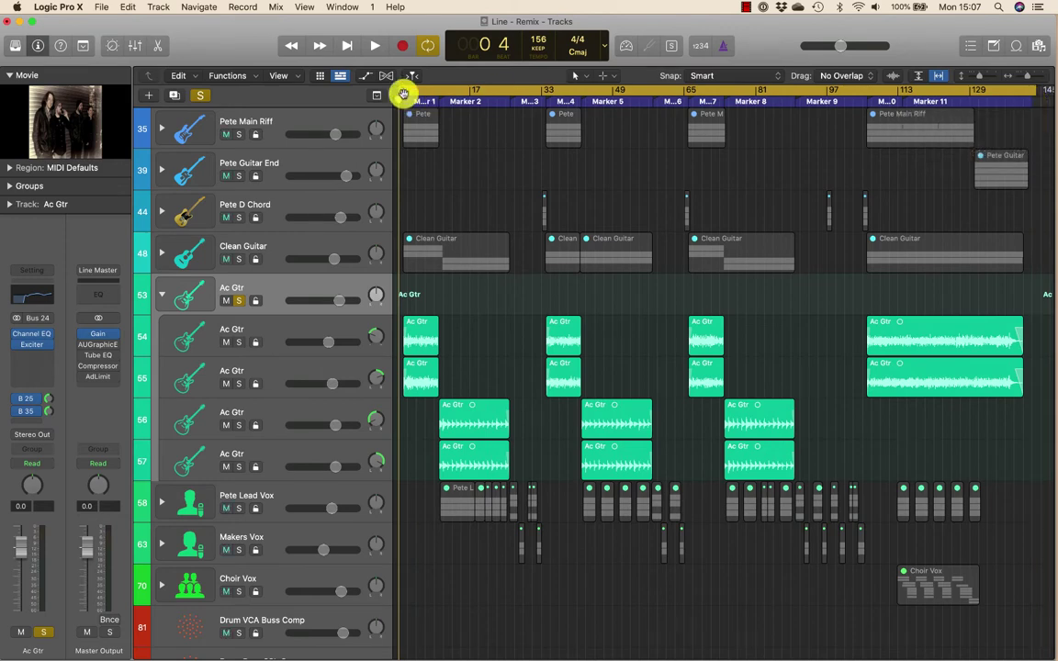
{"action": "key", "text": "super+Right"}
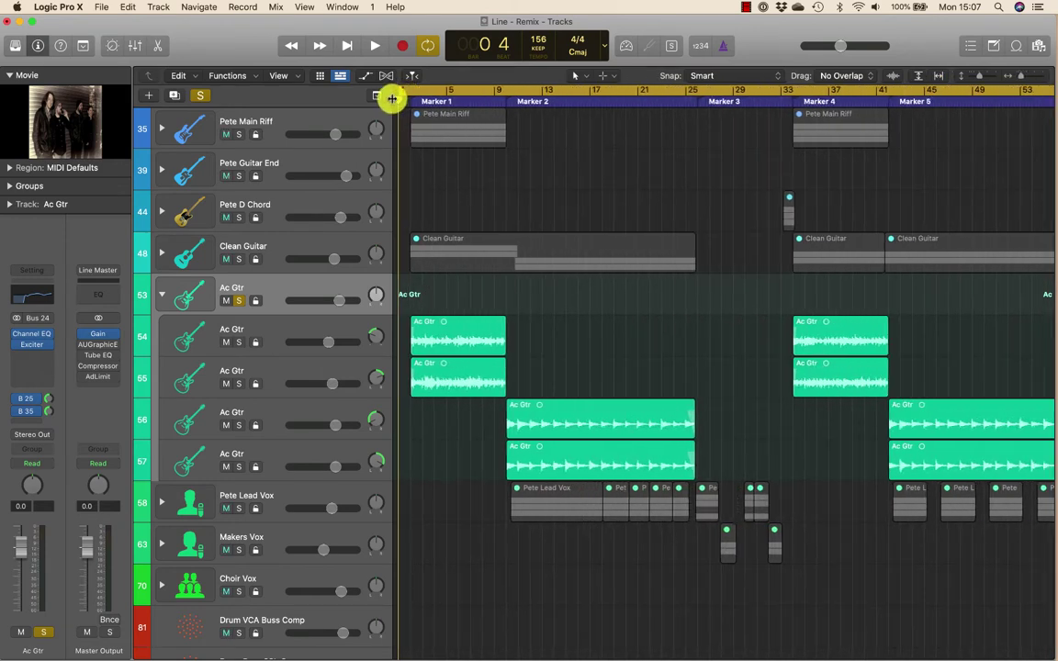
{"action": "key", "text": "space"}
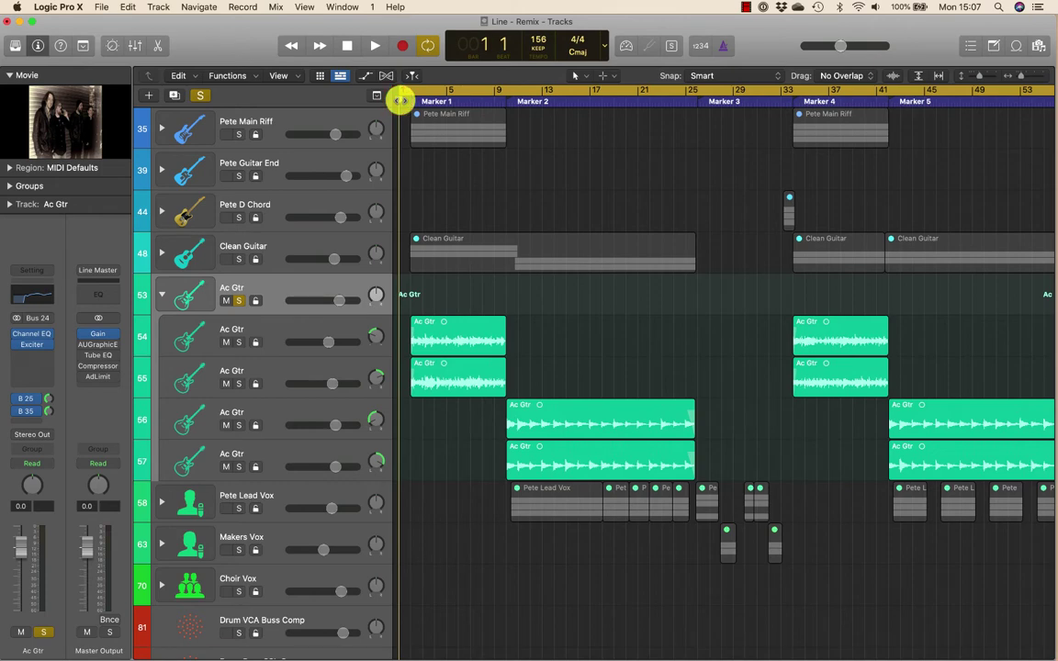
{"action": "key", "text": "super+Left"}
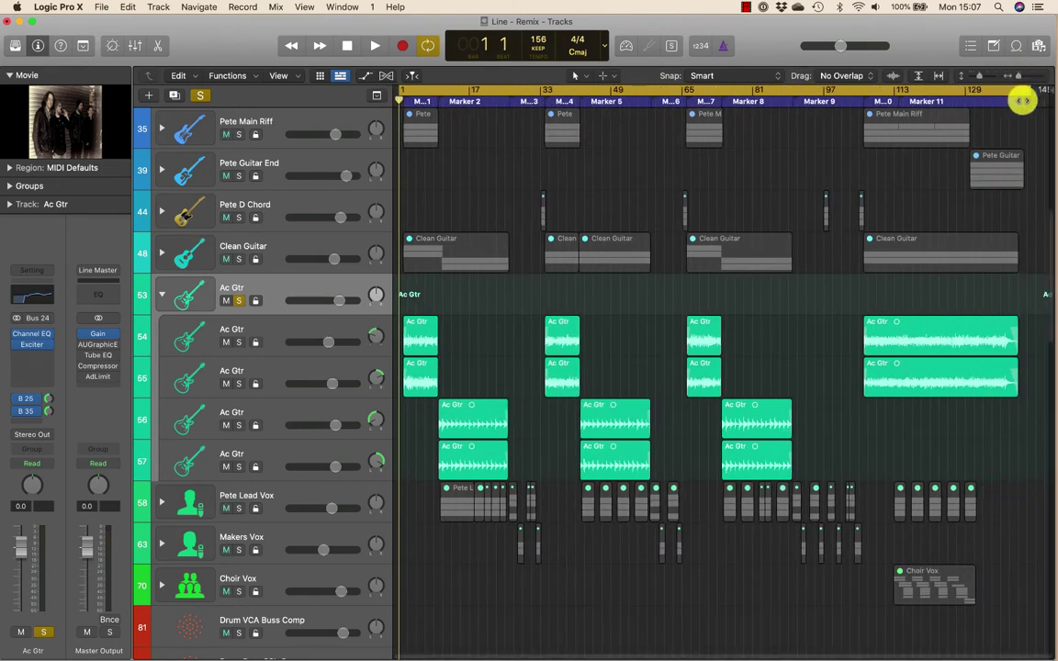
{"action": "mouse_move", "coordinate": [1021, 104]}
{"action": "left_mouse_down"}
{"action": "mouse_move", "coordinate": [1013, 99]}
{"action": "mouse_move", "coordinate": [1028, 102]}
{"action": "left_mouse_up"}
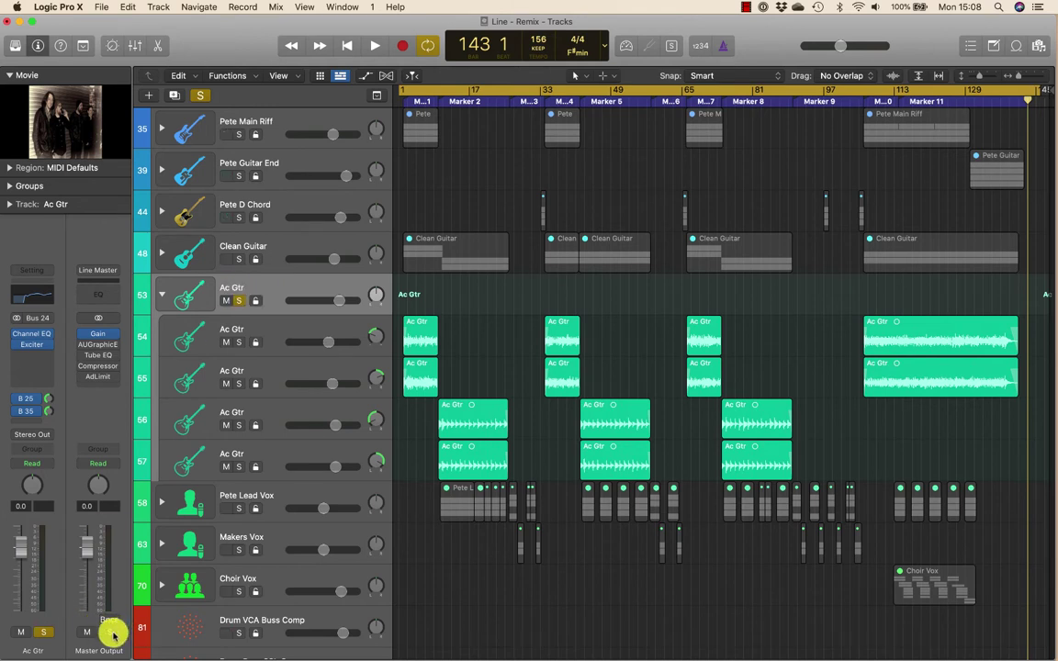
Step: Play the soloed Ac Gtr stack from the start, comparing all Master Output inserts bypassed and re-enabled
{"action": "mouse_move", "coordinate": [111, 343]}
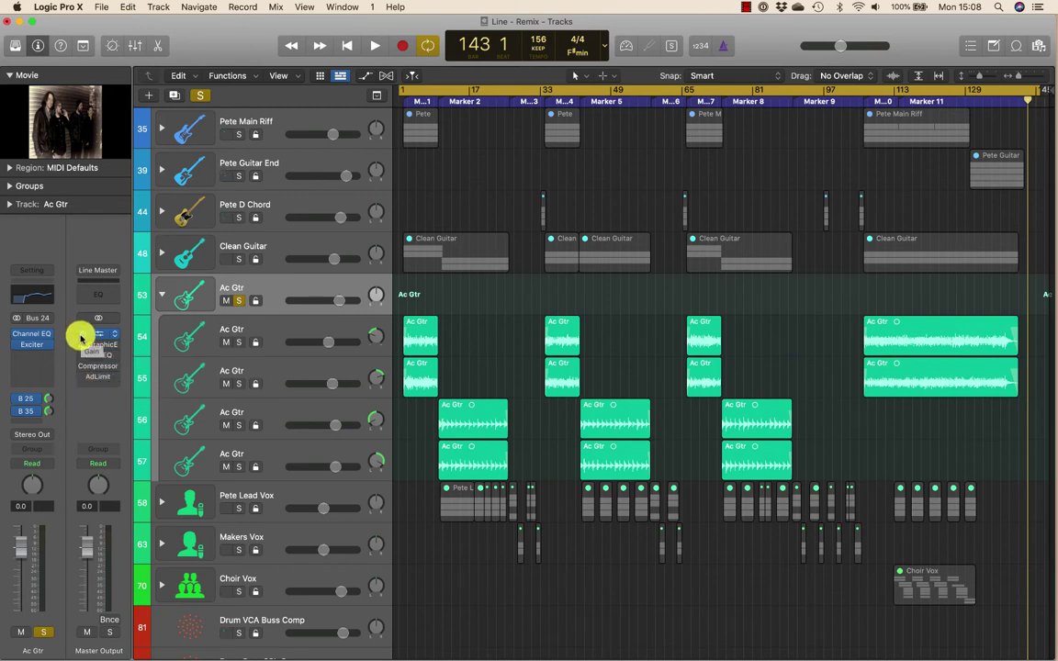
{"action": "left_click", "coordinate": [84, 333]}
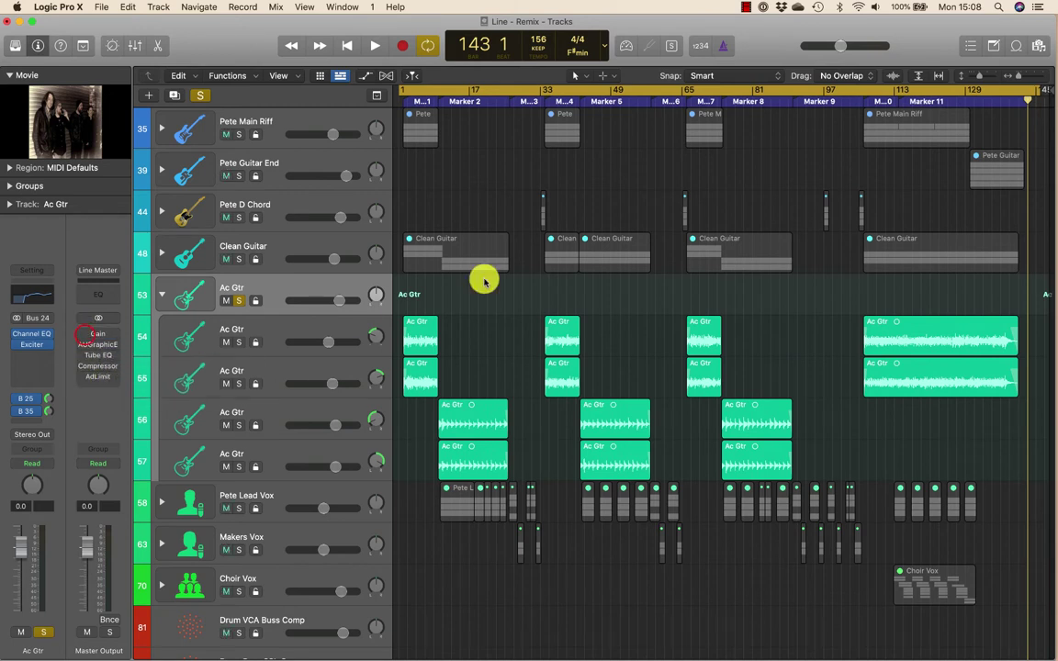
{"action": "key", "text": "Return"}
{"action": "key", "text": "space"}
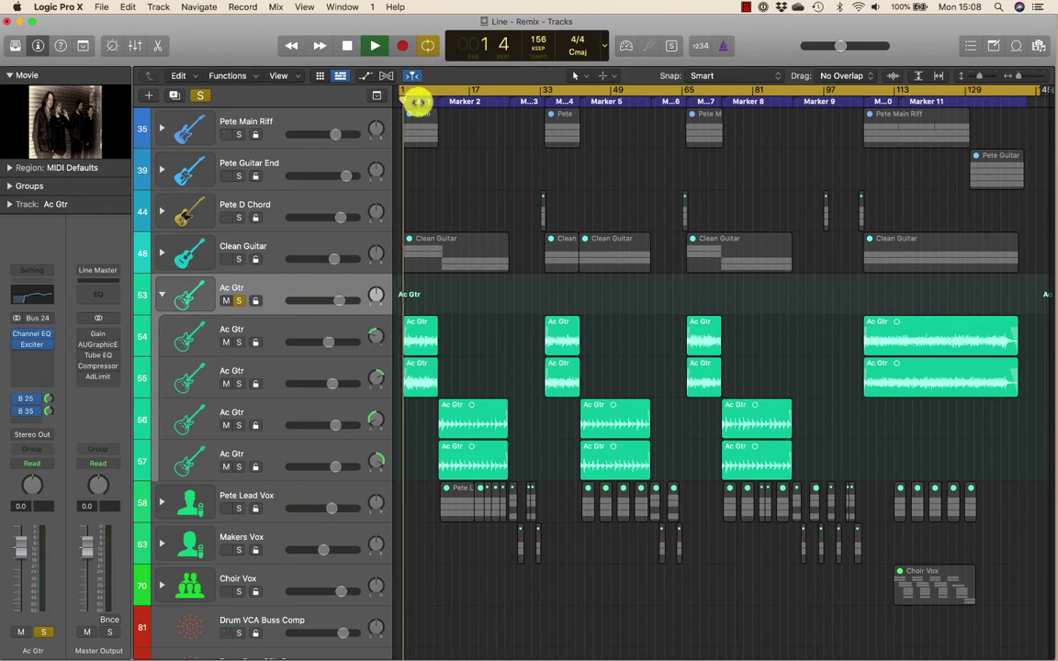
{"action": "left_click", "coordinate": [84, 338]}
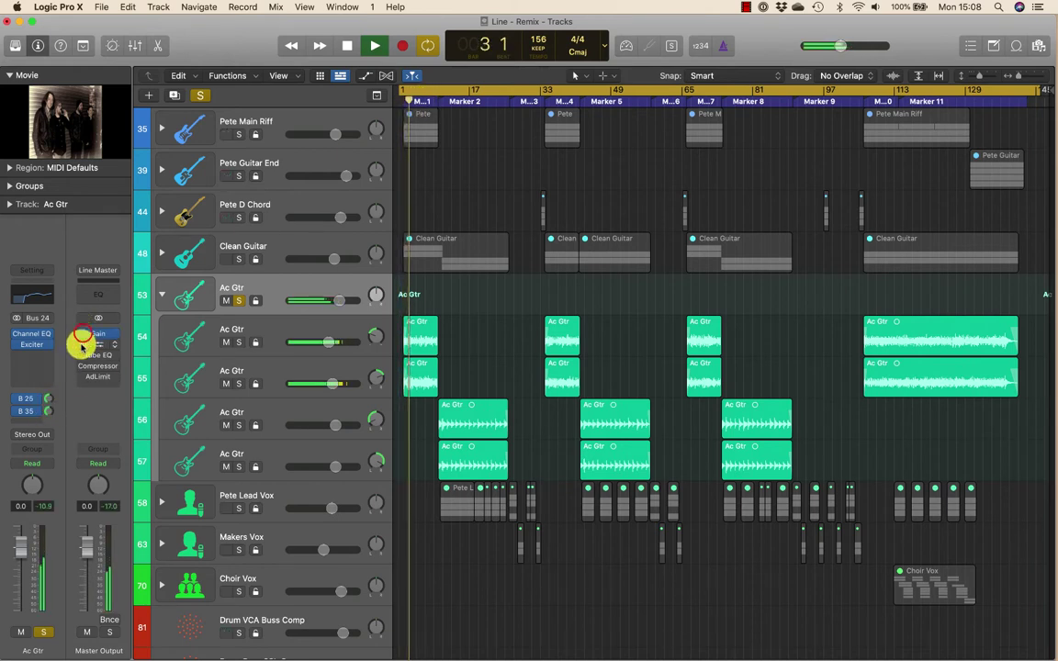
{"action": "left_click", "coordinate": [82, 358]}
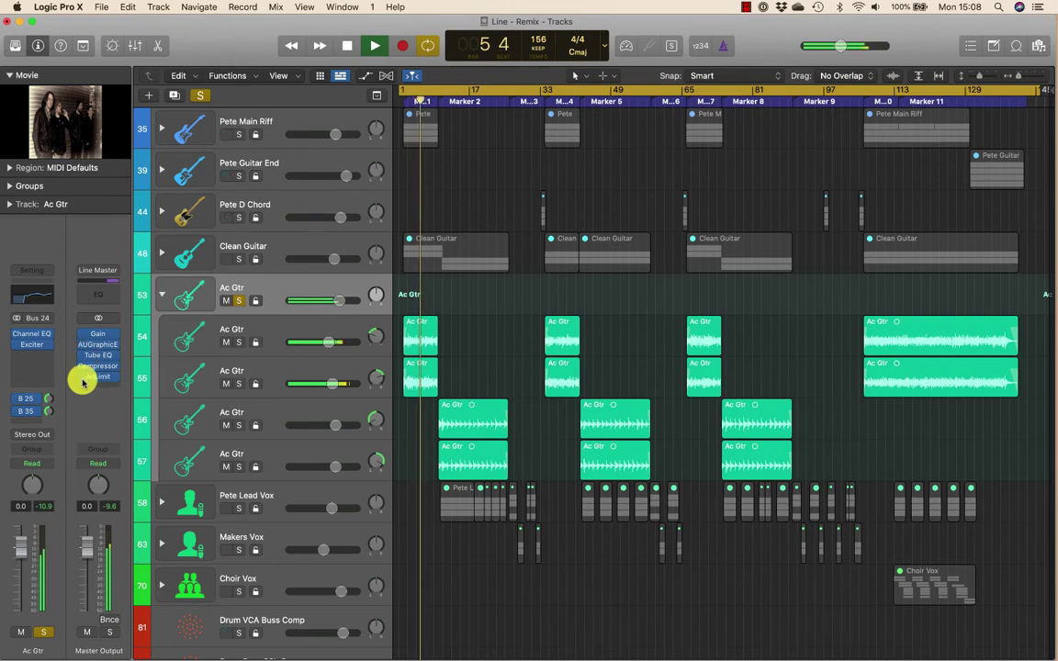
{"action": "key", "text": "space"}
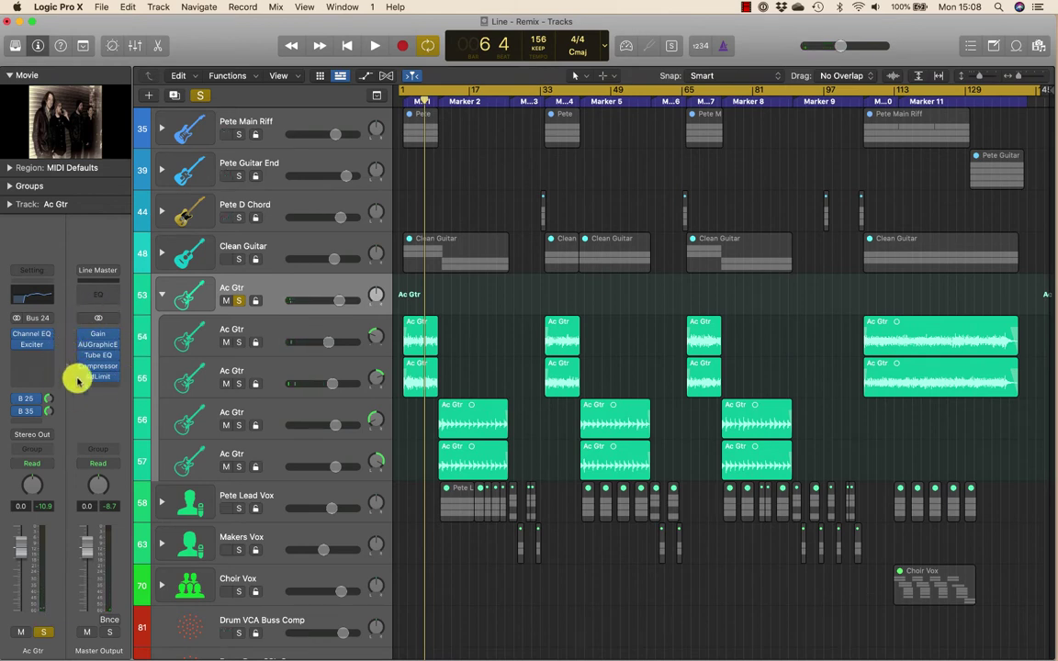
Step: Bypass every Master Output insert except Gain, and play from the start to compare the Ac Gtr and Master Output levels
{"action": "left_click_drag", "start_coordinate": [81, 343], "coordinate": [82, 385]}
{"action": "key", "text": "Return"}
{"action": "key", "text": "space"}
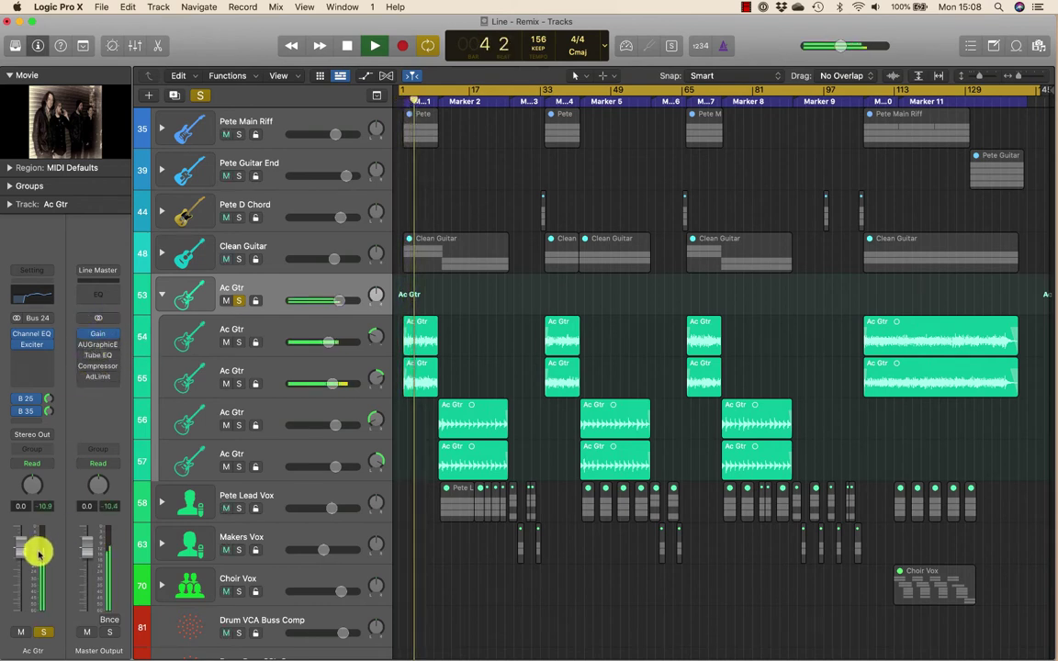
{"action": "key", "text": "space"}
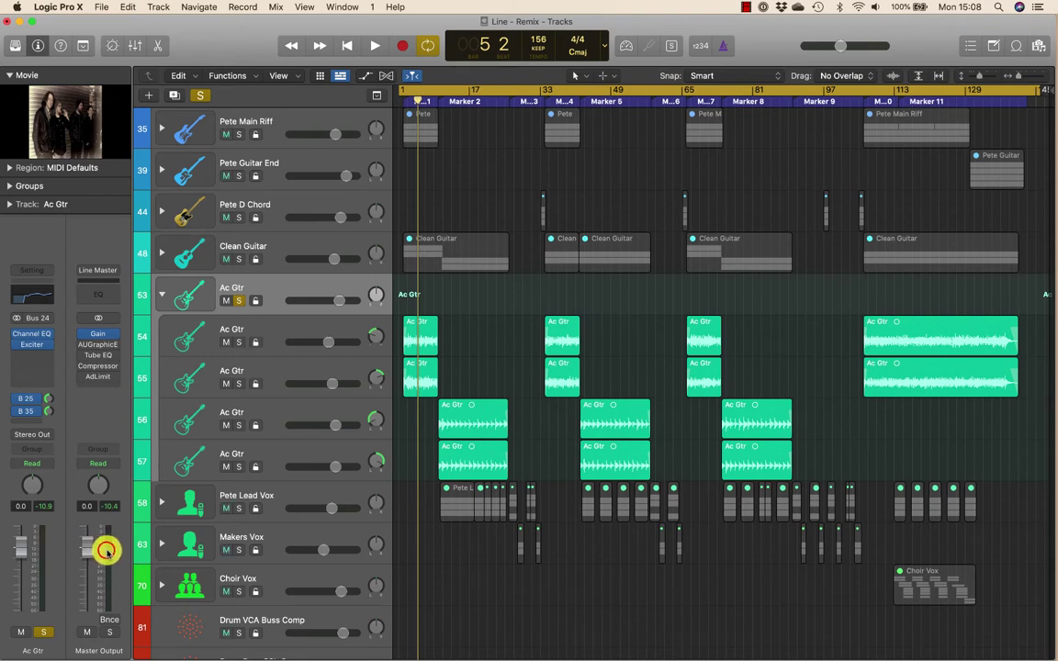
{"action": "left_click_drag", "start_coordinate": [103, 550], "coordinate": [107, 547]}
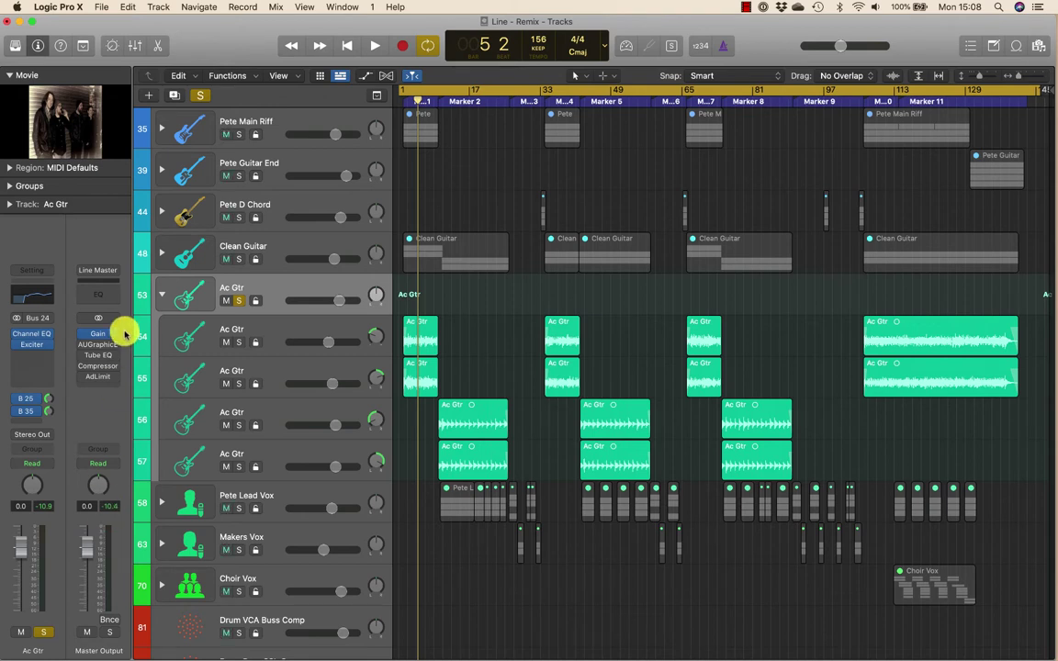
Step: Check the Master Output's Gain plug-in and its bypass during playback, and close the plug-in
{"action": "left_click", "coordinate": [97, 340]}
{"action": "key", "text": "space"}
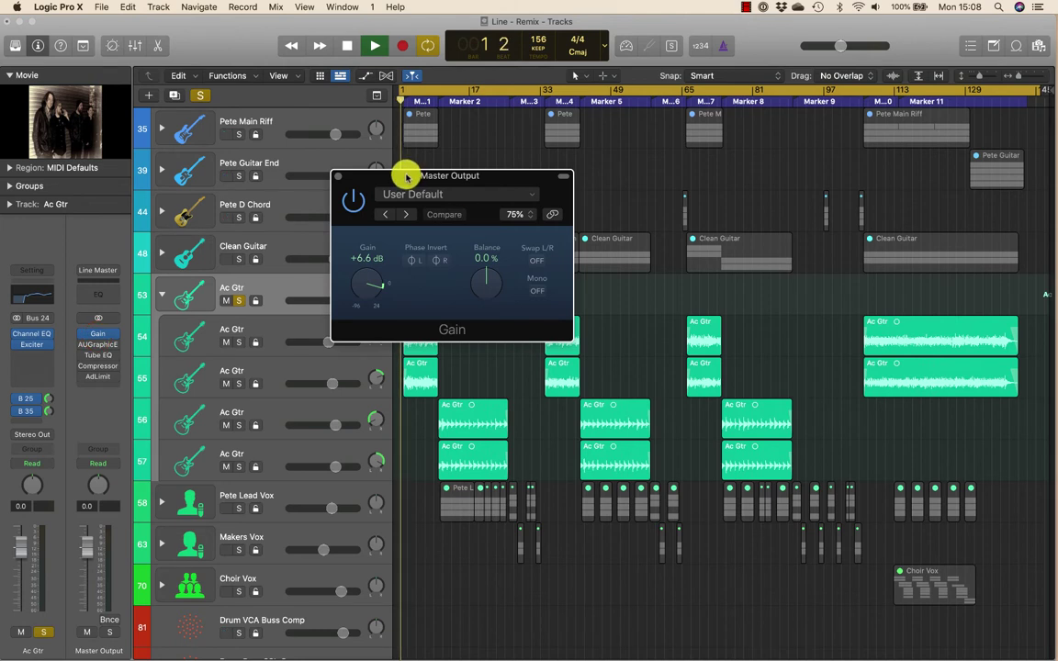
{"action": "left_click_drag", "start_coordinate": [406, 173], "coordinate": [621, 165]}
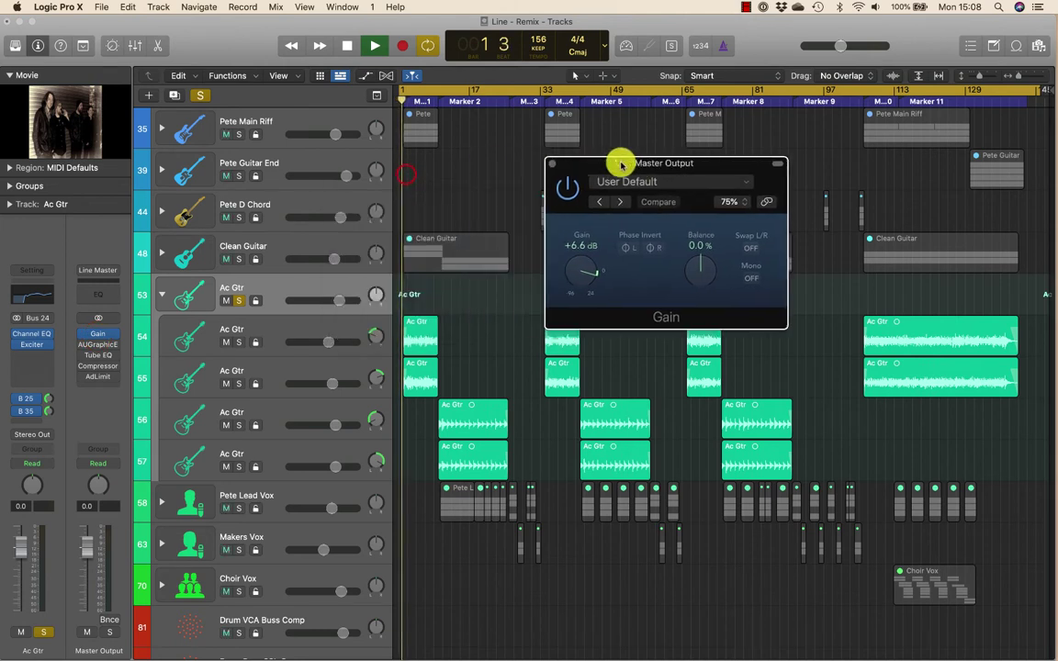
{"action": "left_click", "coordinate": [569, 190]}
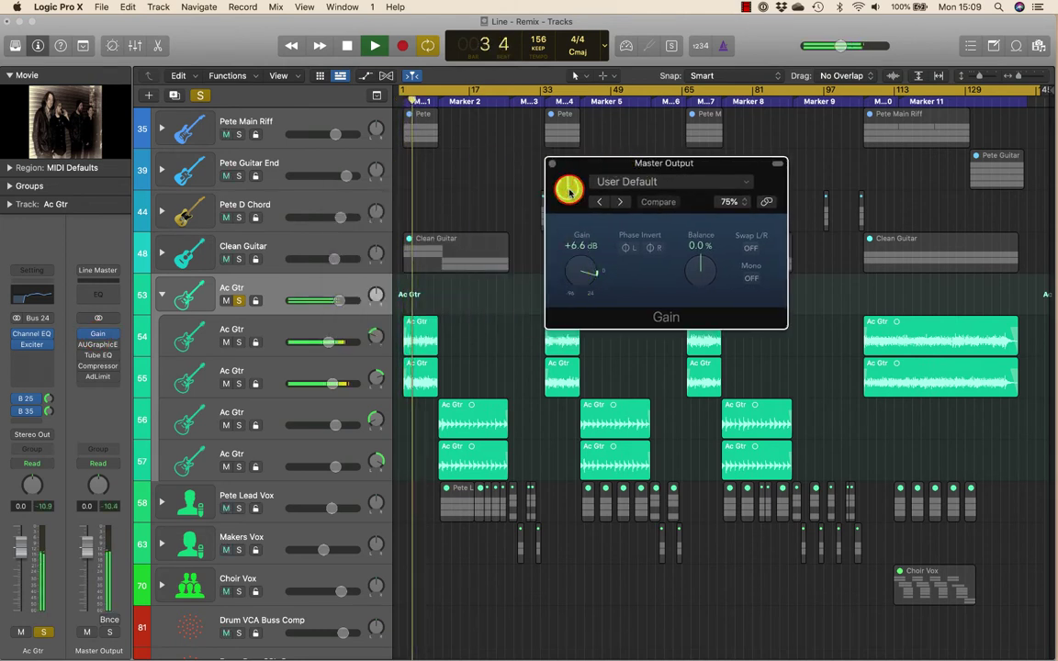
{"action": "left_click", "coordinate": [551, 164]}
{"action": "key", "text": "space"}
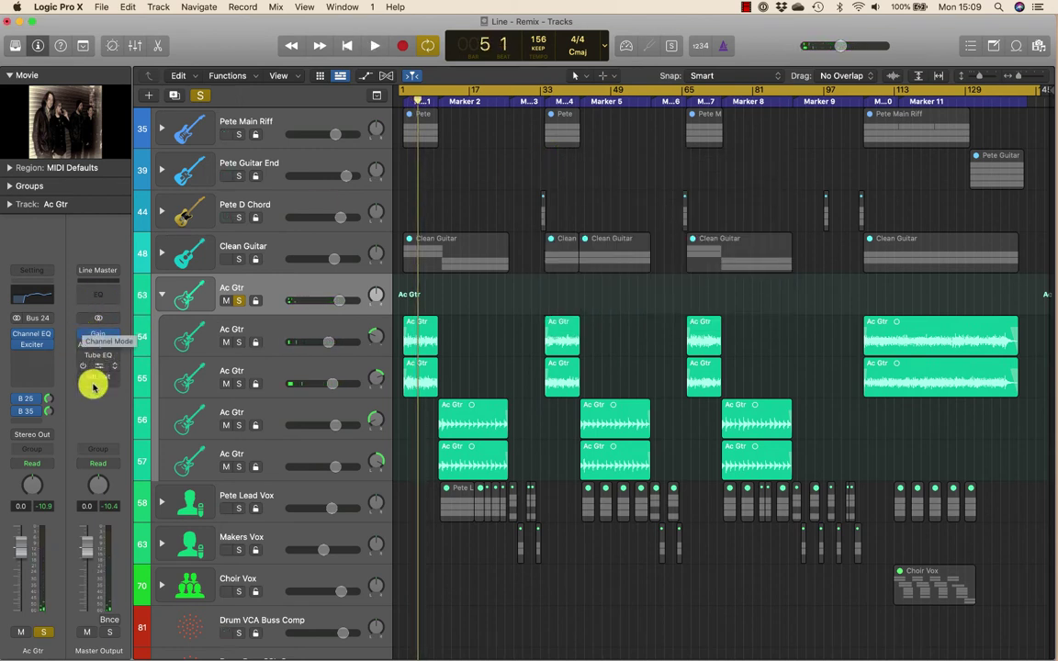
Step: Open and cancel the full-song bounce setup, and set the cycle range to the first Ac Gtr region on track 54
{"action": "left_click", "coordinate": [110, 624]}
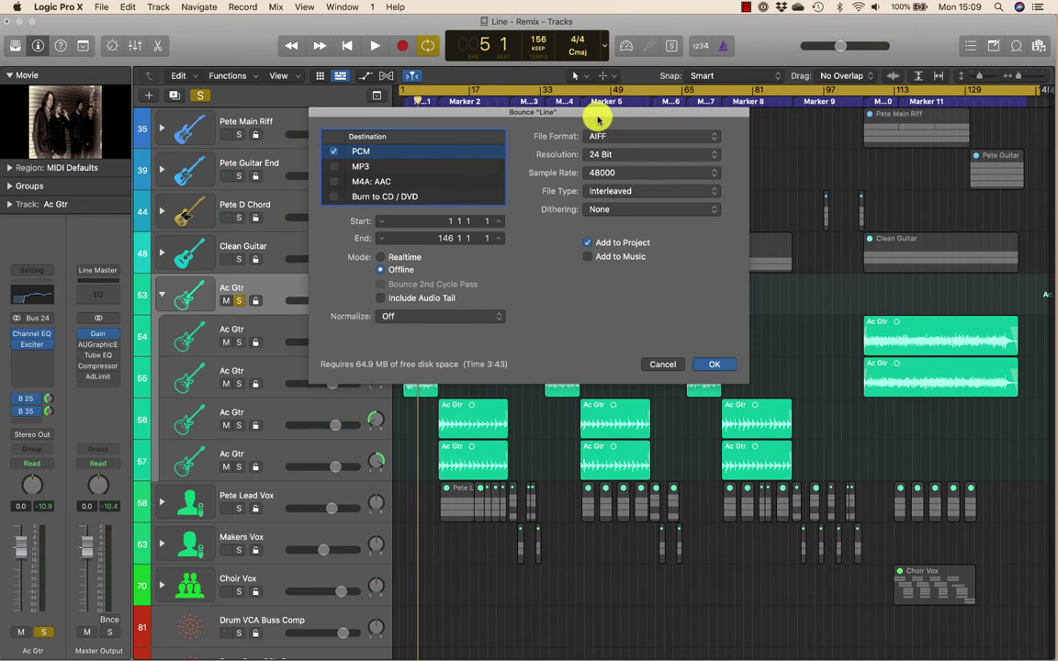
{"action": "left_click", "coordinate": [668, 362]}
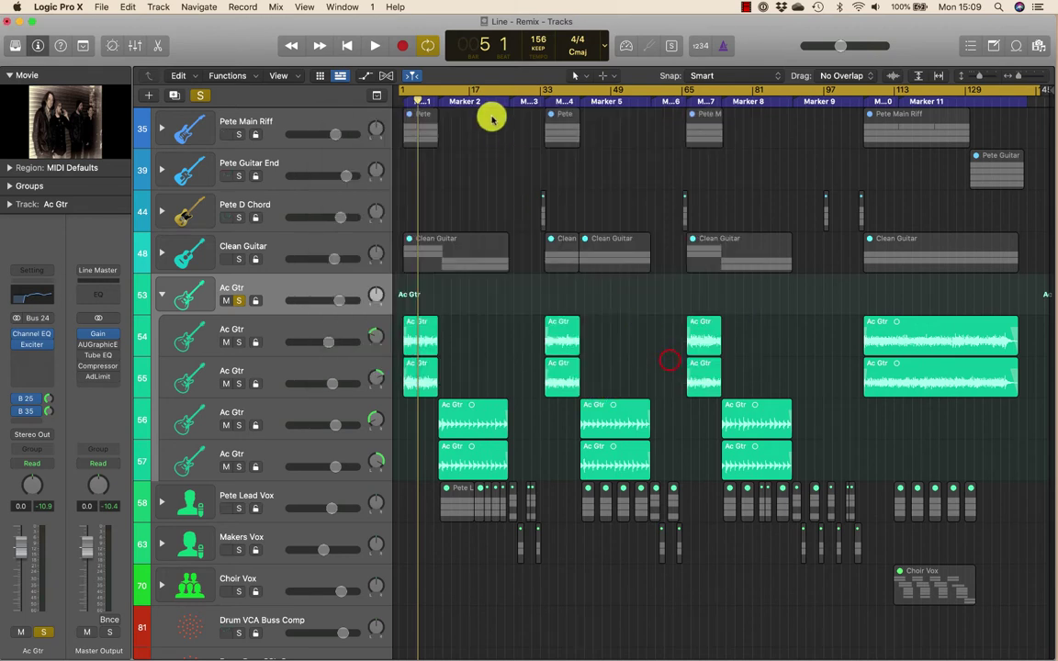
{"action": "left_click", "coordinate": [440, 92]}
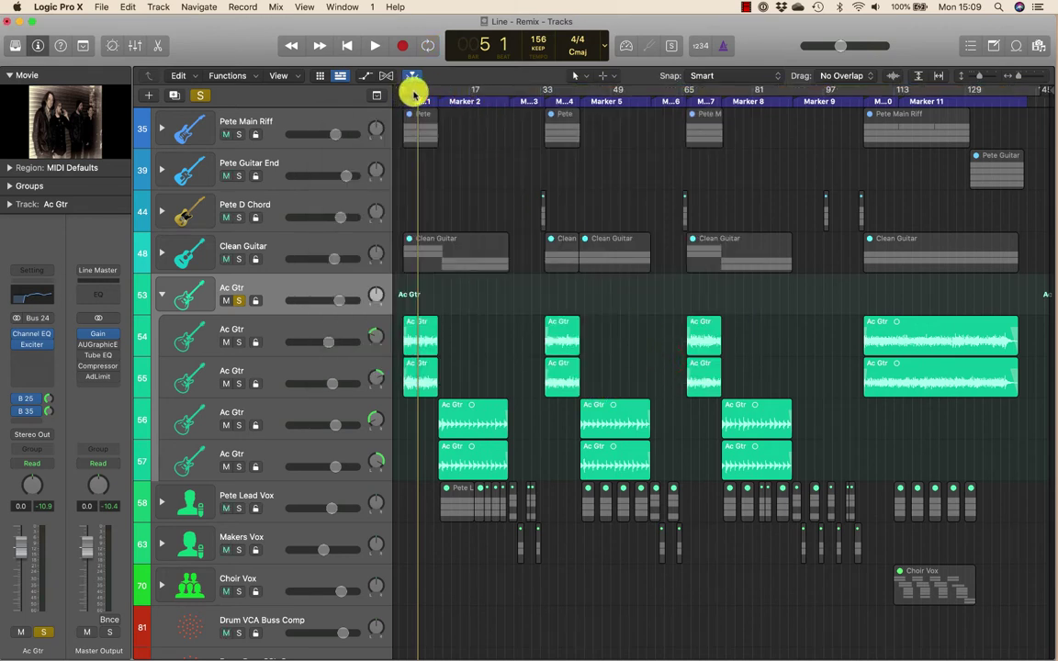
{"action": "left_click", "coordinate": [442, 286]}
{"action": "key", "text": "cmd+u"}
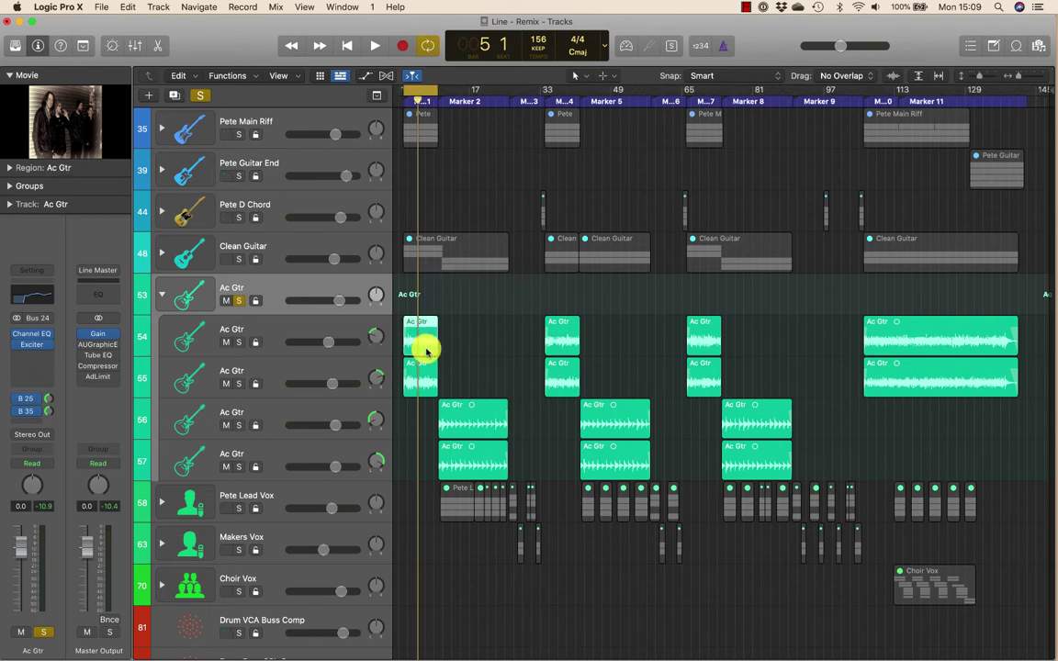
Step: Set up a section bounce of bars 2 to 10 as offline 24-bit, 48000 AIFF with Normalize off and Add to Project enabled
{"action": "left_click", "coordinate": [101, 7]}
{"action": "mouse_move", "coordinate": [142, 285]}
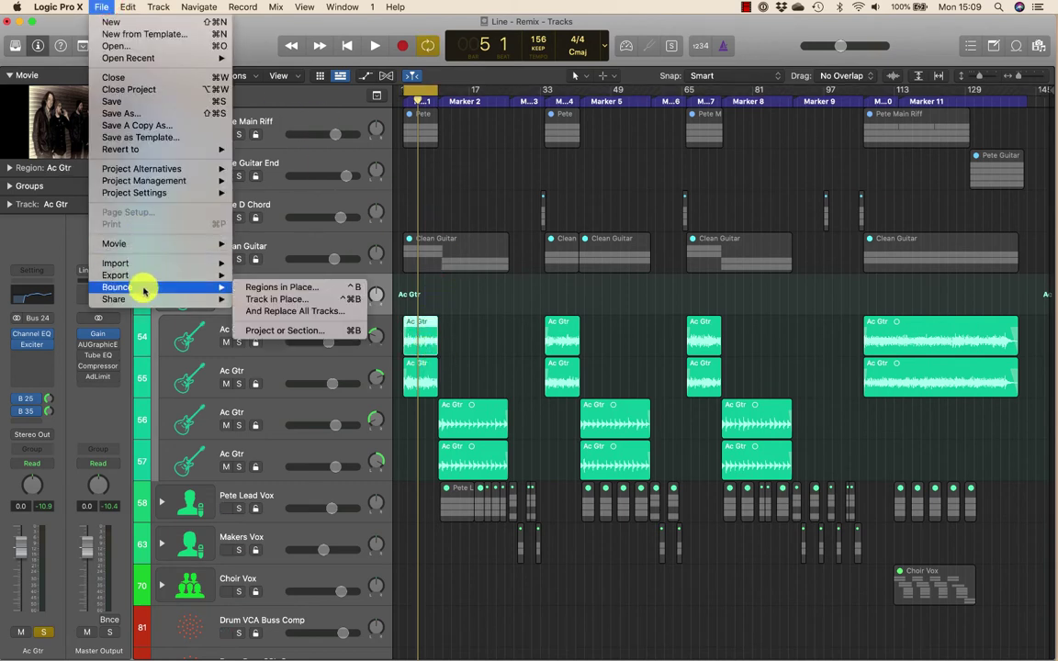
{"action": "left_click", "coordinate": [267, 331]}
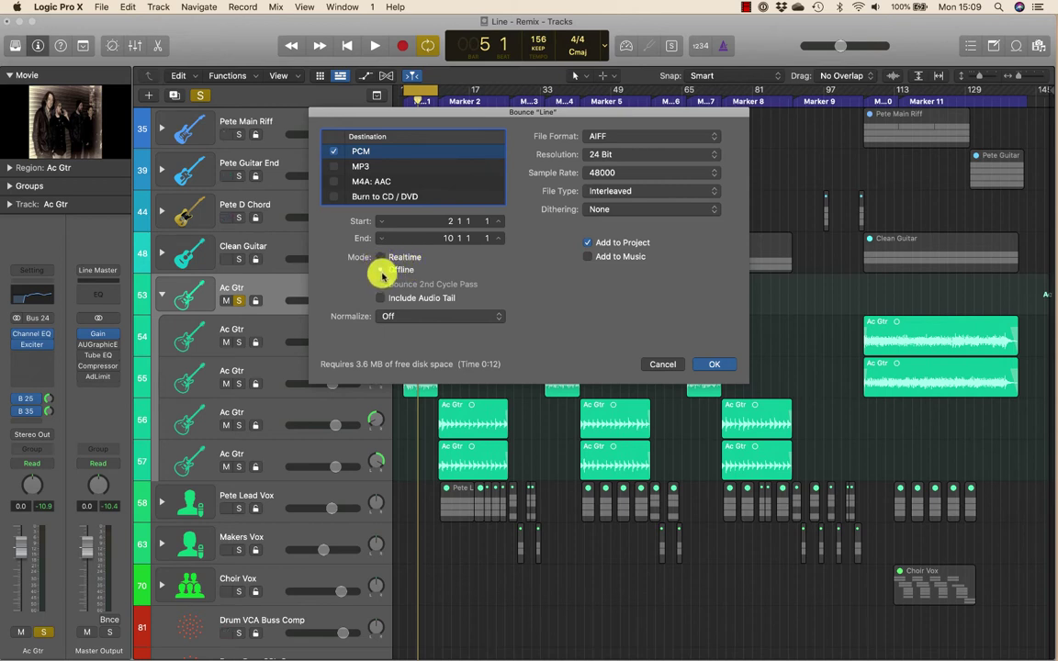
{"action": "left_click", "coordinate": [391, 316]}
{"action": "left_click", "coordinate": [390, 316]}
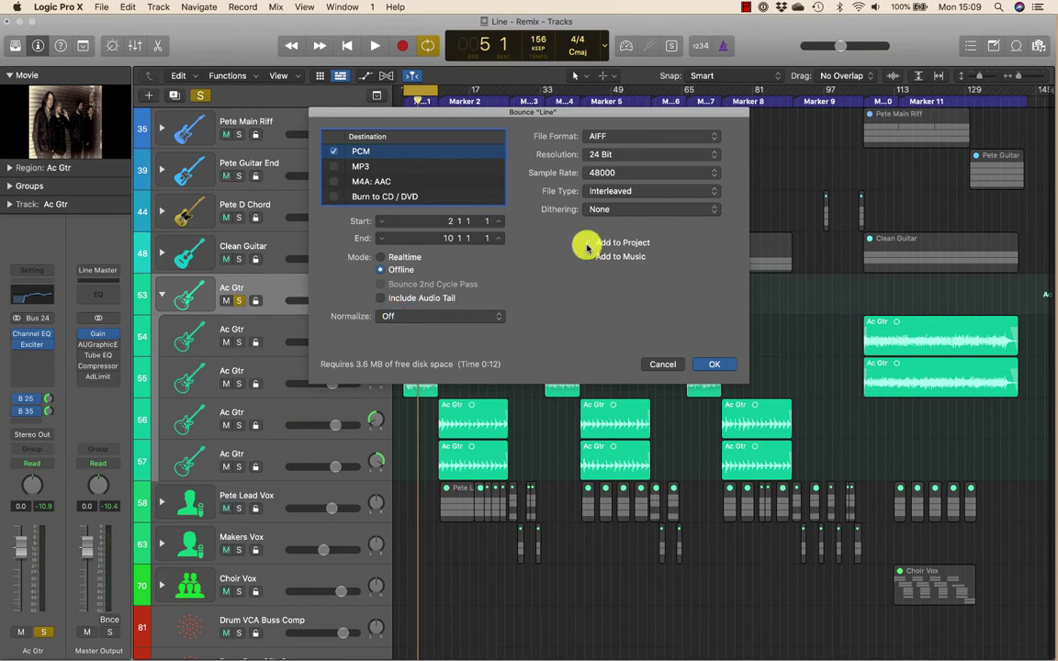
{"action": "left_click", "coordinate": [588, 244]}
Step: Bounce the section to the Desktop as "ac gtr", replacing the existing file
{"action": "left_click", "coordinate": [716, 364]}
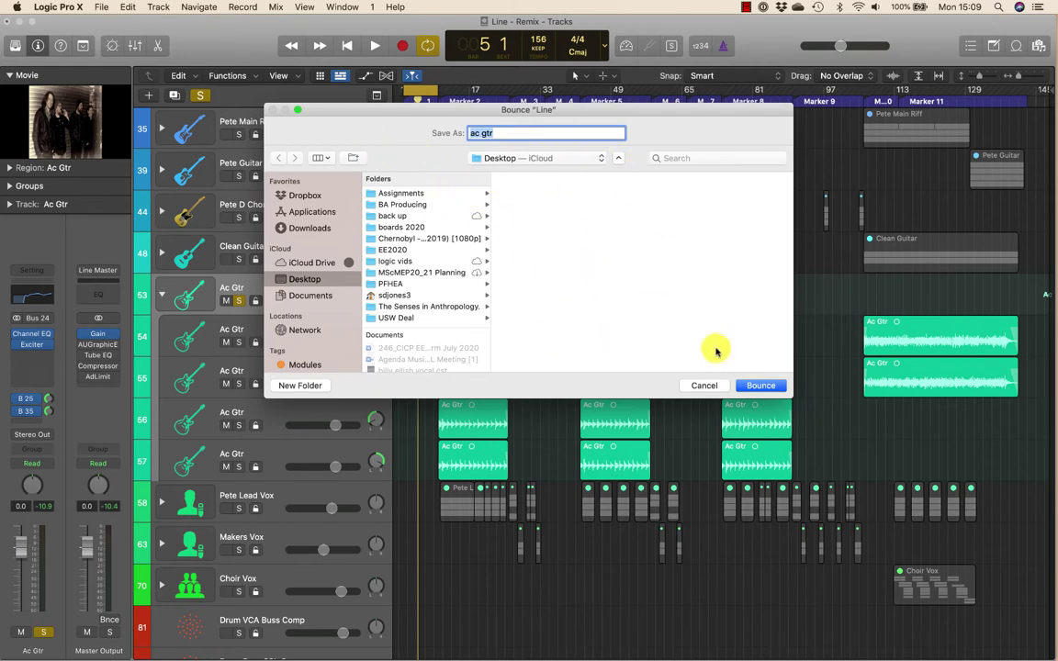
{"action": "left_click", "coordinate": [767, 386]}
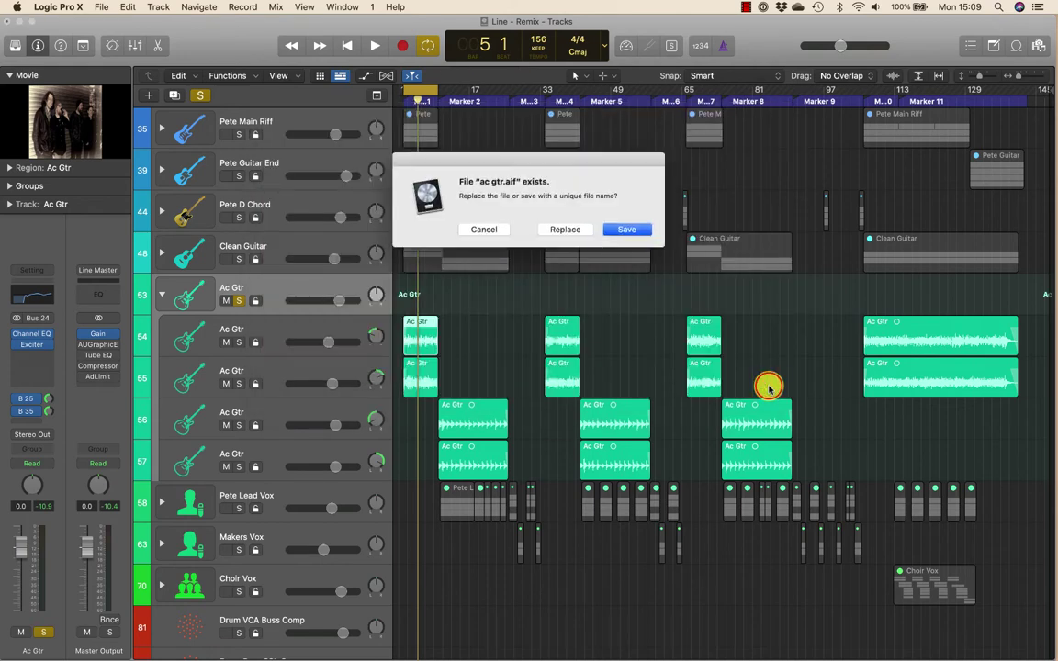
{"action": "left_click", "coordinate": [565, 229]}
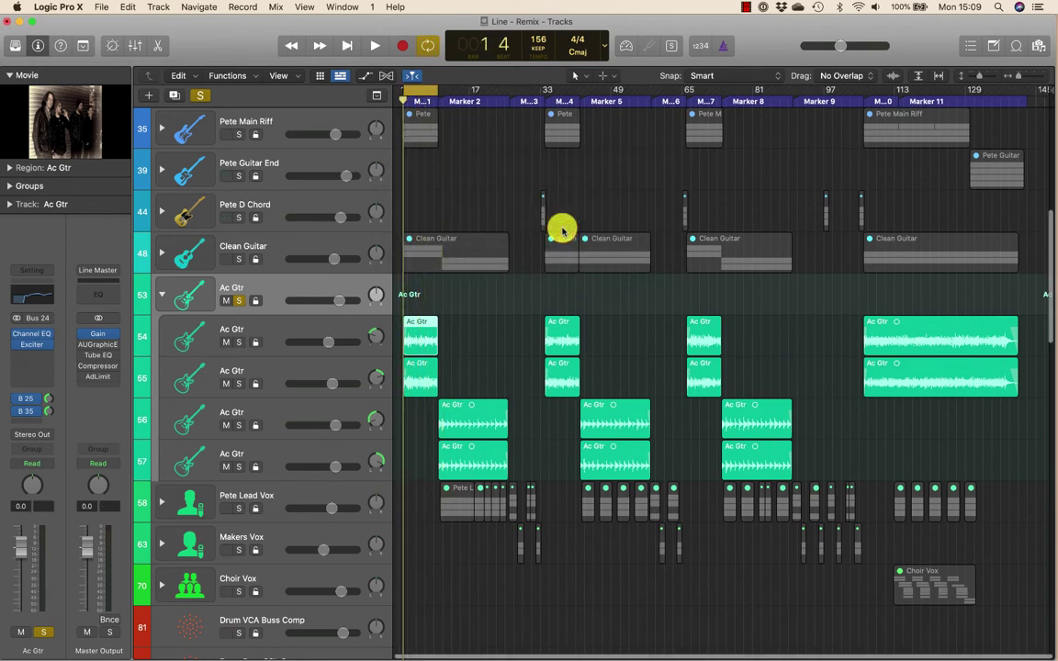
Step: Place the bounced ac gtr_2 audio from the project's file list on a new track at bar 2, and select that track
{"action": "left_click", "coordinate": [1039, 45]}
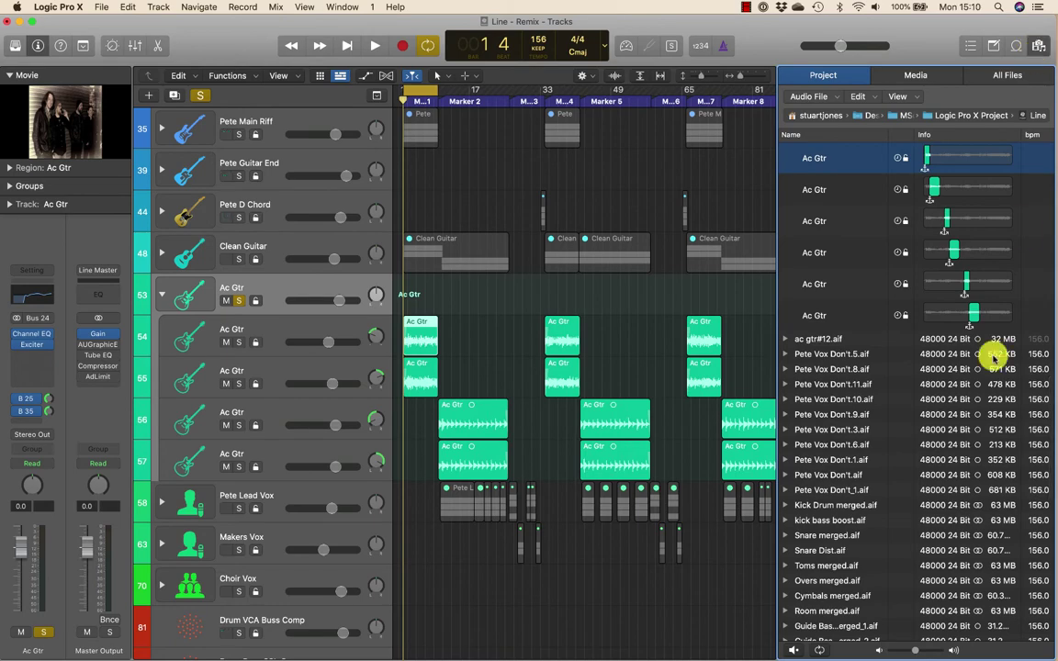
{"action": "scroll", "coordinate": [966, 466], "scroll_direction": "down", "scroll_amount": 10}
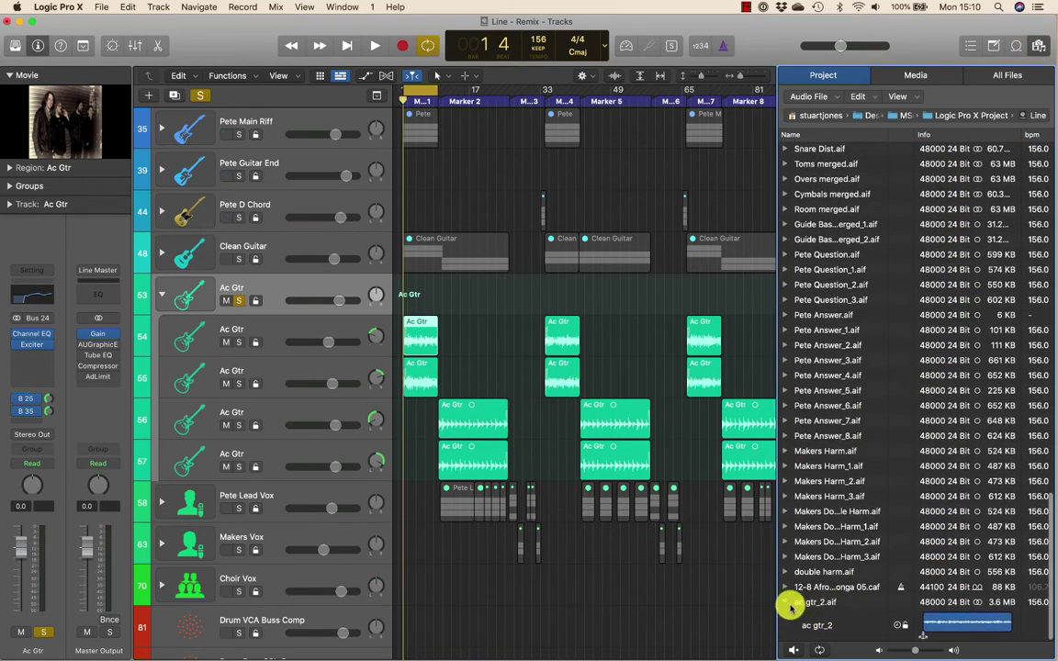
{"action": "scroll", "coordinate": [643, 597], "scroll_direction": "down", "scroll_amount": 10}
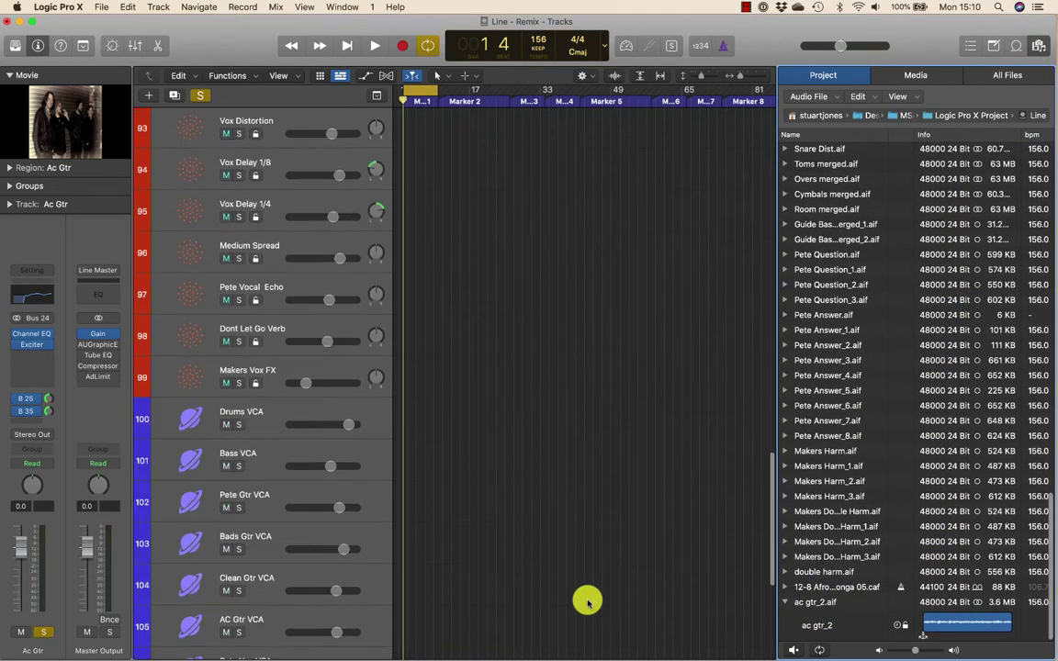
{"action": "left_click_drag", "start_coordinate": [810, 603], "coordinate": [401, 619]}
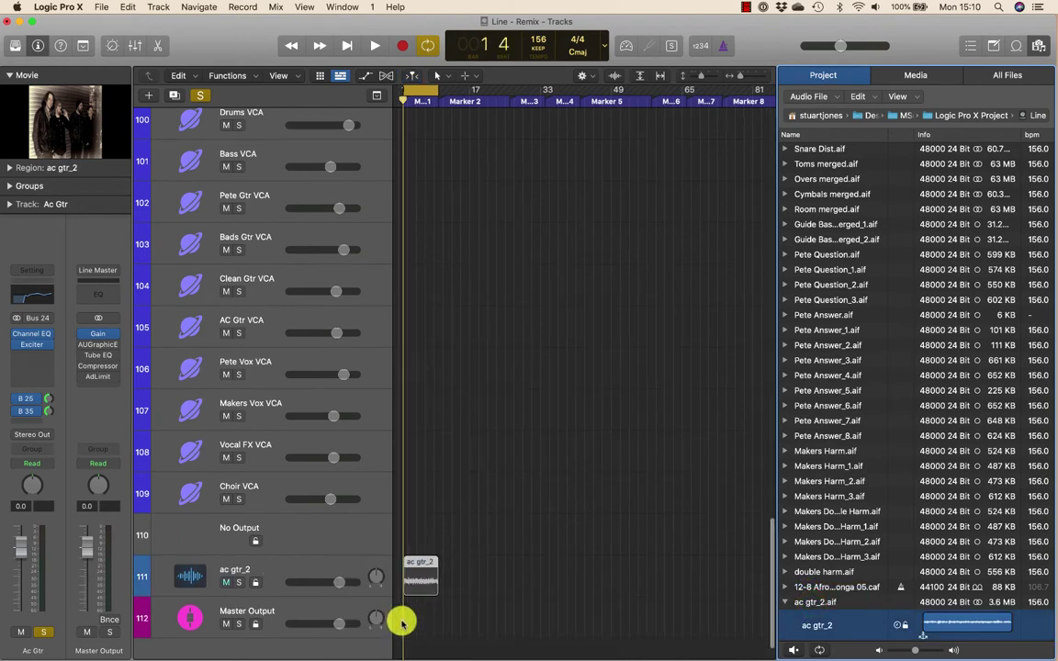
{"action": "left_click", "coordinate": [319, 571]}
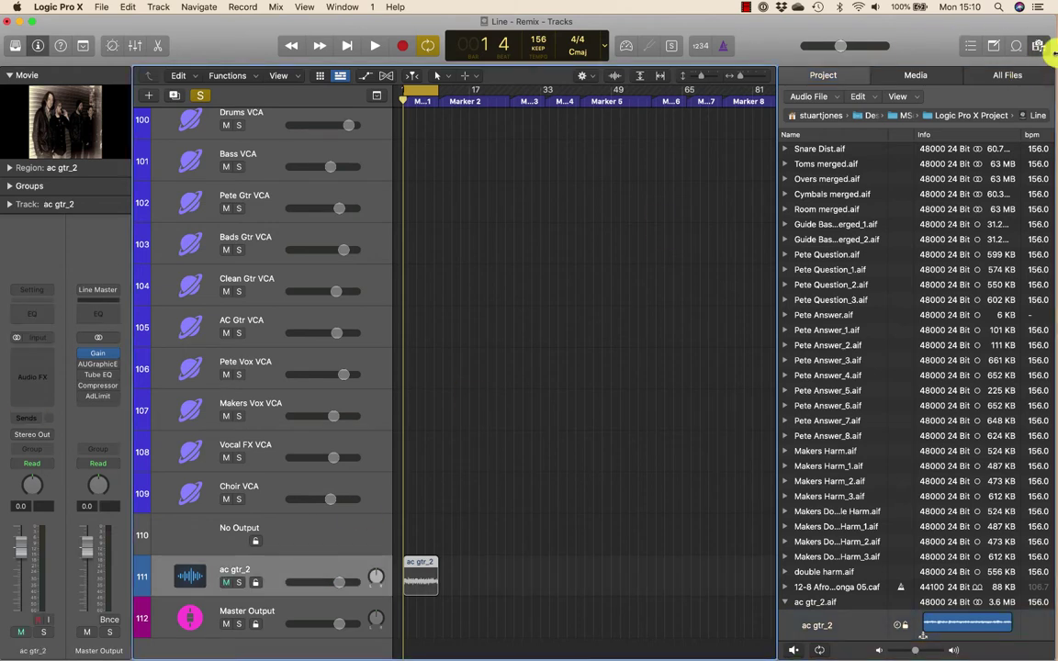
Step: Locate the bounced ac gtr.aif in the Desktop folder through the all-files browser and place it on track 111
{"action": "key", "text": "ctrl+m"}
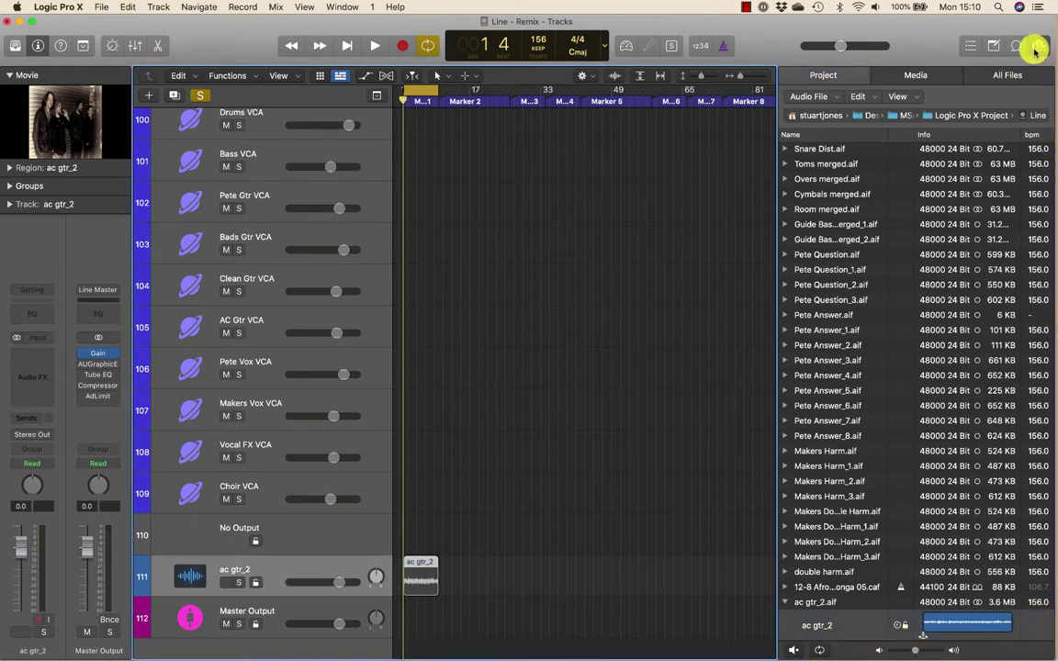
{"action": "left_click", "coordinate": [995, 74]}
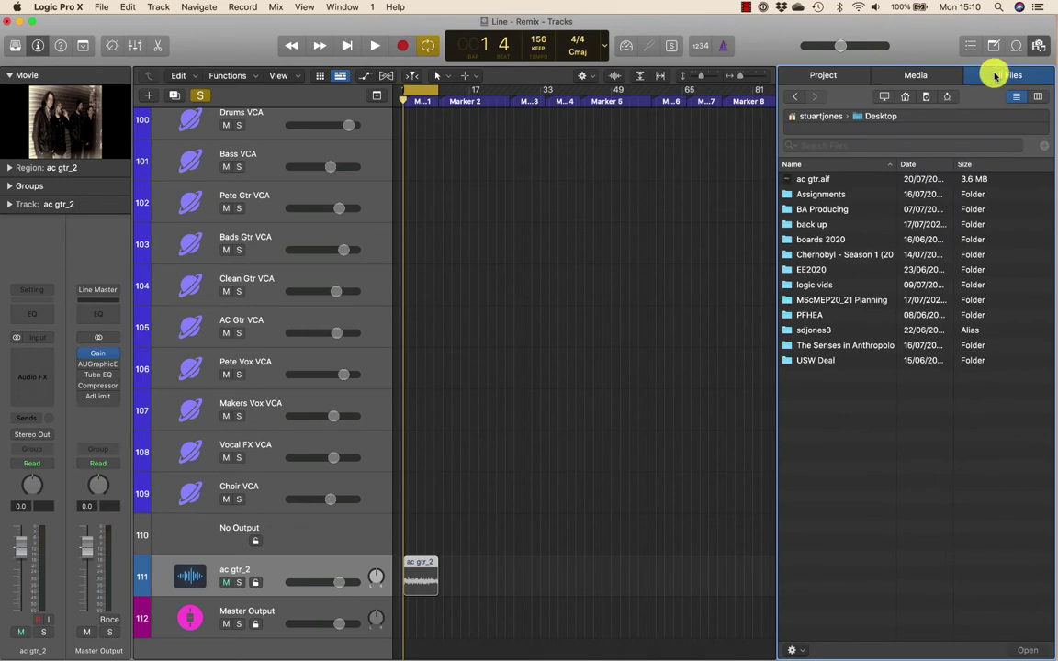
{"action": "left_click", "coordinate": [1001, 76]}
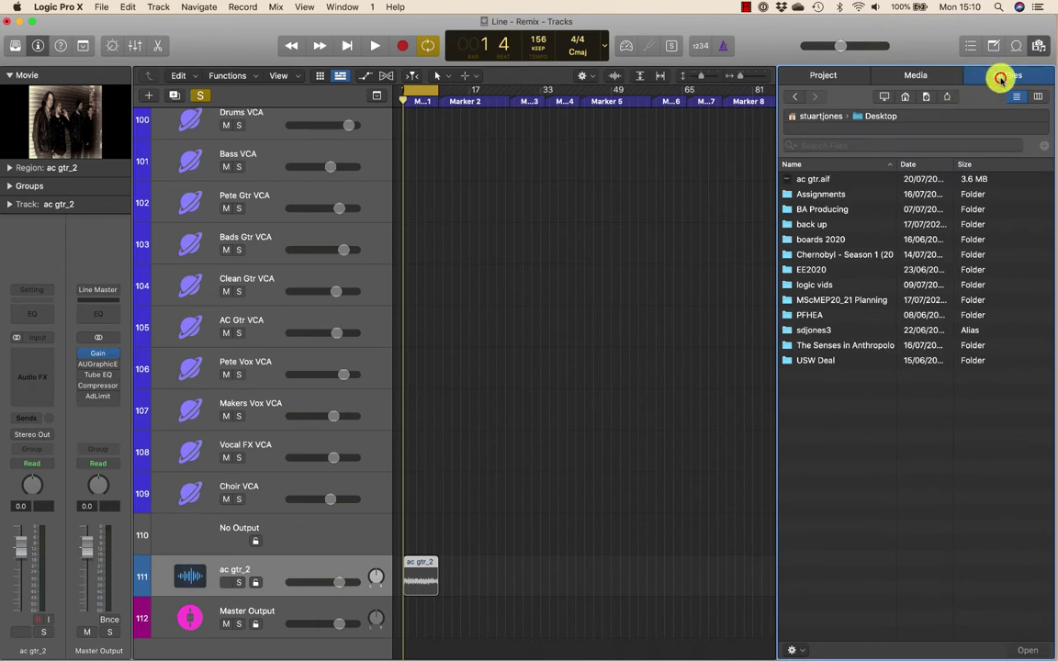
{"action": "left_click", "coordinate": [907, 97]}
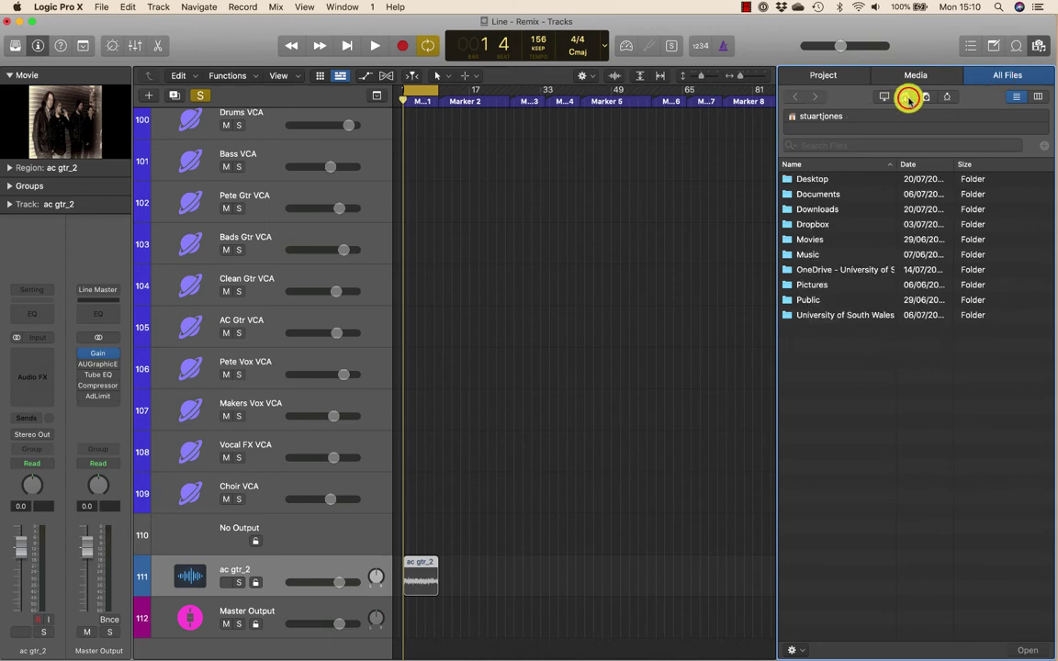
{"action": "double_click", "coordinate": [818, 179]}
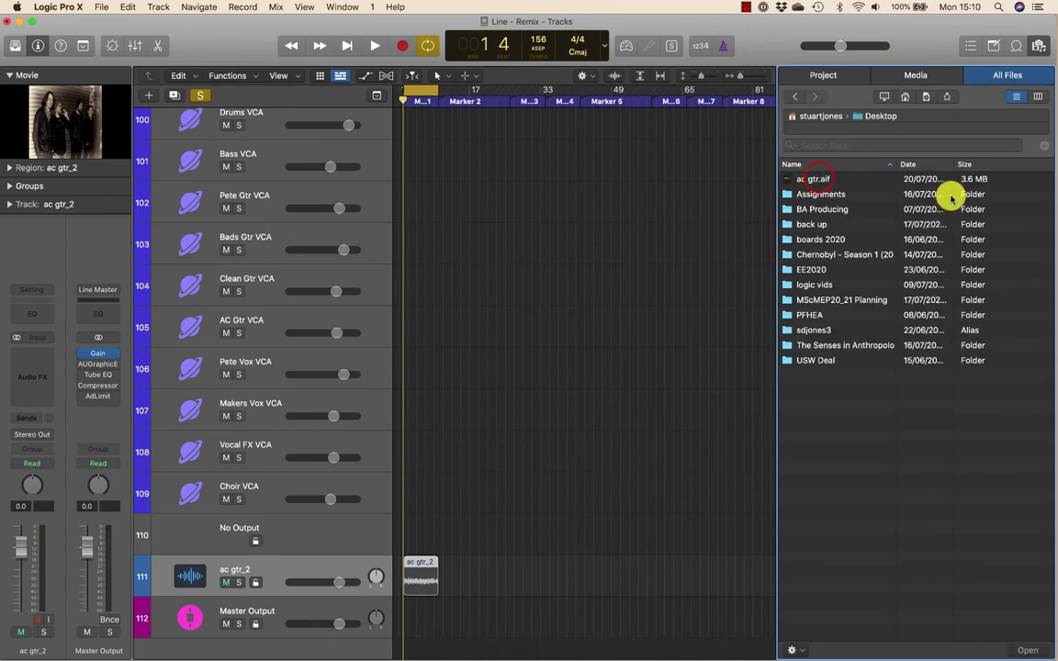
{"action": "left_click_drag", "start_coordinate": [803, 180], "coordinate": [459, 579]}
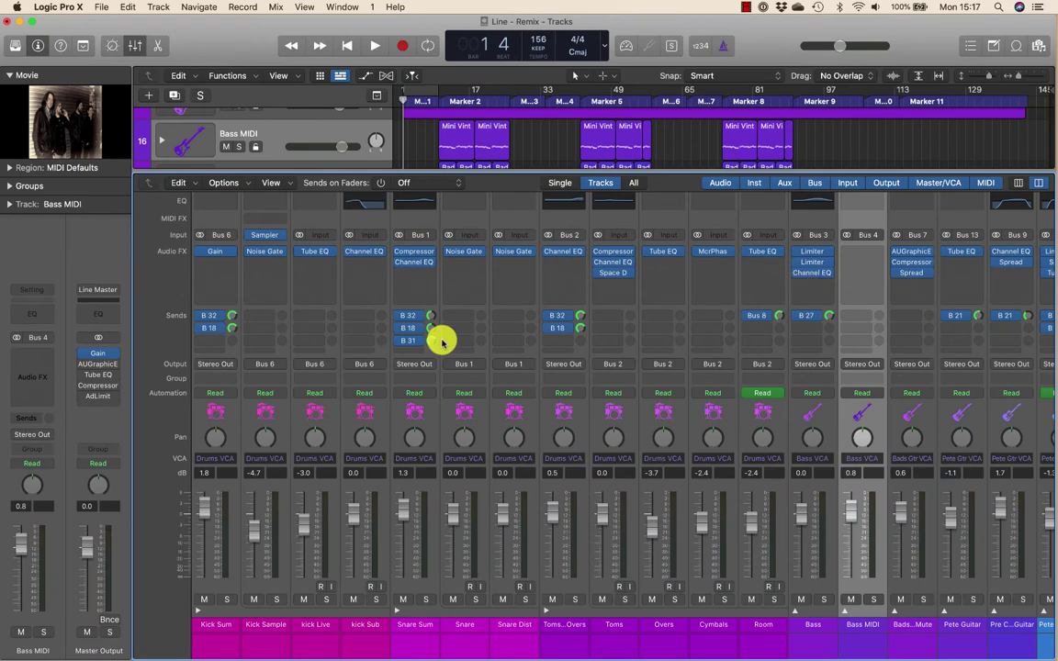
Step: Hide and show the mixer repeatedly, leaving it open below the tracks
{"action": "key", "text": "x"}
{"action": "key", "text": "x"}
{"action": "key", "text": "x"}
{"action": "key", "text": "x"}
{"action": "left_click", "coordinate": [309, 6]}
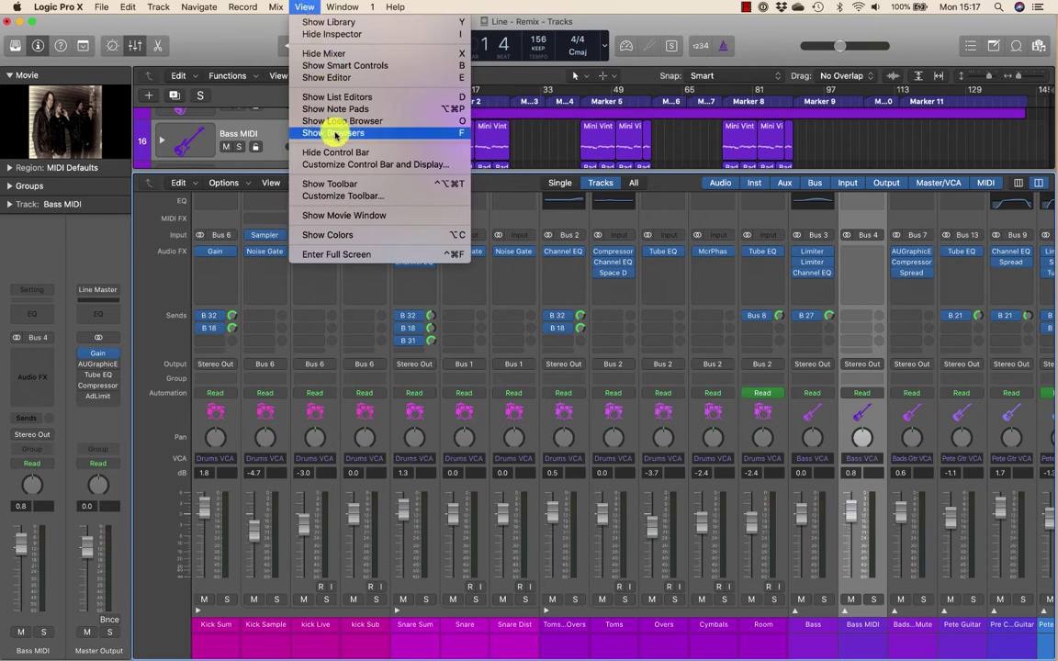
{"action": "left_click", "coordinate": [337, 53]}
{"action": "left_click", "coordinate": [310, 6]}
{"action": "left_click", "coordinate": [312, 52]}
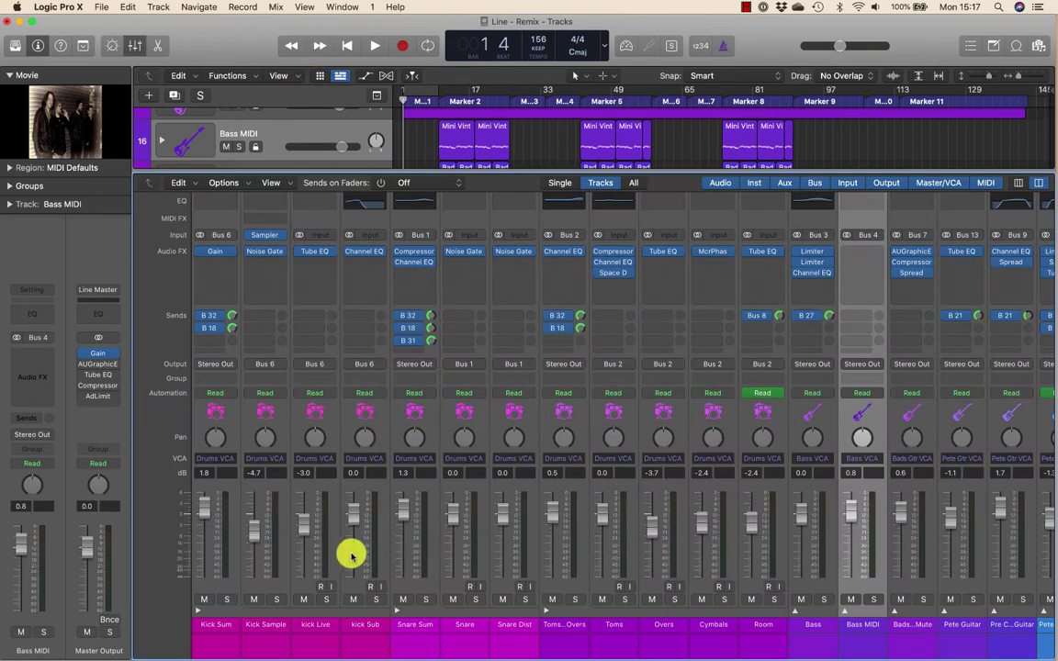
Step: Select the drum channel strips from Kick Sum to Room and raise their faders together, bringing Kick Sample to -4.5 dB
{"action": "left_click", "coordinate": [216, 627]}
{"action": "left_click", "coordinate": [765, 628]}
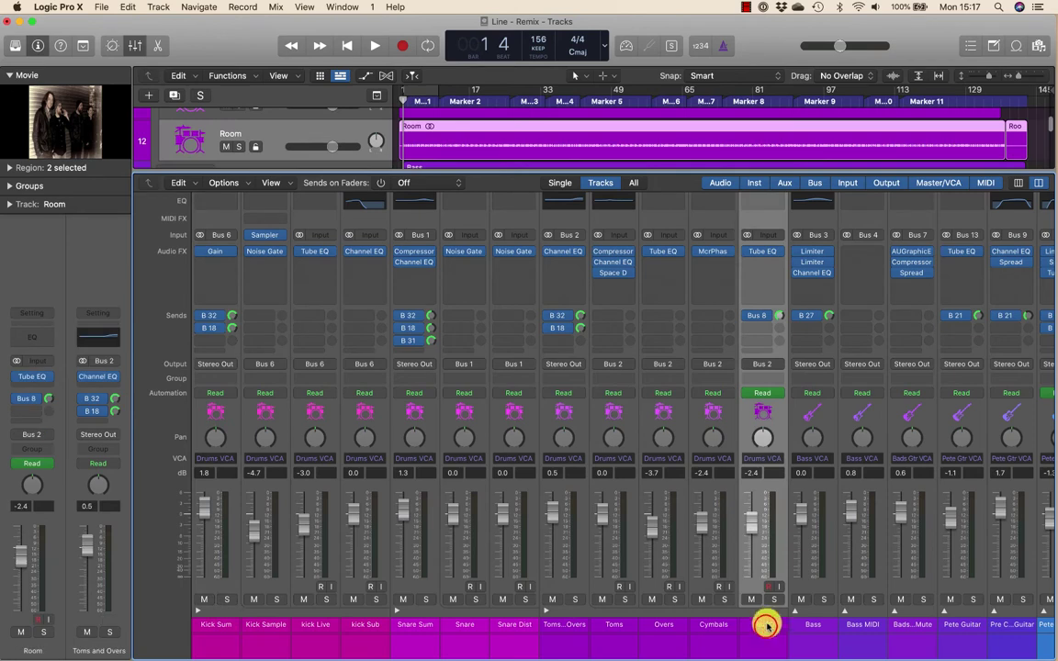
{"action": "left_click_drag", "start_coordinate": [768, 624], "coordinate": [254, 625]}
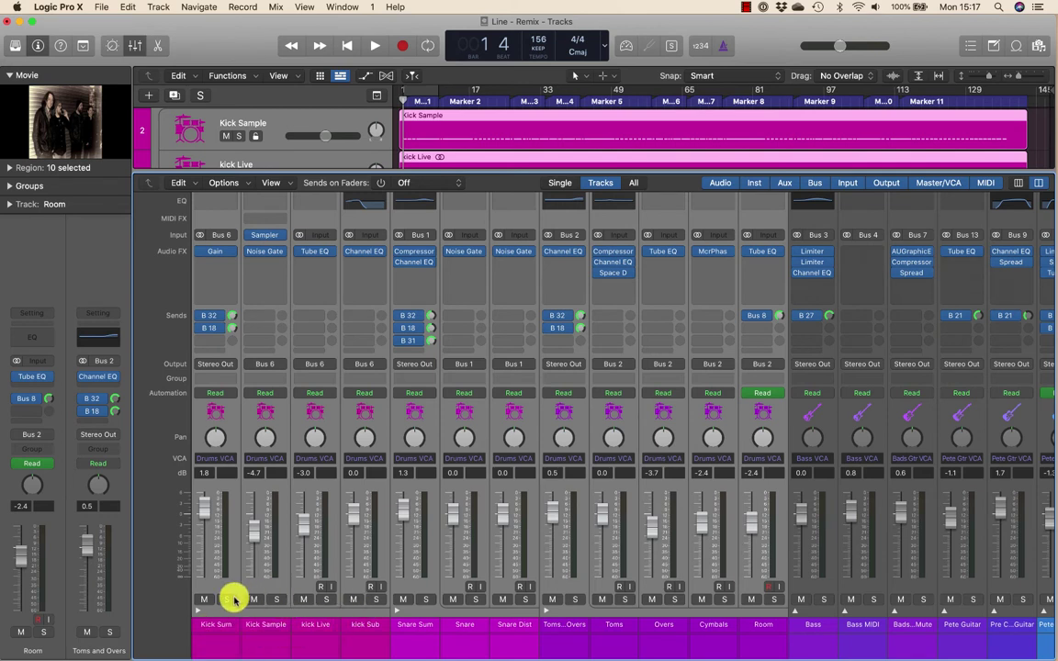
{"action": "left_click", "coordinate": [201, 599]}
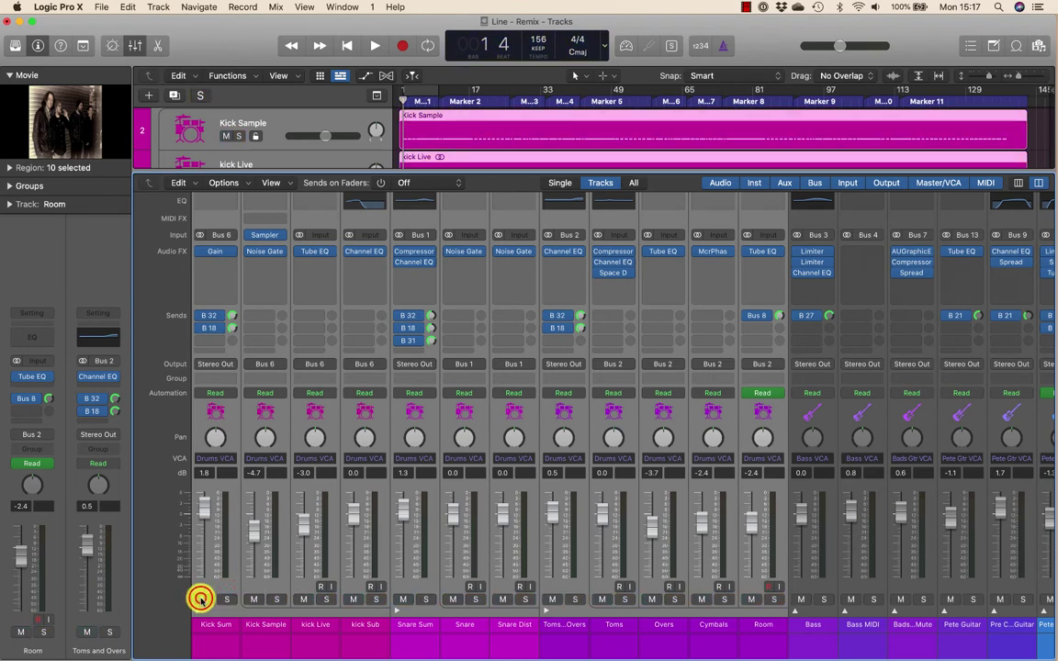
{"action": "left_click_drag", "start_coordinate": [256, 536], "coordinate": [255, 530]}
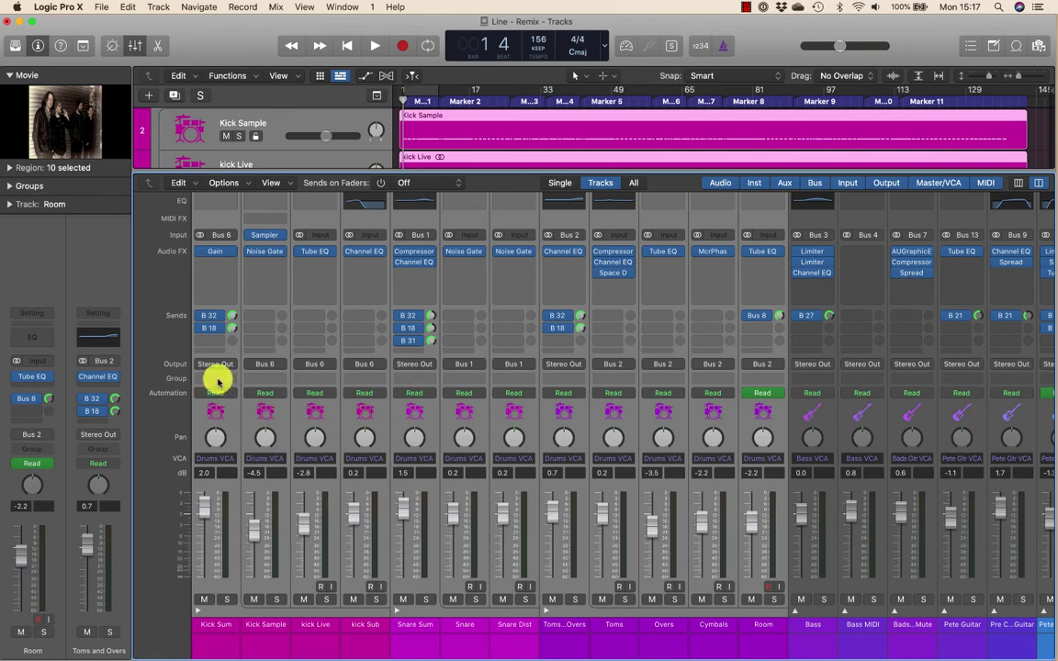
Step: Assign the selected drum channel strips to new Group 2 and name the group "drums"
{"action": "left_click", "coordinate": [217, 378]}
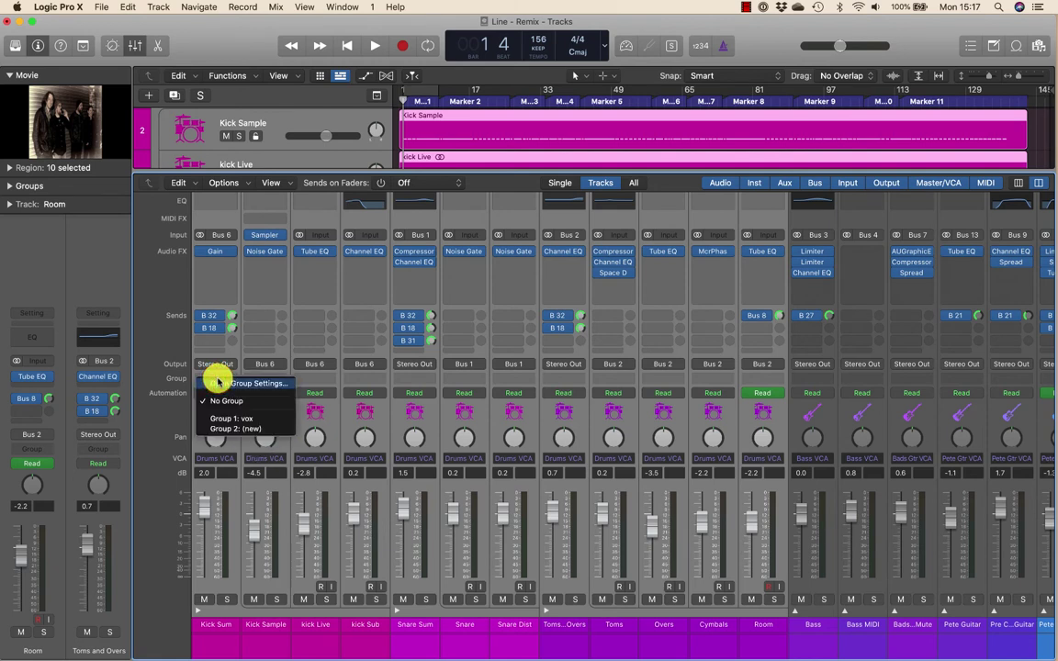
{"action": "left_click", "coordinate": [245, 428]}
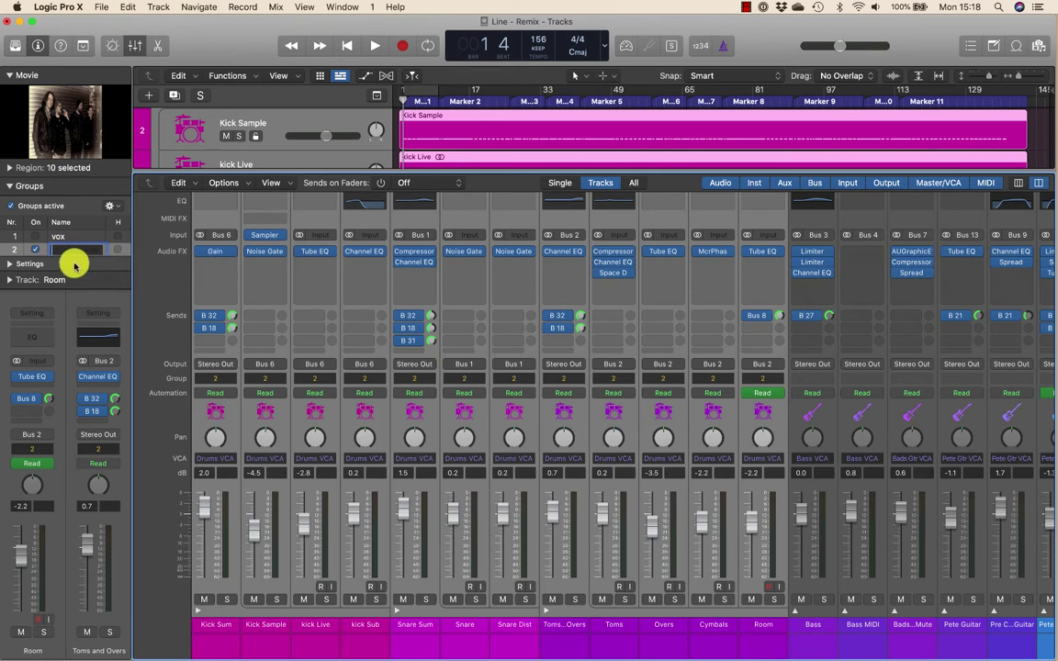
{"action": "type", "text": "drums"}
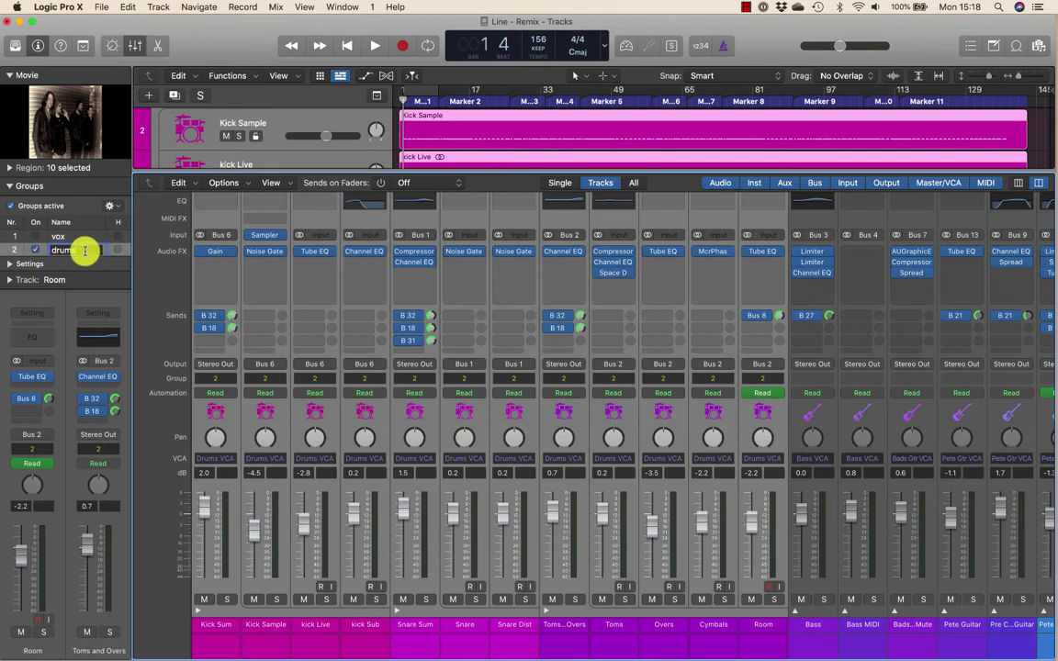
{"action": "key", "text": "Return"}
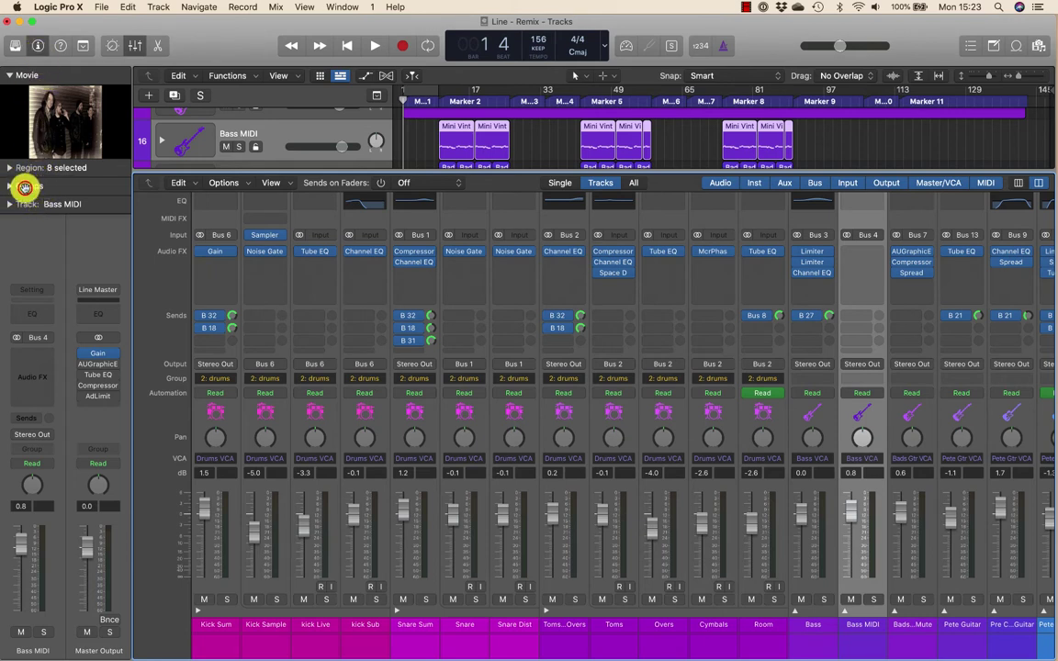
{"action": "left_click", "coordinate": [25, 188]}
{"action": "left_click_drag", "start_coordinate": [28, 182], "coordinate": [253, 123]}
{"action": "left_click_drag", "start_coordinate": [359, 204], "coordinate": [533, 379]}
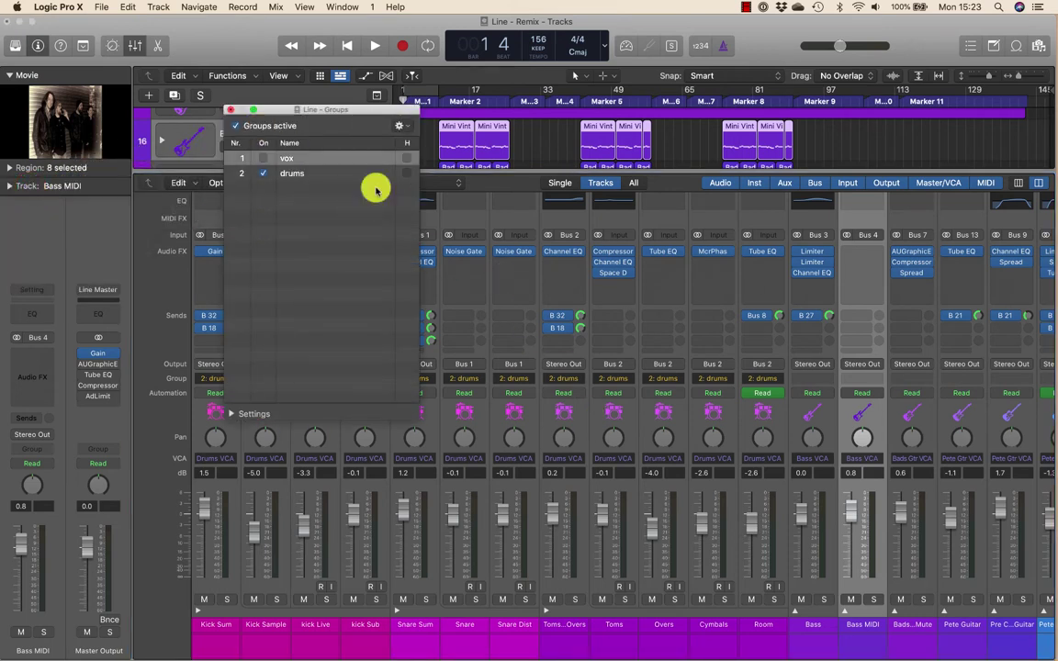
{"action": "left_click", "coordinate": [230, 109]}
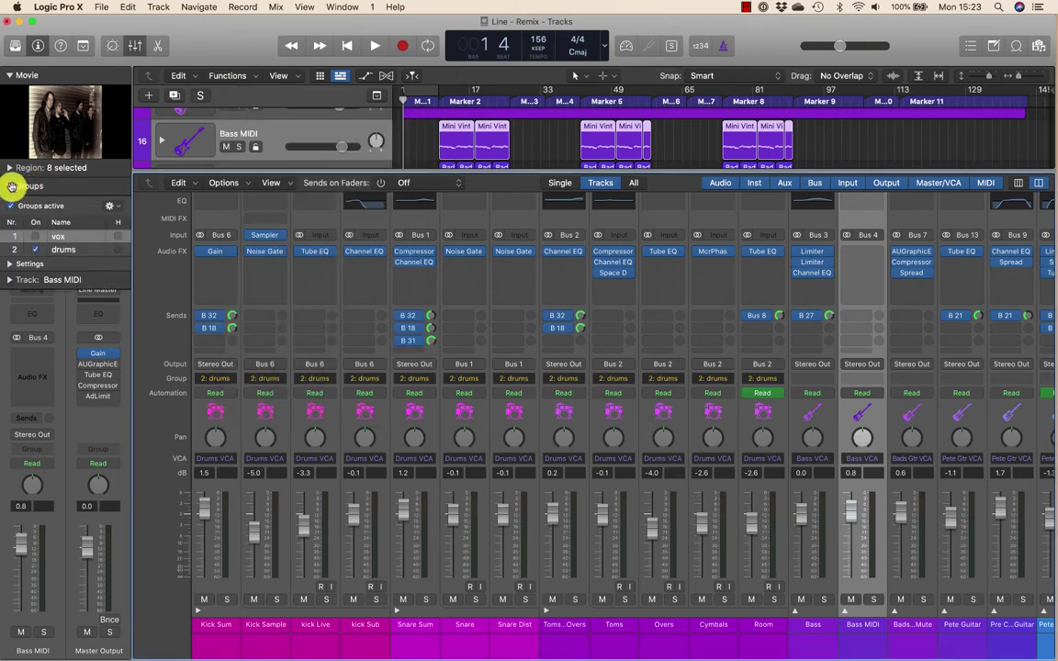
{"action": "left_click", "coordinate": [9, 186]}
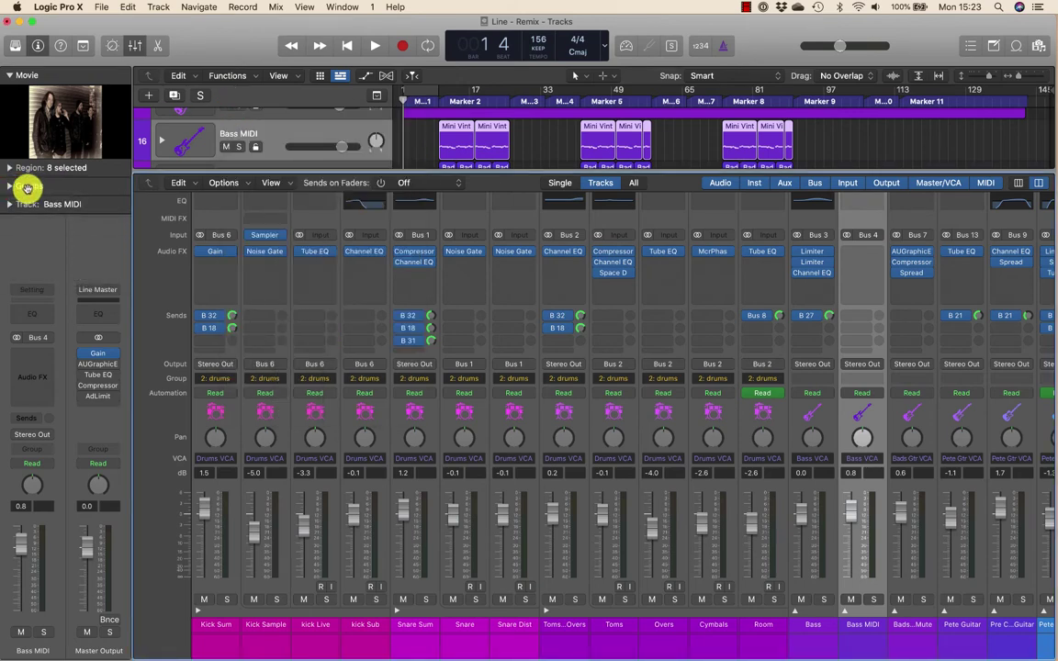
Step: Detach the group list as an enlarged floating window, expand the drums group's settings, and move the window clear of the first drum channels
{"action": "left_click_drag", "start_coordinate": [27, 188], "coordinate": [298, 133]}
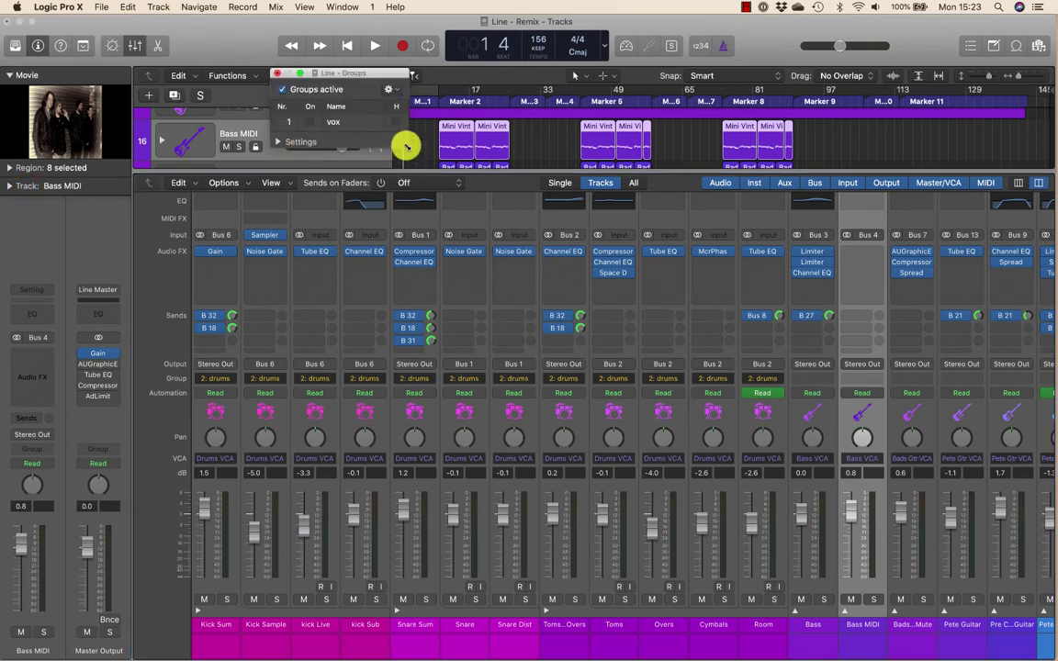
{"action": "left_click_drag", "start_coordinate": [414, 159], "coordinate": [625, 409]}
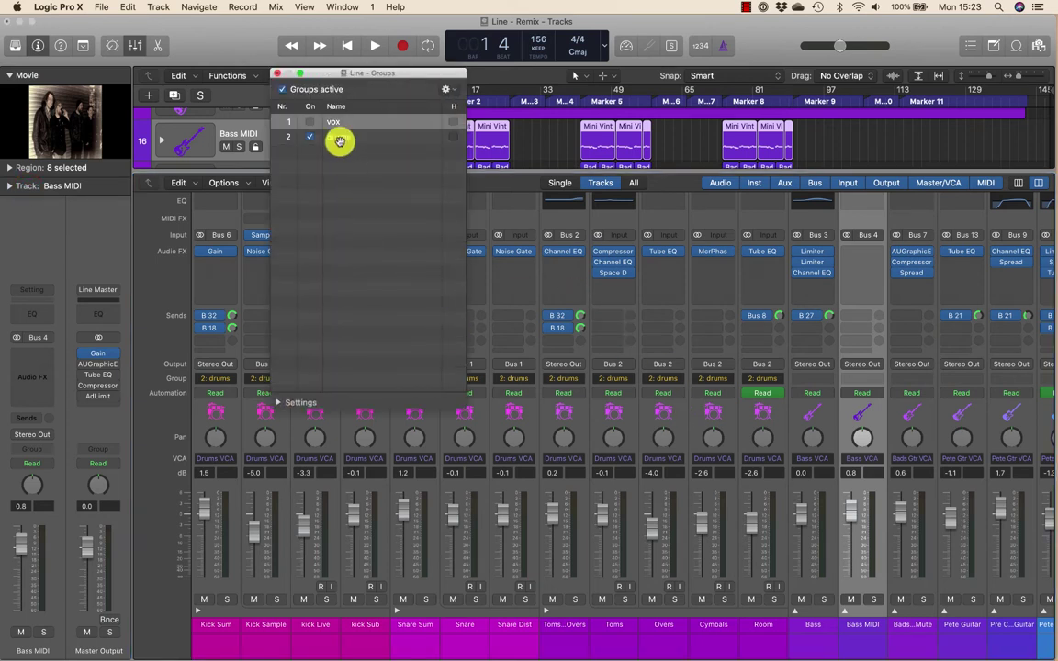
{"action": "left_click", "coordinate": [346, 138]}
{"action": "left_click", "coordinate": [276, 400]}
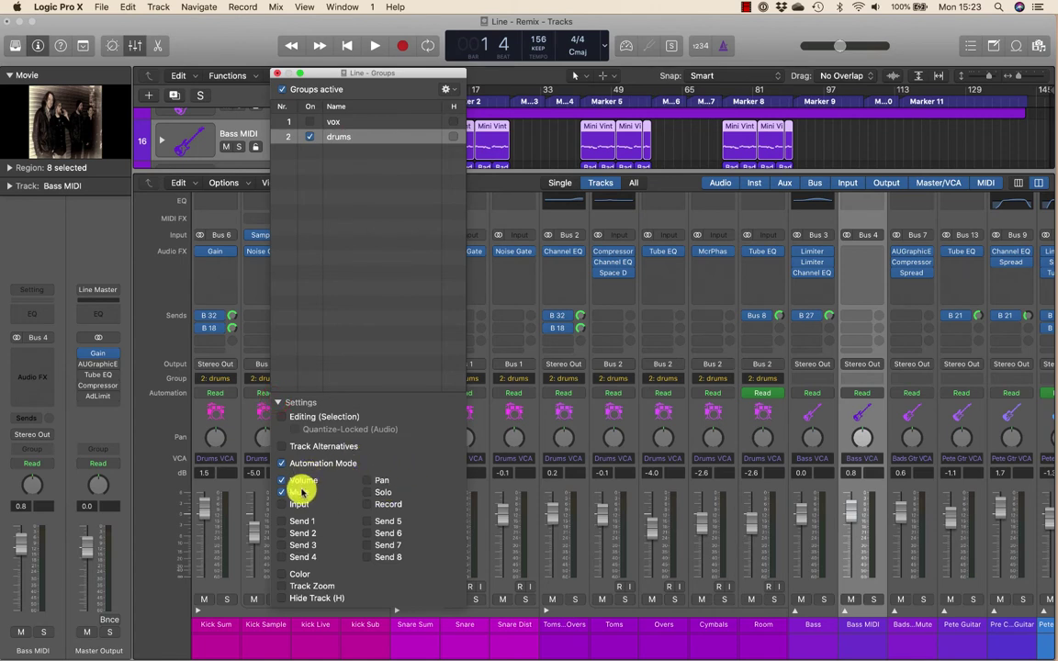
{"action": "left_click_drag", "start_coordinate": [388, 77], "coordinate": [768, 52]}
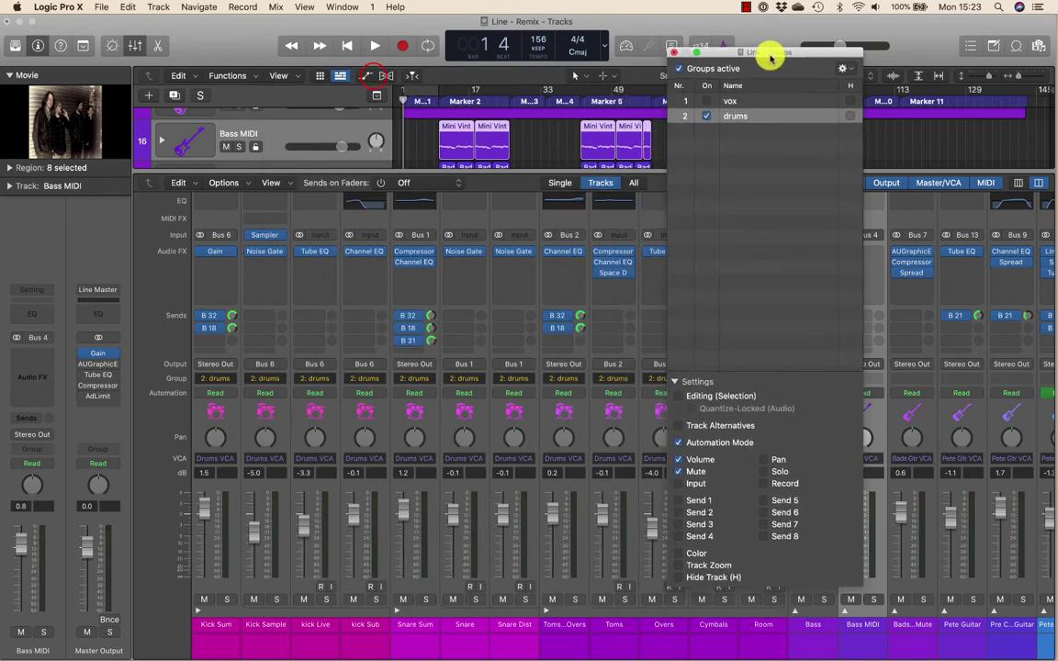
Step: Test the group's linked mute on Kick Sum, and lower the grouped faders until Kick Sum is at 0.6 dB
{"action": "left_click", "coordinate": [200, 602]}
{"action": "left_click", "coordinate": [200, 602]}
{"action": "left_click_drag", "start_coordinate": [206, 505], "coordinate": [204, 512]}
Step: Toggle solo on and off on Kick Sum and Kick Sample to check whether the group links solo
{"action": "left_click", "coordinate": [277, 600]}
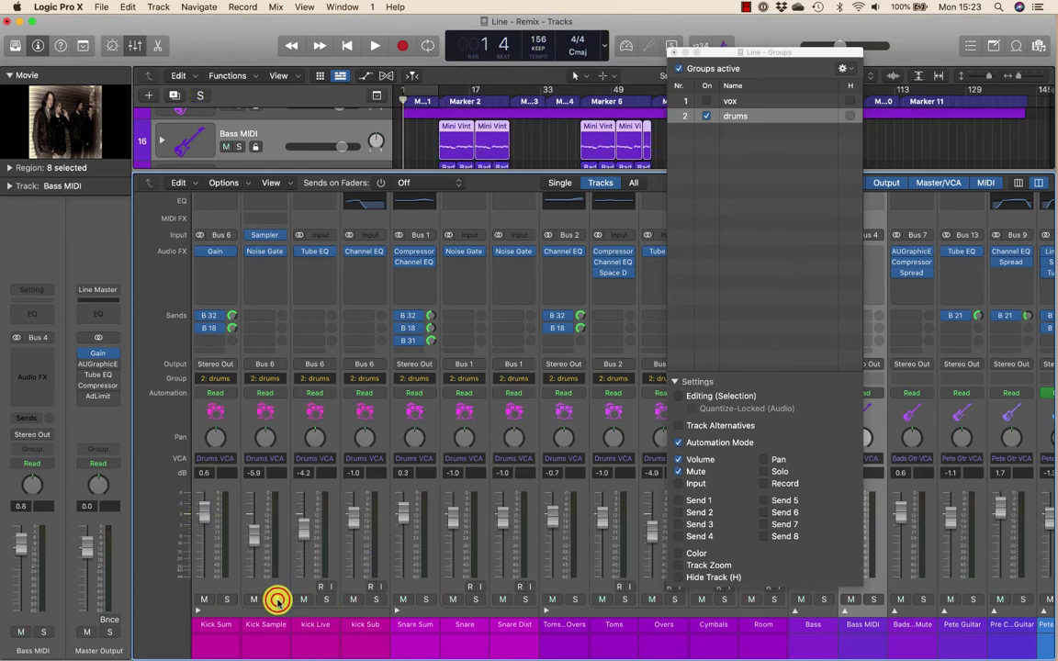
{"action": "left_click", "coordinate": [227, 599]}
{"action": "left_click", "coordinate": [277, 600]}
{"action": "left_click", "coordinate": [227, 600]}
{"action": "left_click", "coordinate": [275, 600]}
{"action": "left_click", "coordinate": [273, 600]}
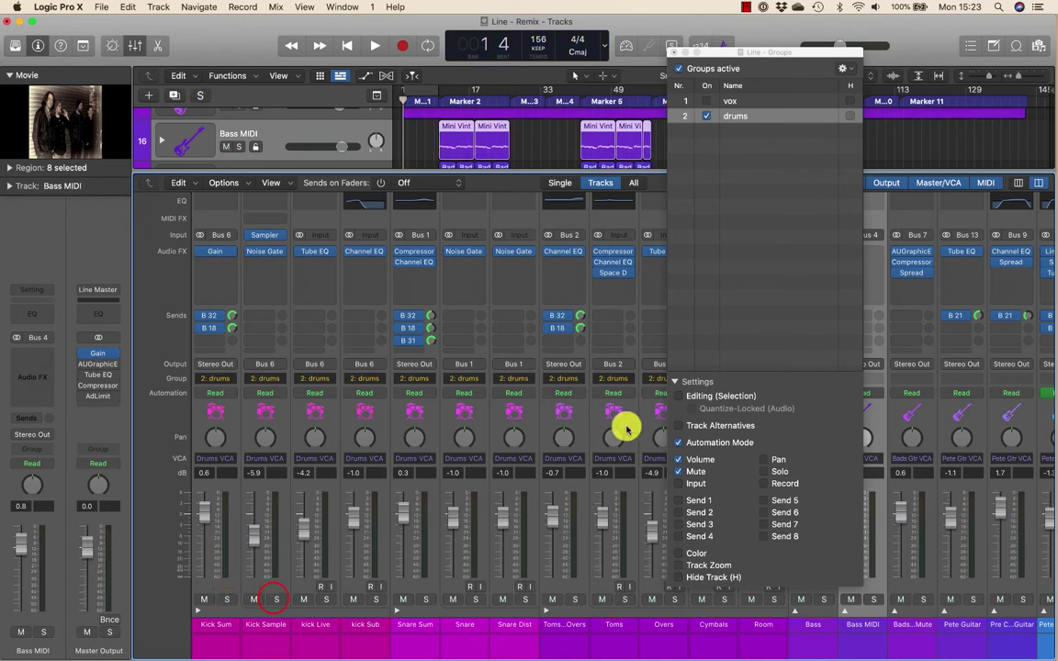
Step: Enable Editing (Selection), Quantize-Locked (Audio) and Solo for the drums group, and test the linked solo from Snare Dist
{"action": "left_click", "coordinate": [680, 397]}
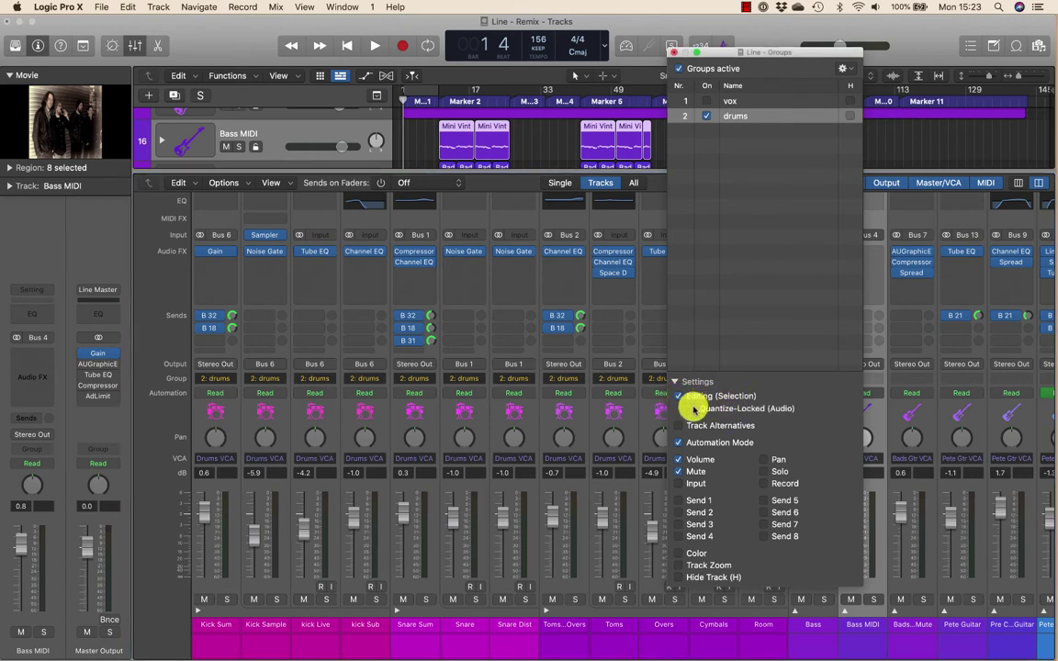
{"action": "left_click", "coordinate": [691, 409]}
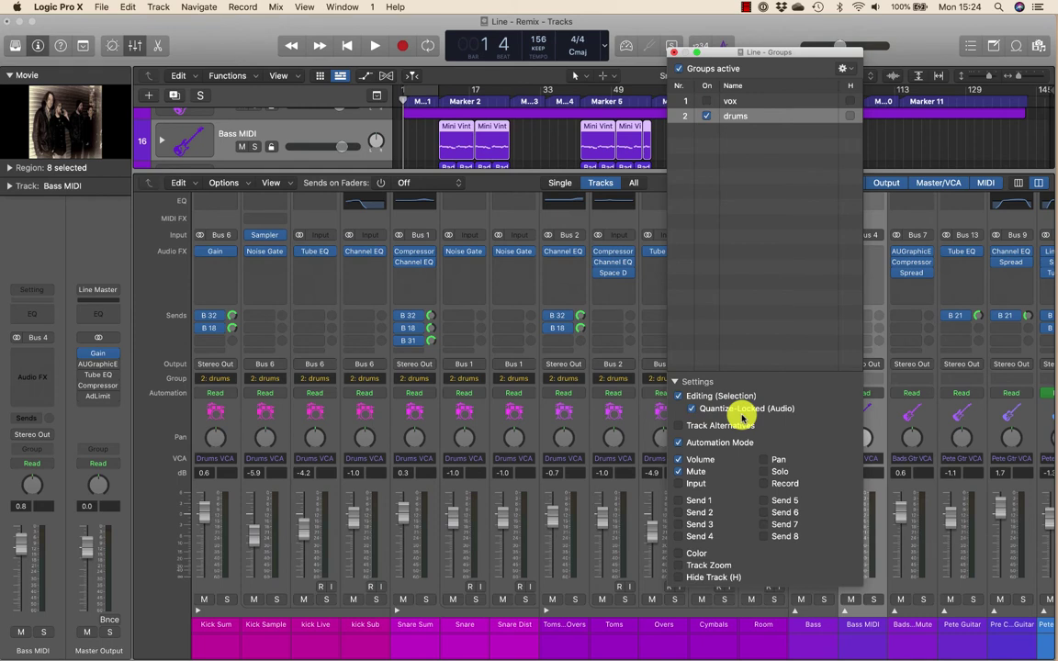
{"action": "left_click", "coordinate": [763, 472]}
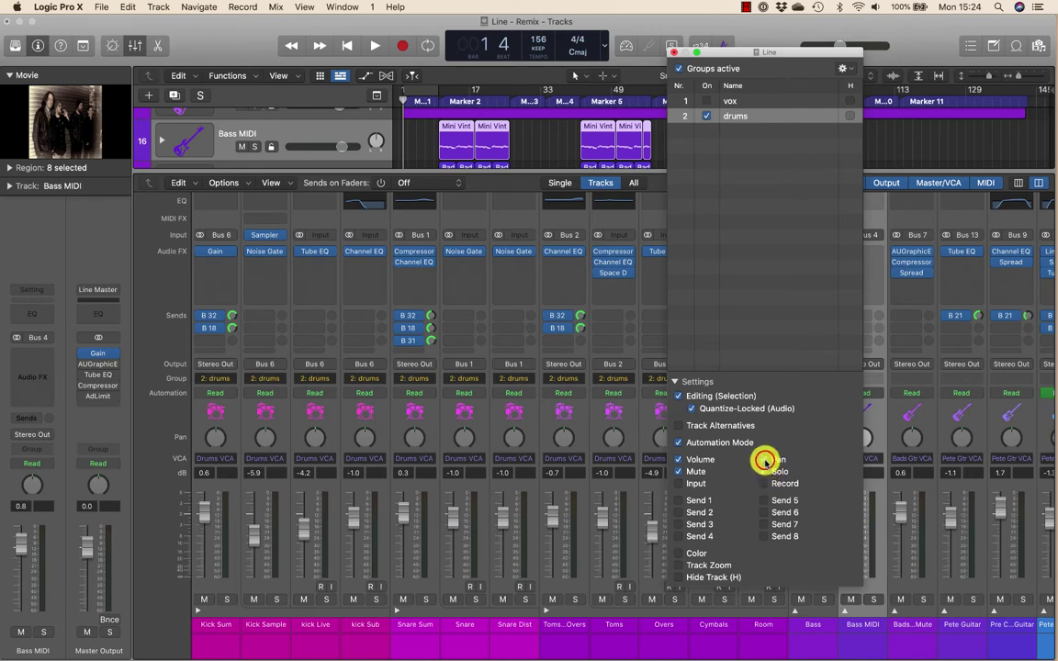
{"action": "left_click", "coordinate": [765, 460]}
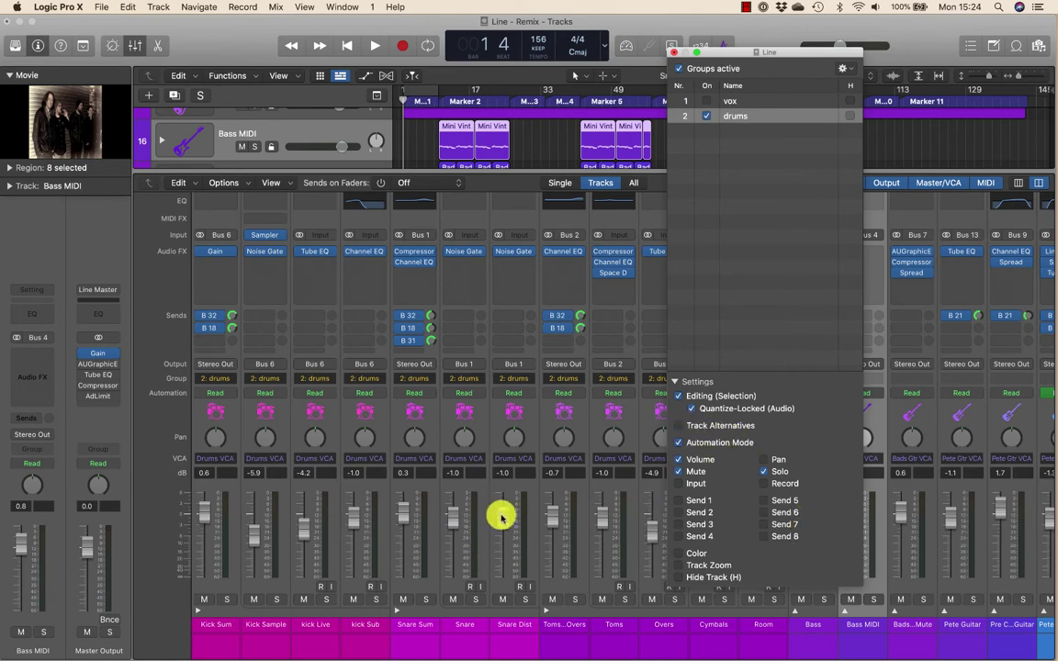
{"action": "left_click", "coordinate": [523, 599]}
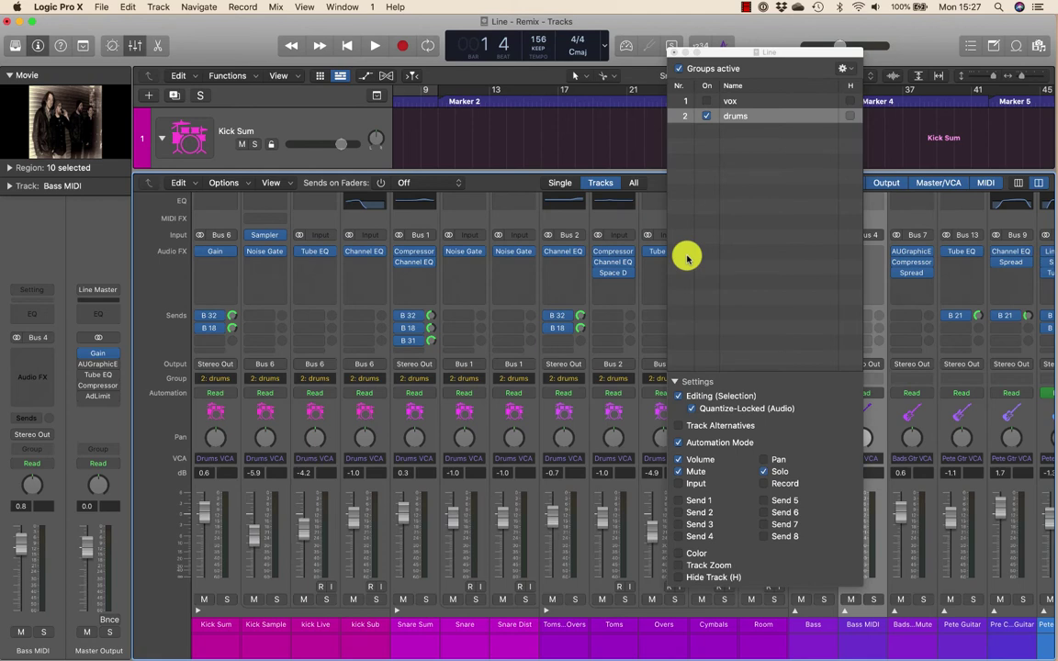
Step: Hide the mixer to reveal all the drum tracks, and set the Command-click tool to Scissors
{"action": "key", "text": "x"}
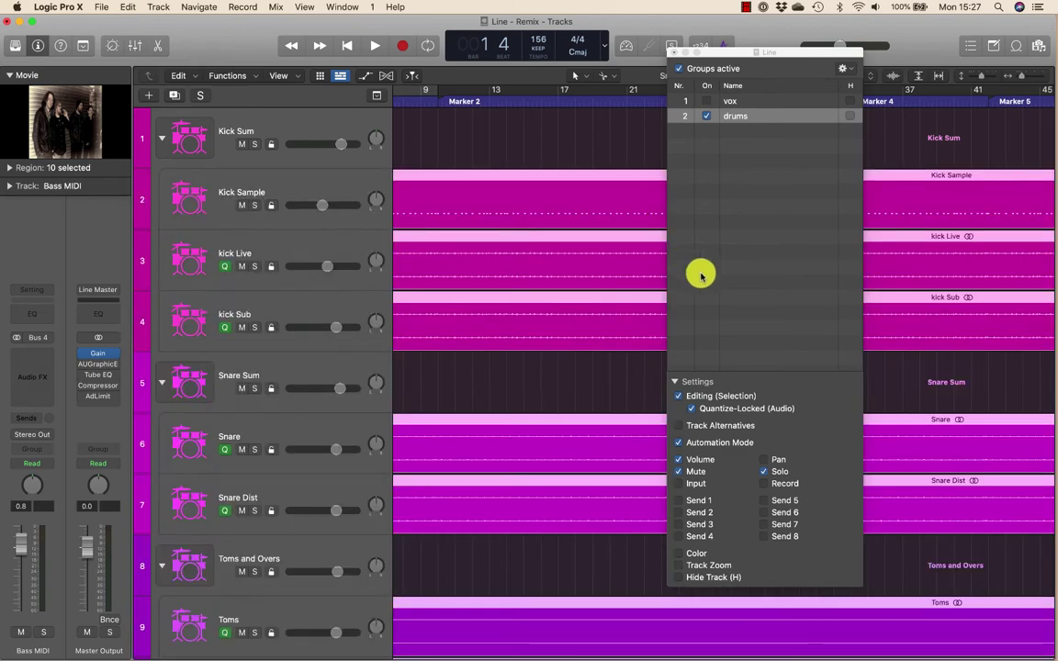
{"action": "left_click", "coordinate": [571, 156], "text": "ctrl+alt"}
{"action": "key", "text": "super+Down"}
{"action": "key", "text": "super+Down"}
{"action": "key", "text": "super+Down"}
{"action": "key", "text": "super+Down"}
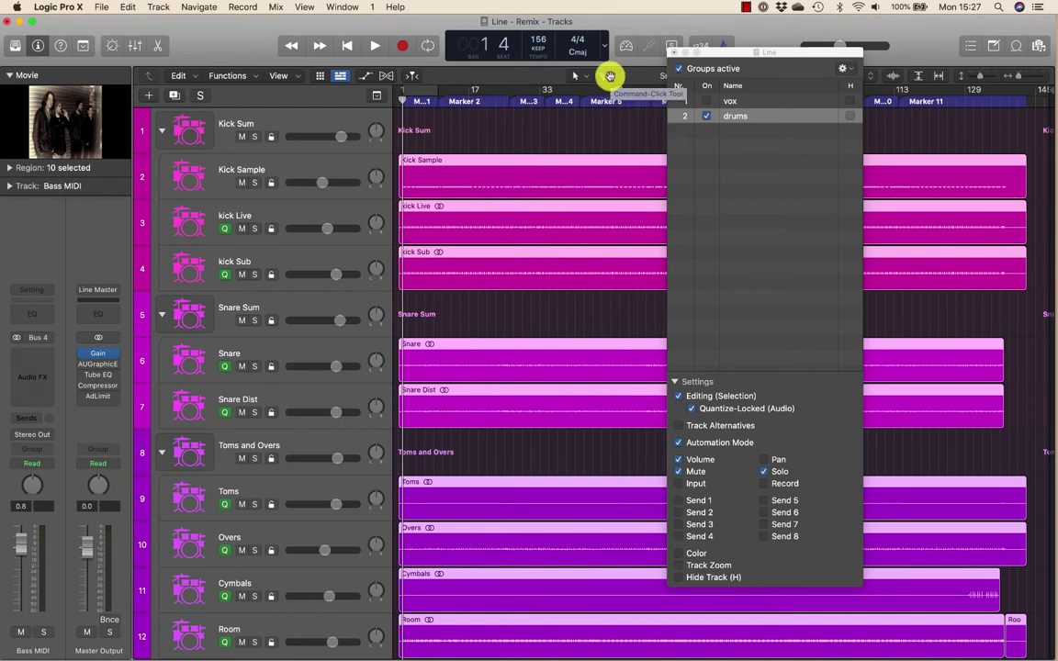
{"action": "left_click", "coordinate": [610, 76]}
{"action": "left_click", "coordinate": [623, 159]}
Step: Split the grouped drum regions at the start of Marker 2, keeping the notes that cross the split point
{"action": "key", "text": "super+Right"}
{"action": "key", "text": "super+Right"}
{"action": "key", "text": "super+Right"}
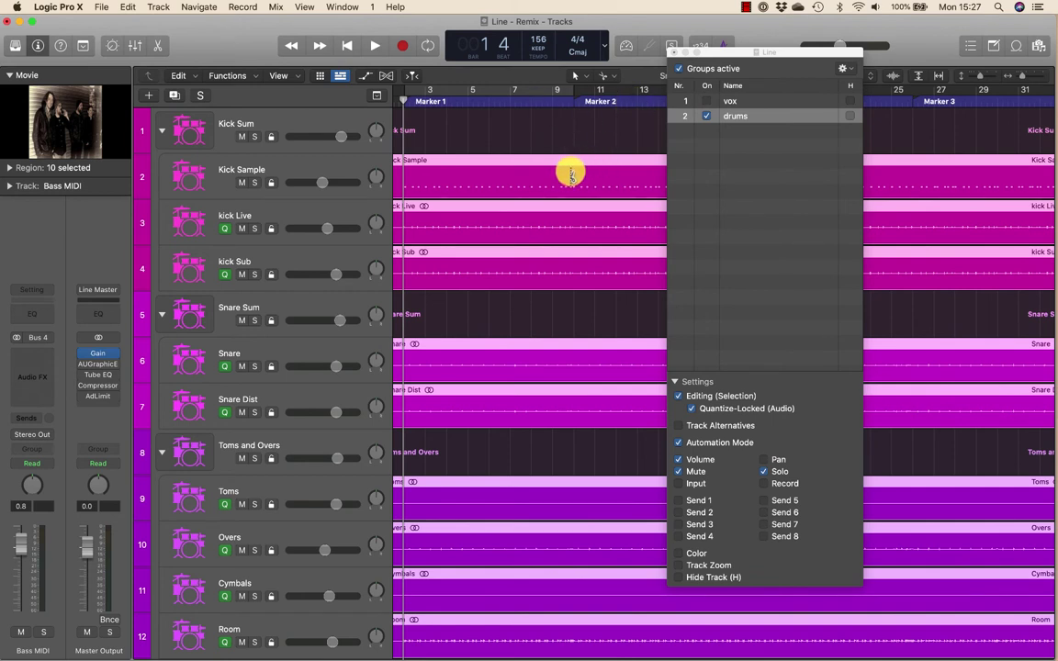
{"action": "left_click", "coordinate": [570, 172]}
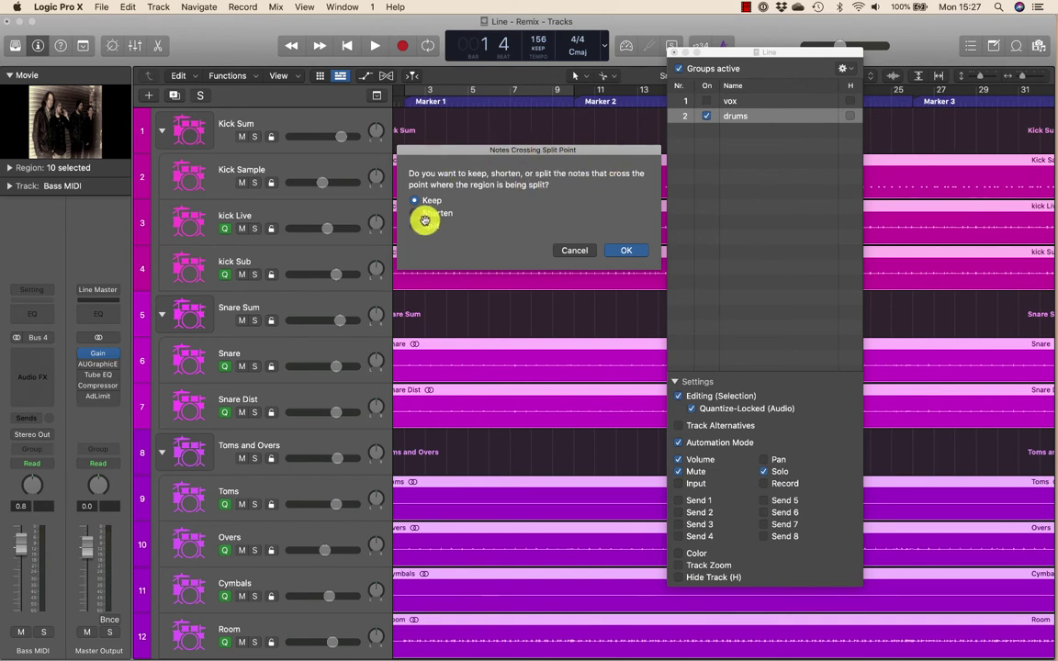
{"action": "left_click", "coordinate": [628, 252]}
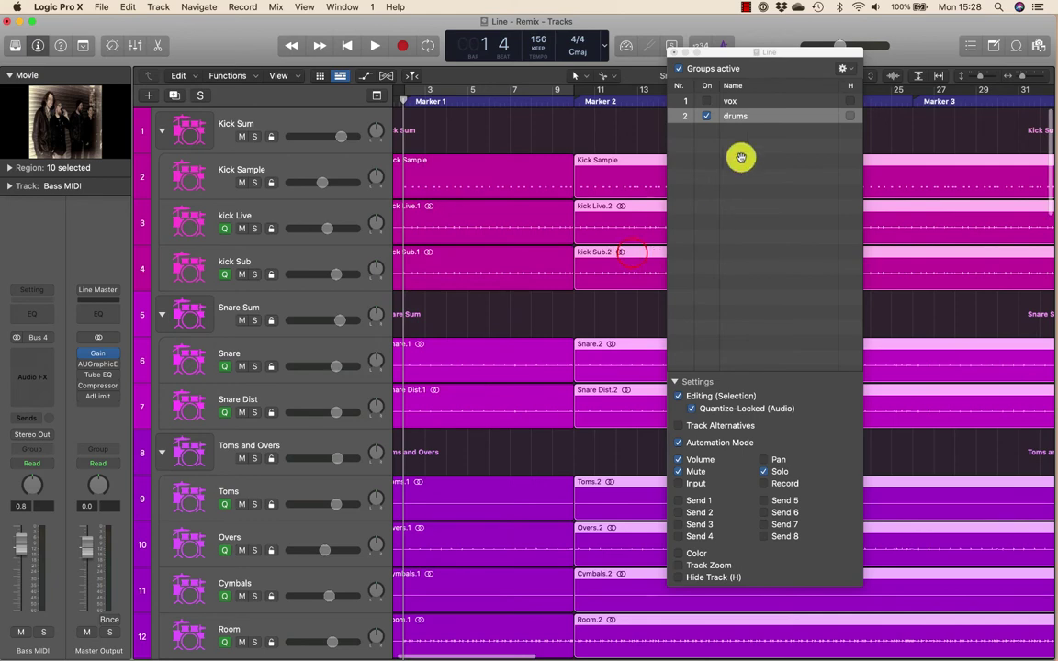
Step: Close the group settings window and split the grouped drum regions at the start of Marker 3
{"action": "left_click", "coordinate": [735, 64]}
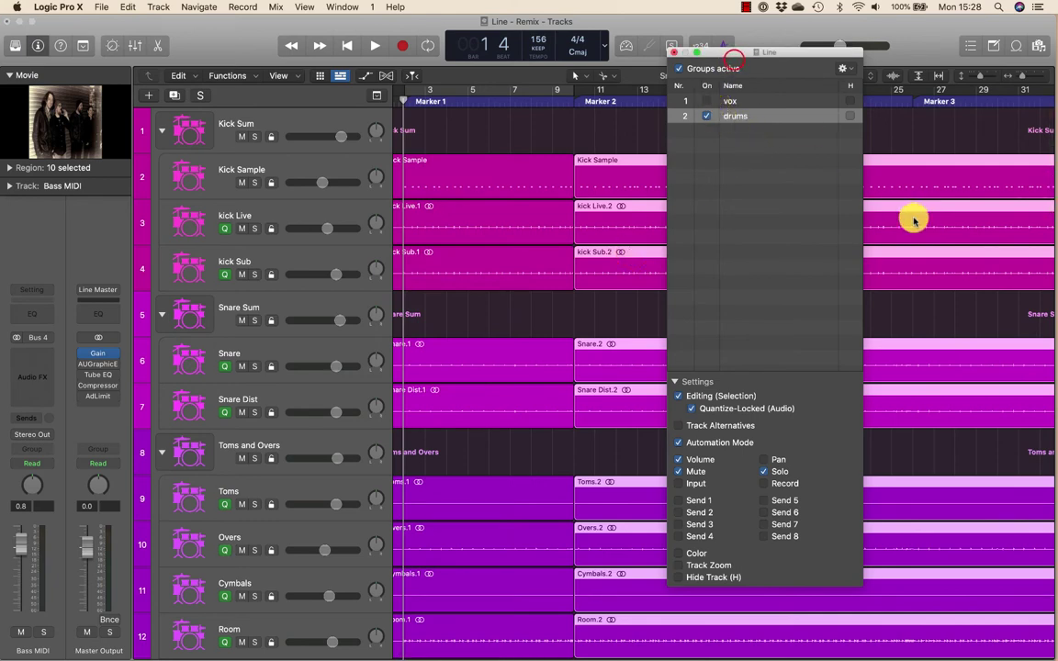
{"action": "left_click", "coordinate": [674, 52]}
{"action": "key", "text": "super+Up"}
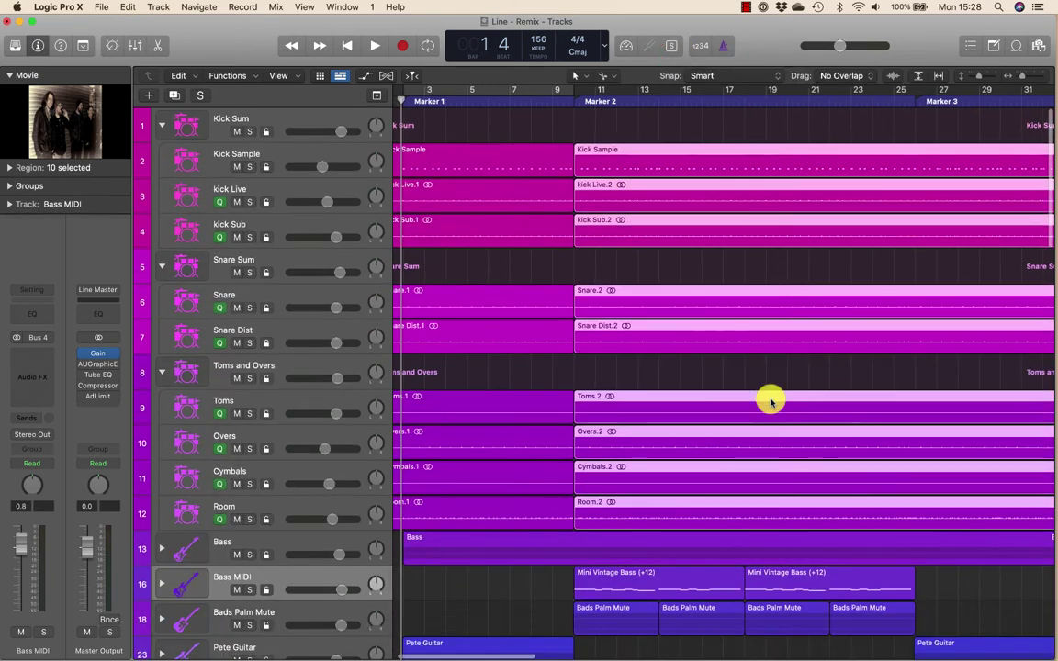
{"action": "scroll", "coordinate": [772, 399], "scroll_direction": "right", "scroll_amount": 4}
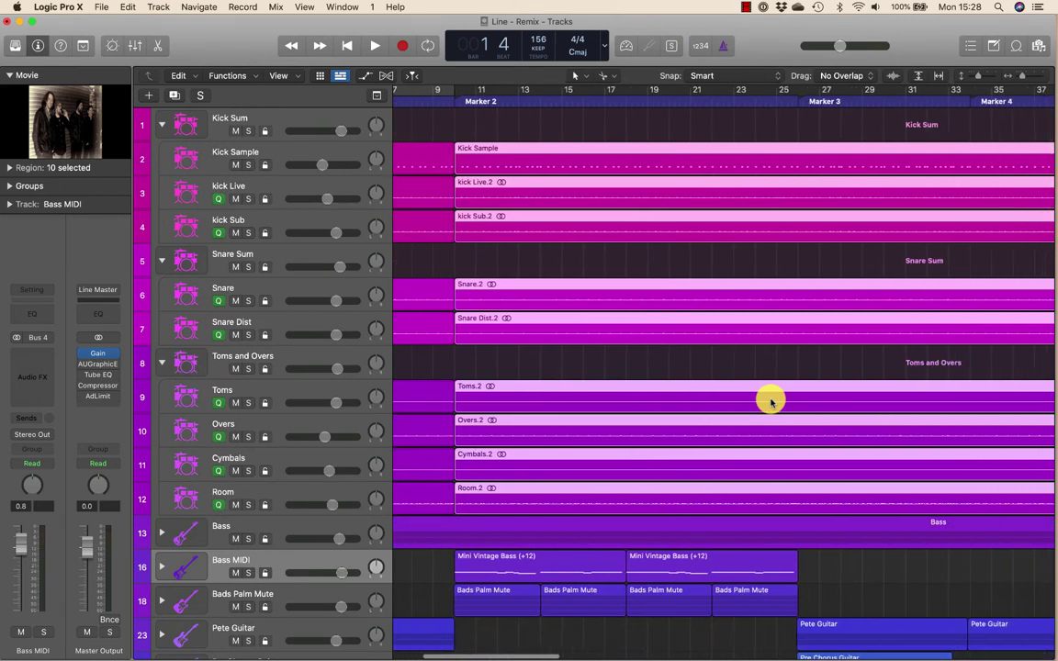
{"action": "left_click", "coordinate": [796, 147]}
{"action": "left_click", "coordinate": [628, 256]}
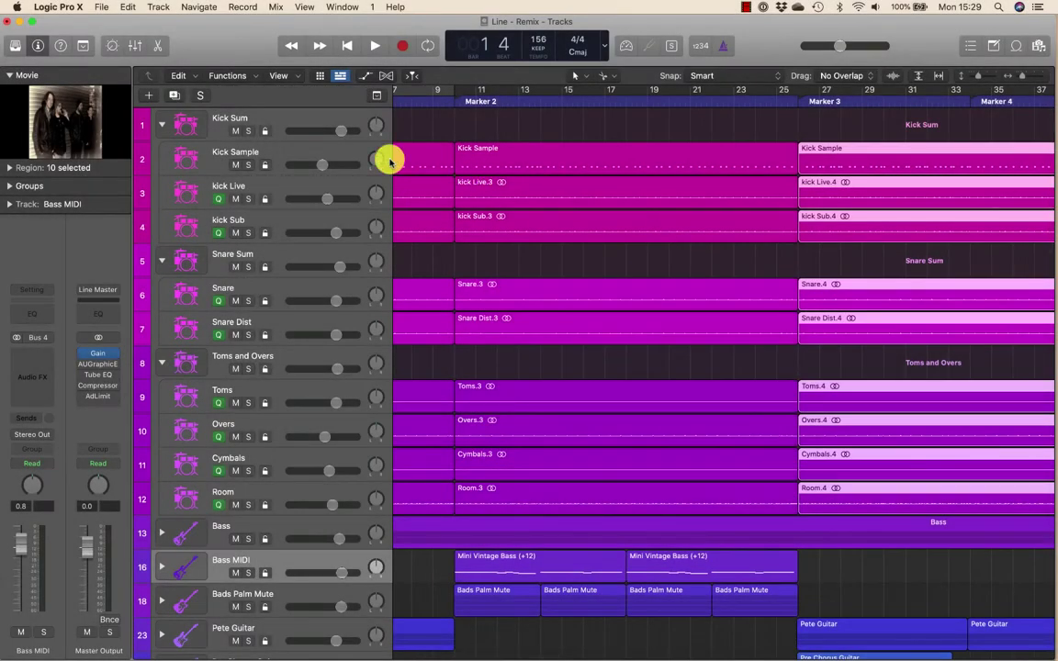
Step: Select Kick Sum, show the mixer and raise its fader to 1.3 dB with the drums group linked
{"action": "left_click", "coordinate": [265, 116]}
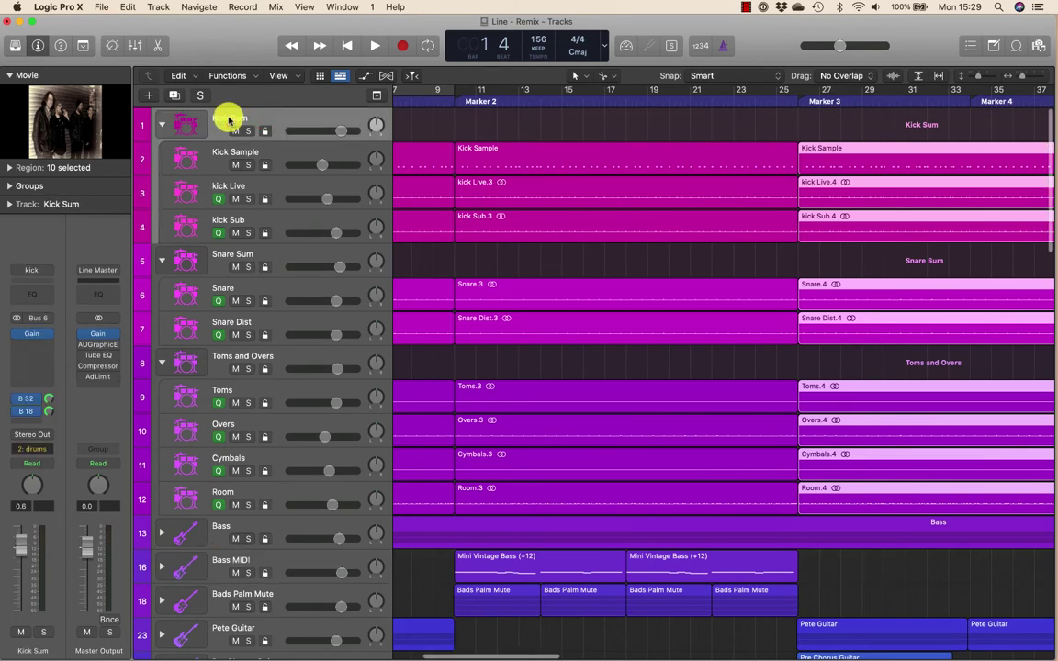
{"action": "key", "text": "x"}
{"action": "left_click_drag", "start_coordinate": [204, 515], "coordinate": [202, 514]}
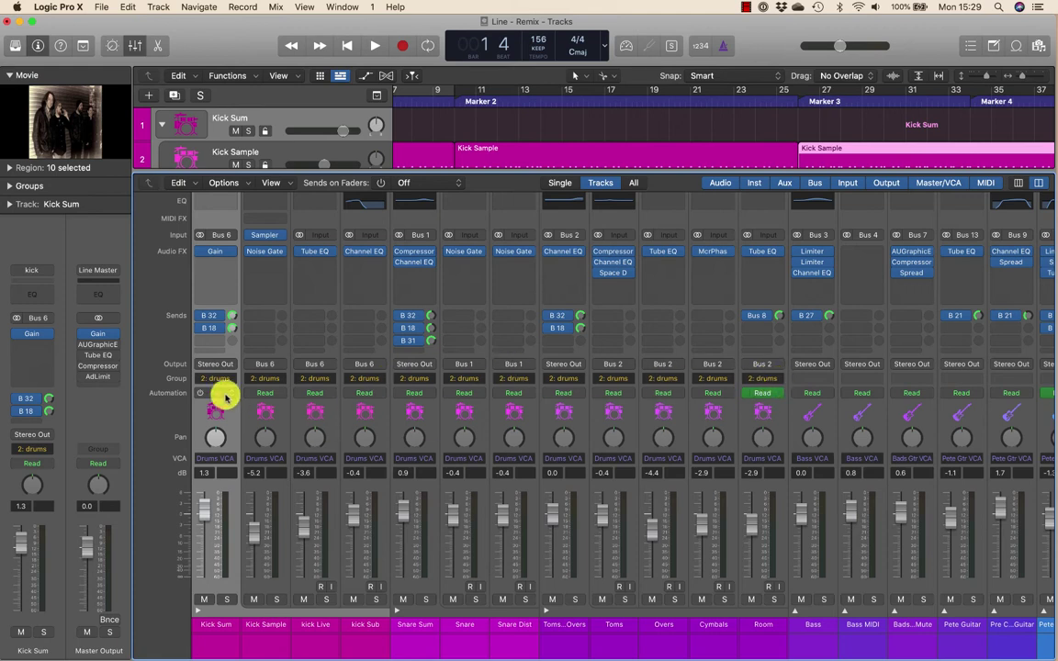
Step: Toggle the group clutch to suspend the drums group, and lower only the Kick Sum fader to -14.2 dB
{"action": "key", "text": "g"}
{"action": "key", "text": "g"}
{"action": "key", "text": "g"}
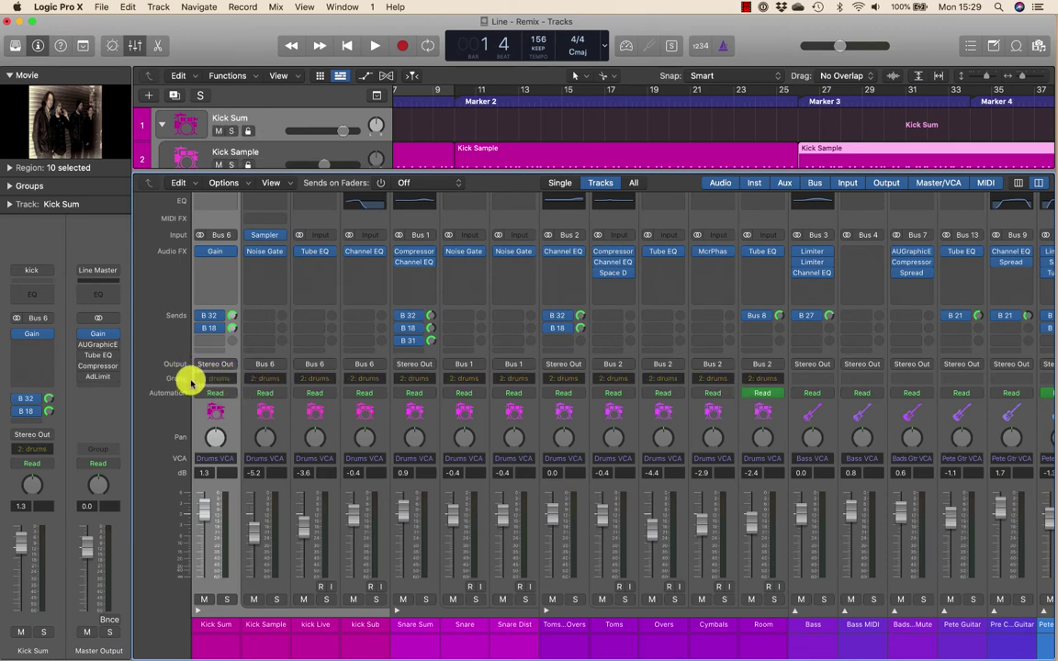
{"action": "key", "text": "g"}
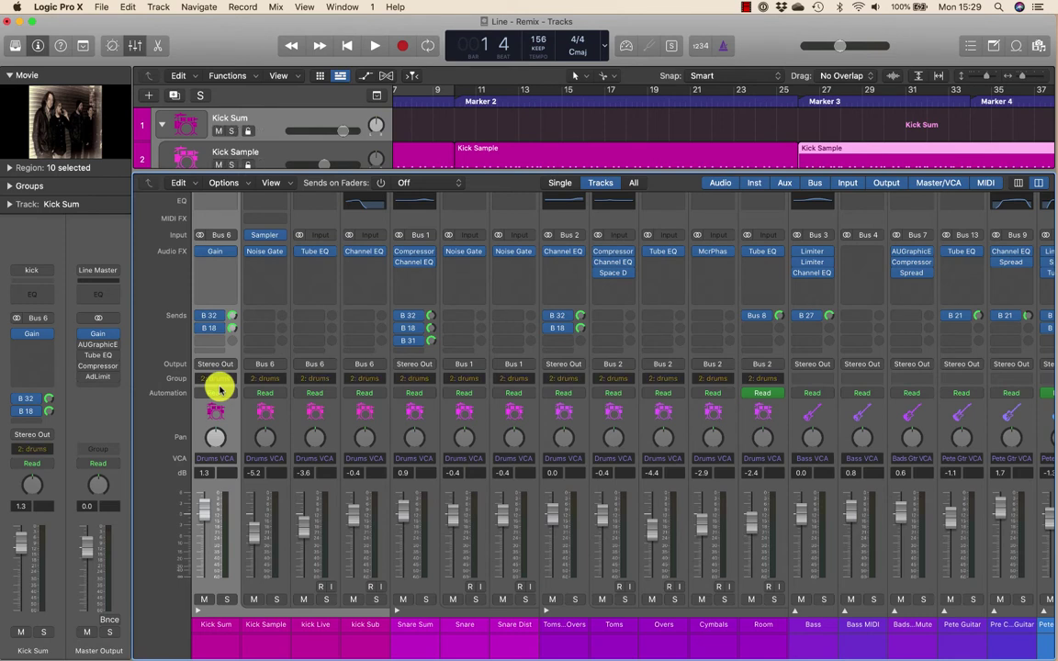
{"action": "mouse_move", "coordinate": [204, 508]}
{"action": "left_mouse_down"}
{"action": "mouse_move", "coordinate": [207, 525]}
{"action": "mouse_move", "coordinate": [209, 508]}
{"action": "left_mouse_up"}
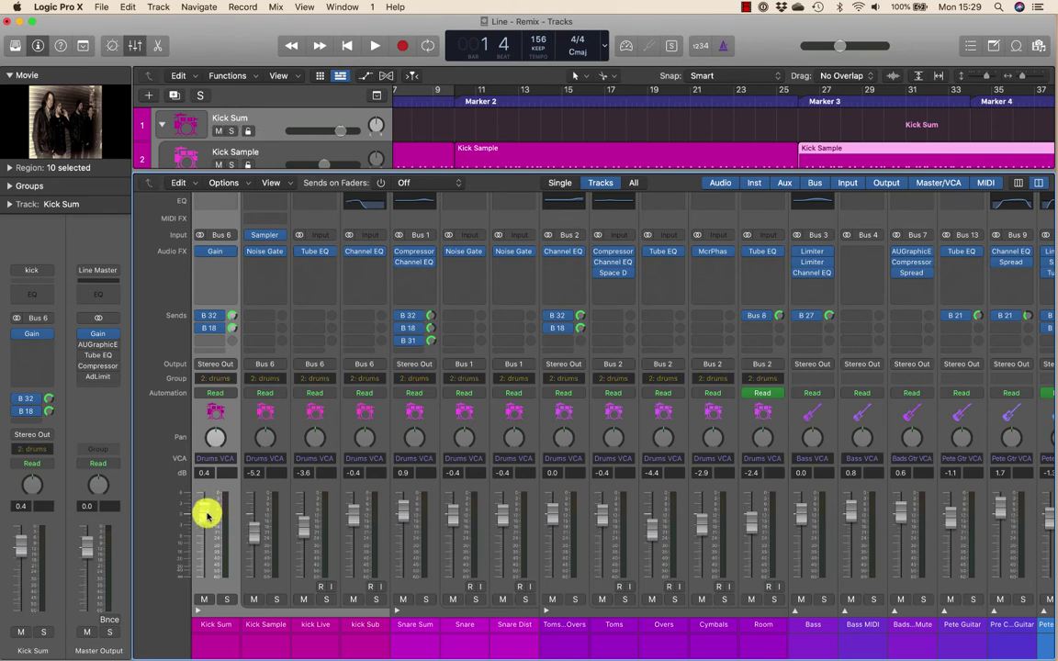
{"action": "left_click_drag", "start_coordinate": [208, 508], "coordinate": [208, 585]}
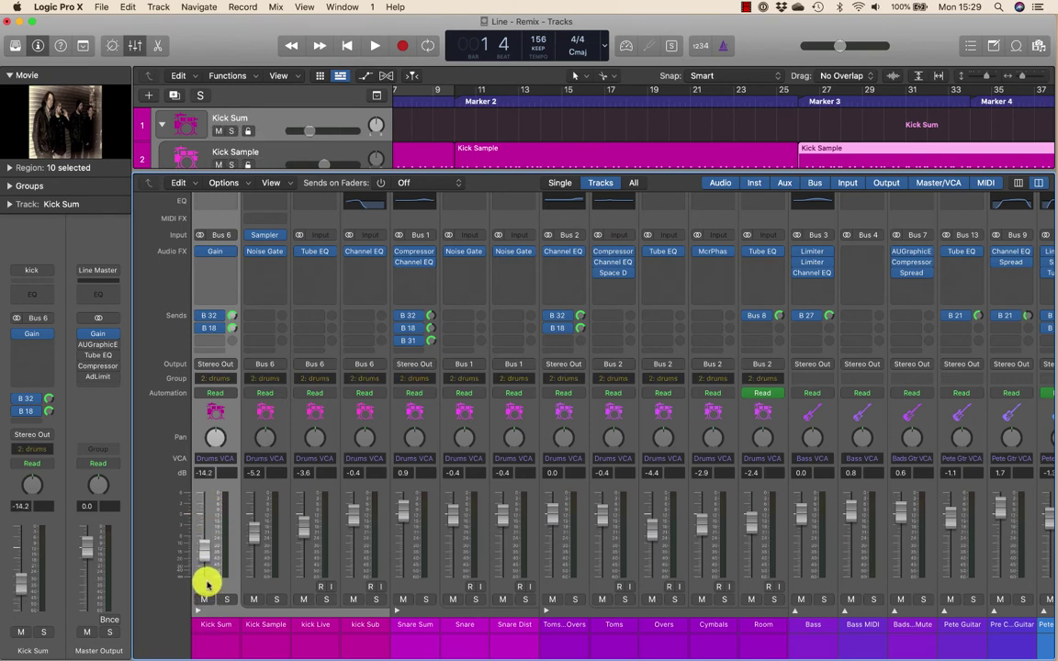
Step: Re-enable the drums group to test its linked faders, and bring Kick Sum back up on its own to about 0 dB
{"action": "key", "text": "shift+g"}
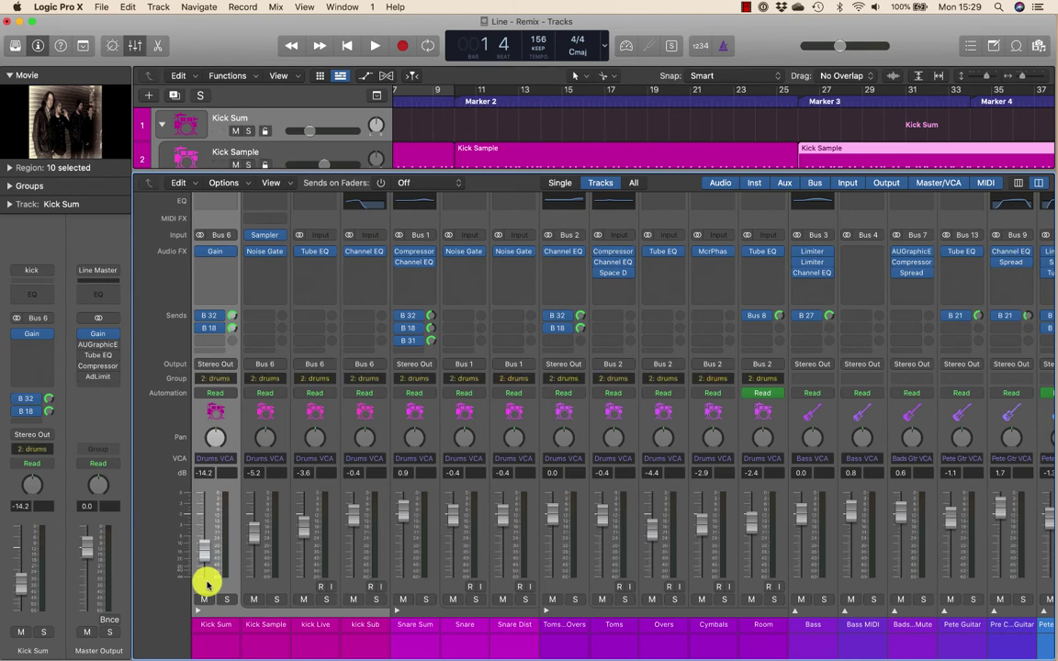
{"action": "mouse_move", "coordinate": [208, 551]}
{"action": "left_mouse_down"}
{"action": "mouse_move", "coordinate": [193, 526]}
{"action": "mouse_move", "coordinate": [199, 557]}
{"action": "left_mouse_up"}
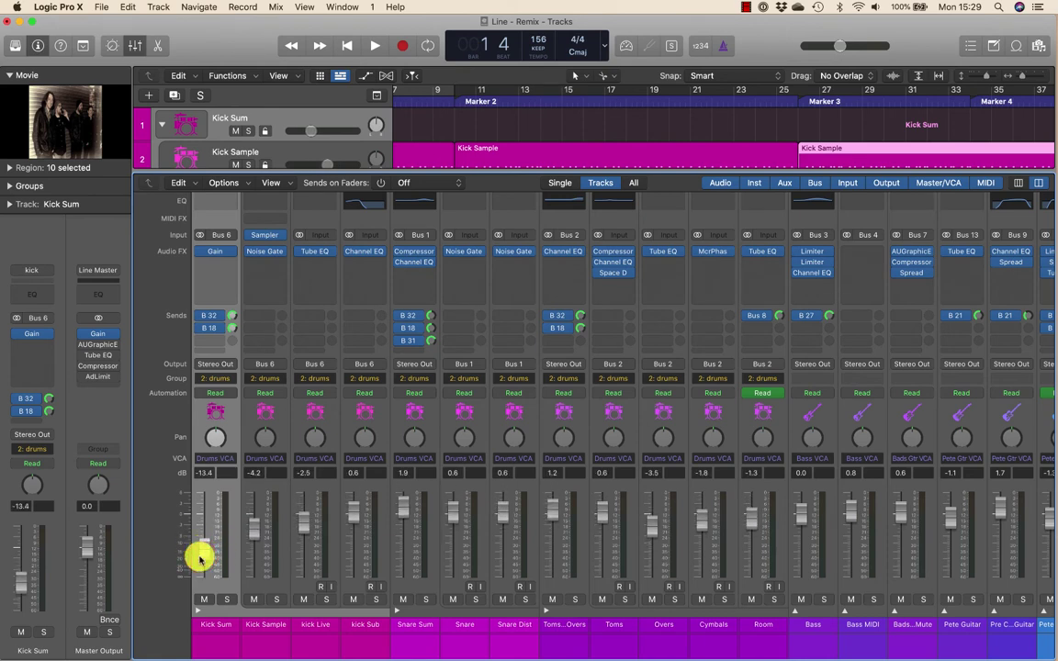
{"action": "key", "text": "g"}
{"action": "left_click_drag", "start_coordinate": [204, 550], "coordinate": [203, 520]}
{"action": "key", "text": "g"}
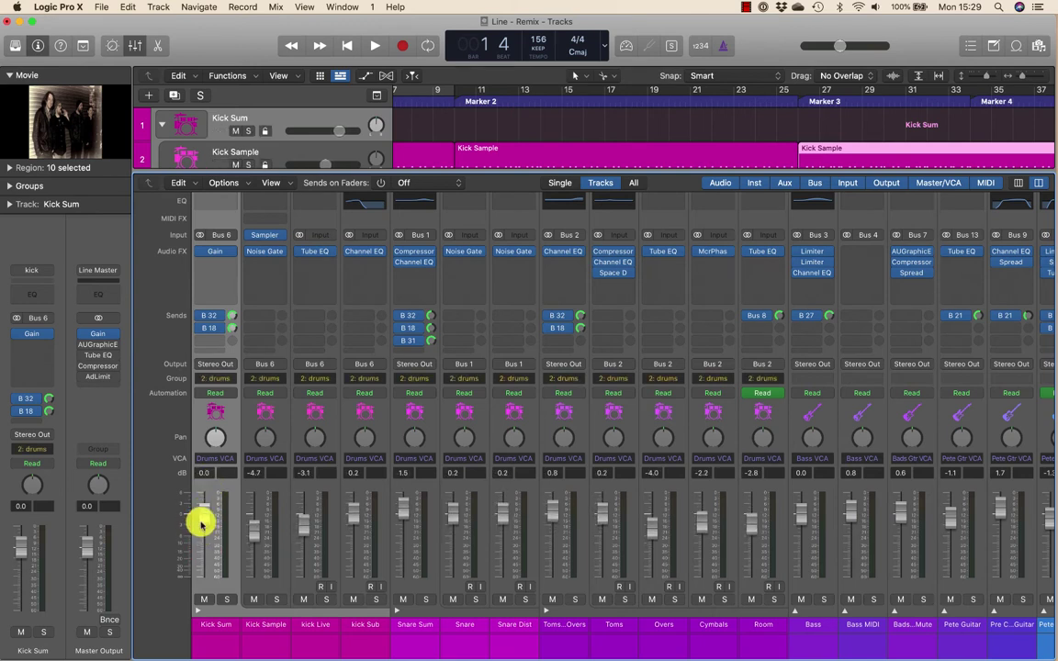
{"action": "left_click", "coordinate": [203, 519], "text": "alt"}
{"action": "left_click_drag", "start_coordinate": [203, 517], "coordinate": [203, 519]}
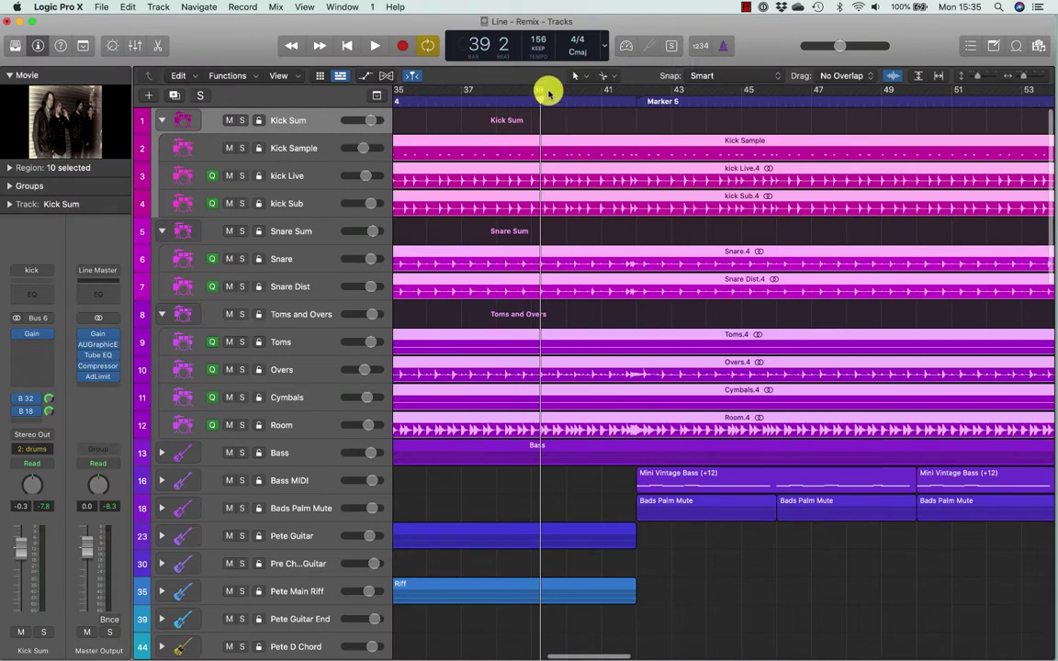
Step: Set a cycle range from bar 39 to bar 41 and play it to audition the section
{"action": "left_click", "coordinate": [541, 92]}
{"action": "left_click_drag", "start_coordinate": [541, 93], "coordinate": [595, 90]}
{"action": "left_click", "coordinate": [613, 123], "text": "ctrl+alt"}
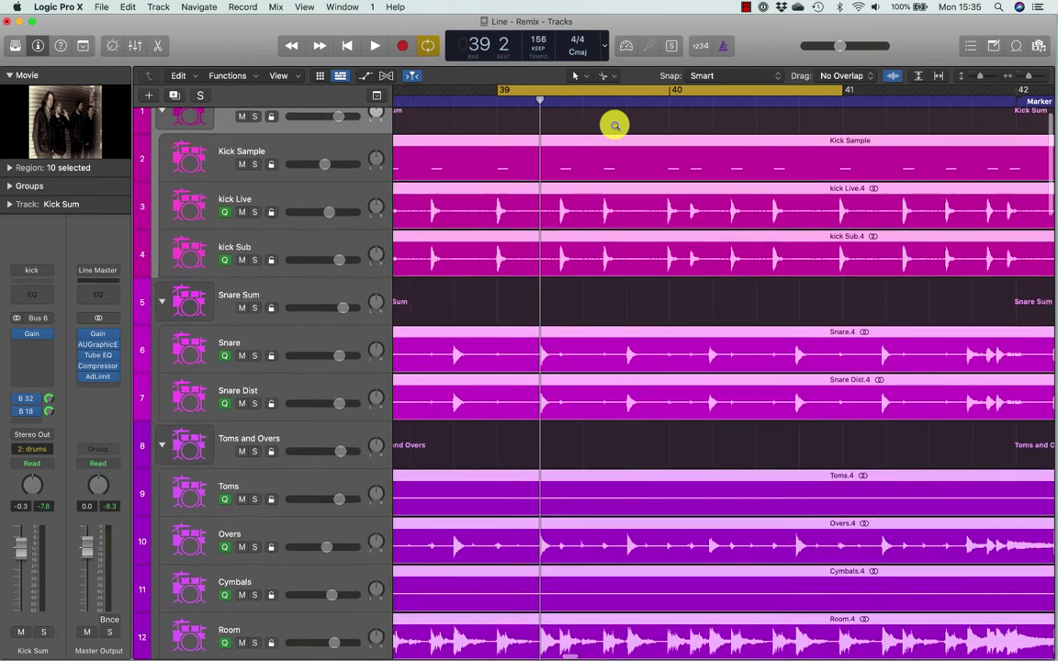
{"action": "left_click", "coordinate": [614, 123], "text": "ctrl+alt"}
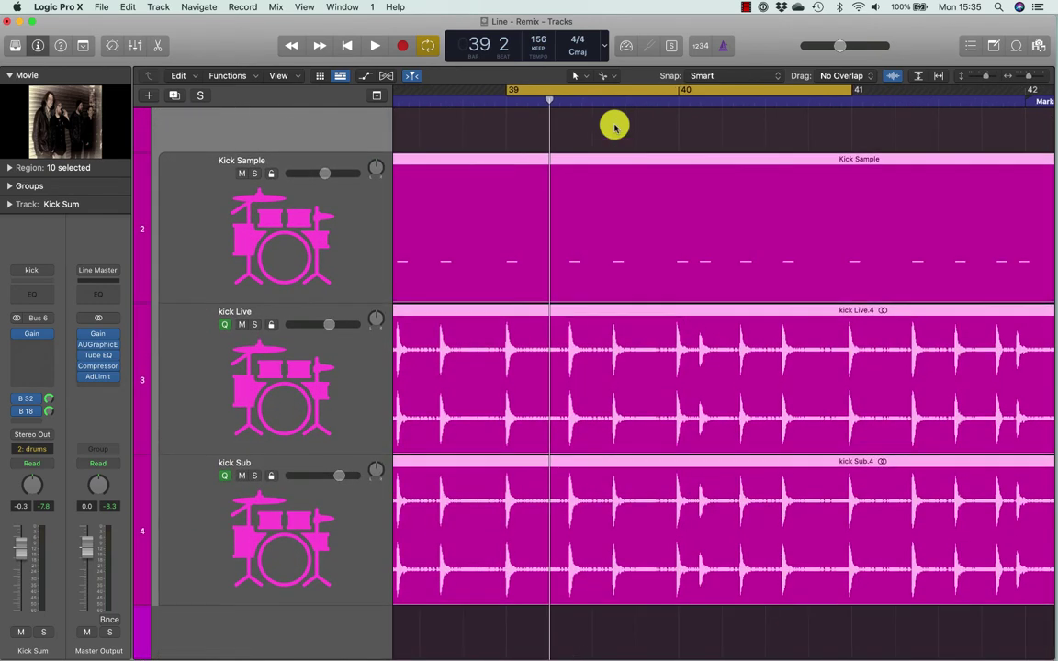
{"action": "key", "text": "space"}
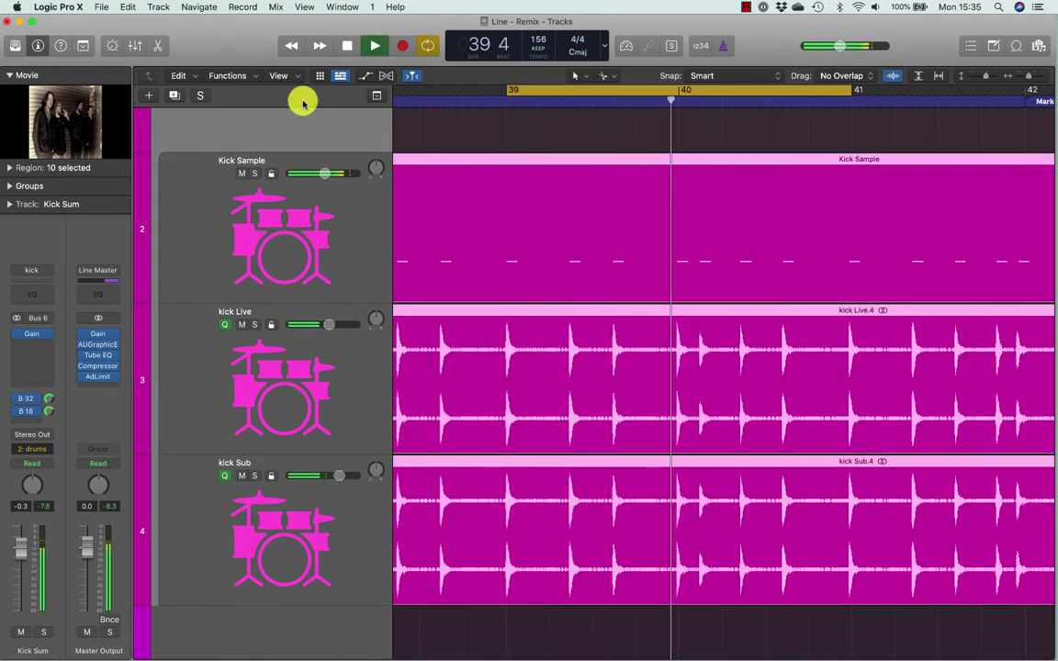
{"action": "key", "text": "space"}
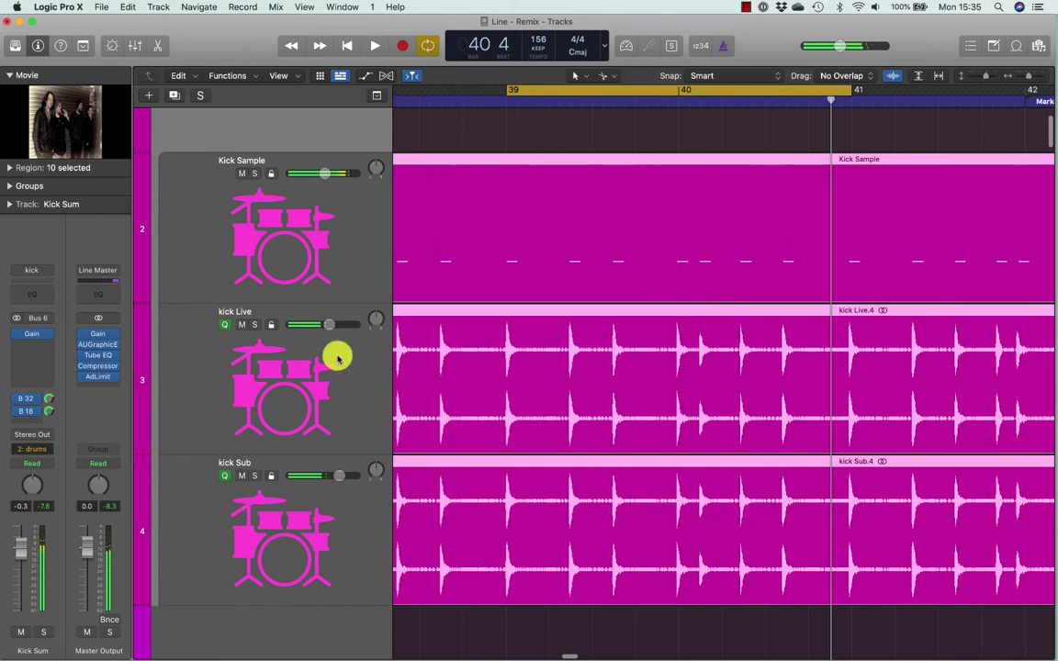
Step: Solo the drums group from Kick Sum and audition the cycled bars
{"action": "left_click", "coordinate": [212, 246], "text": "ctrl+alt"}
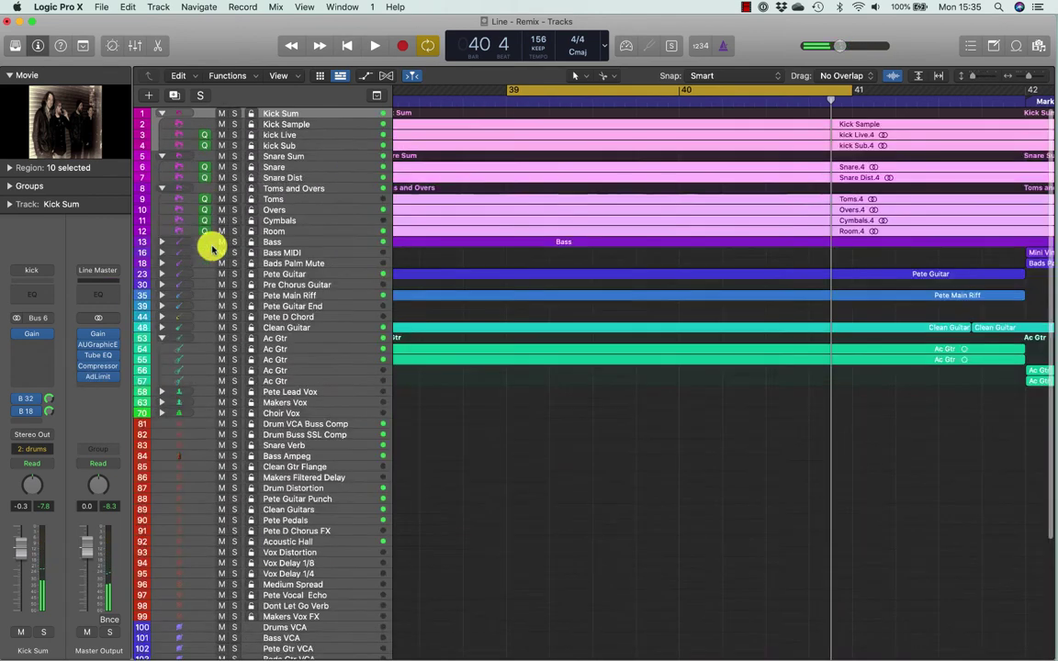
{"action": "left_click", "coordinate": [234, 113]}
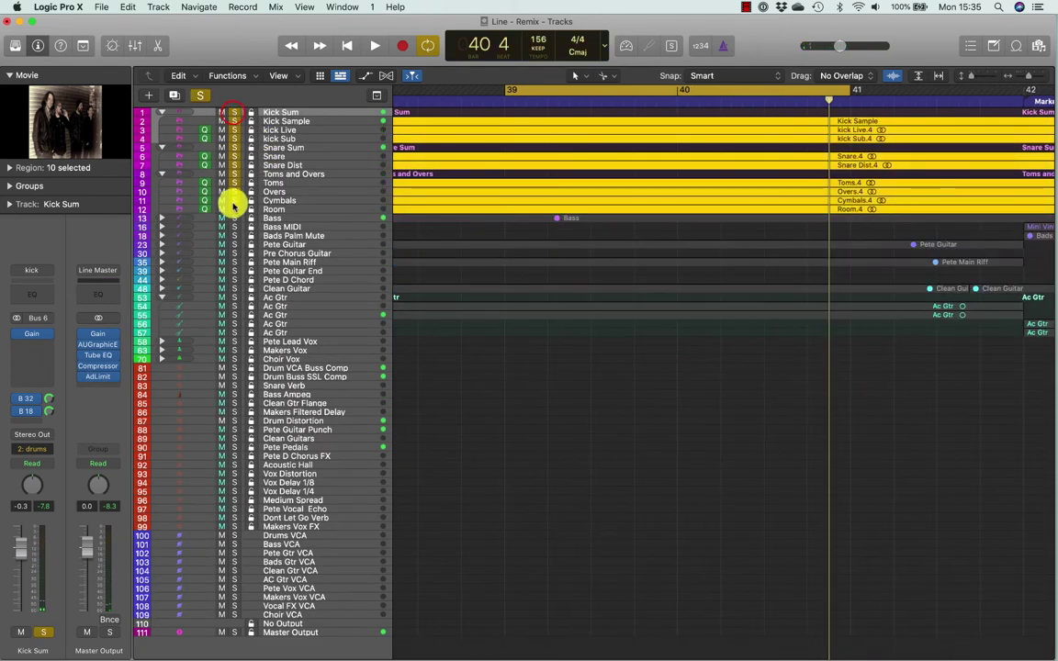
{"action": "key", "text": "space"}
{"action": "left_click", "coordinate": [395, 220], "text": "ctrl+alt"}
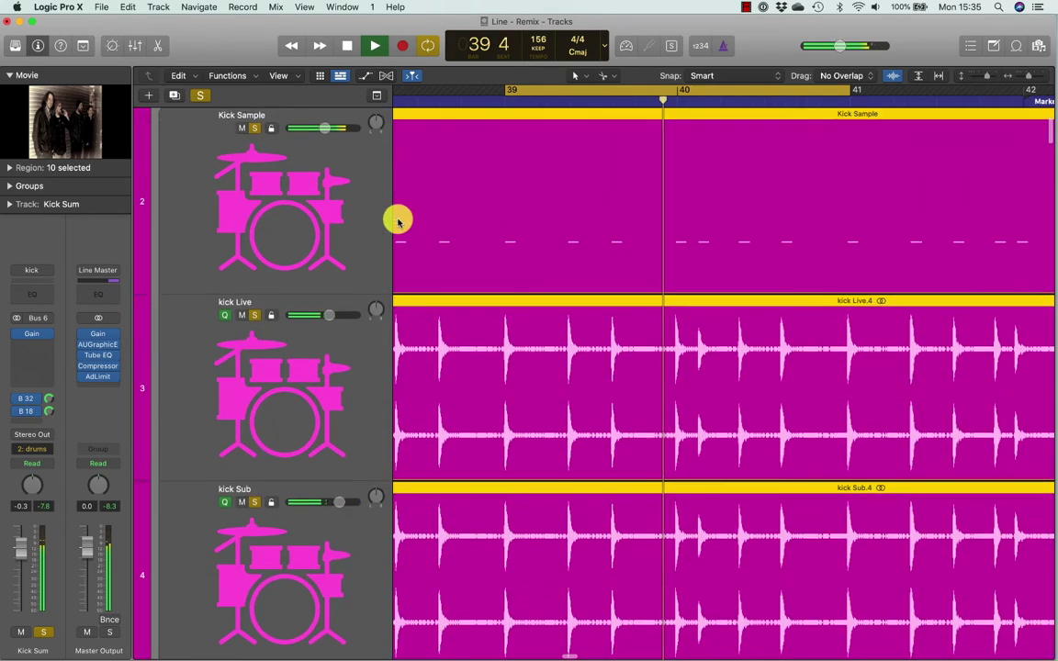
{"action": "key", "text": "space"}
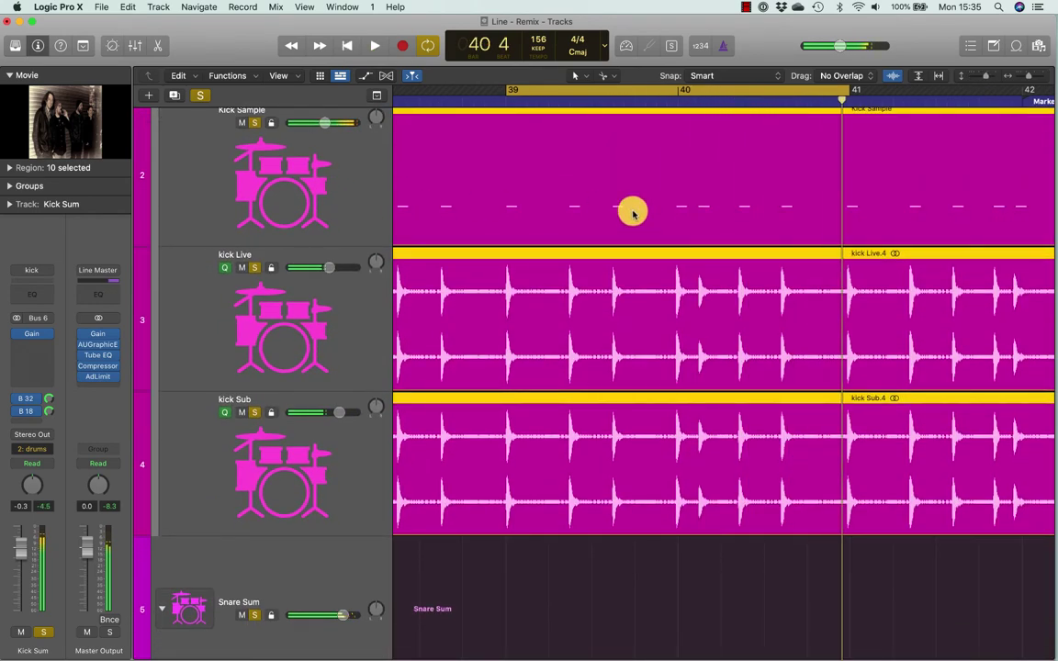
Step: Place the playhead at 39 2, just before the snare hit on the Snare and Snare Dist tracks
{"action": "left_click", "coordinate": [623, 158], "text": "ctrl+alt"}
{"action": "left_click_drag", "start_coordinate": [532, 105], "coordinate": [555, 101]}
{"action": "scroll", "coordinate": [654, 212], "scroll_direction": "down", "scroll_amount": 5}
{"action": "scroll", "coordinate": [654, 211], "scroll_direction": "down", "scroll_amount": 1}
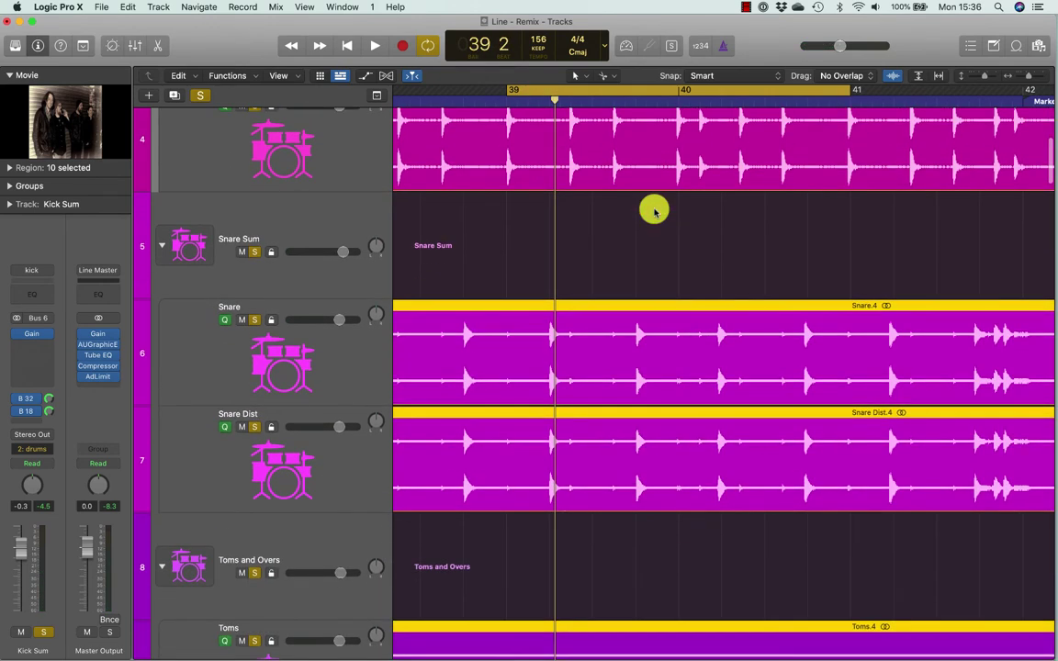
{"action": "left_click", "coordinate": [654, 211], "text": "ctrl+alt"}
{"action": "left_click", "coordinate": [652, 208], "text": "ctrl+alt"}
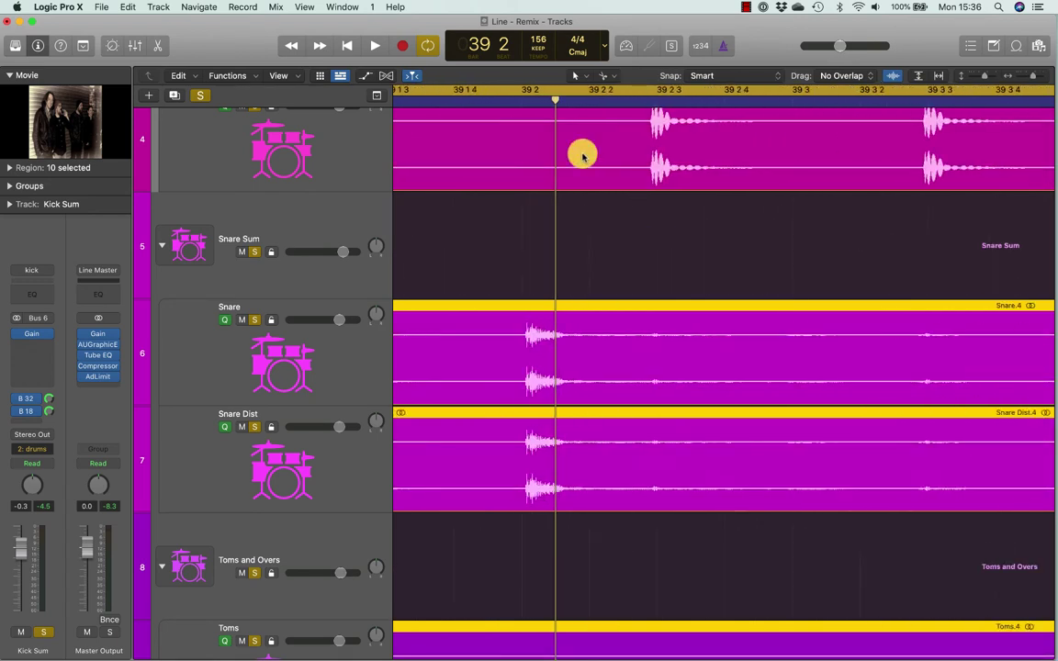
{"action": "left_click", "coordinate": [511, 104]}
{"action": "left_click", "coordinate": [517, 98]}
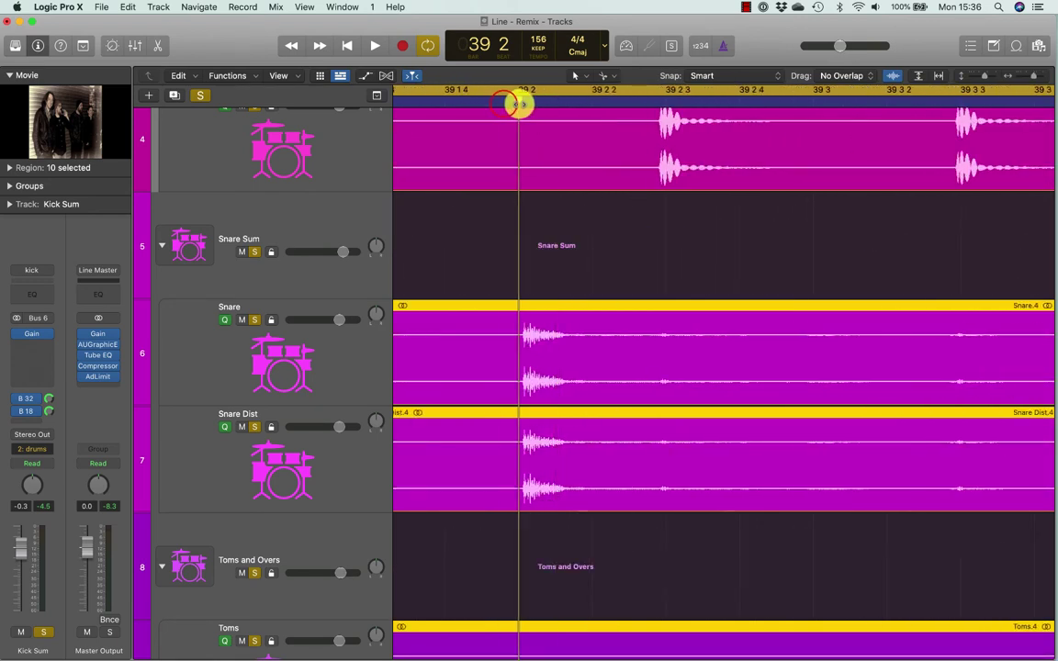
{"action": "left_click", "coordinate": [586, 256], "text": "ctrl+alt"}
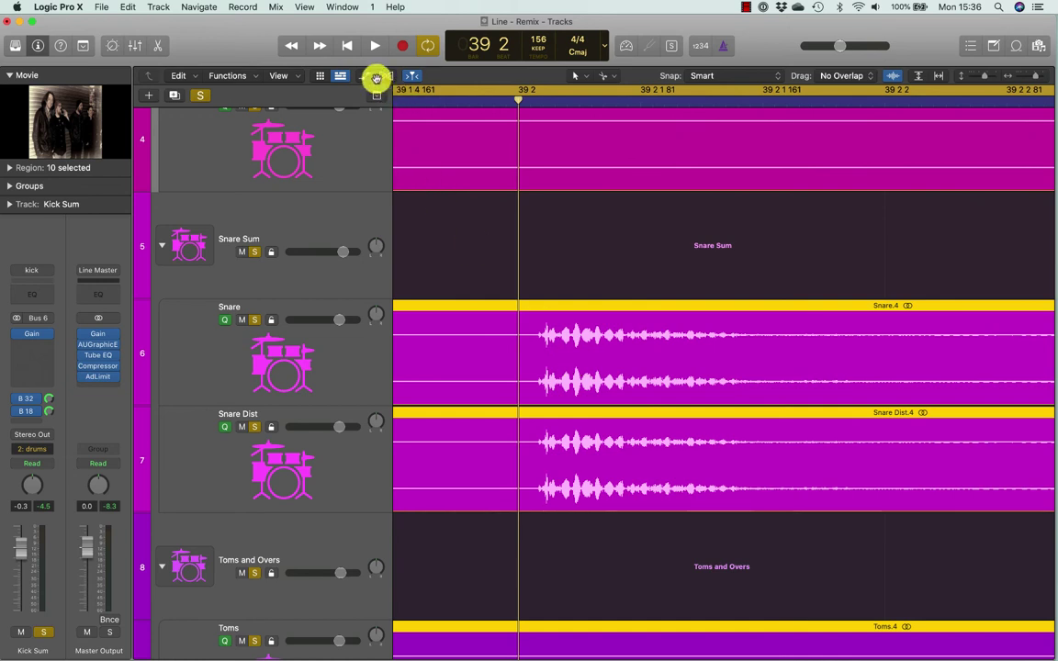
Step: Show Flex and set the grouped drum tracks to Flex Time - Slicing from the Snare track
{"action": "left_click", "coordinate": [385, 77]}
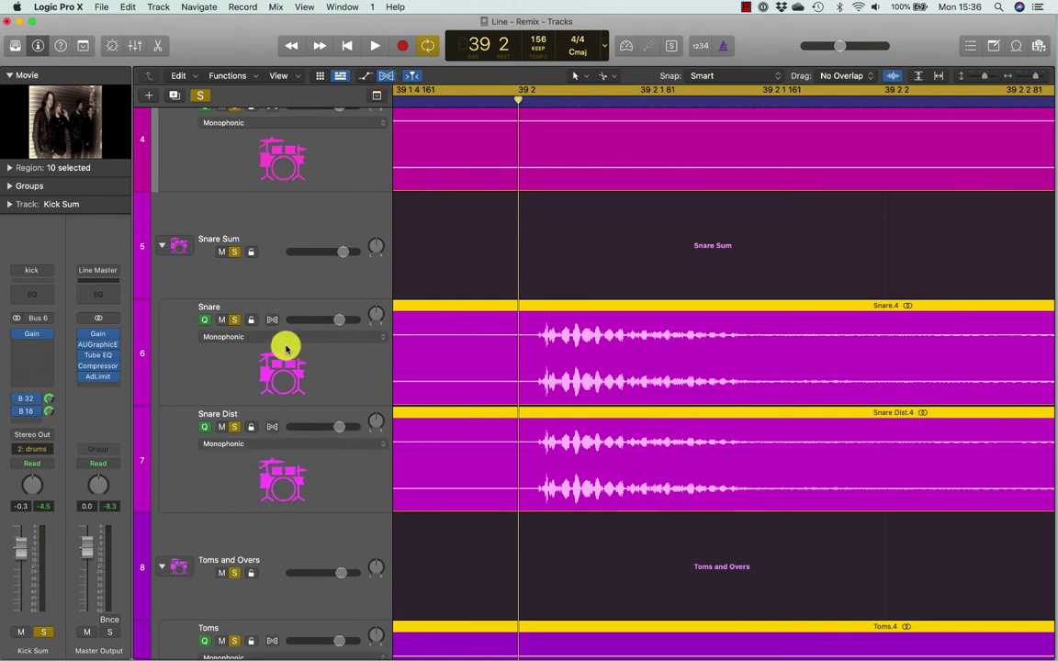
{"action": "left_click", "coordinate": [276, 337]}
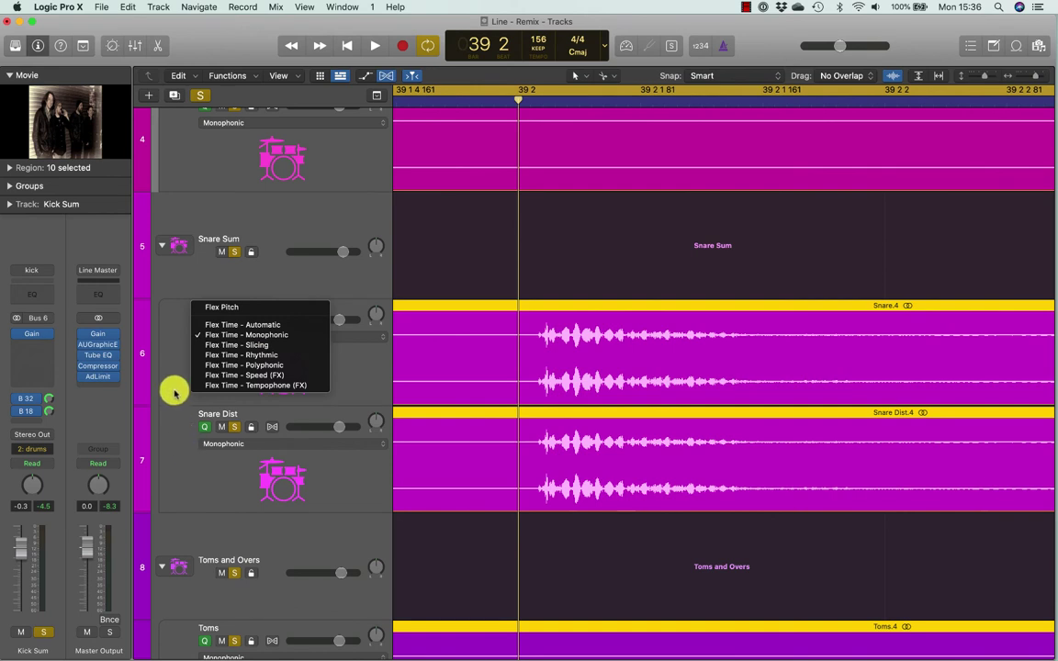
{"action": "left_click", "coordinate": [305, 343]}
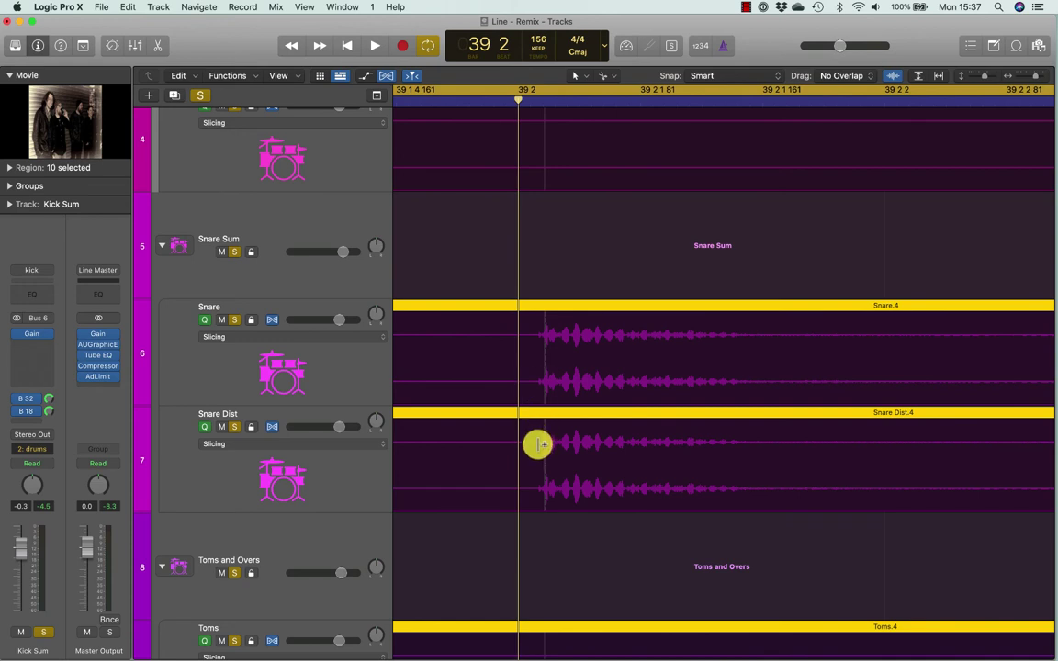
Step: Shift the snare transient on Snare Dist to 39 2 with a flex marker, moving all grouped audio drum tracks together
{"action": "left_click_drag", "start_coordinate": [543, 483], "coordinate": [518, 482]}
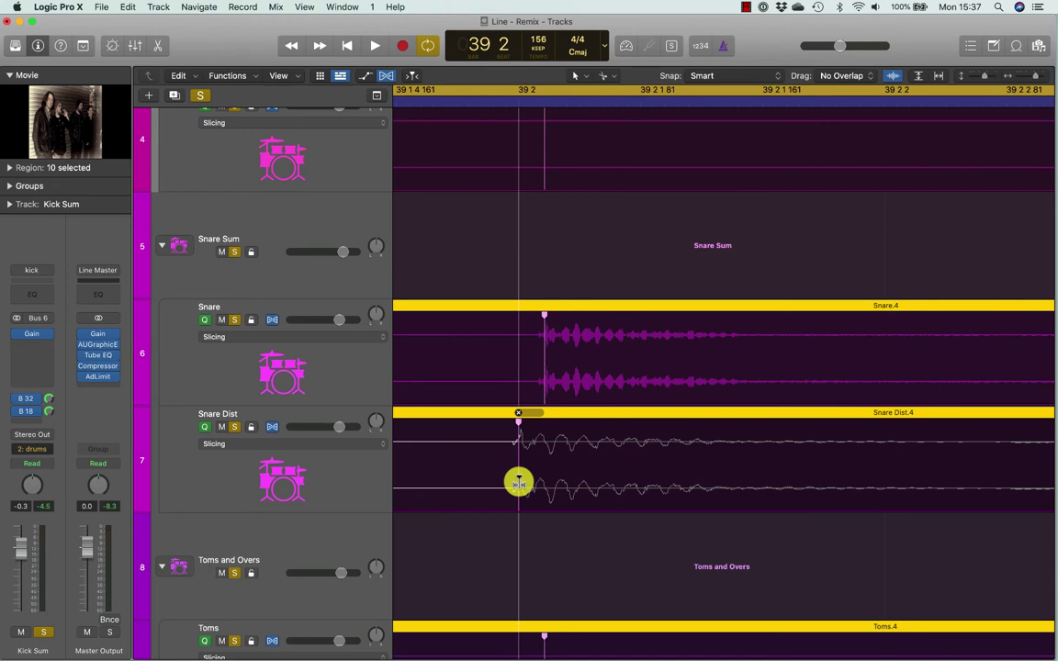
{"action": "left_click_drag", "start_coordinate": [518, 483], "coordinate": [518, 482]}
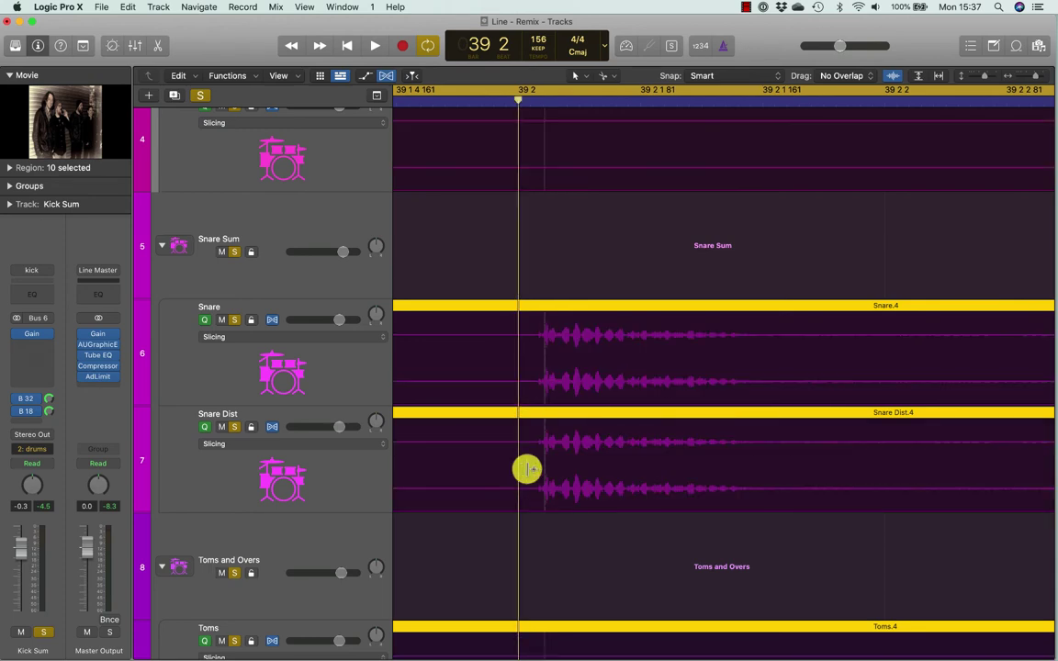
{"action": "key", "text": "super+Up"}
{"action": "key", "text": "super+Up"}
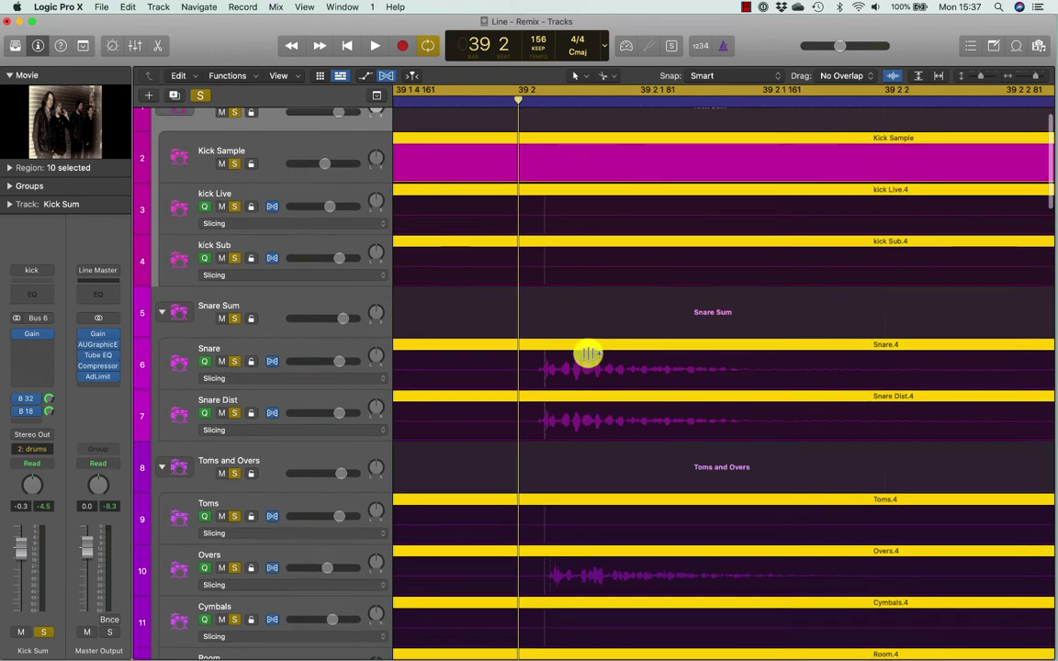
{"action": "scroll", "coordinate": [588, 353], "scroll_direction": "down", "scroll_amount": 5}
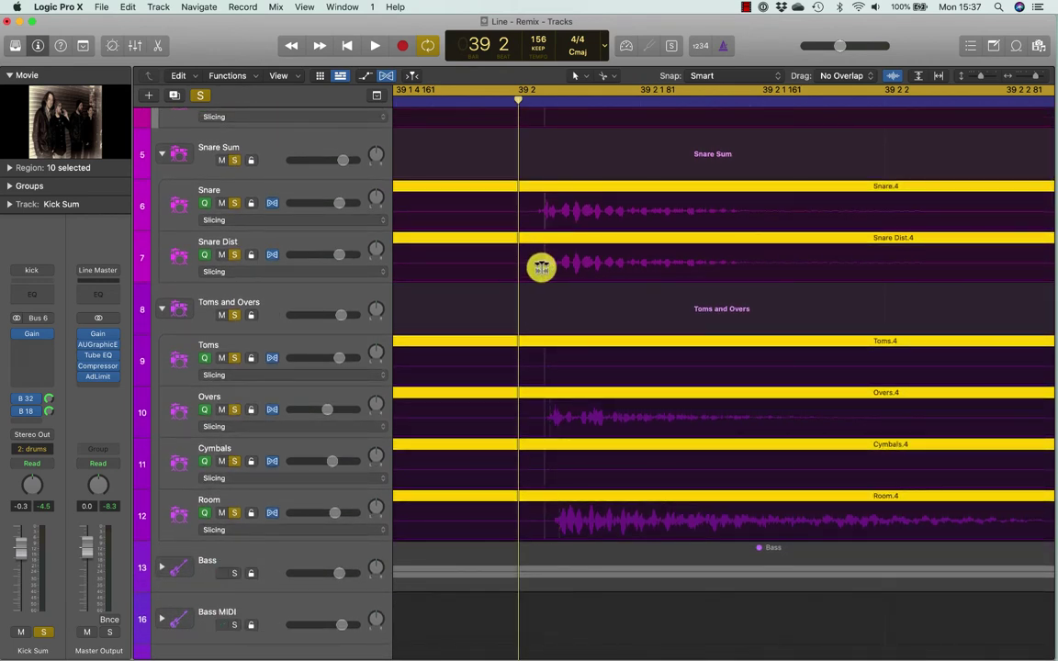
{"action": "left_click_drag", "start_coordinate": [541, 266], "coordinate": [516, 270]}
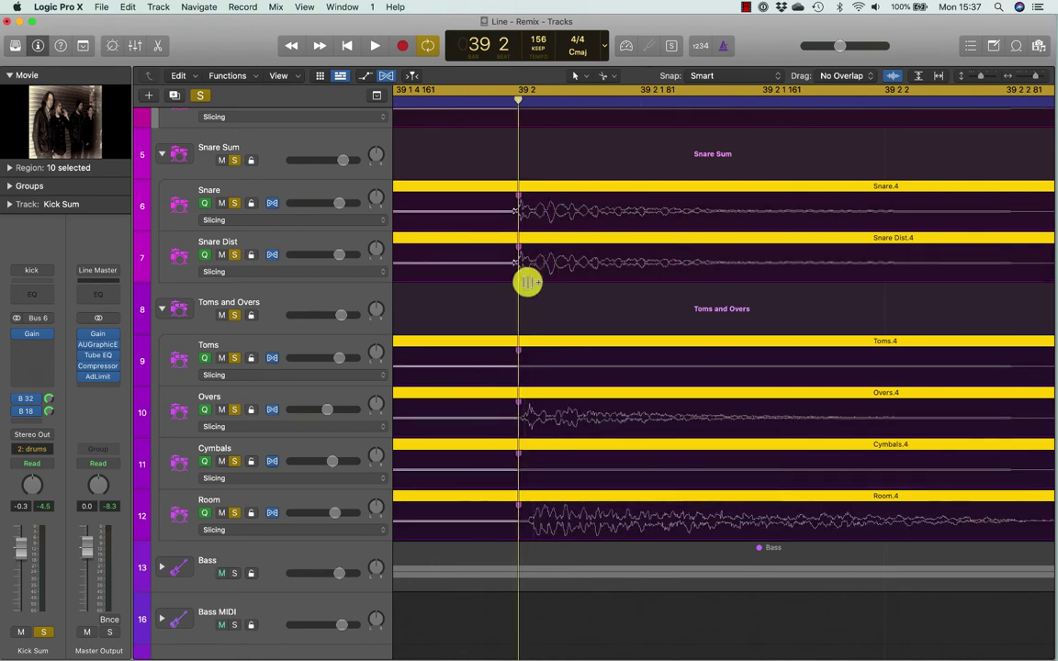
Step: Play the cycled bars to check the timing of the flexed drum hit
{"action": "key", "text": "super+Left"}
{"action": "key", "text": "super+f"}
{"action": "key", "text": "space"}
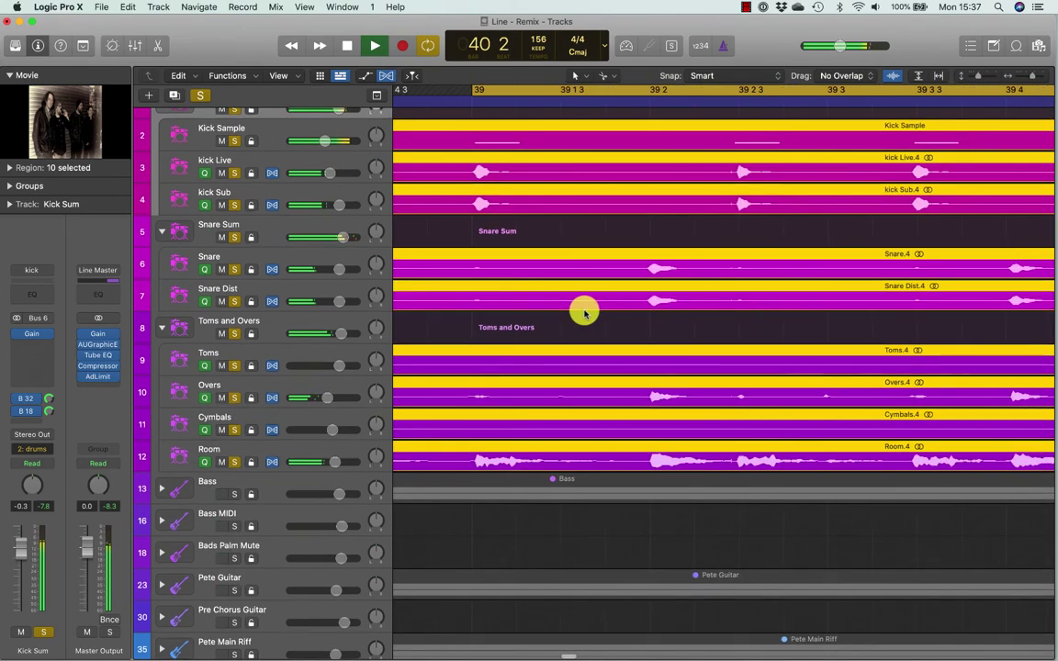
Step: Stop playback, select the kick Live track and start Replace or Double Drum Track on it
{"action": "key", "text": "space"}
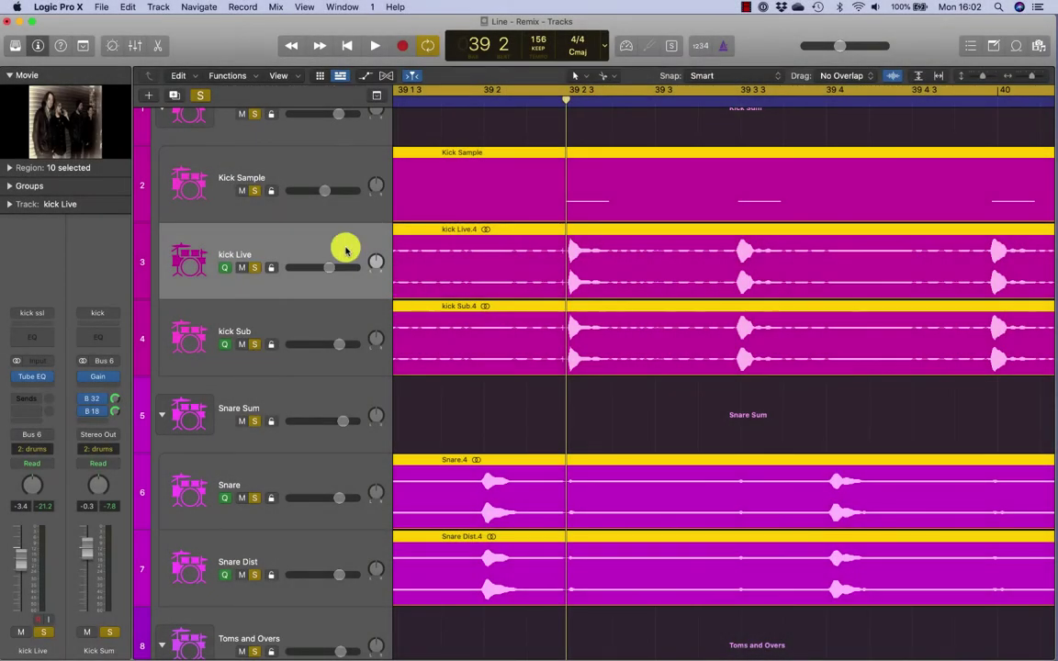
{"action": "left_click", "coordinate": [283, 245]}
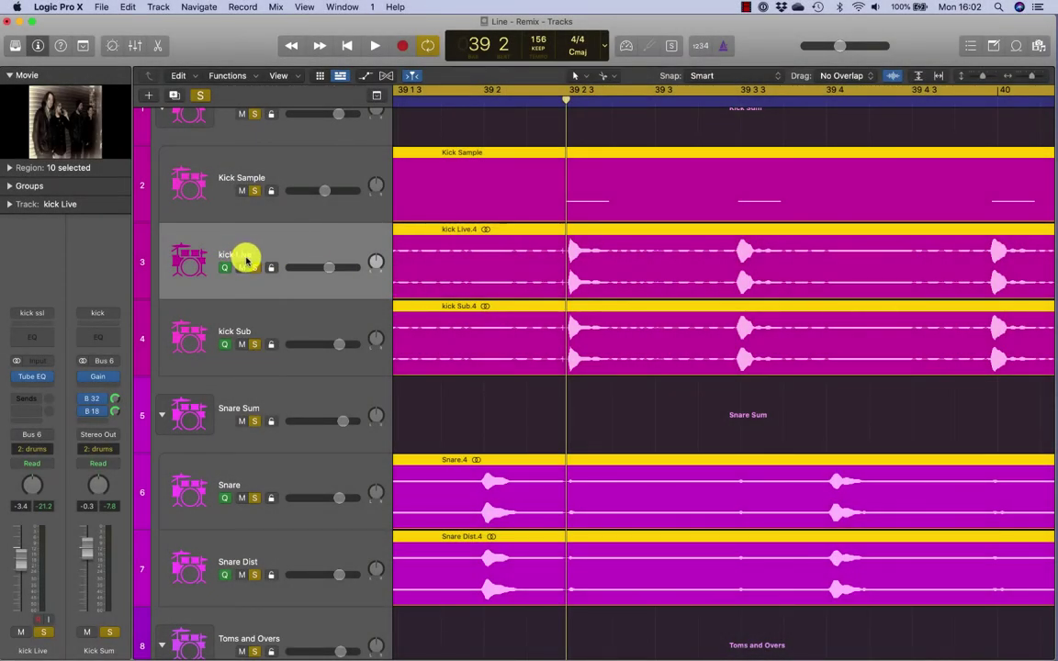
{"action": "left_click", "coordinate": [330, 162]}
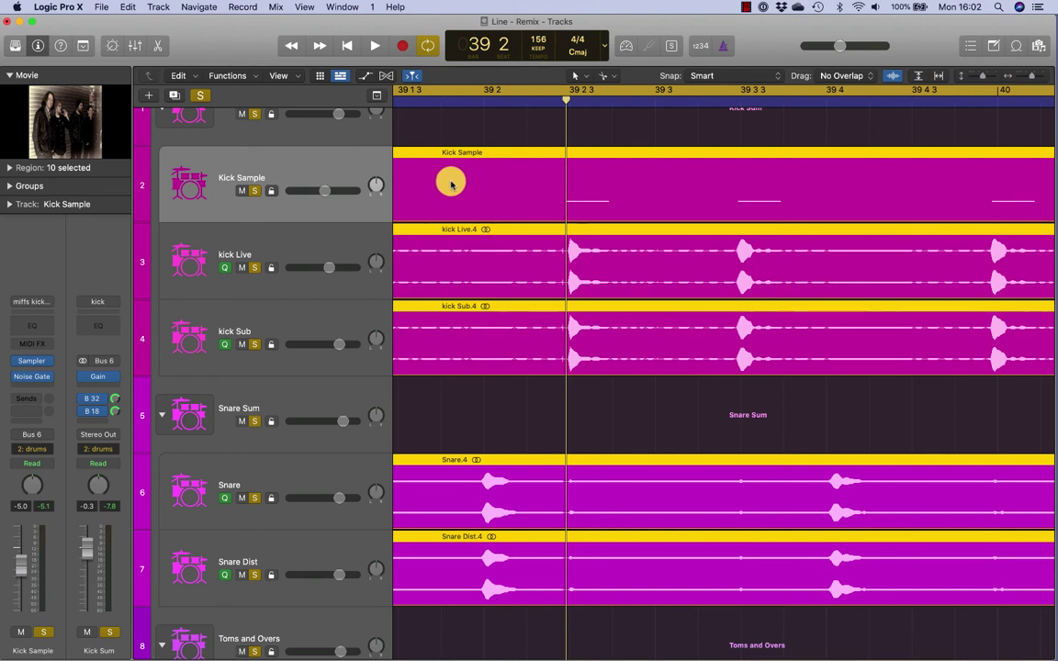
{"action": "left_click", "coordinate": [274, 236]}
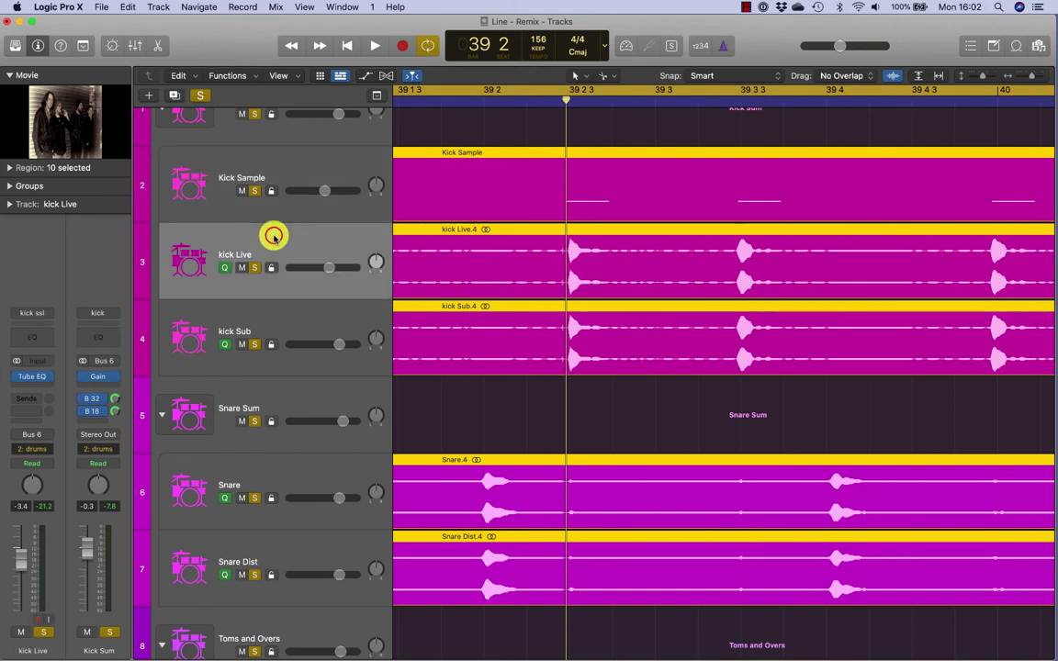
{"action": "left_click", "coordinate": [254, 166]}
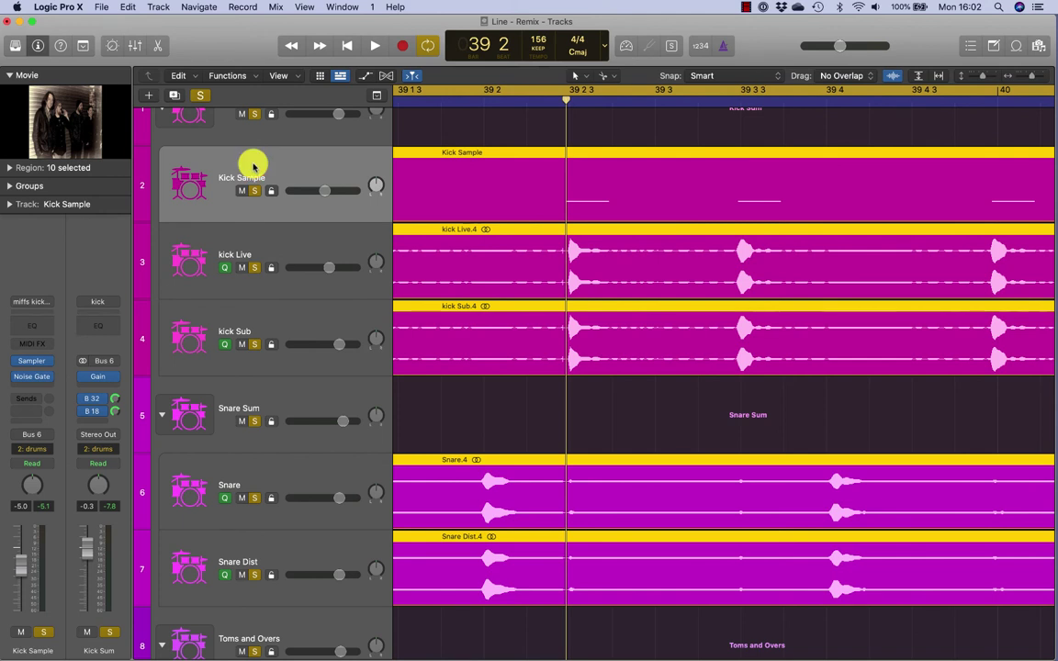
{"action": "left_click", "coordinate": [243, 240]}
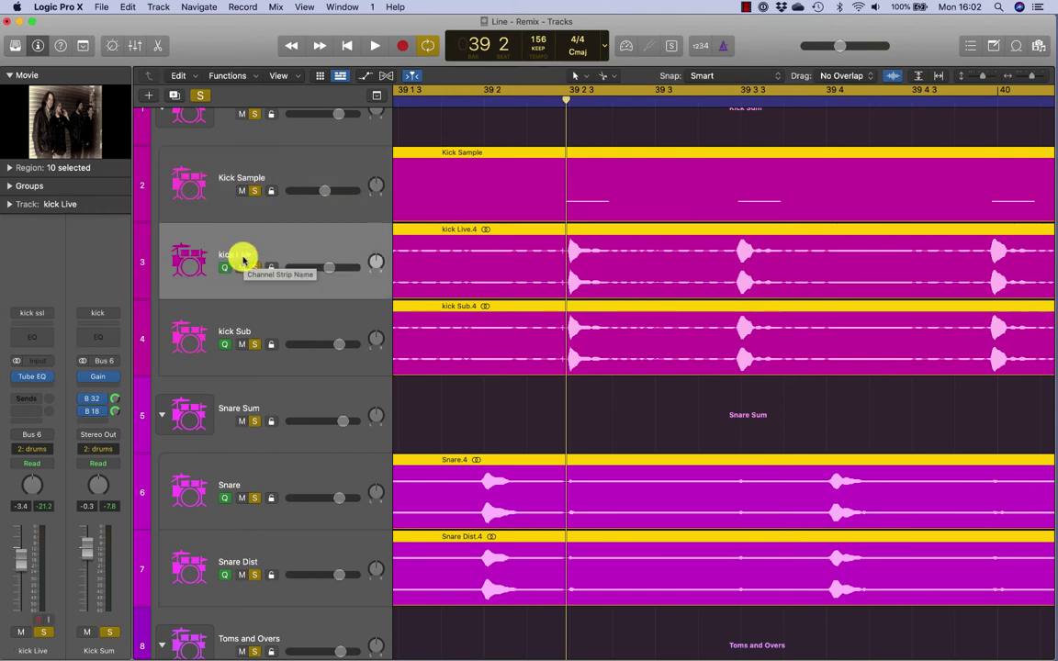
{"action": "left_click", "coordinate": [156, 6]}
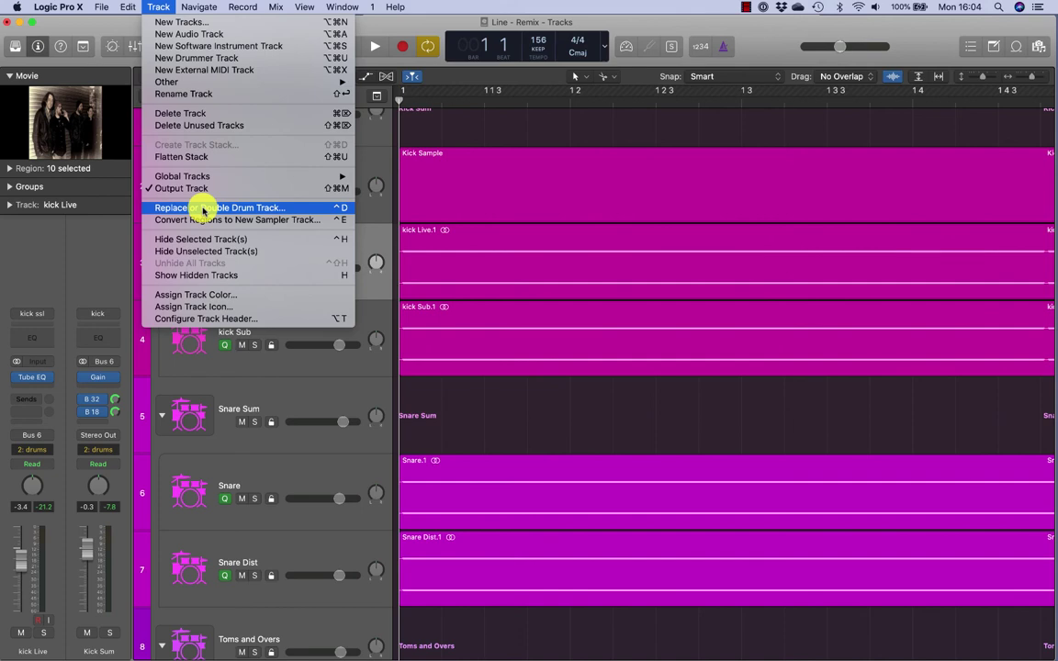
{"action": "left_click", "coordinate": [203, 211]}
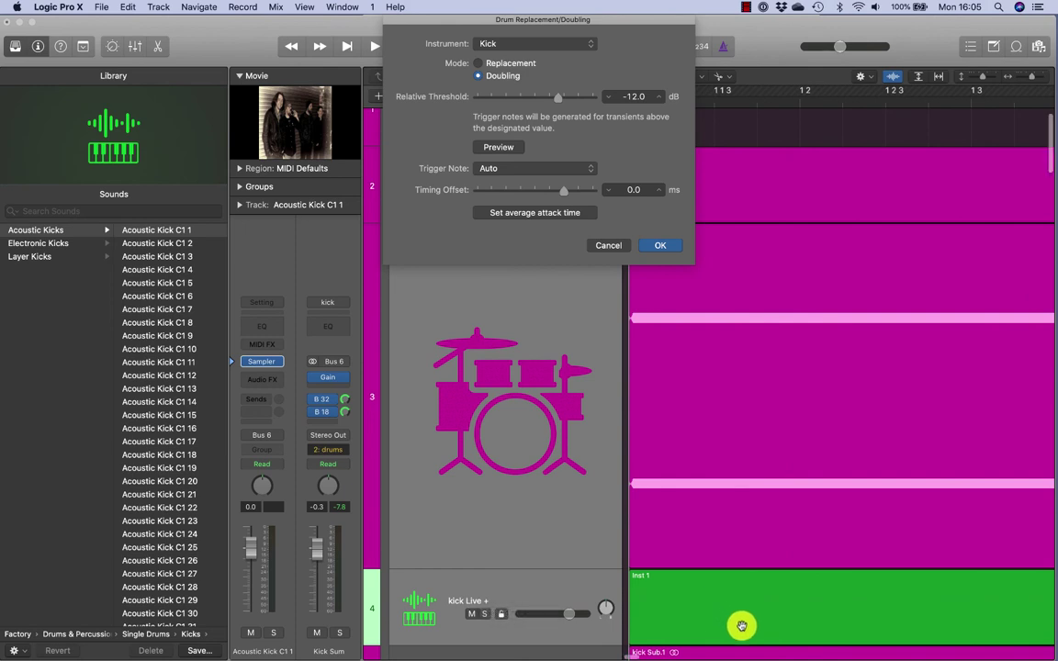
Step: Compare the generated kick trigger notes with the kick Live transients from the first hit through bar 11
{"action": "scroll", "coordinate": [742, 626], "scroll_direction": "right", "scroll_amount": 5}
{"action": "scroll", "coordinate": [744, 628], "scroll_direction": "right", "scroll_amount": 1}
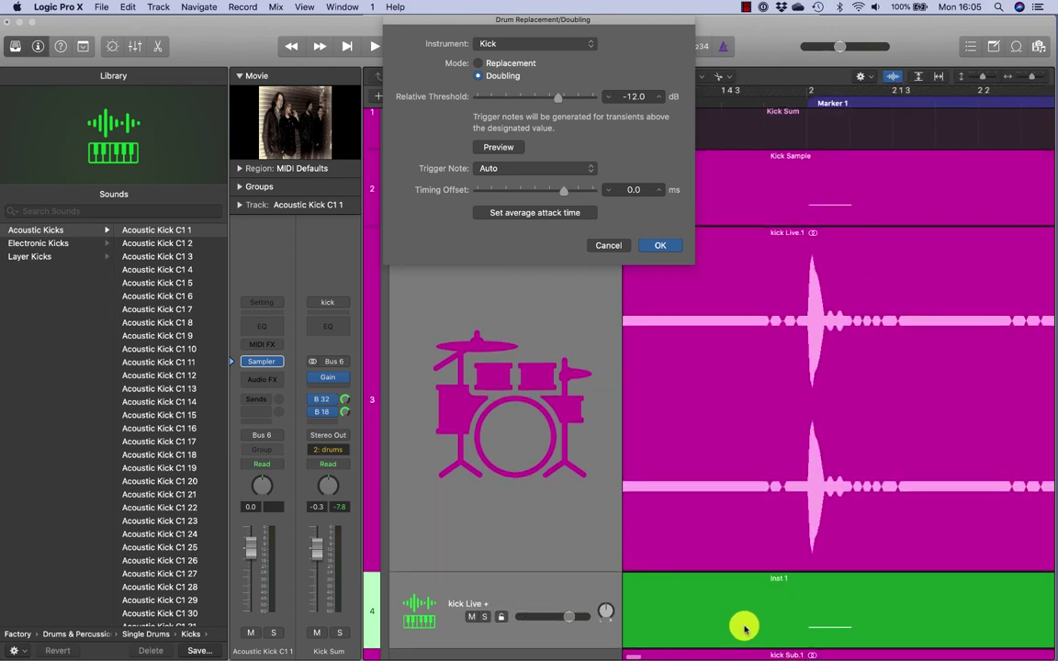
{"action": "key", "text": "super+Left"}
{"action": "key", "text": "super+Left"}
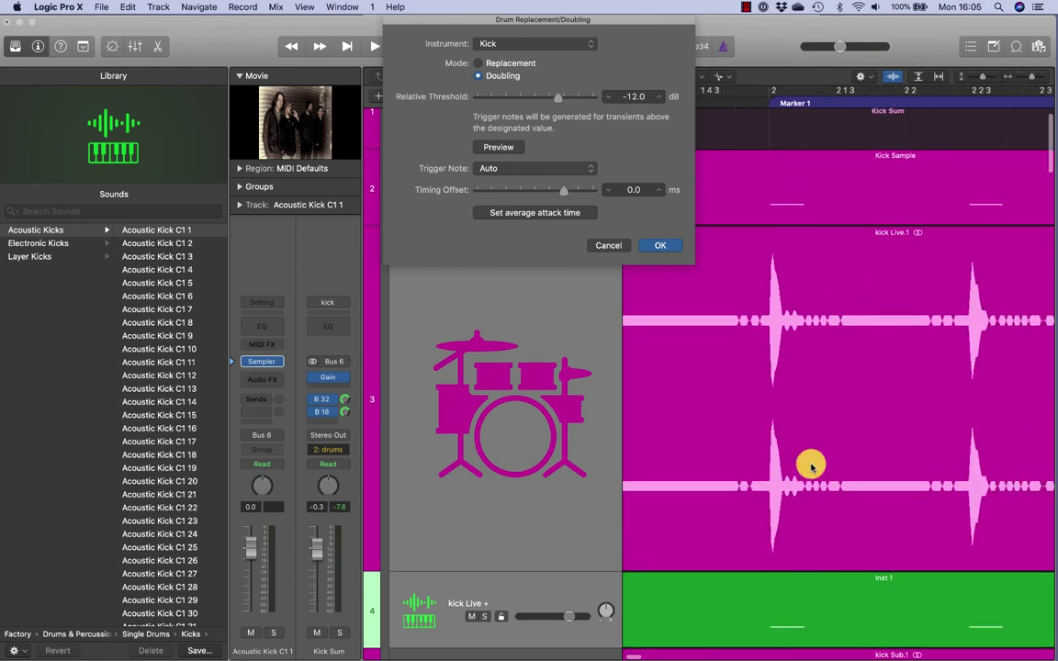
{"action": "key", "text": "super+Left"}
{"action": "key", "text": "super+Left"}
{"action": "key", "text": "super+Left"}
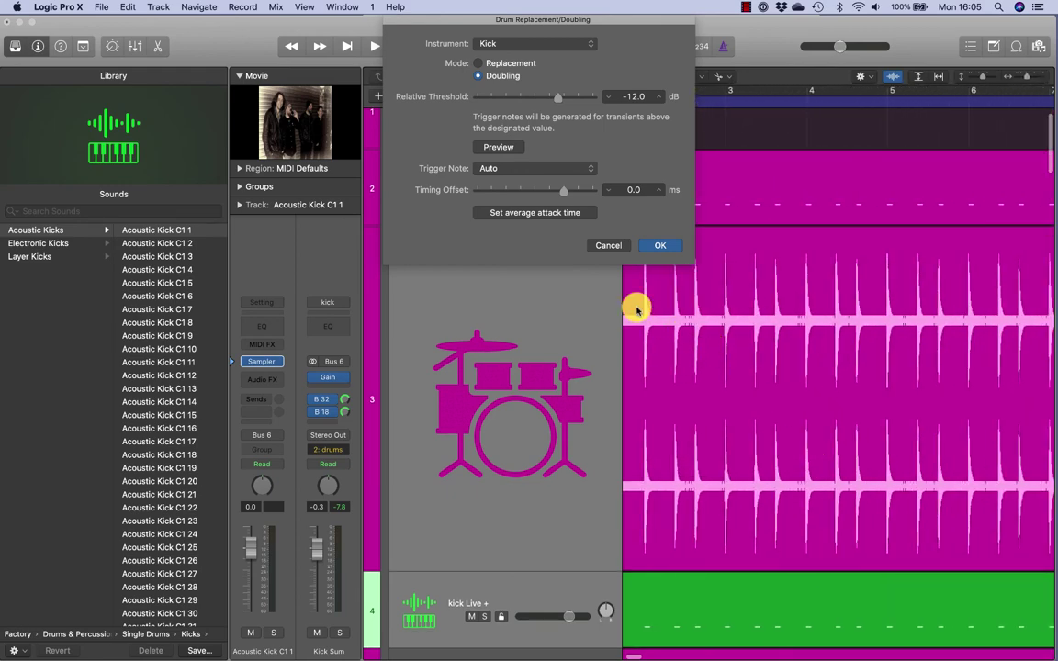
{"action": "left_click_drag", "start_coordinate": [626, 22], "coordinate": [301, 53]}
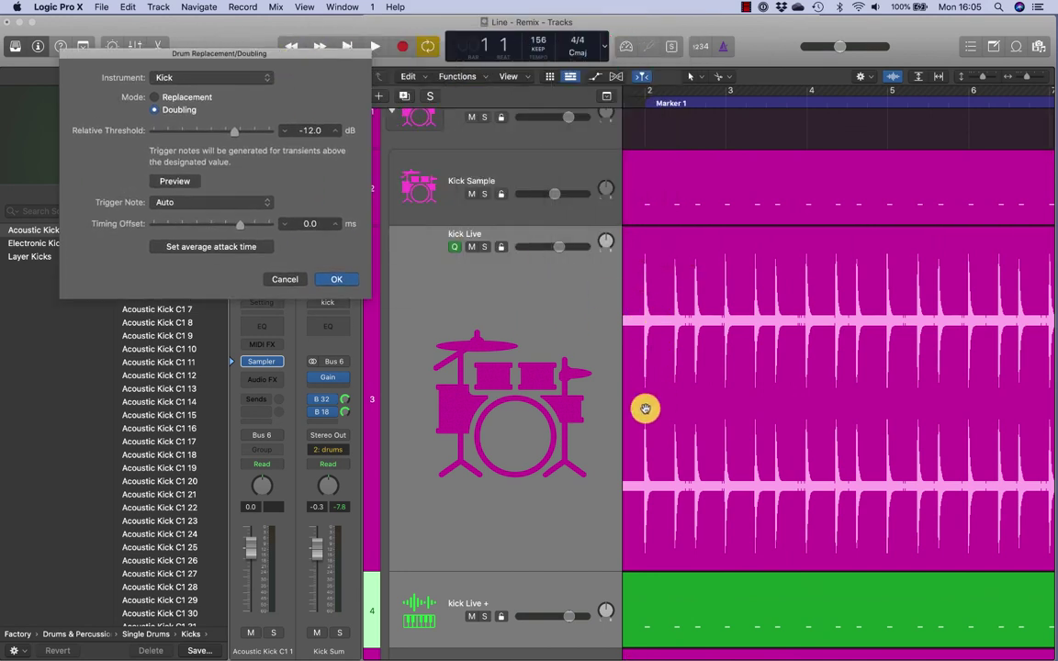
{"action": "scroll", "coordinate": [729, 613], "scroll_direction": "right", "scroll_amount": 5}
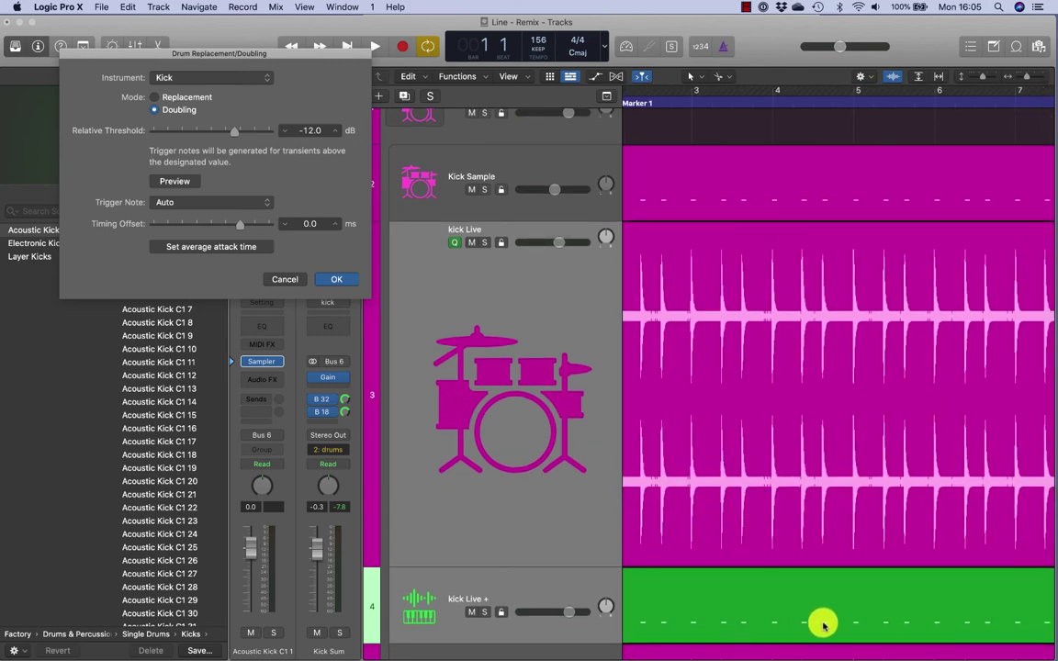
{"action": "scroll", "coordinate": [801, 624], "scroll_direction": "right", "scroll_amount": 10}
{"action": "scroll", "coordinate": [823, 624], "scroll_direction": "right", "scroll_amount": 4}
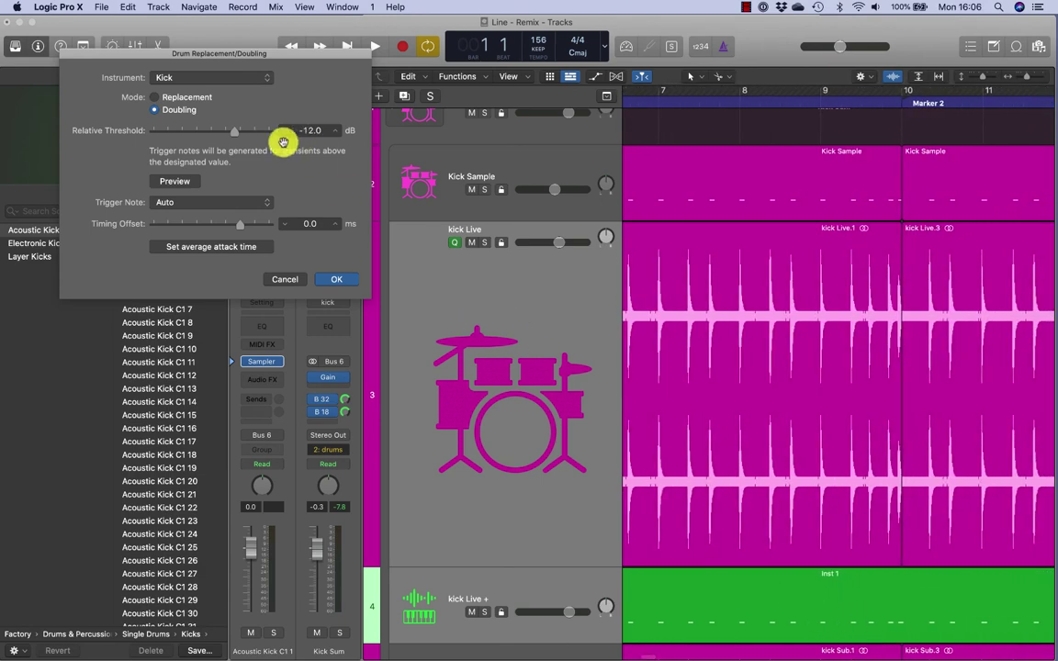
Step: Set the drum doubling's relative threshold to -16.6 dB and check the trigger notes along kick Live
{"action": "left_click_drag", "start_coordinate": [236, 136], "coordinate": [268, 141]}
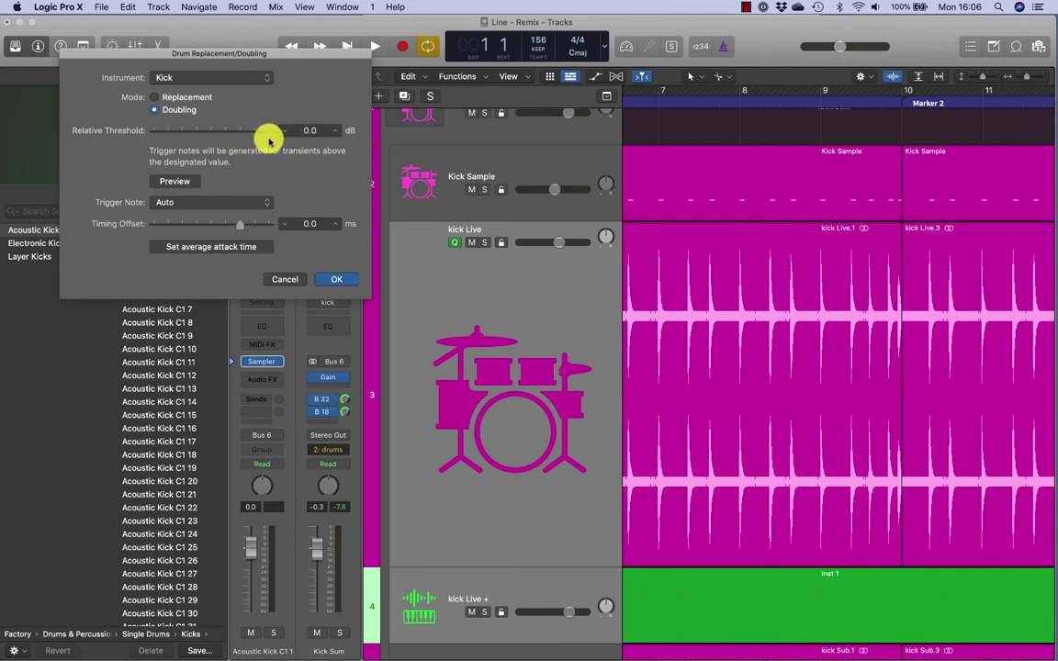
{"action": "left_click_drag", "start_coordinate": [268, 140], "coordinate": [221, 137]}
{"action": "scroll", "coordinate": [804, 361], "scroll_direction": "down", "scroll_amount": 6}
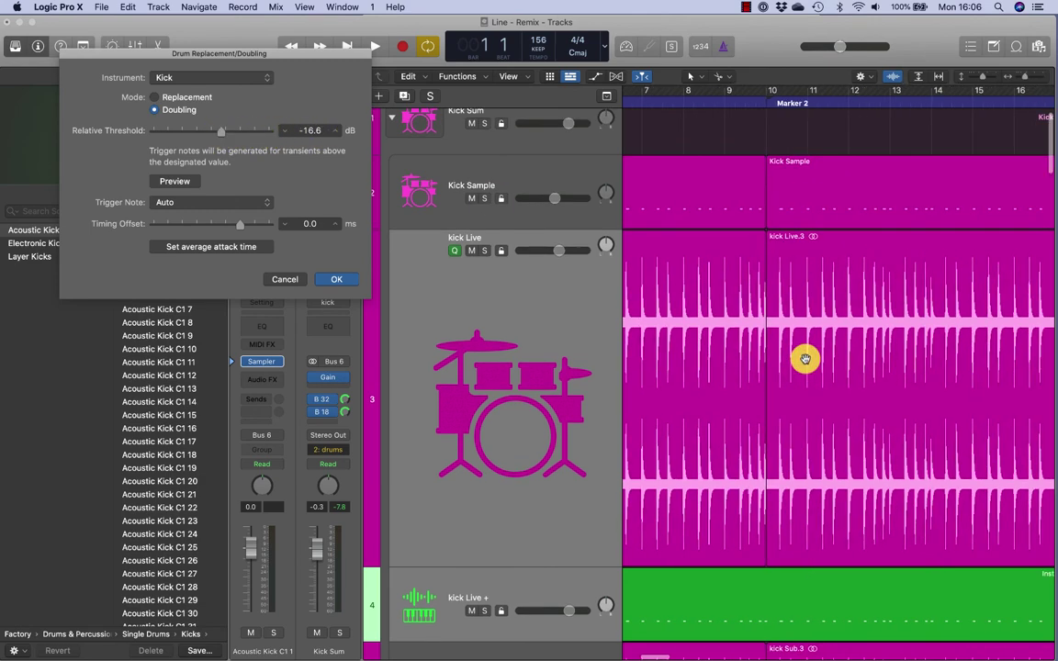
{"action": "scroll", "coordinate": [806, 361], "scroll_direction": "down", "scroll_amount": 5}
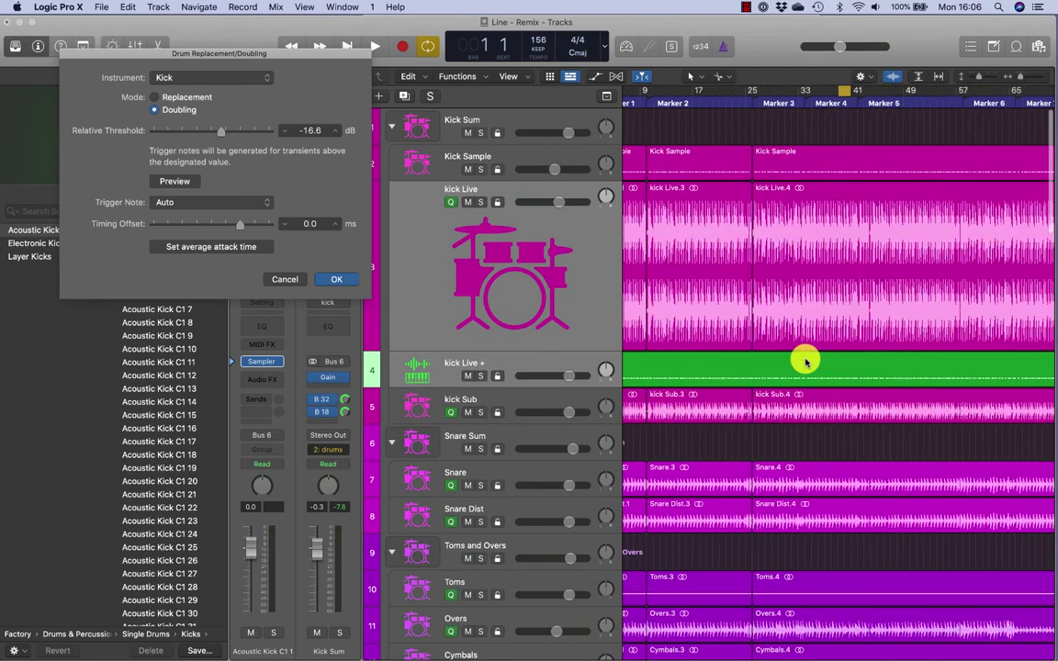
{"action": "scroll", "coordinate": [832, 271], "scroll_direction": "up", "scroll_amount": 12}
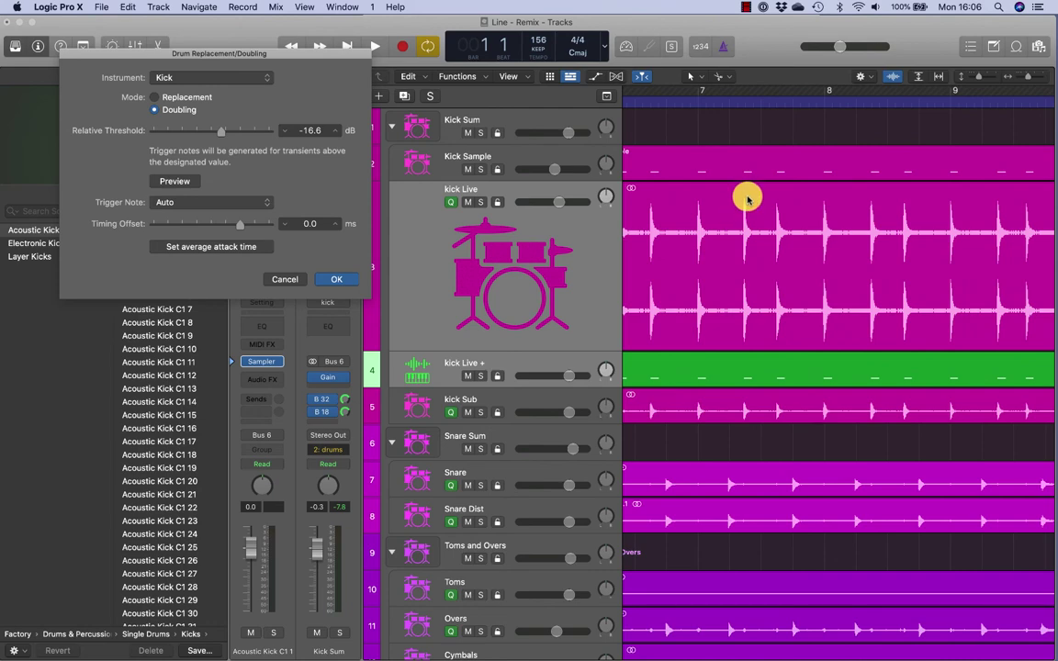
{"action": "scroll", "coordinate": [806, 342], "scroll_direction": "down", "scroll_amount": 3}
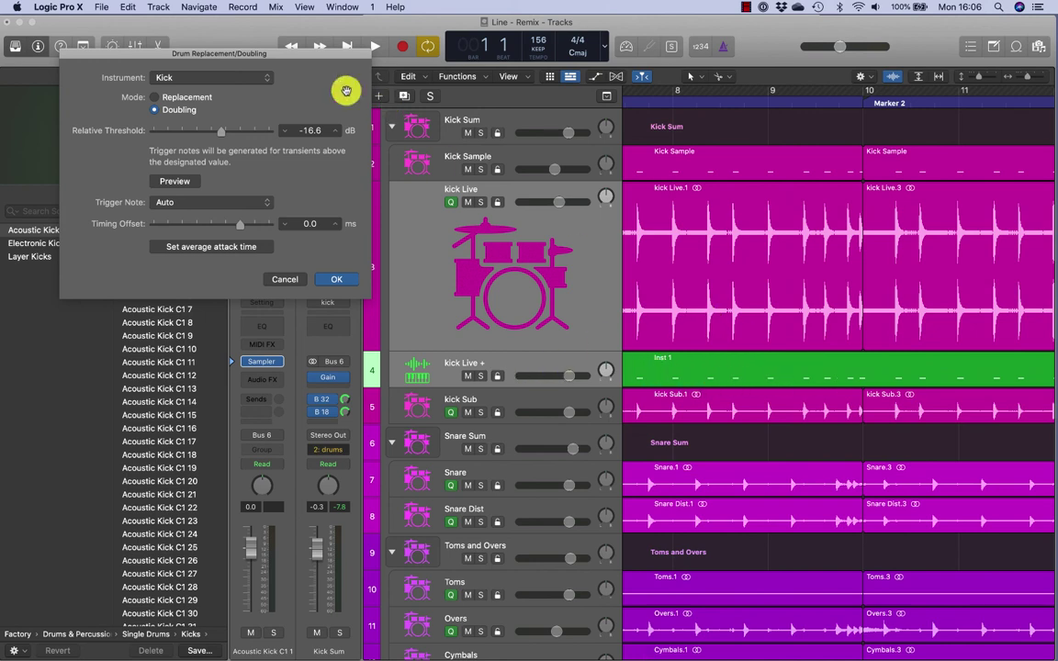
Step: Move the doubling dialog off the track headers, suspend the drum group and mute only the Kick Sample track
{"action": "left_click_drag", "start_coordinate": [286, 56], "coordinate": [939, 149]}
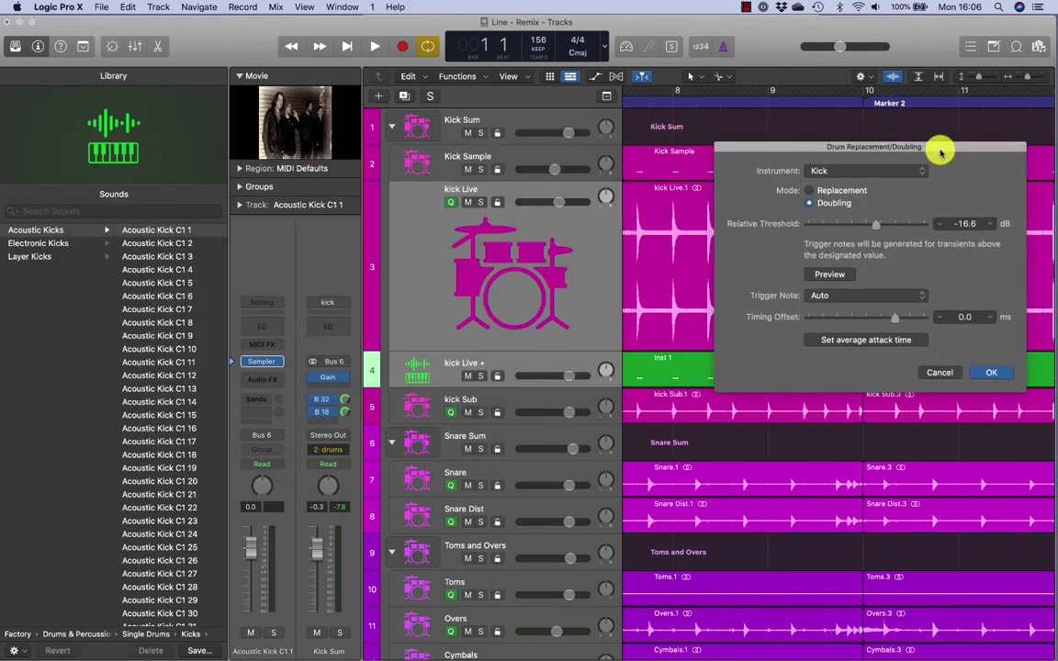
{"action": "left_click", "coordinate": [517, 164]}
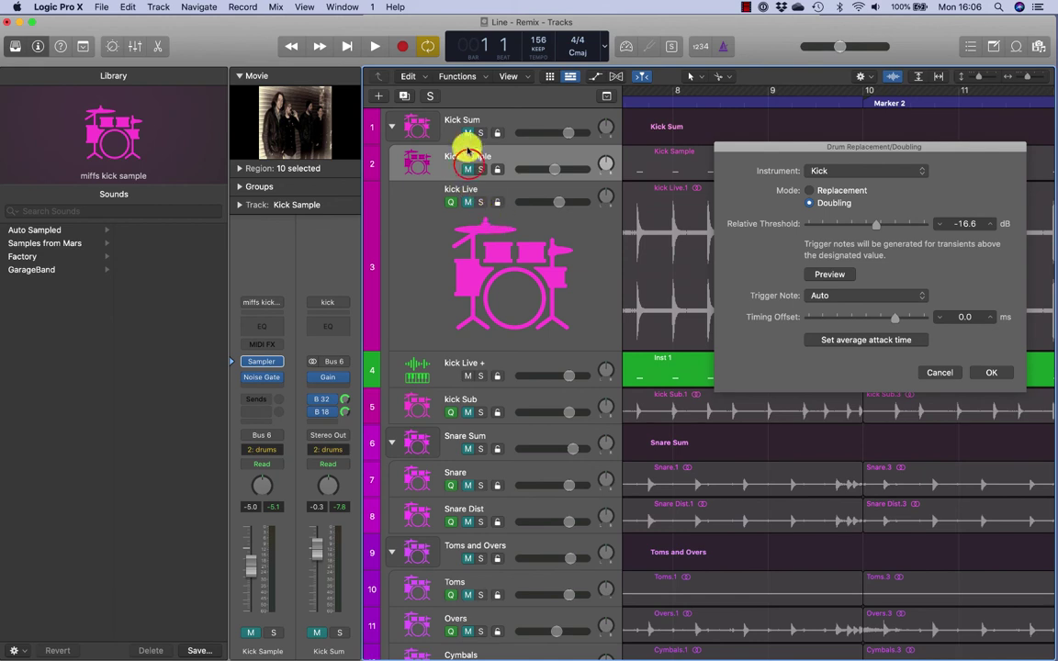
{"action": "left_click", "coordinate": [467, 172]}
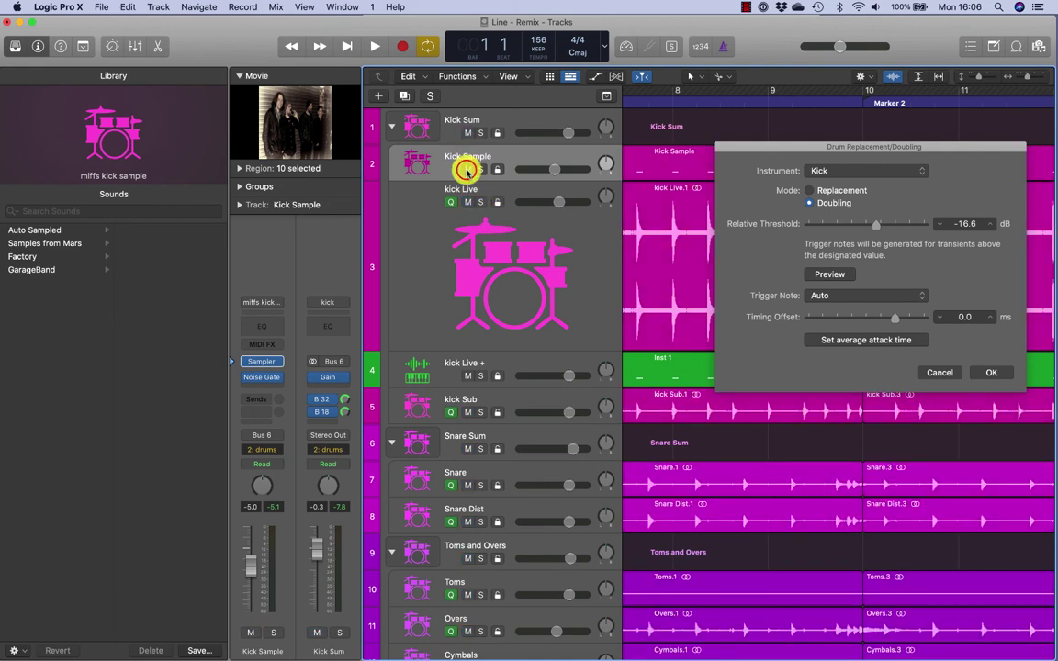
{"action": "key", "text": "g"}
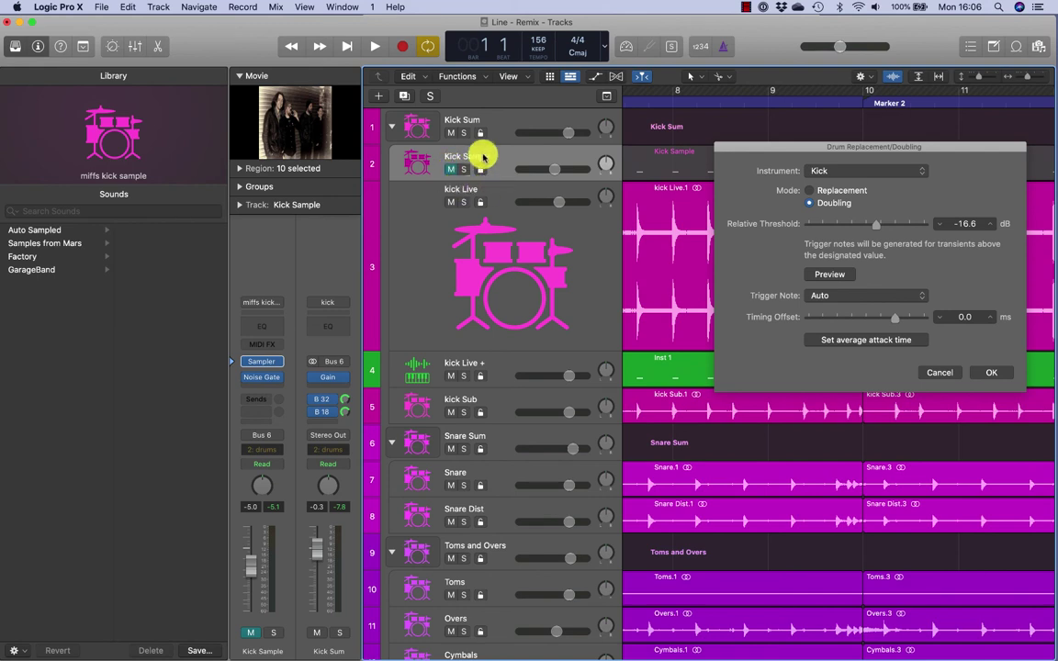
Step: Solo kick Live and kick Live +, and play the cycled bars from bar 39 to hear them together
{"action": "left_click", "coordinate": [464, 202]}
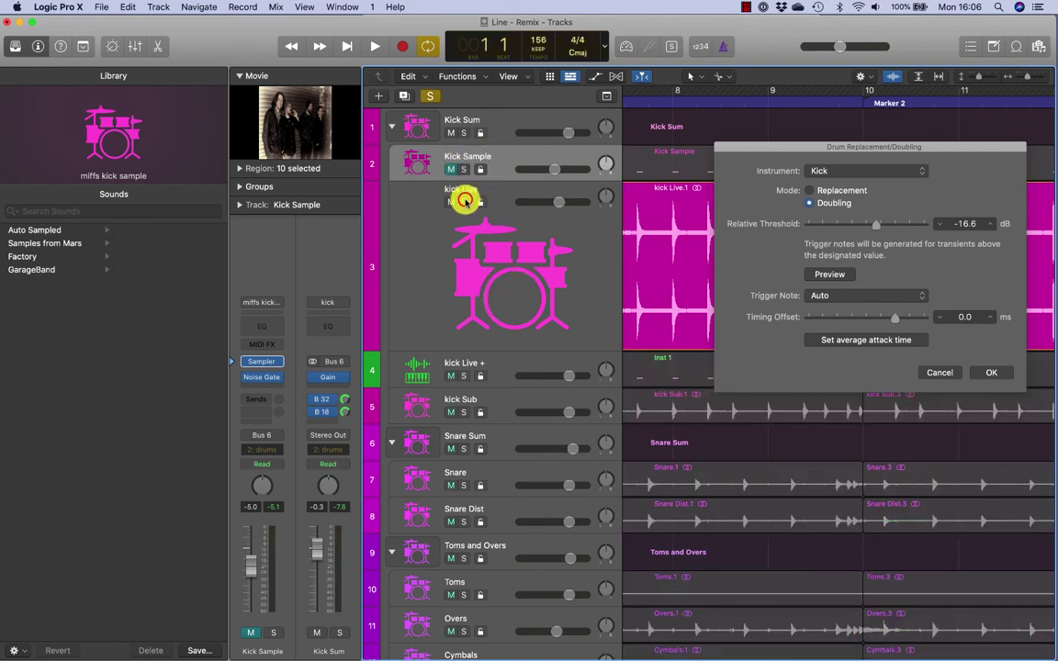
{"action": "left_click", "coordinate": [465, 375]}
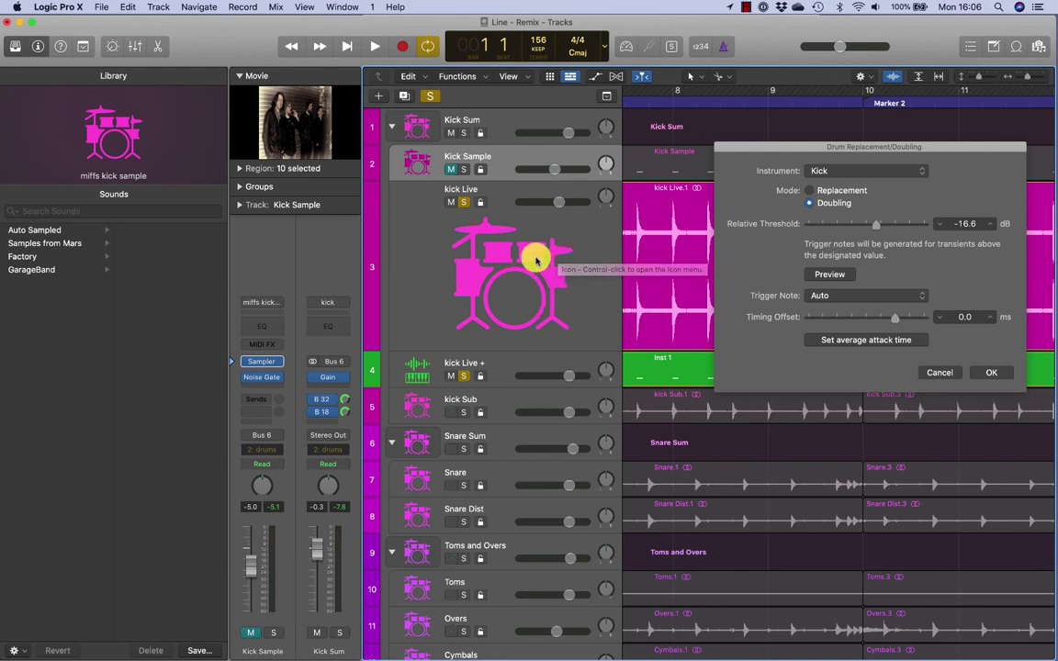
{"action": "left_click", "coordinate": [498, 372]}
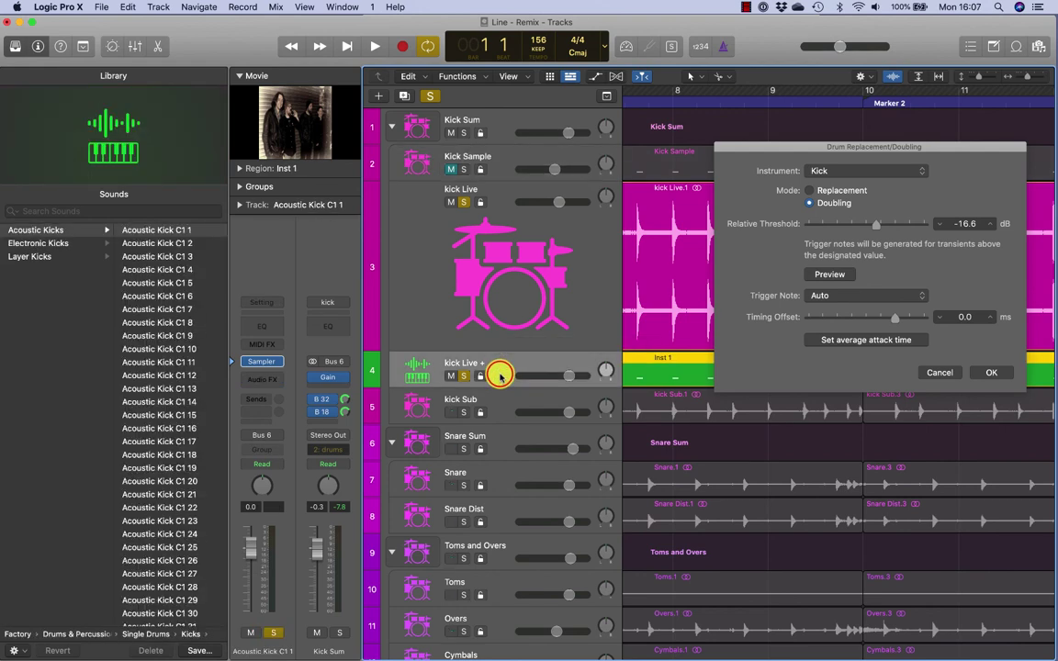
{"action": "left_click", "coordinate": [655, 105]}
{"action": "key", "text": "space"}
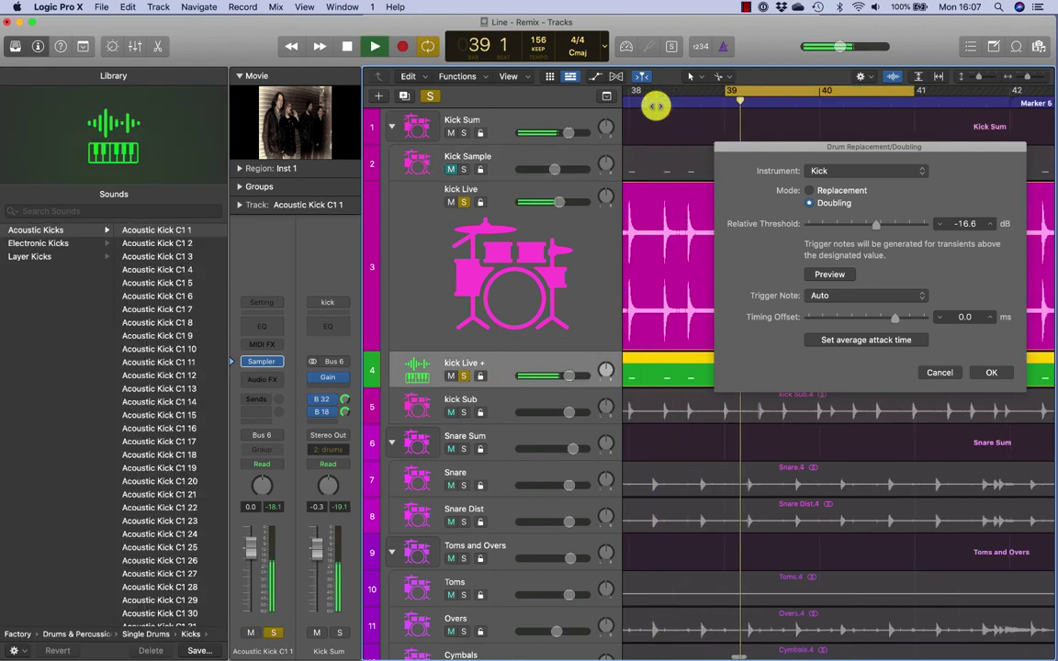
Step: Raise the kick Live + volume to 6.0 dB and play it soloed together with kick Live
{"action": "key", "text": "s"}
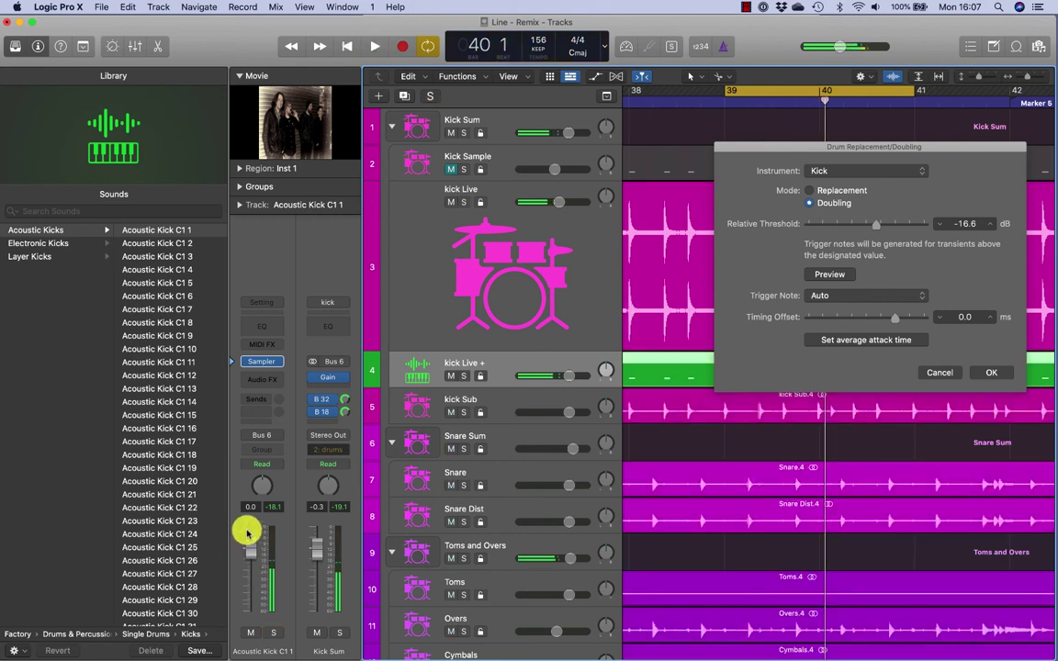
{"action": "left_click_drag", "start_coordinate": [247, 542], "coordinate": [246, 545]}
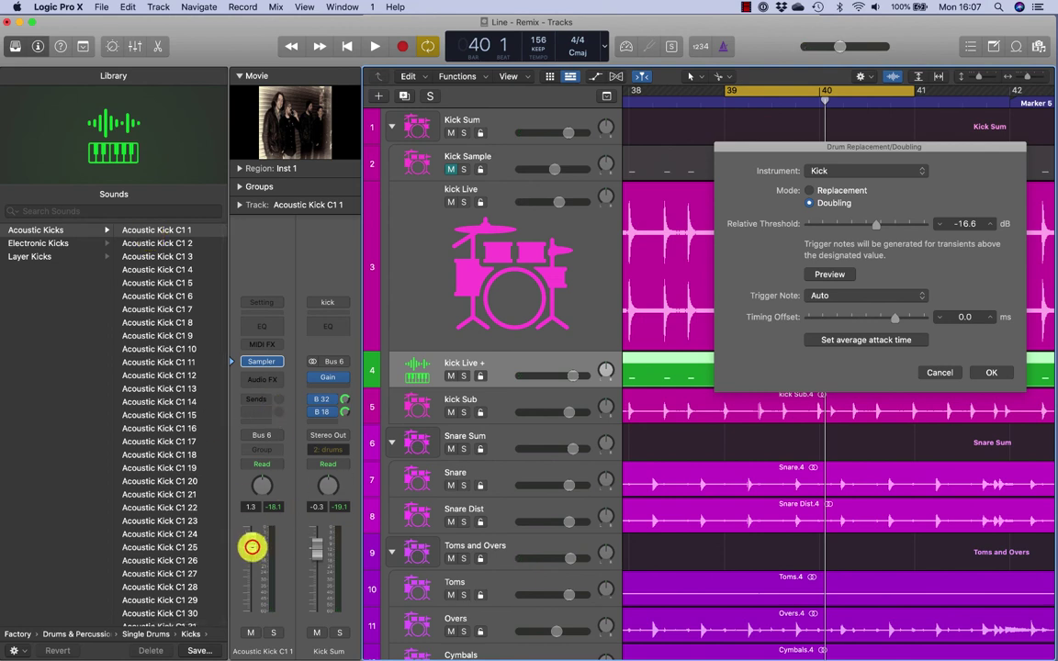
{"action": "left_click_drag", "start_coordinate": [251, 545], "coordinate": [255, 456]}
{"action": "key", "text": "space"}
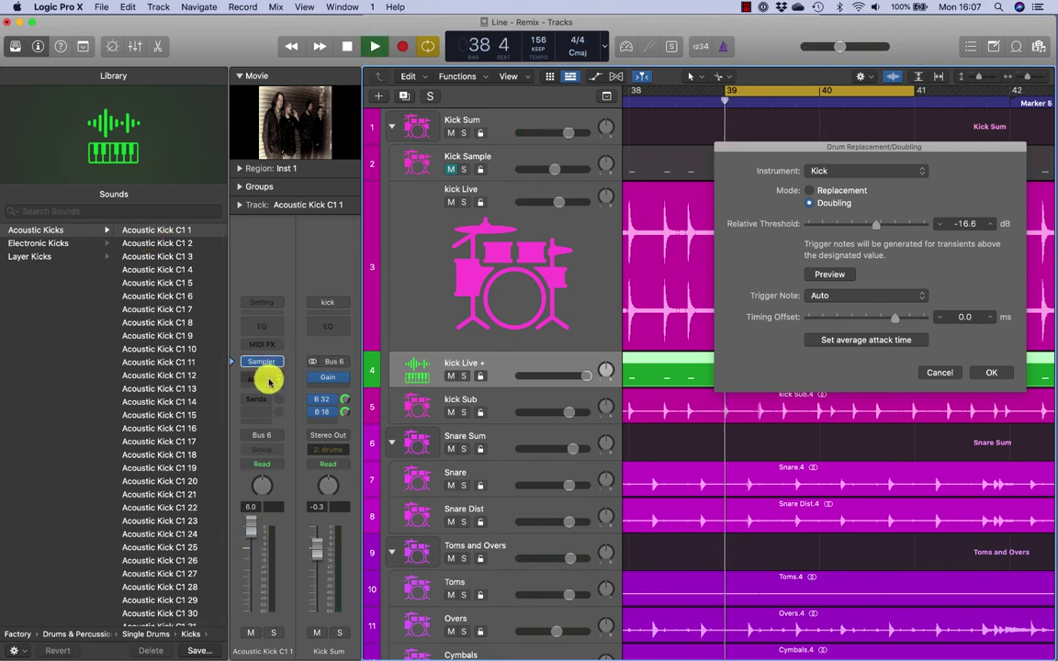
{"action": "left_click", "coordinate": [464, 375]}
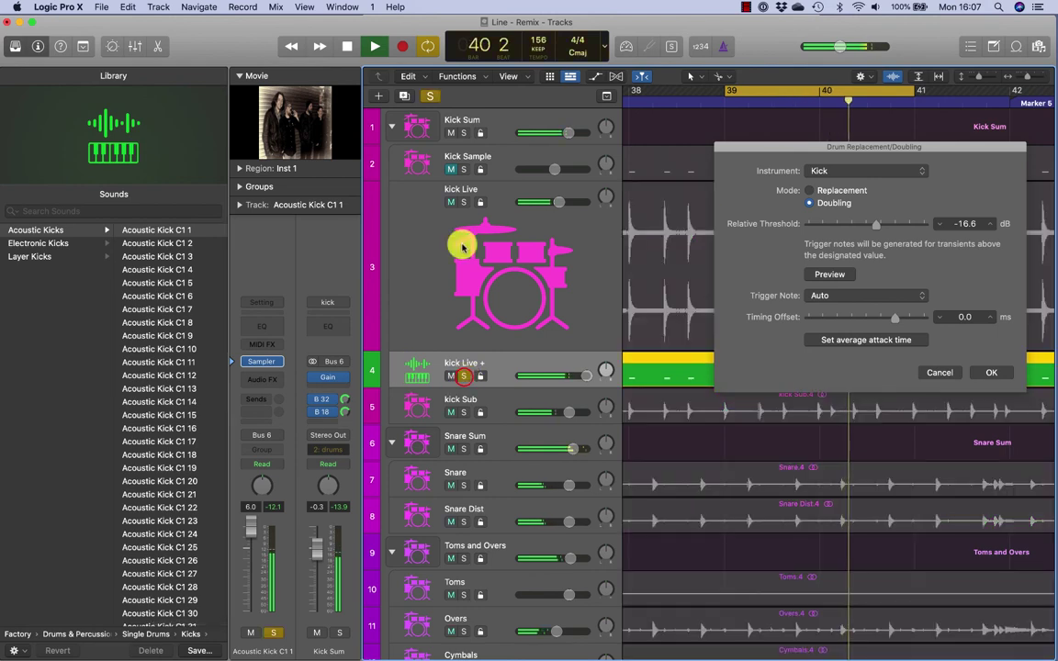
{"action": "left_click", "coordinate": [464, 203]}
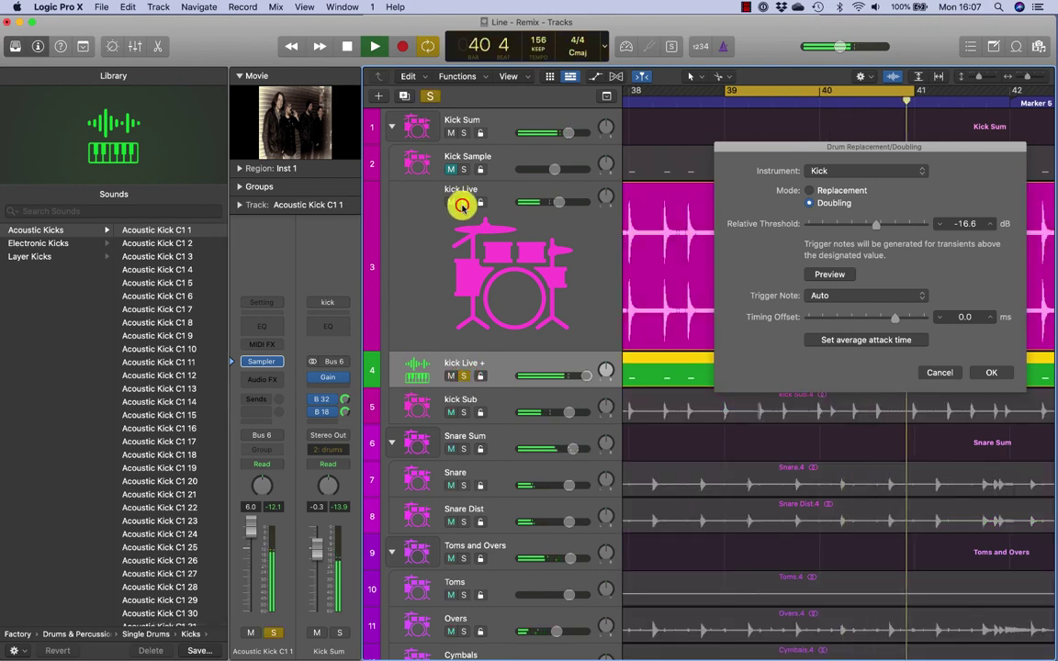
Step: Audition Acoustic Kick C1 2 through C1 6 on kick Live + with the cycle turned off, and stop playback
{"action": "left_click", "coordinate": [177, 244]}
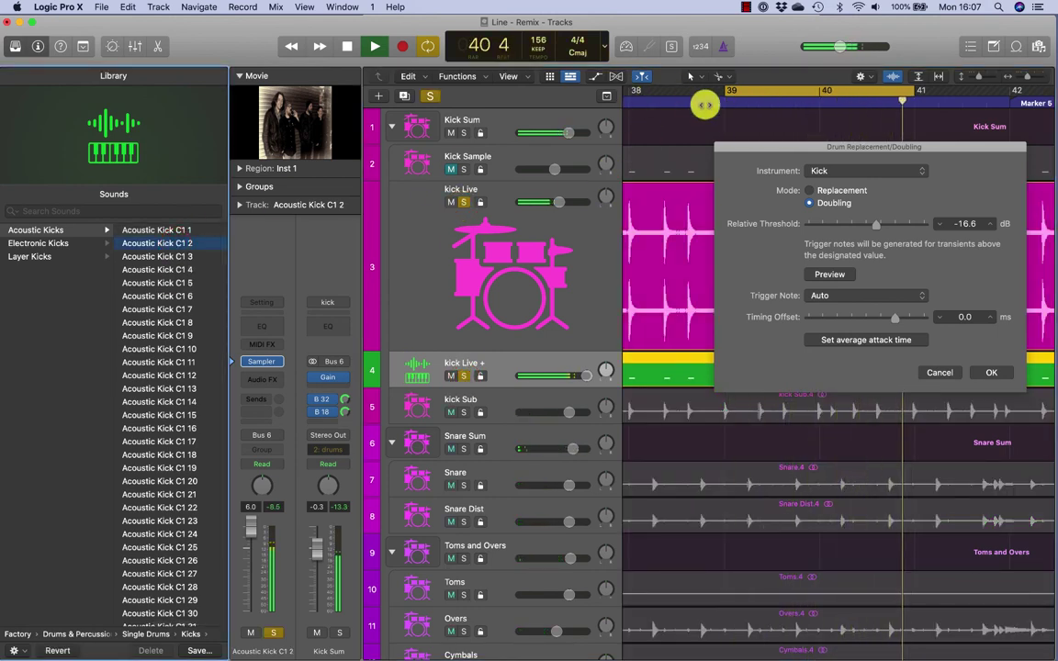
{"action": "left_click", "coordinate": [704, 104]}
{"action": "left_click", "coordinate": [177, 256]}
{"action": "left_click", "coordinate": [169, 269]}
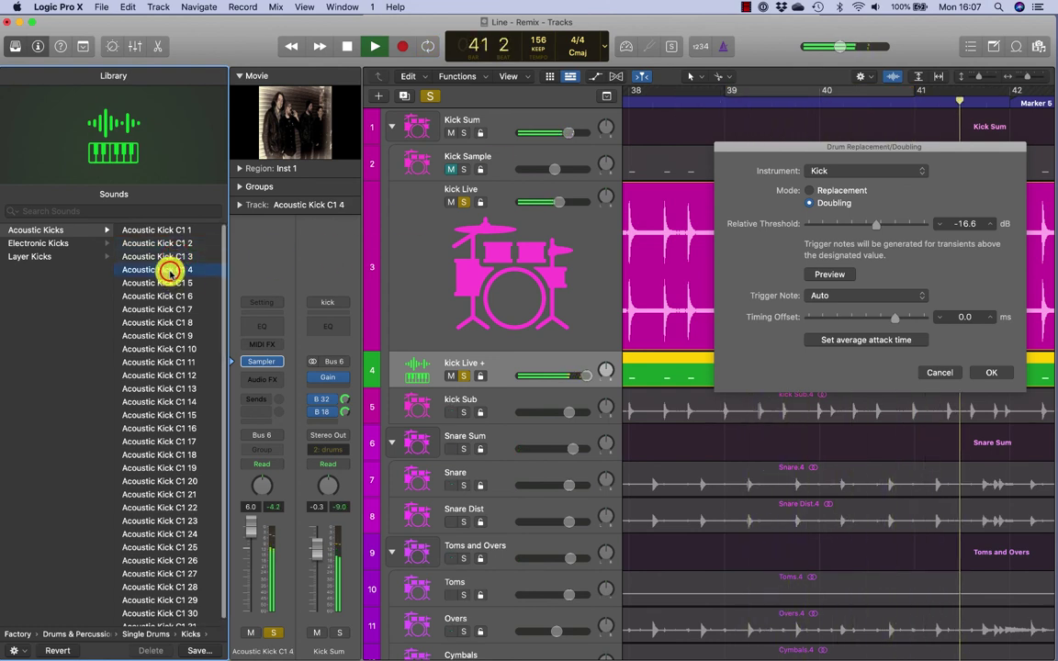
{"action": "key", "text": "Down"}
{"action": "key", "text": "Down"}
{"action": "scroll", "coordinate": [168, 404], "scroll_direction": "down", "scroll_amount": 1}
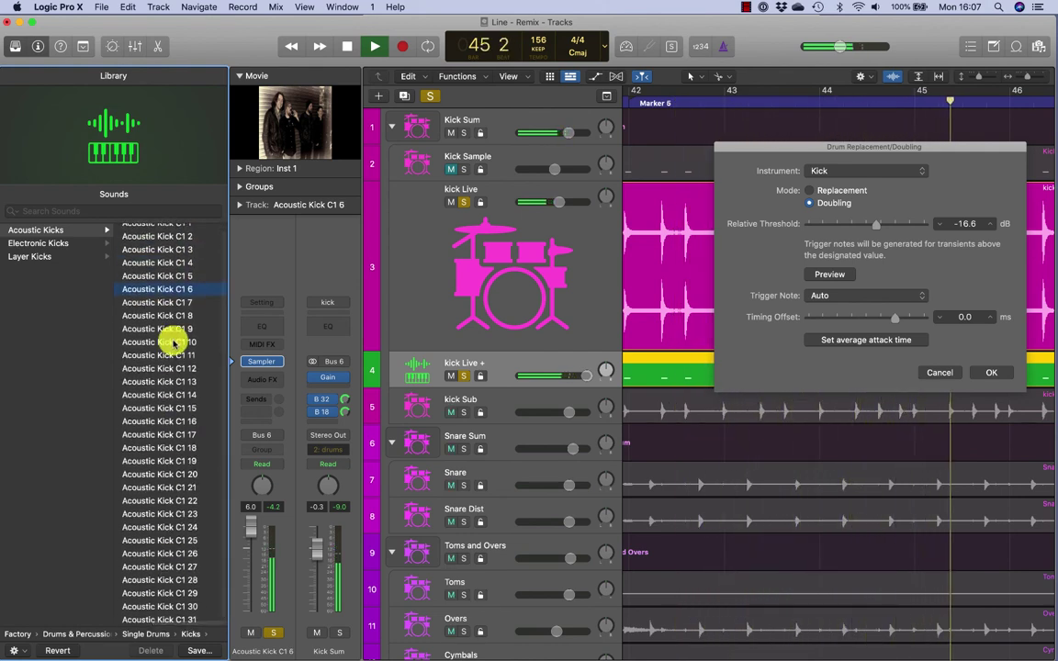
{"action": "key", "text": "space"}
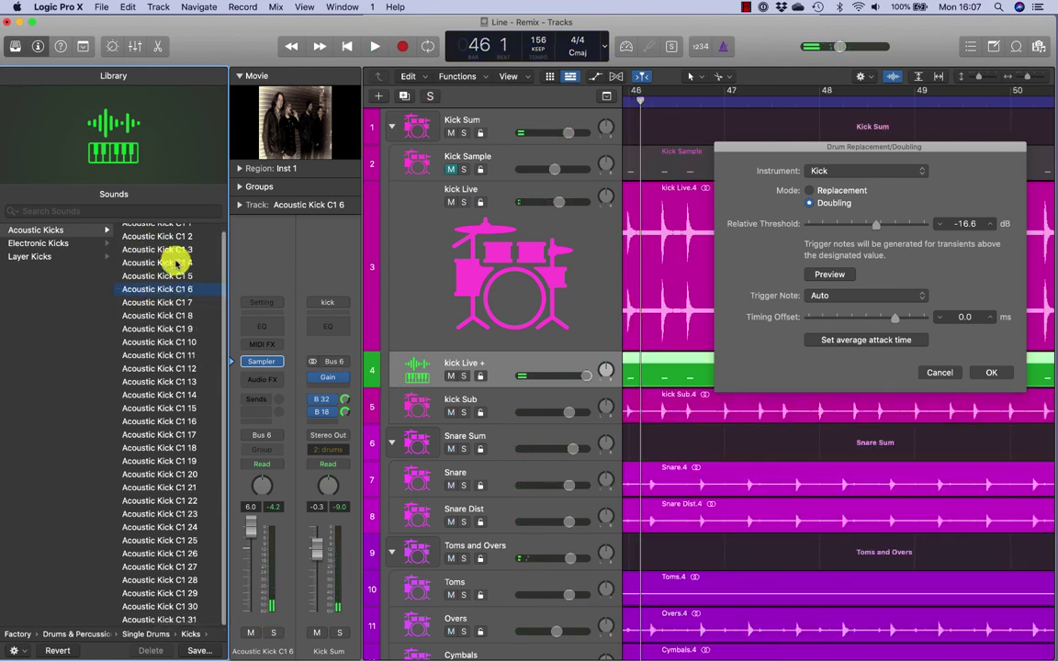
Step: Try Electronic Kick C1 1 on kick Live + and display the Layer Kicks sounds
{"action": "left_click", "coordinate": [62, 244]}
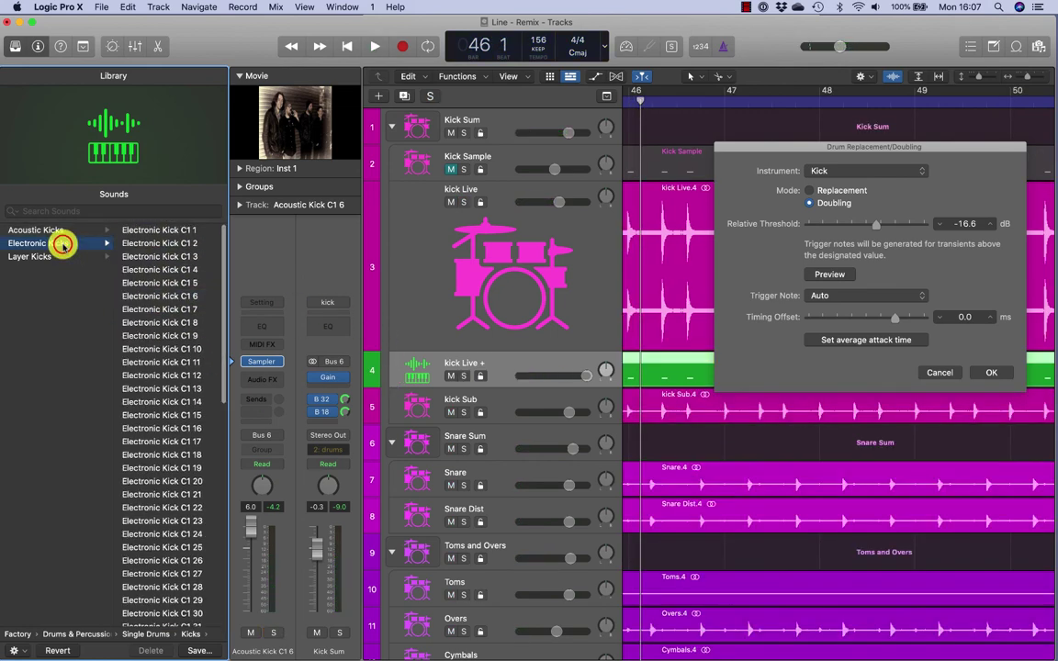
{"action": "left_click", "coordinate": [174, 230]}
{"action": "left_click", "coordinate": [47, 258]}
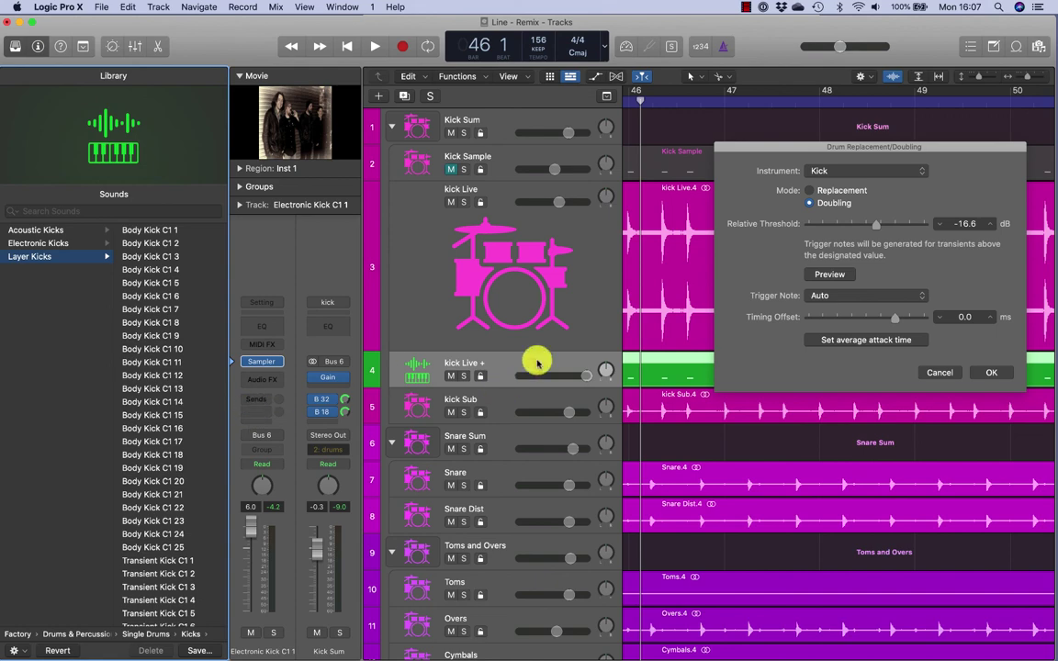
Step: Move the doubling dialog aside, try Snare as the doubling instrument and return it to Kick
{"action": "left_click_drag", "start_coordinate": [904, 150], "coordinate": [416, 211]}
{"action": "left_click", "coordinate": [326, 236]}
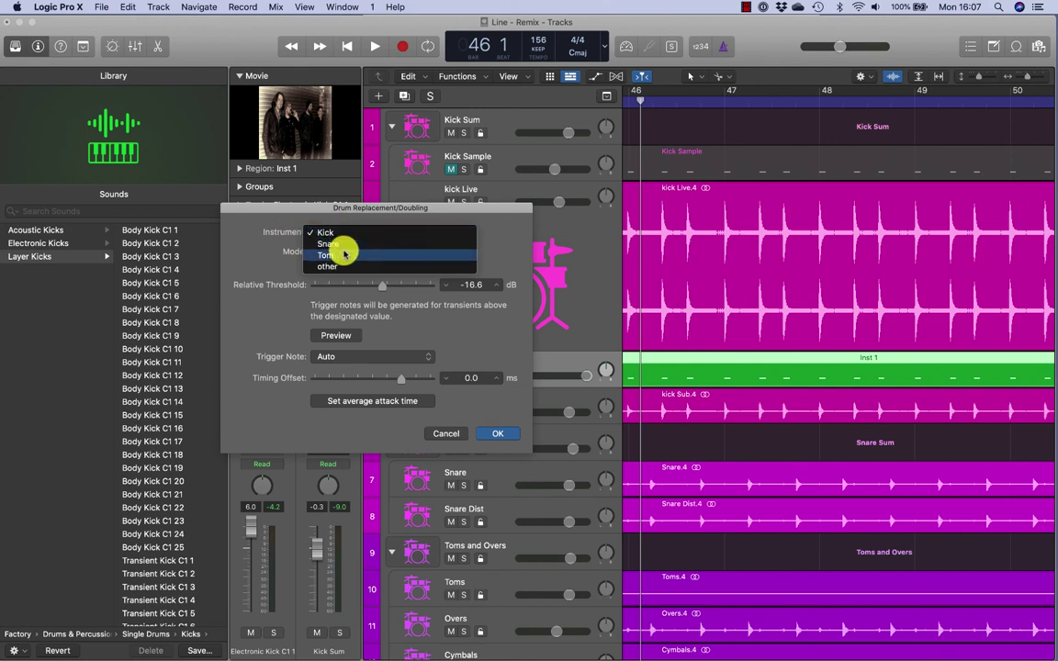
{"action": "left_click", "coordinate": [343, 244]}
{"action": "left_click", "coordinate": [352, 235]}
{"action": "left_click", "coordinate": [349, 220]}
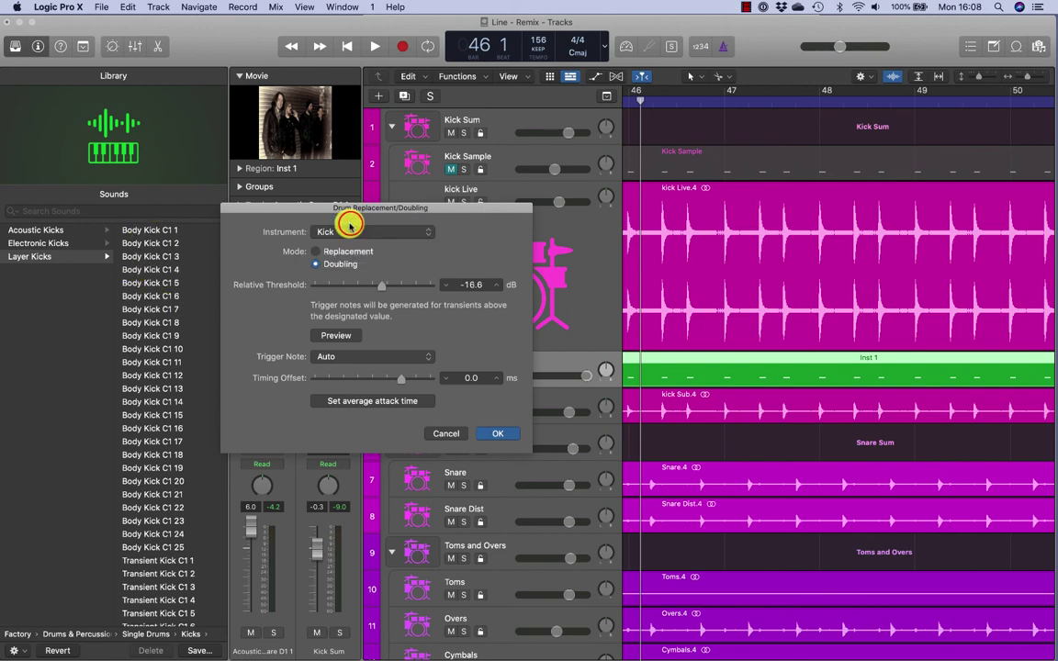
Step: Load Acoustic Kick C1 1 on kick Live + and confirm the kick doubling
{"action": "left_click_drag", "start_coordinate": [314, 212], "coordinate": [266, 94]}
{"action": "left_click", "coordinate": [275, 155]}
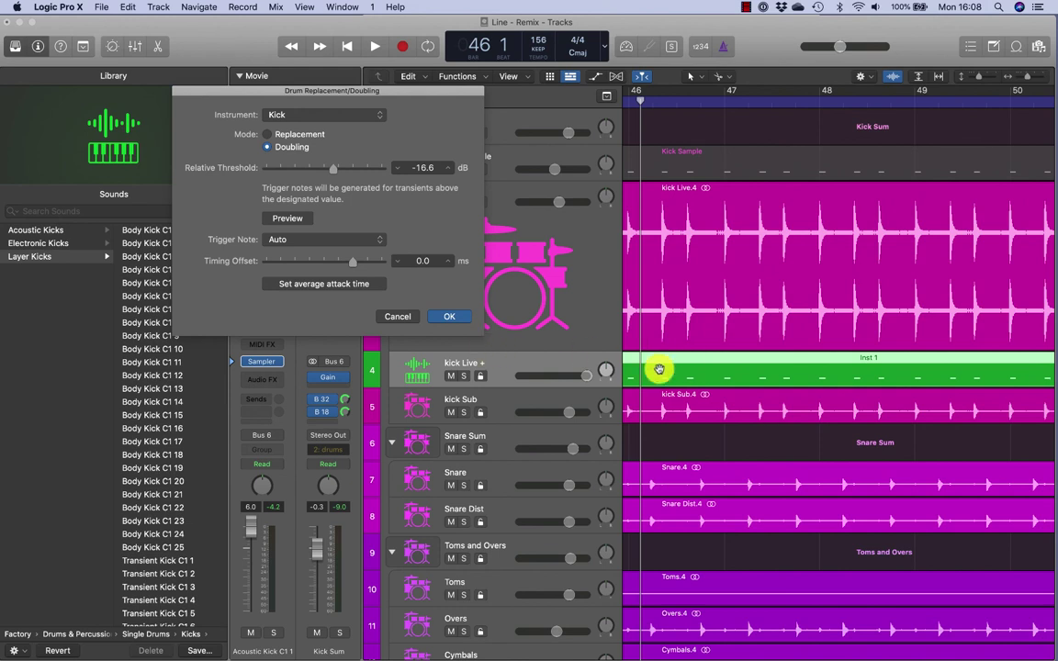
{"action": "left_click", "coordinate": [66, 232]}
{"action": "left_click", "coordinate": [150, 231]}
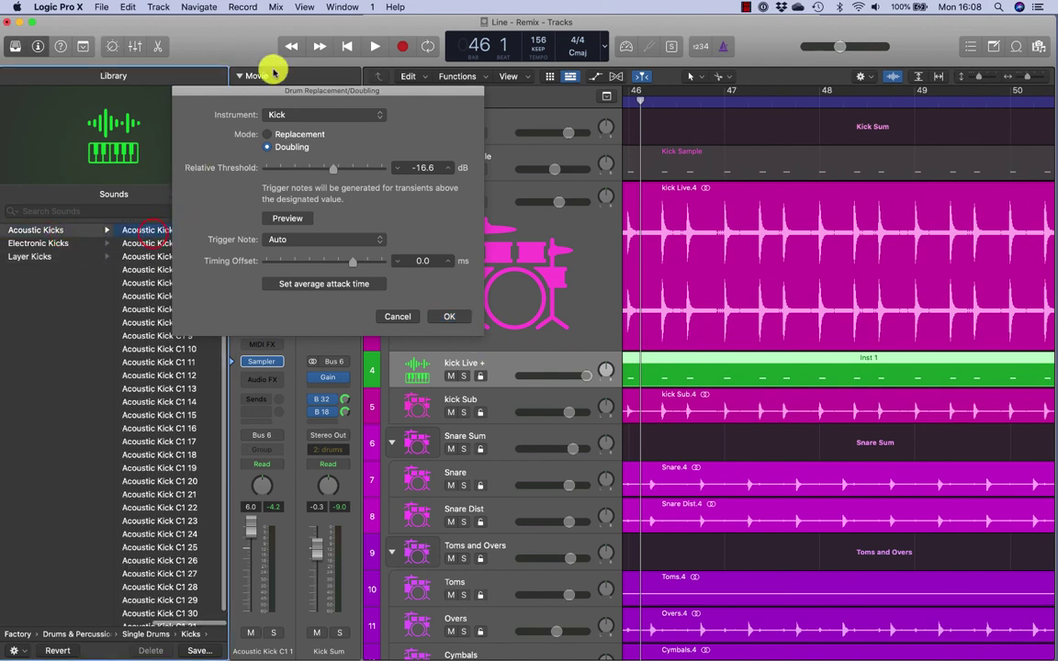
{"action": "left_click_drag", "start_coordinate": [266, 92], "coordinate": [269, 41]}
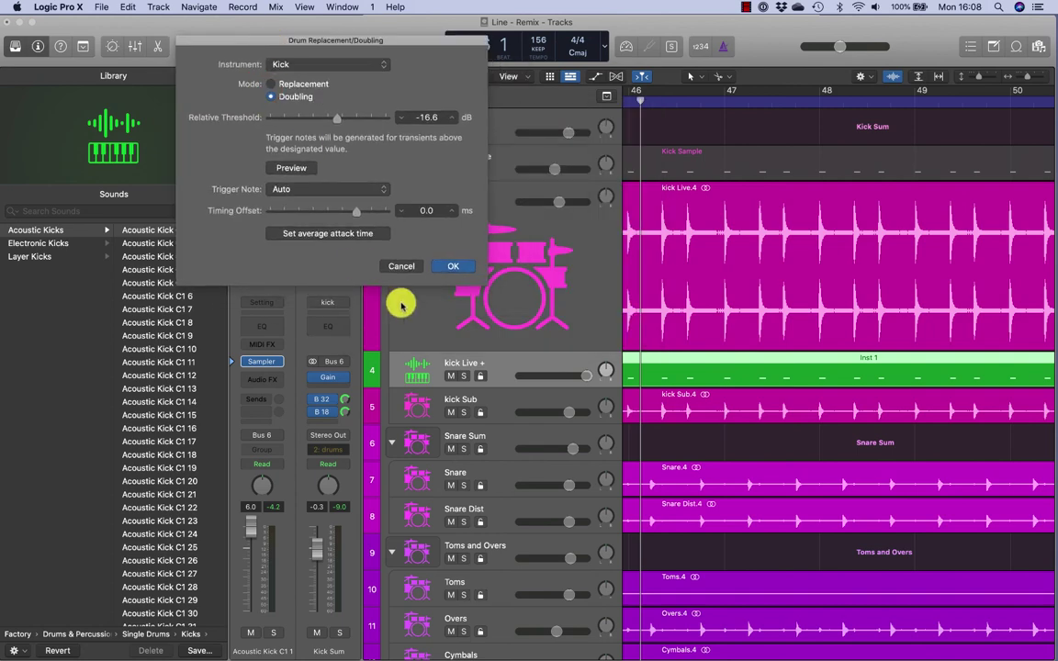
{"action": "left_click", "coordinate": [454, 268]}
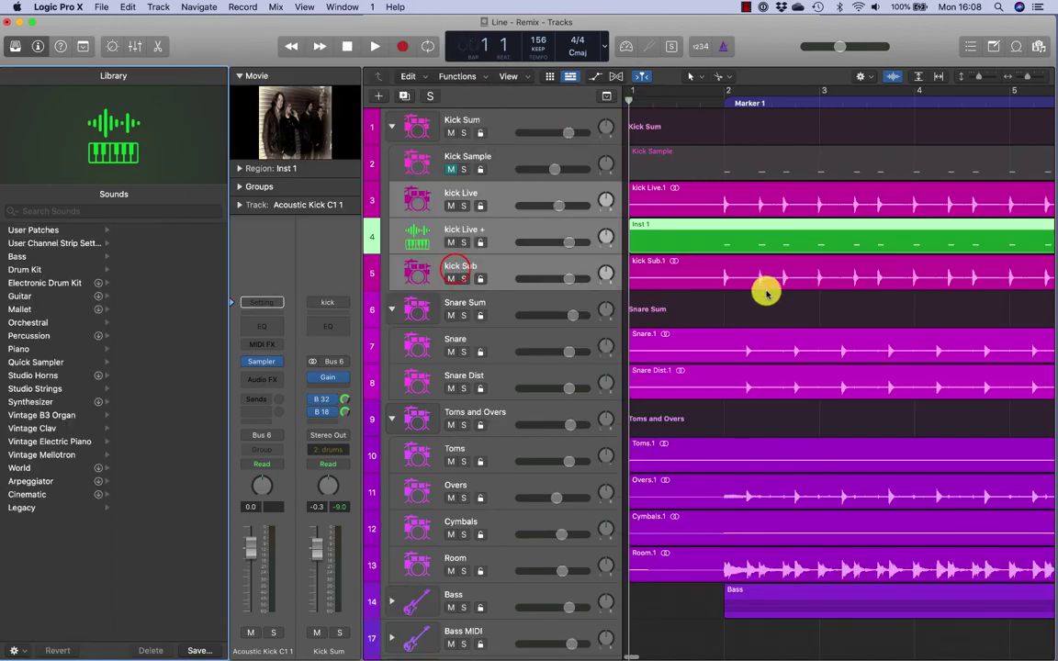
Step: Select only the kick Live + track and place the playhead at bar 2 to inspect its trigger notes
{"action": "key", "text": "z"}
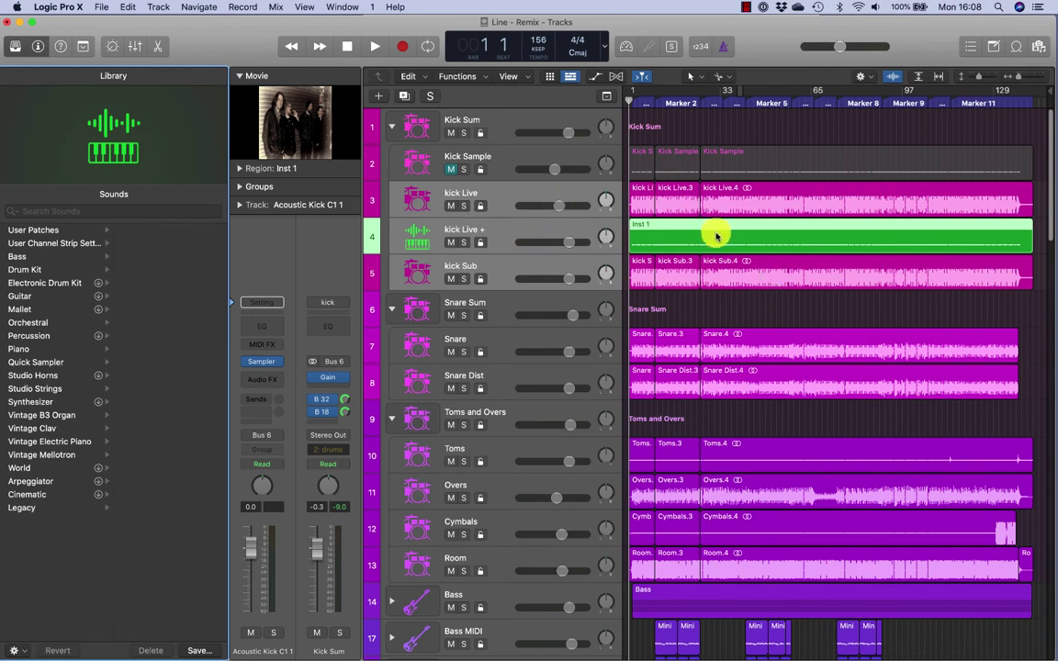
{"action": "left_click", "coordinate": [496, 199]}
{"action": "left_click", "coordinate": [496, 225]}
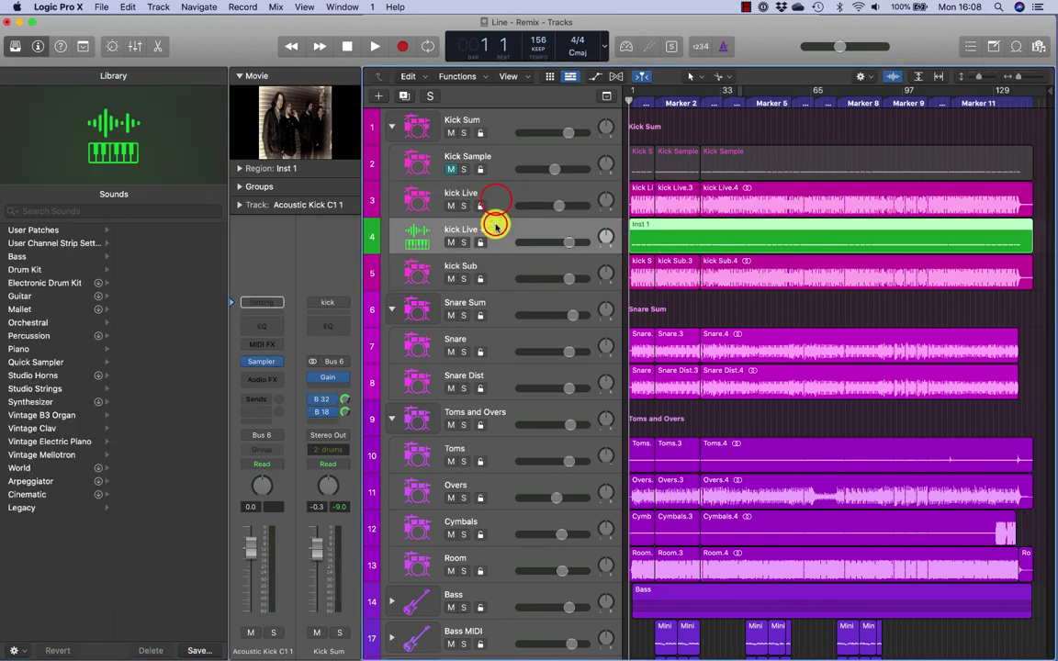
{"action": "key", "text": "z"}
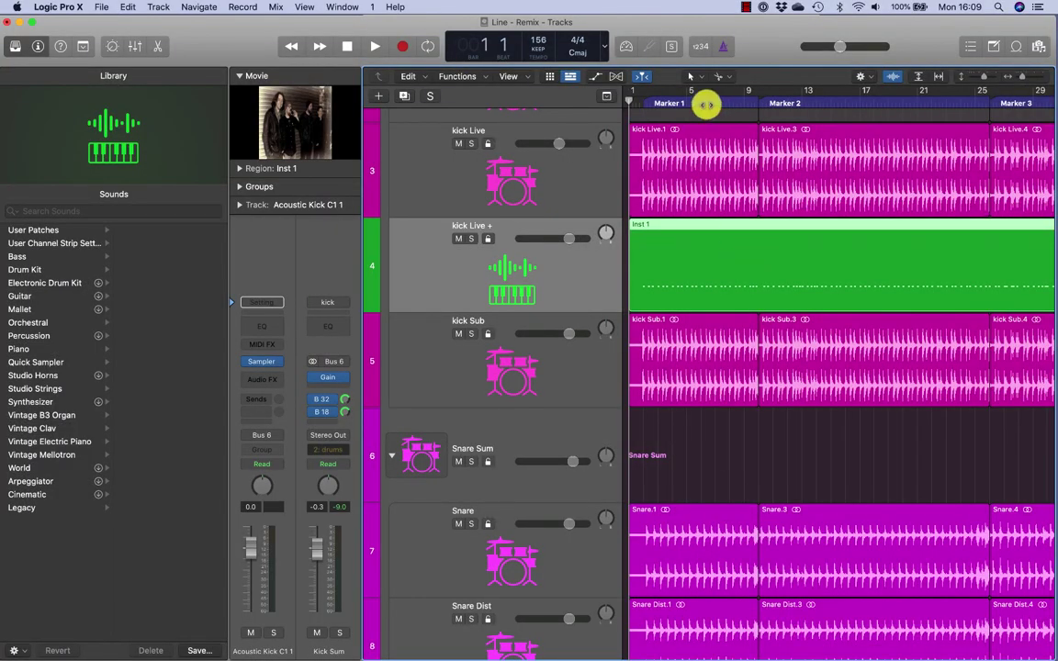
{"action": "left_click", "coordinate": [643, 103]}
{"action": "key", "text": "super+Right"}
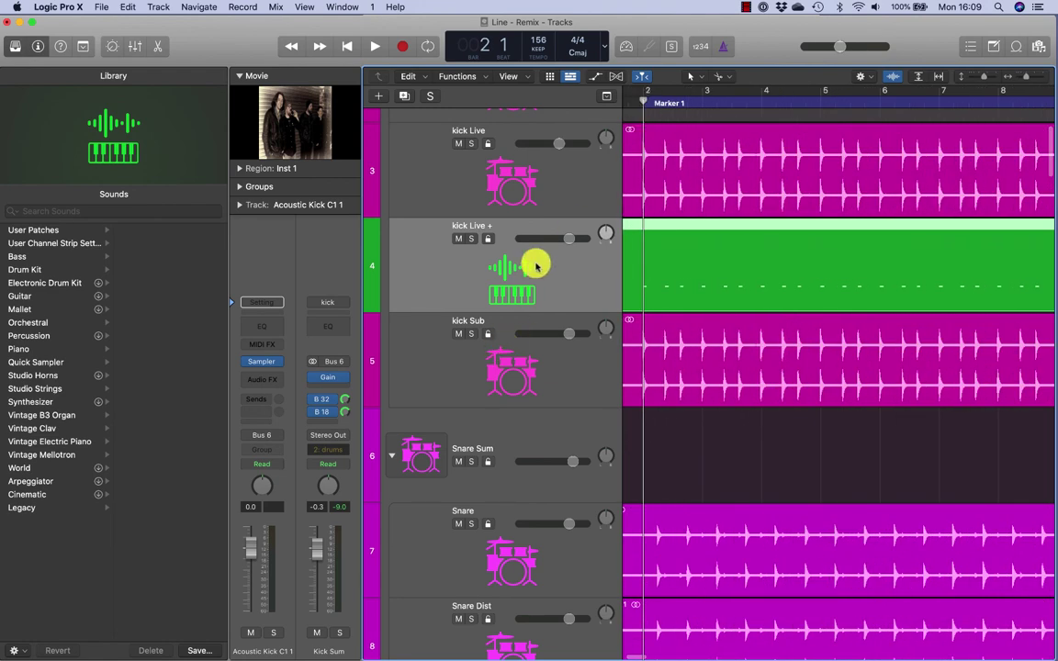
Step: Open the Sampler on kick Live +, review its synth, mod matrix and envelope settings, and close it
{"action": "left_click", "coordinate": [262, 361]}
{"action": "left_click_drag", "start_coordinate": [534, 181], "coordinate": [284, 60]}
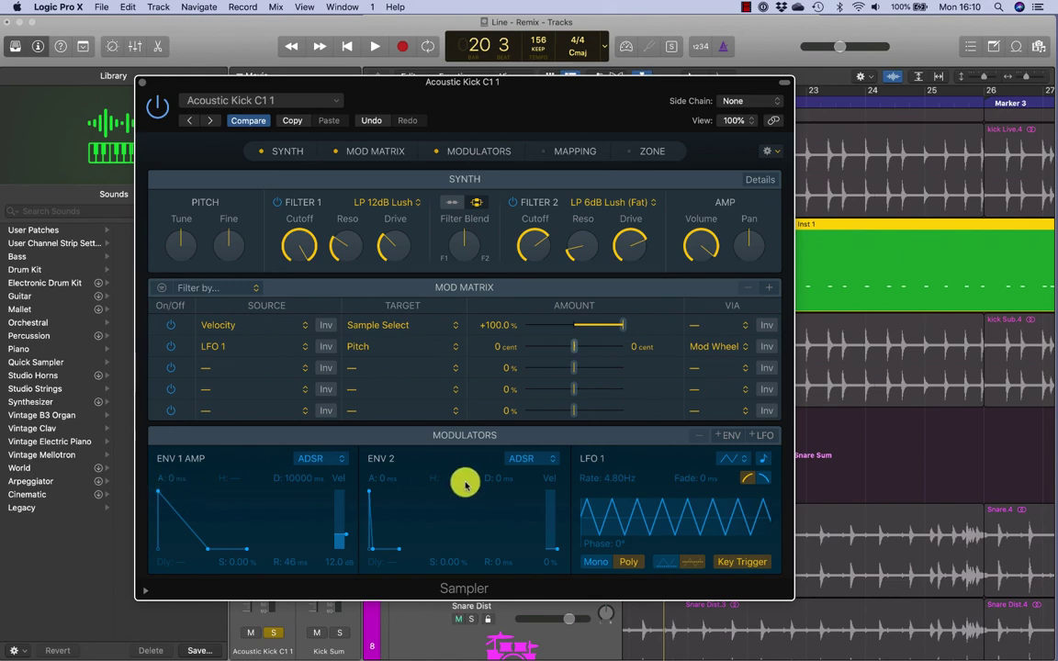
{"action": "left_click", "coordinate": [142, 82]}
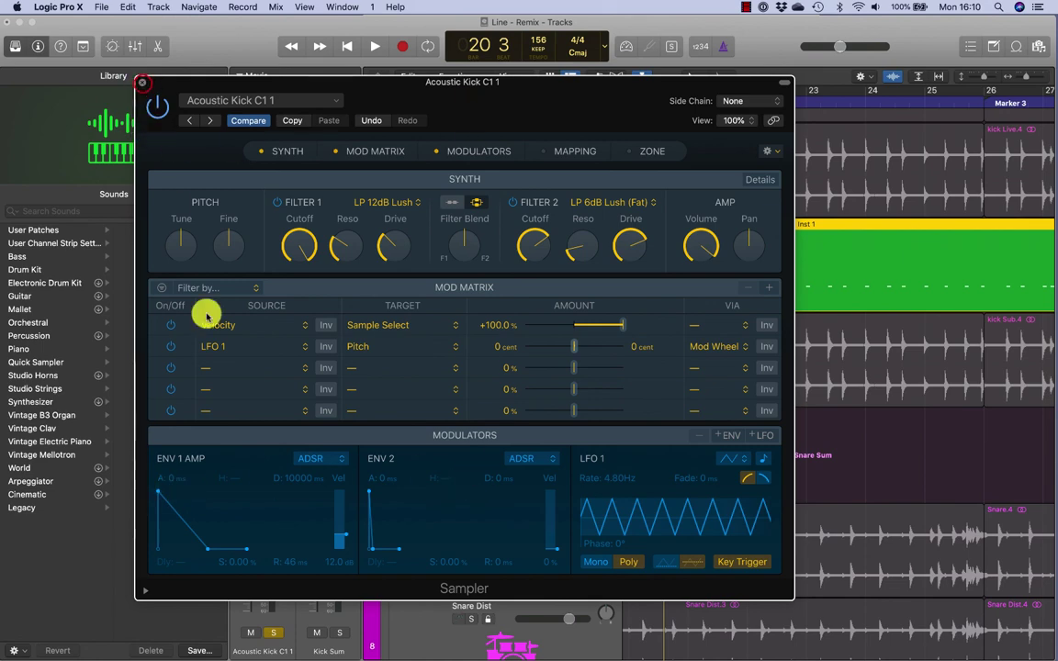